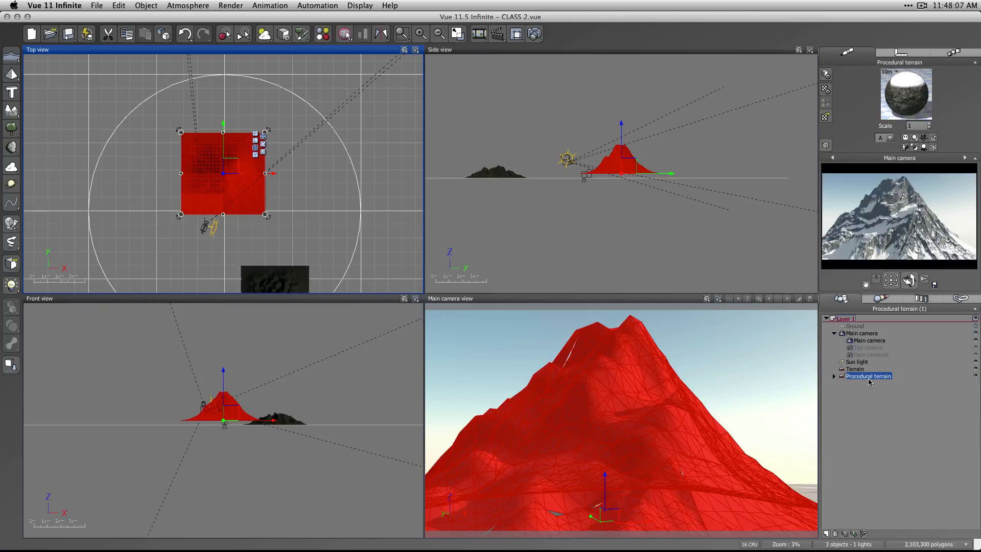
Step: Open the procedural terrain's Snowy Mountain material and examine its layers and the Snow layer's environment constraints
{"action": "right_click", "coordinate": [911, 99]}
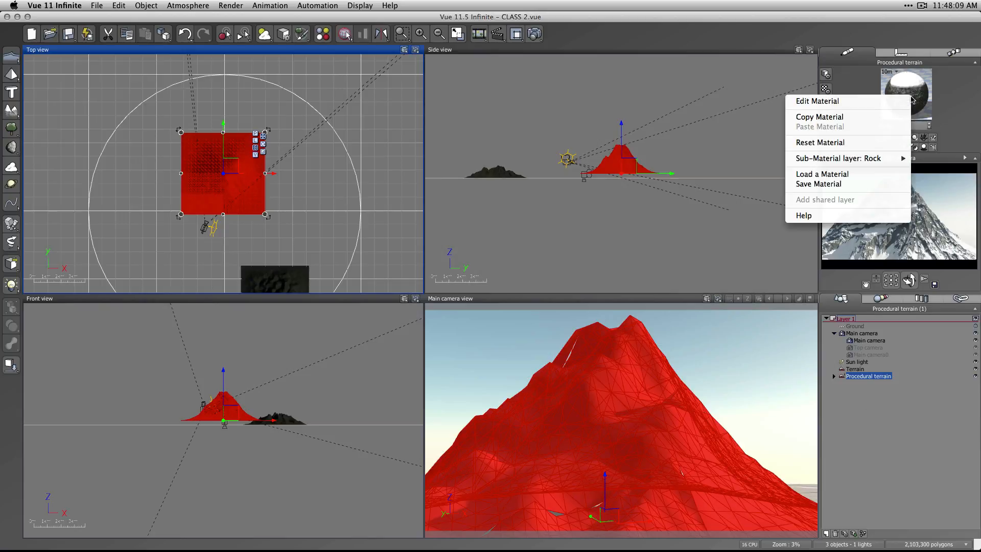
{"action": "left_click", "coordinate": [887, 100]}
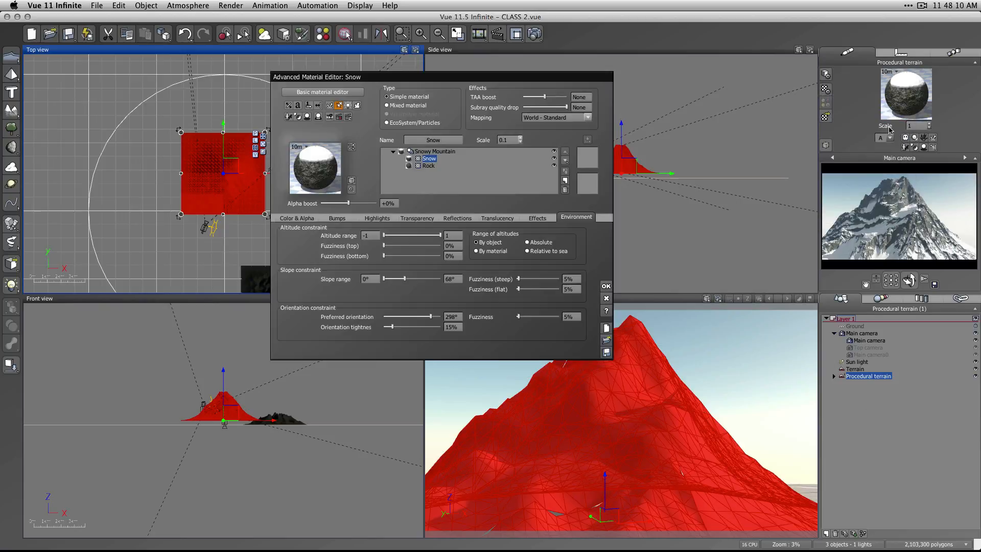
{"action": "left_click", "coordinate": [431, 170]}
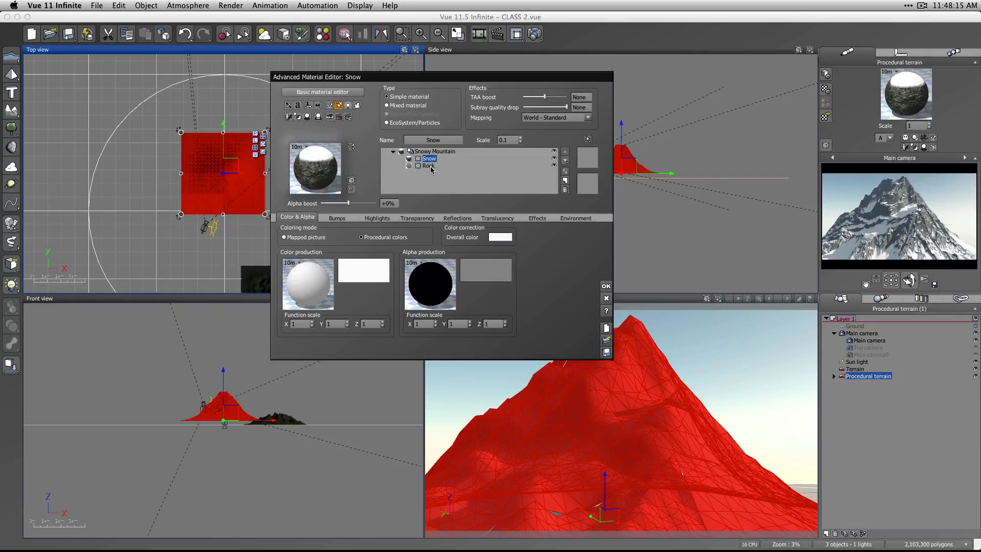
{"action": "left_click", "coordinate": [435, 152]}
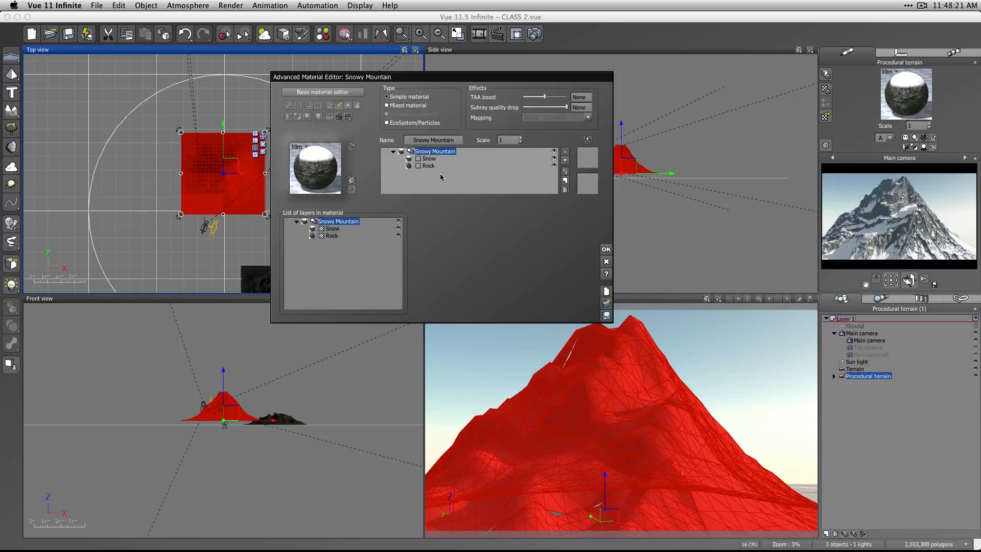
{"action": "left_click", "coordinate": [428, 159]}
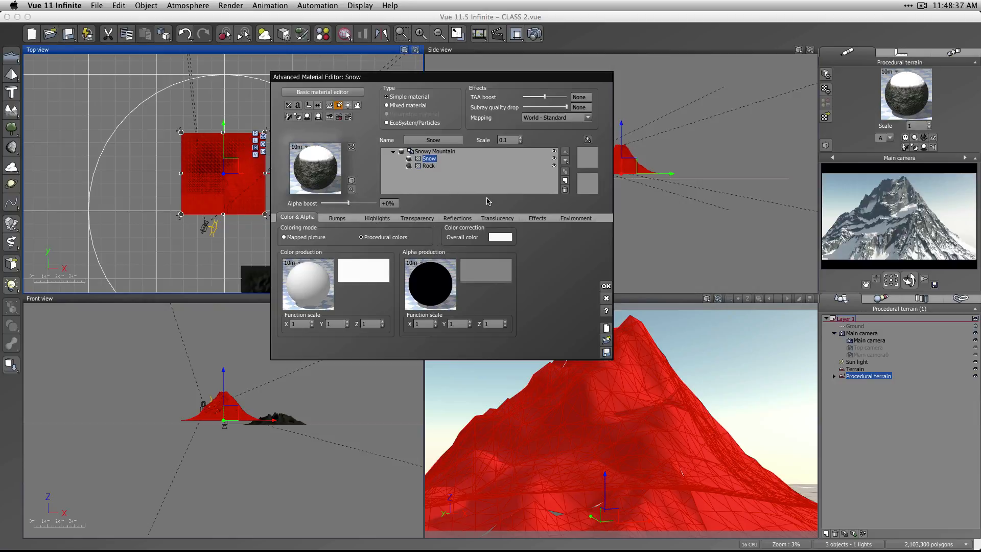
{"action": "left_click", "coordinate": [577, 218]}
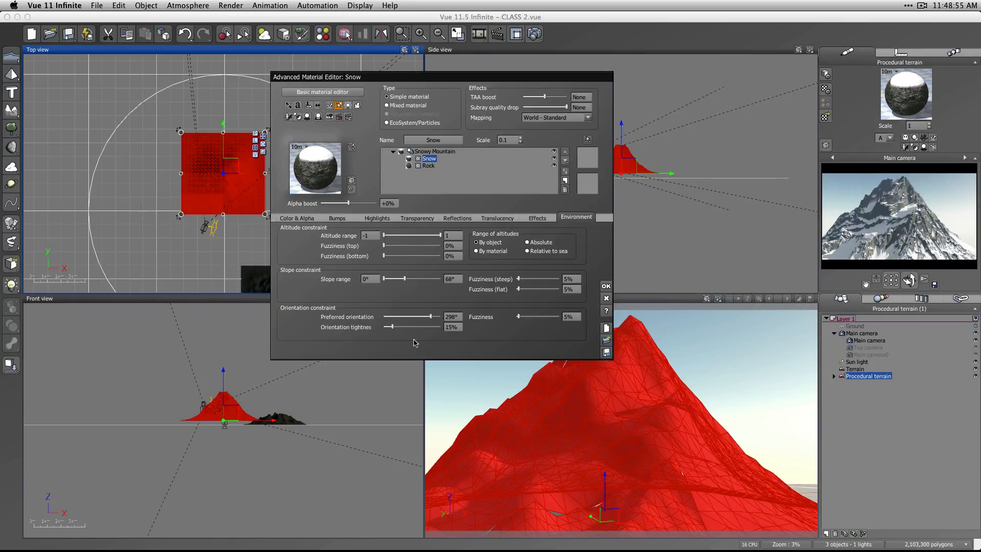
Step: Try raising the lower limit of the Snow layer's altitude range to 1 and bring it down to 0.68
{"action": "left_click", "coordinate": [387, 235]}
{"action": "left_click_drag", "start_coordinate": [412, 235], "coordinate": [441, 235]}
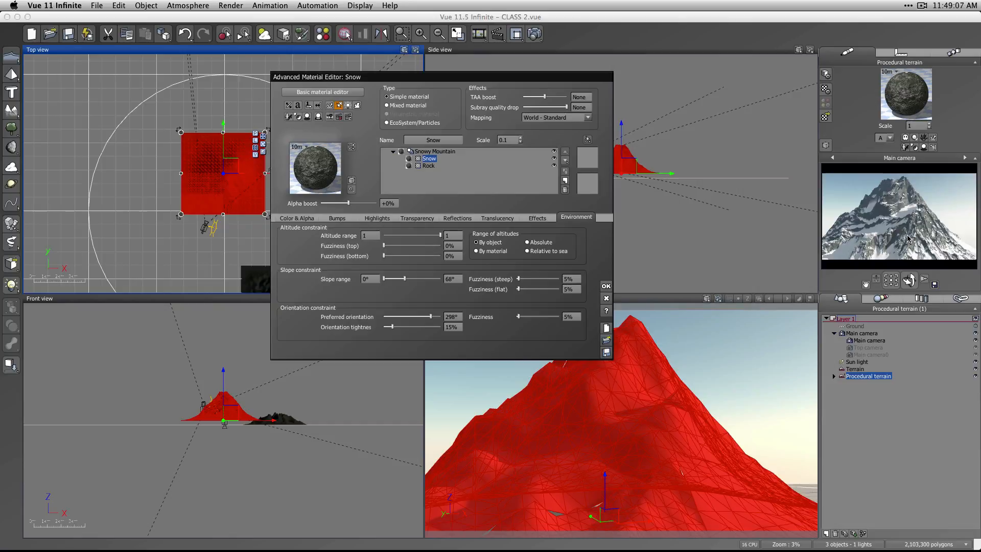
{"action": "left_click", "coordinate": [908, 241]}
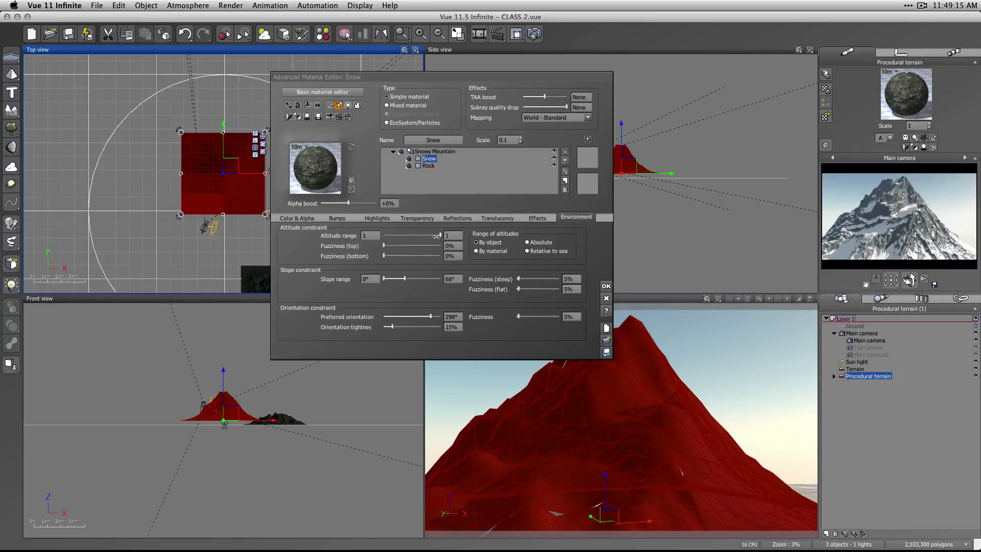
{"action": "left_click_drag", "start_coordinate": [436, 236], "coordinate": [428, 238]}
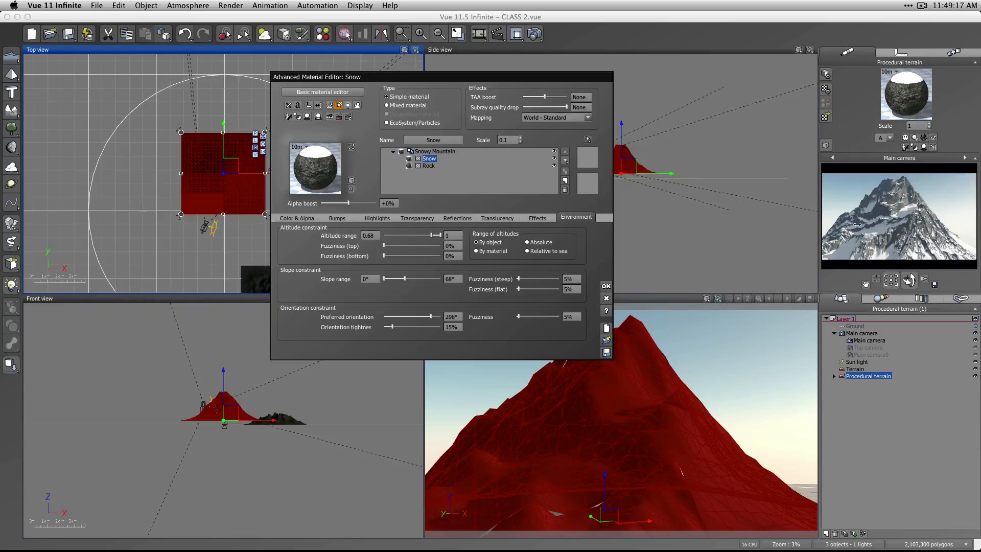
Step: Change the quality setting of the main camera preview
{"action": "right_click", "coordinate": [866, 246]}
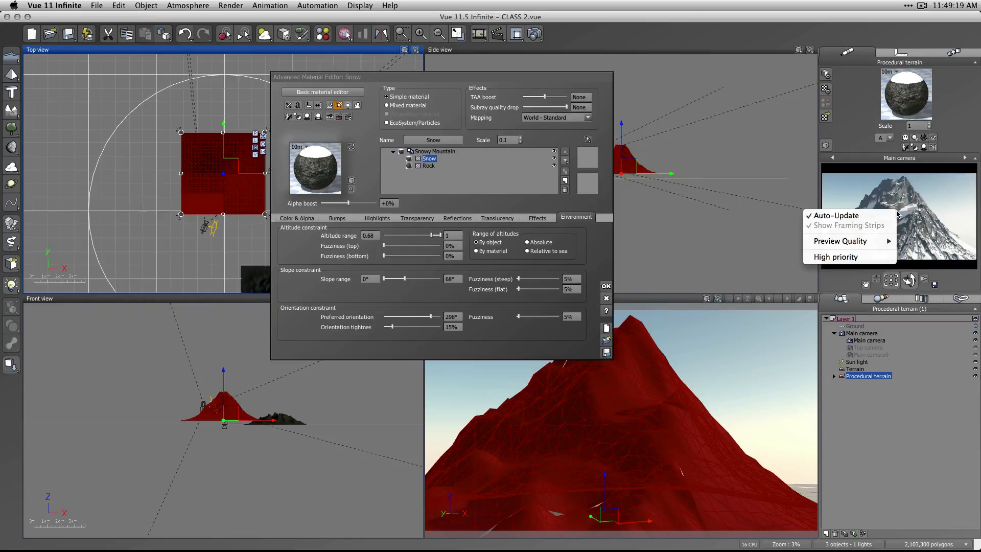
{"action": "mouse_move", "coordinate": [871, 240]}
{"action": "left_click", "coordinate": [916, 239]}
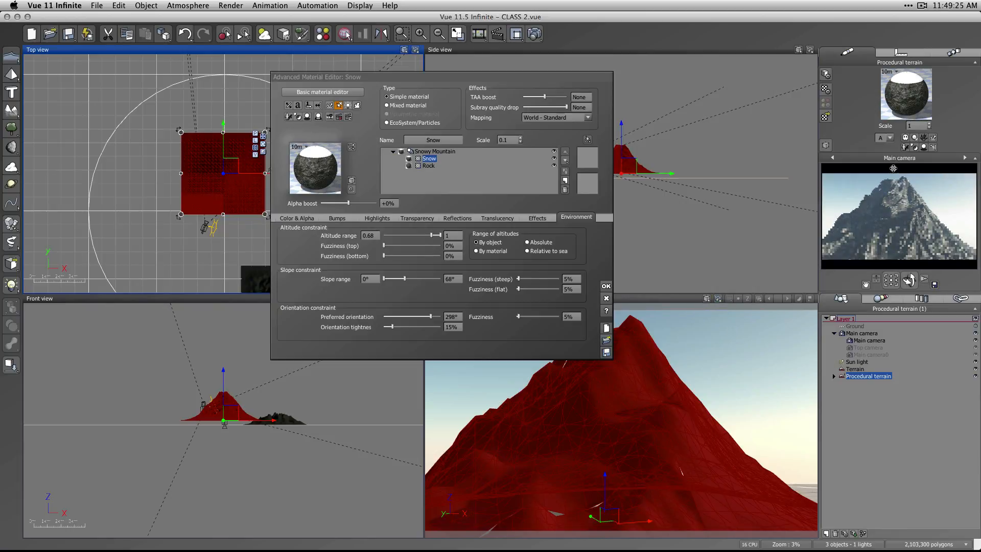
Step: Try -0.21 as the Snow layer's lower altitude limit and return it to -1
{"action": "left_click_drag", "start_coordinate": [428, 235], "coordinate": [406, 235]}
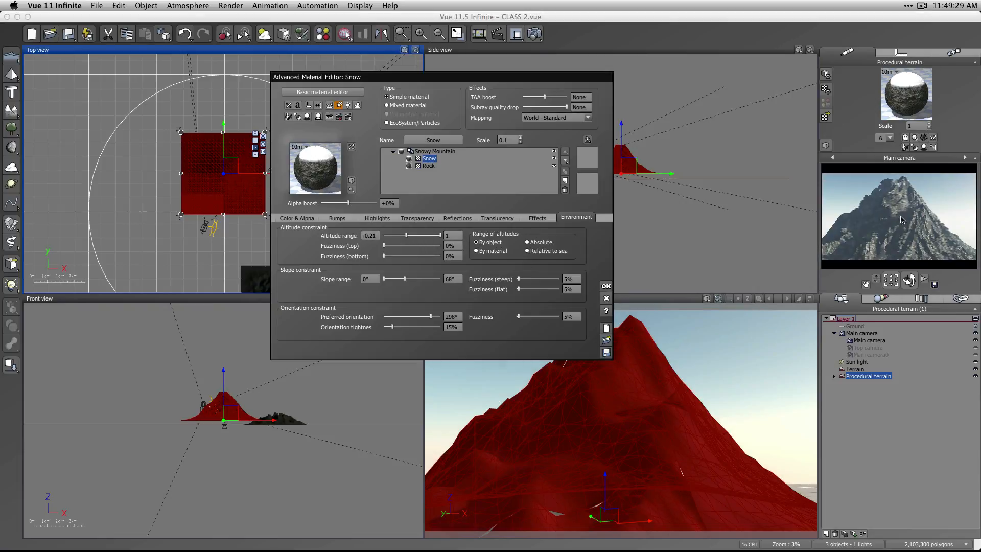
{"action": "left_click", "coordinate": [898, 212]}
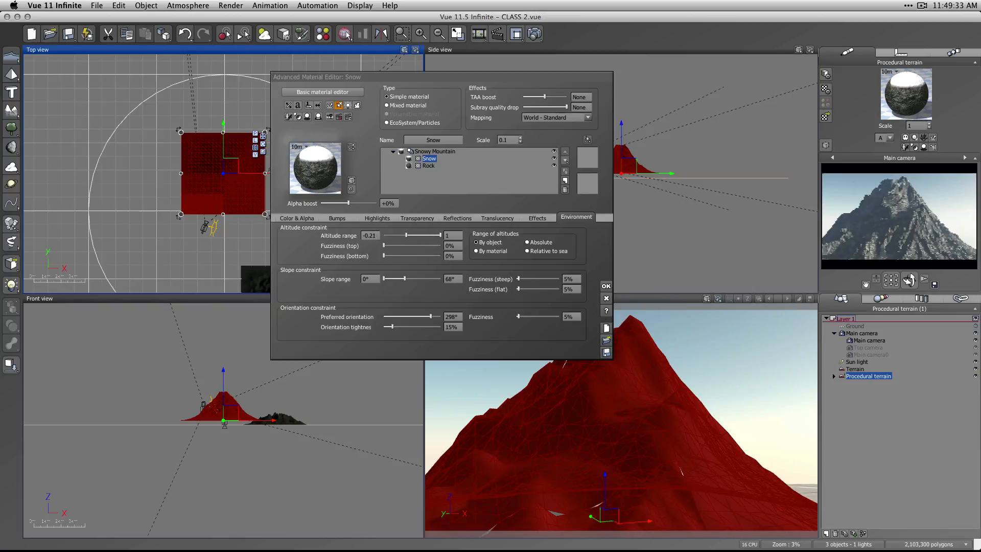
{"action": "left_click_drag", "start_coordinate": [406, 236], "coordinate": [384, 238]}
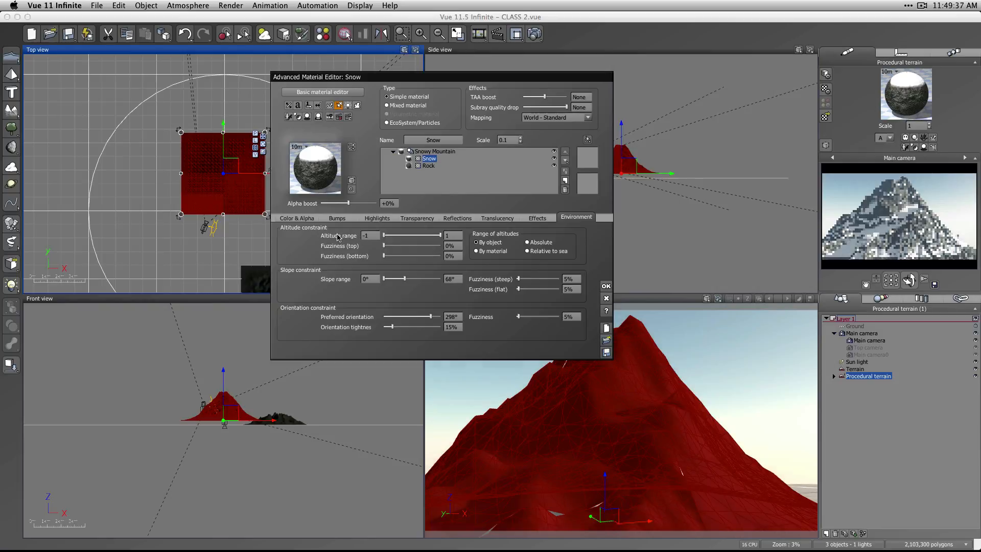
Step: Try a Blue plastic layer above Snow with an alpha boost of -79%, and delete it without keeping the material changes
{"action": "left_click", "coordinate": [298, 217]}
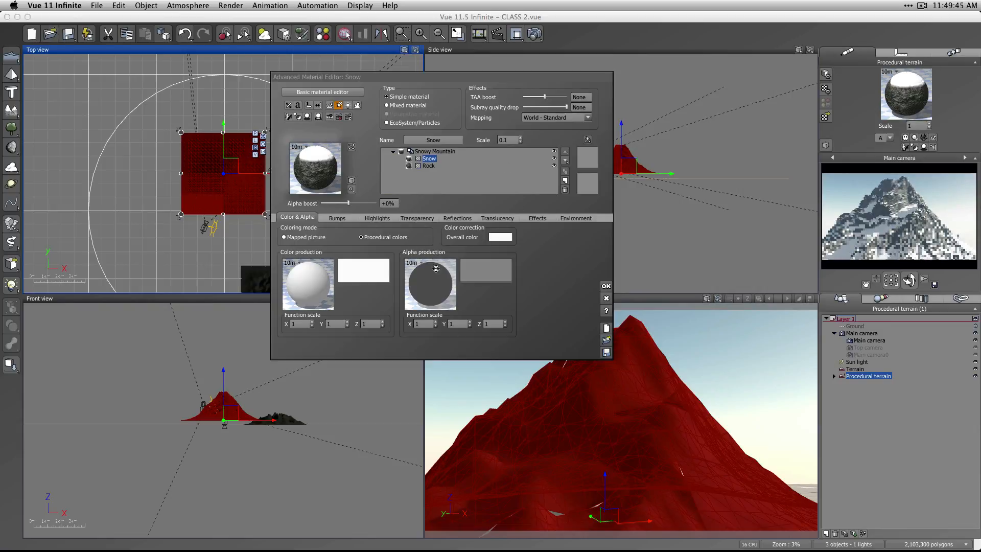
{"action": "left_click", "coordinate": [565, 182]}
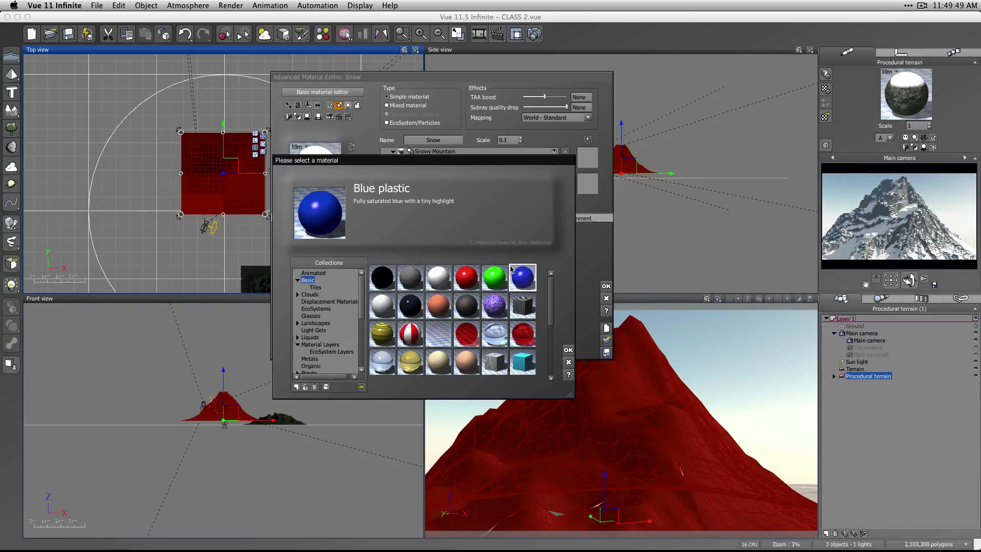
{"action": "left_click", "coordinate": [567, 350]}
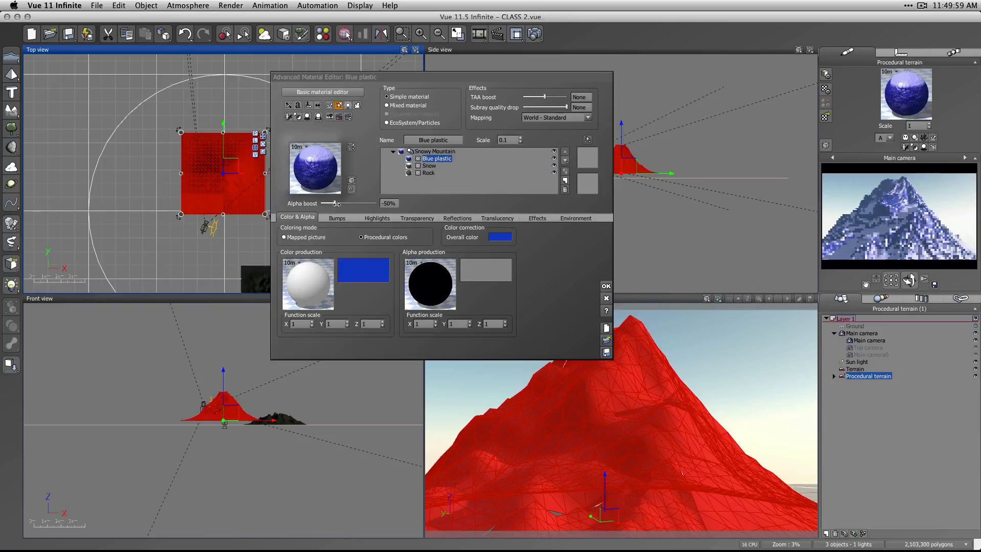
{"action": "left_click_drag", "start_coordinate": [334, 203], "coordinate": [331, 203]}
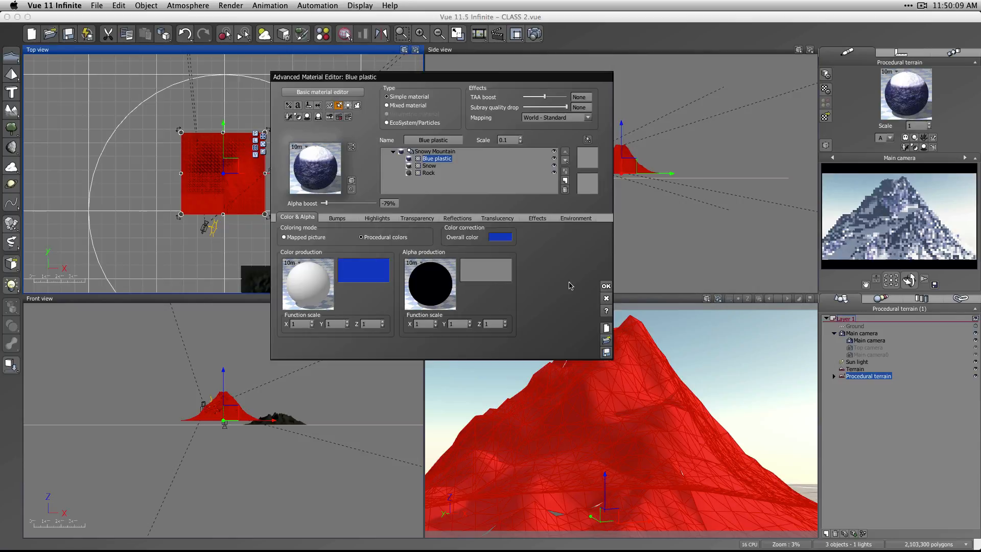
{"action": "left_click", "coordinate": [564, 190]}
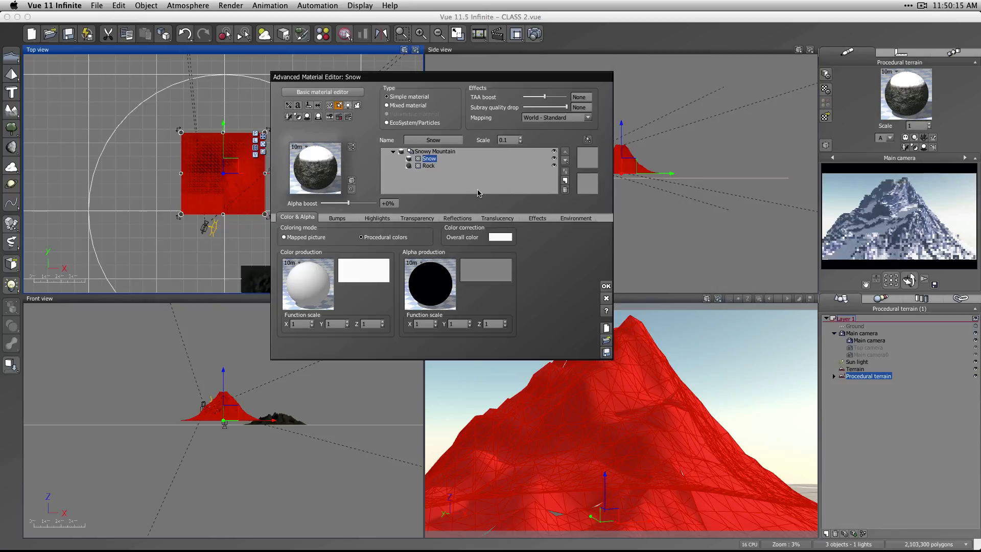
{"action": "left_click", "coordinate": [606, 298]}
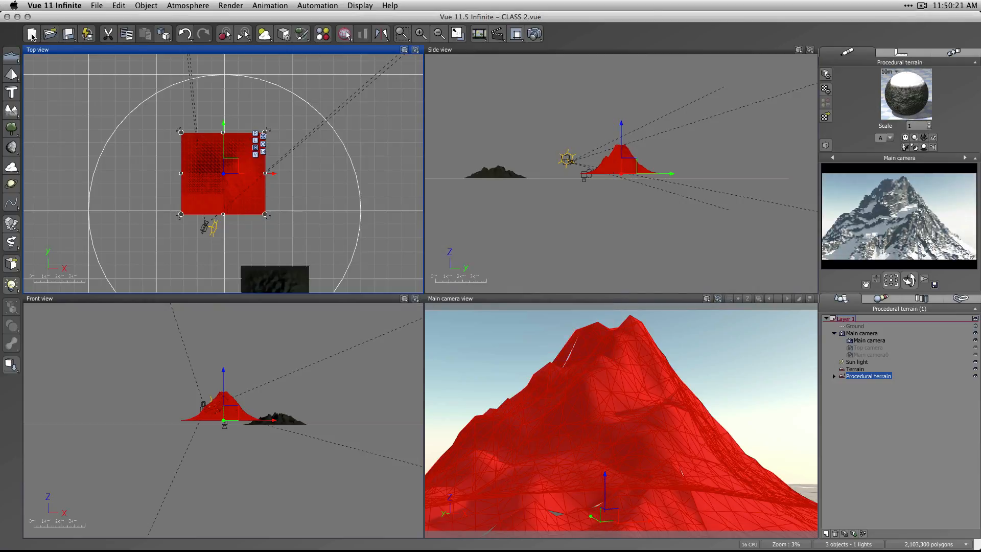
Step: Create a new scene with the Default atmosphere, discarding the unsaved changes to the current scene
{"action": "left_click", "coordinate": [32, 34]}
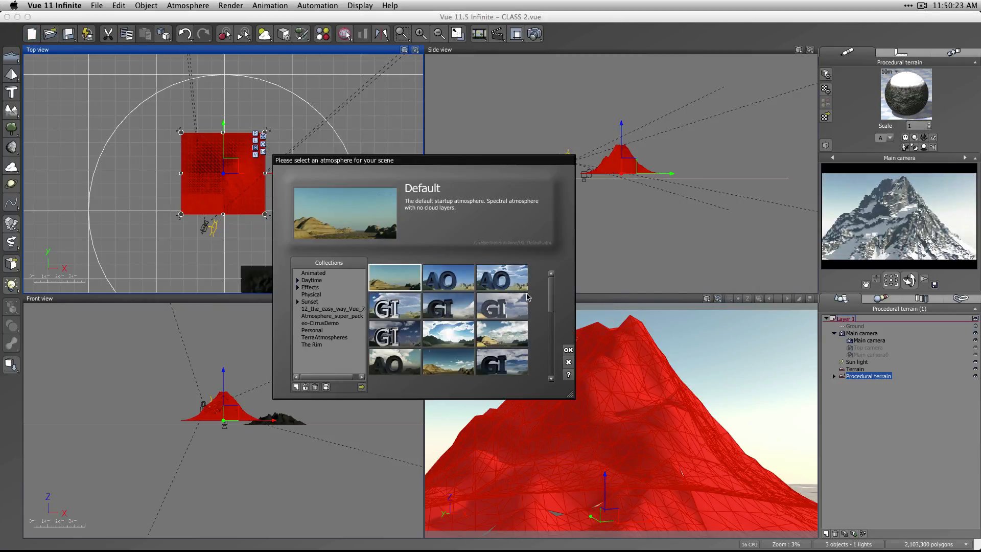
{"action": "left_click", "coordinate": [568, 350]}
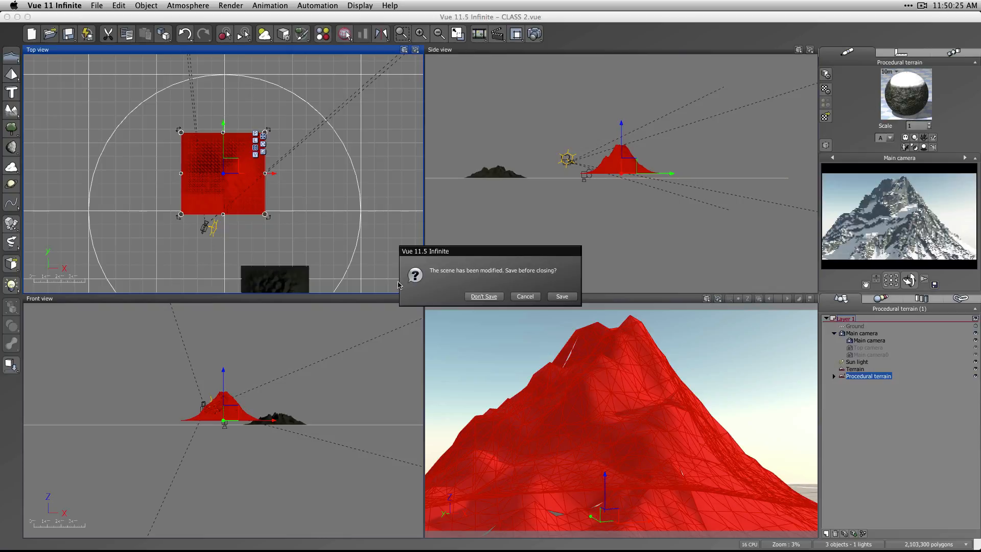
{"action": "left_click", "coordinate": [484, 300]}
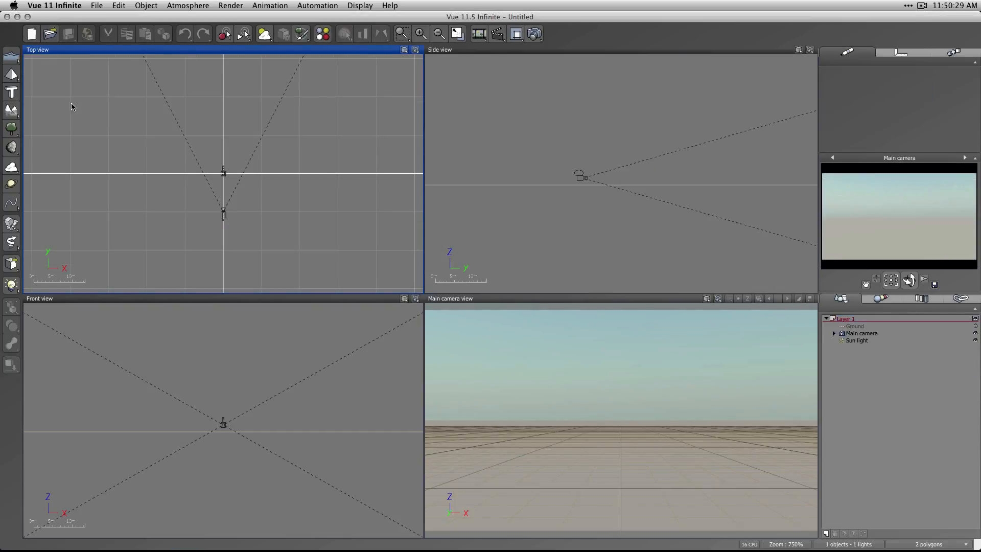
Step: Add a procedural terrain and move it away from the main camera until the whole mountain fits in its view
{"action": "left_click", "coordinate": [7, 108]}
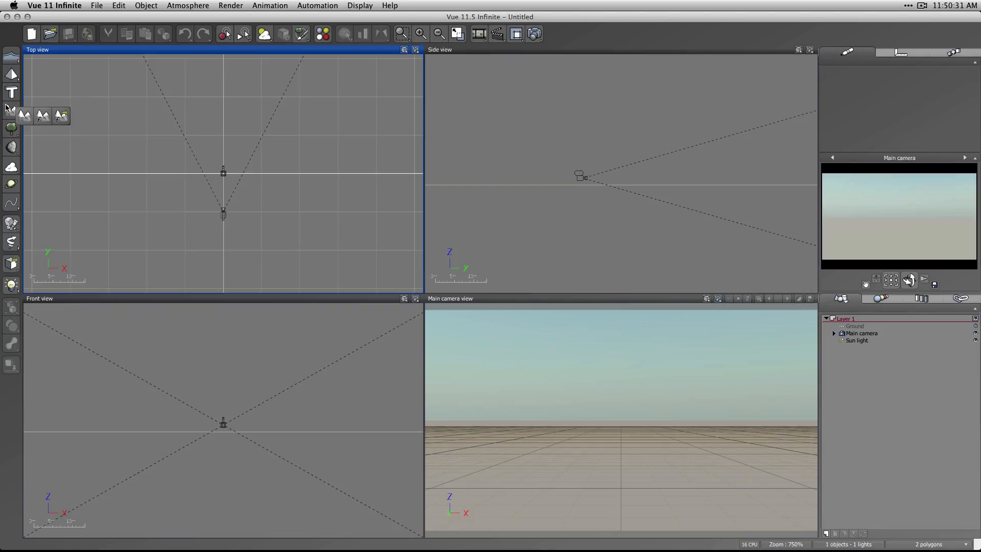
{"action": "left_click", "coordinate": [43, 116]}
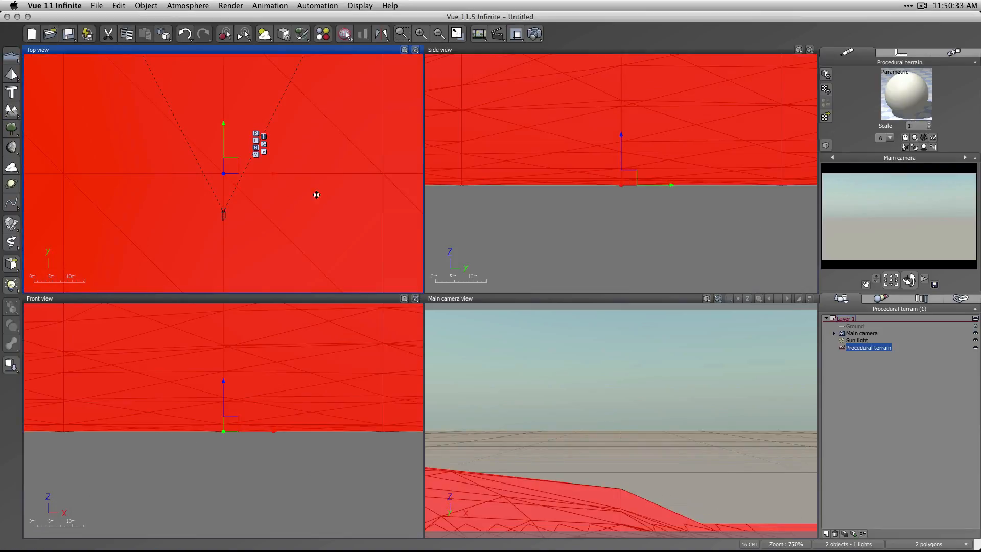
{"action": "left_click_drag", "start_coordinate": [253, 186], "coordinate": [256, 82]}
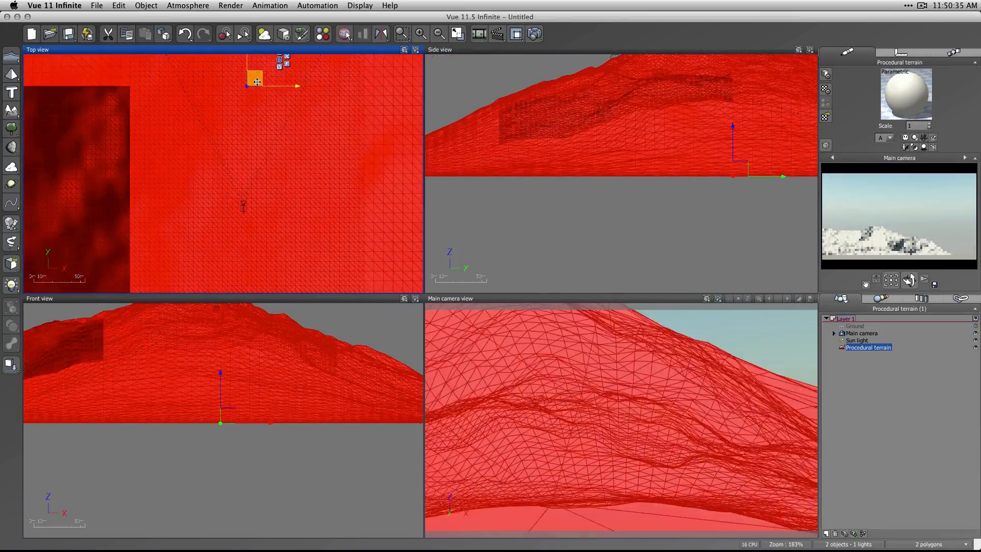
{"action": "key", "text": "super+z"}
{"action": "scroll", "coordinate": [263, 188], "scroll_direction": "down", "scroll_amount": 5}
{"action": "left_click_drag", "start_coordinate": [264, 154], "coordinate": [255, 30]}
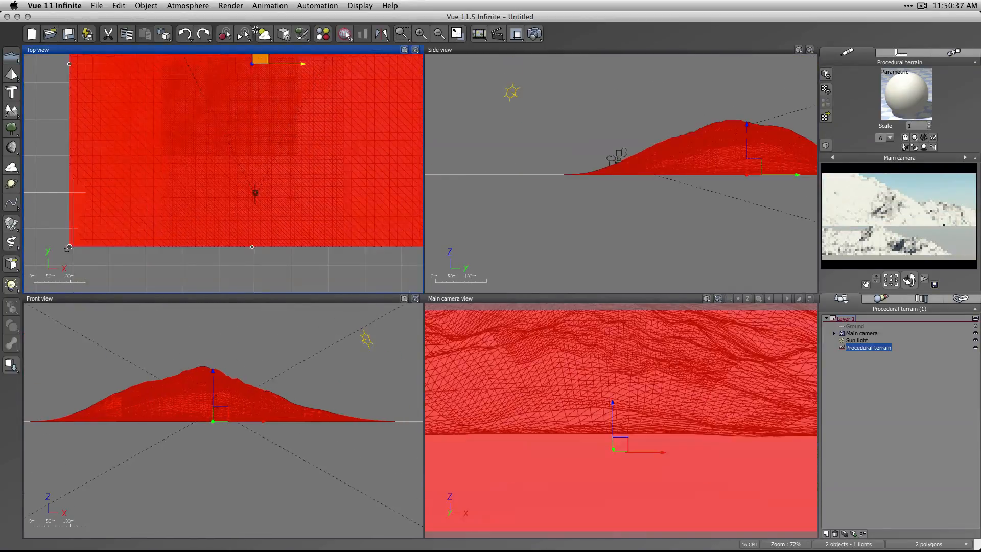
{"action": "scroll", "coordinate": [293, 182], "scroll_direction": "down", "scroll_amount": 8}
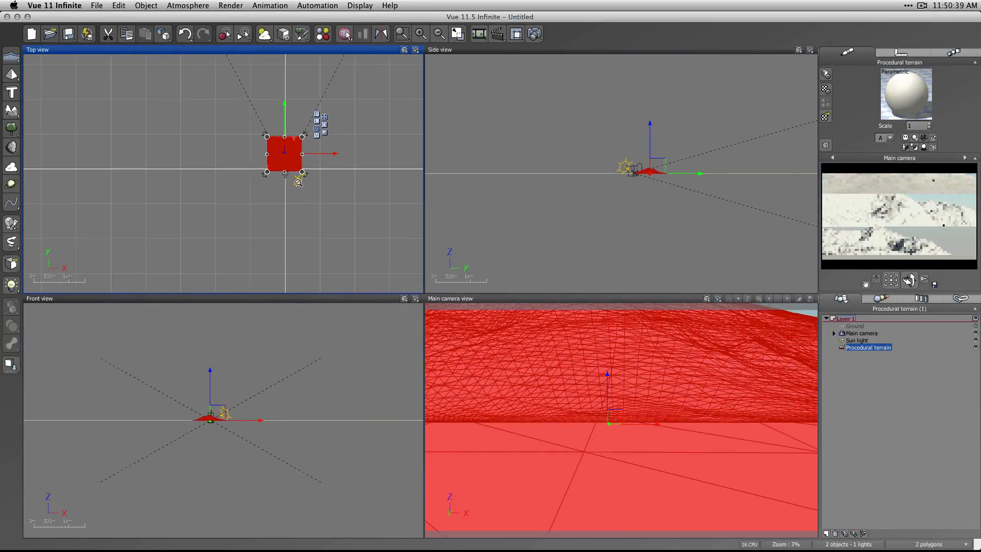
{"action": "left_click_drag", "start_coordinate": [291, 145], "coordinate": [293, 121]}
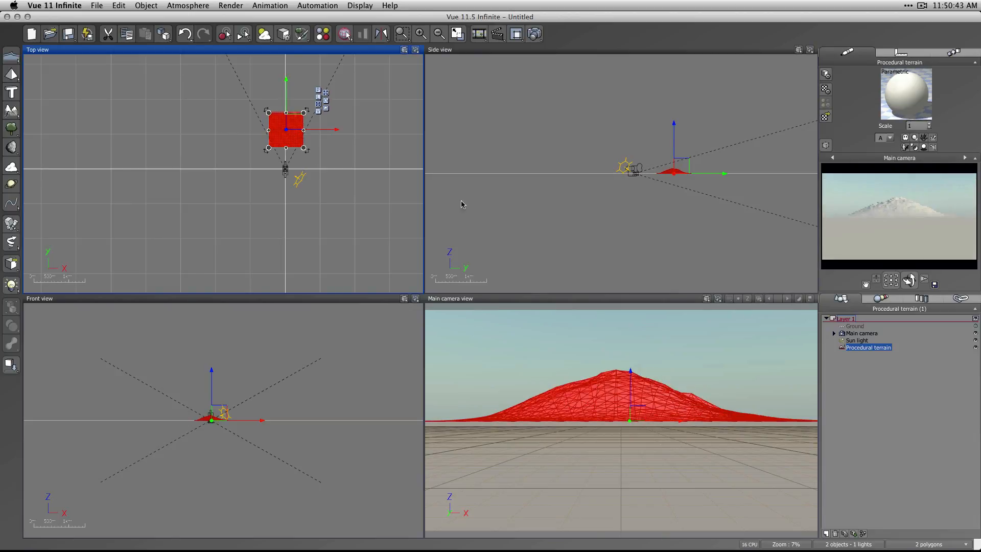
{"action": "left_click", "coordinate": [857, 354]}
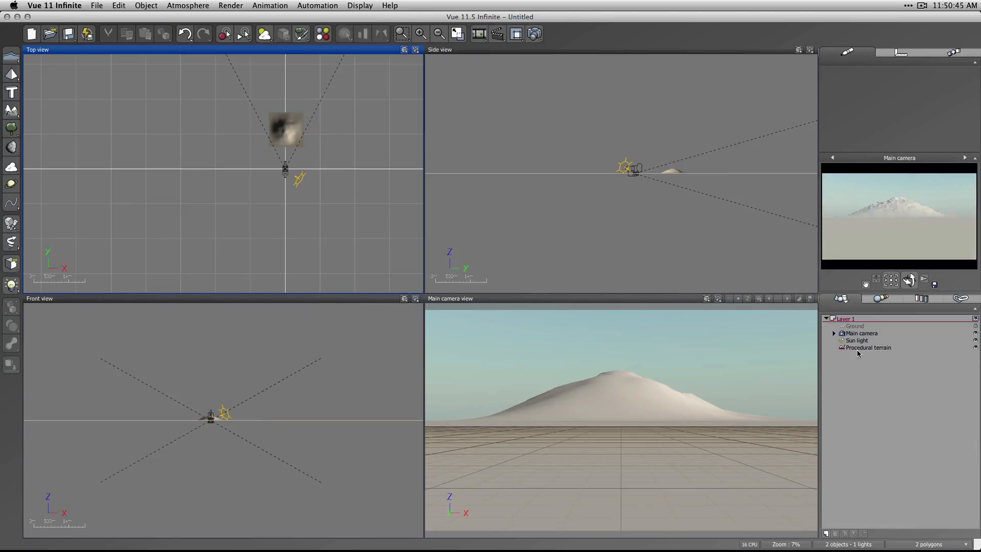
Step: Open the procedural terrain's altitude production function for editing and arrange the node preview beside the function graph
{"action": "left_click", "coordinate": [871, 348]}
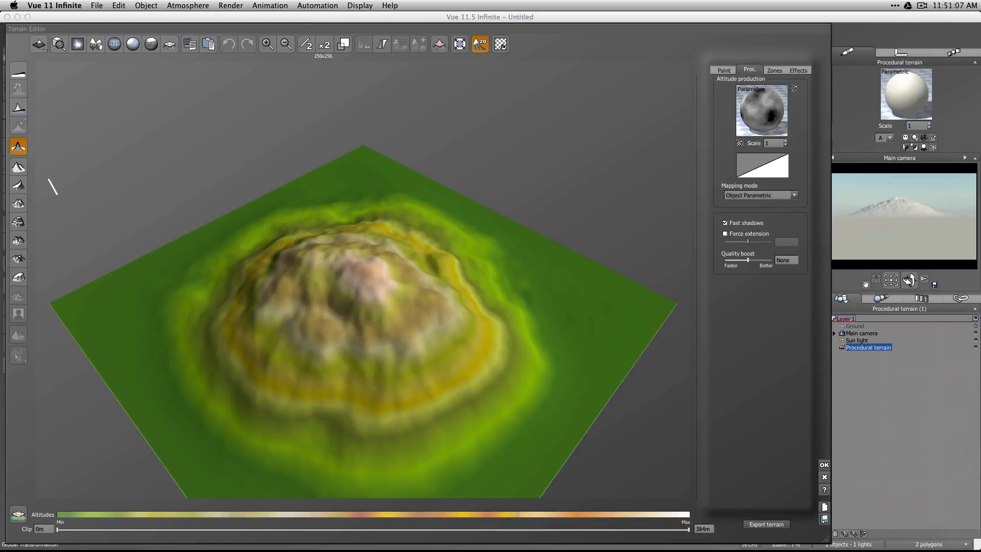
{"action": "left_click", "coordinate": [761, 111]}
{"action": "left_click_drag", "start_coordinate": [707, 206], "coordinate": [406, 150]}
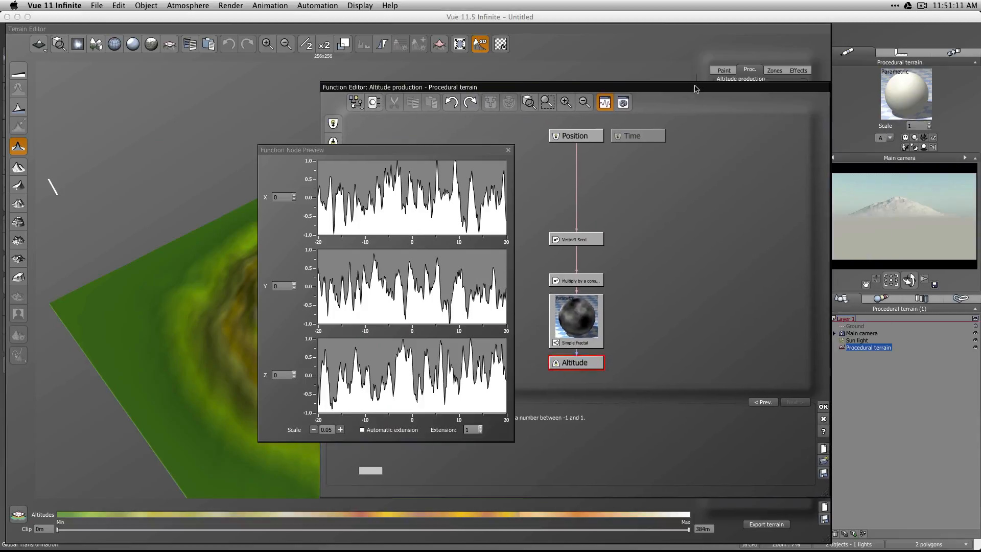
{"action": "left_click_drag", "start_coordinate": [693, 87], "coordinate": [749, 78]}
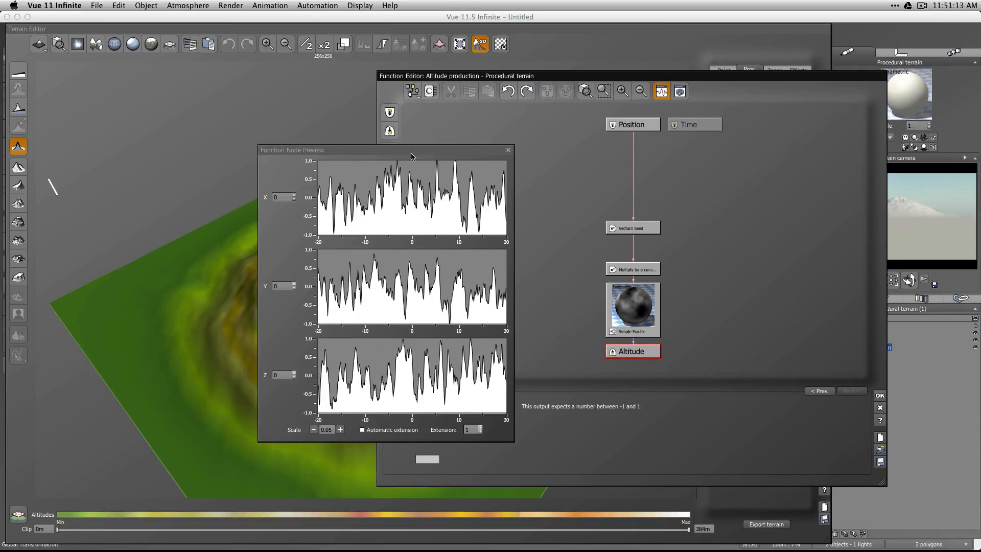
{"action": "left_click_drag", "start_coordinate": [411, 156], "coordinate": [236, 161]}
{"action": "left_click_drag", "start_coordinate": [707, 80], "coordinate": [684, 75]}
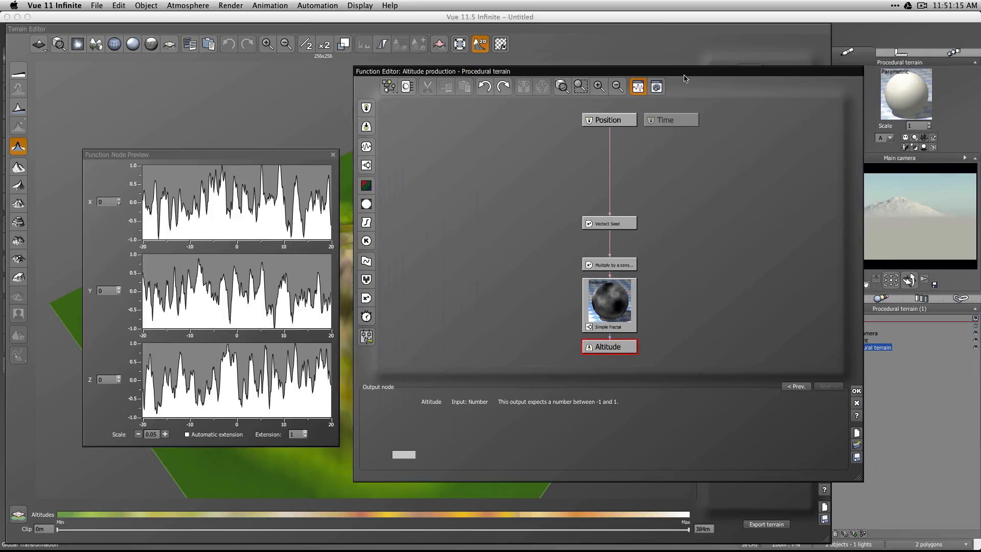
Step: Delete the three nodes between Position and Altitude and replace them with a Rocky Mountains fractal node
{"action": "left_click_drag", "start_coordinate": [668, 179], "coordinate": [619, 330]}
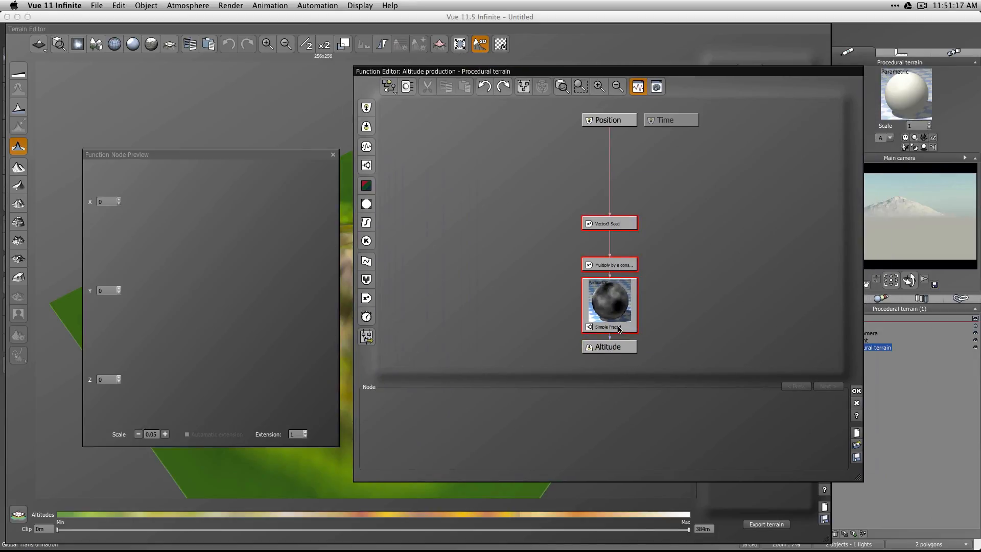
{"action": "key", "text": "BackSpace"}
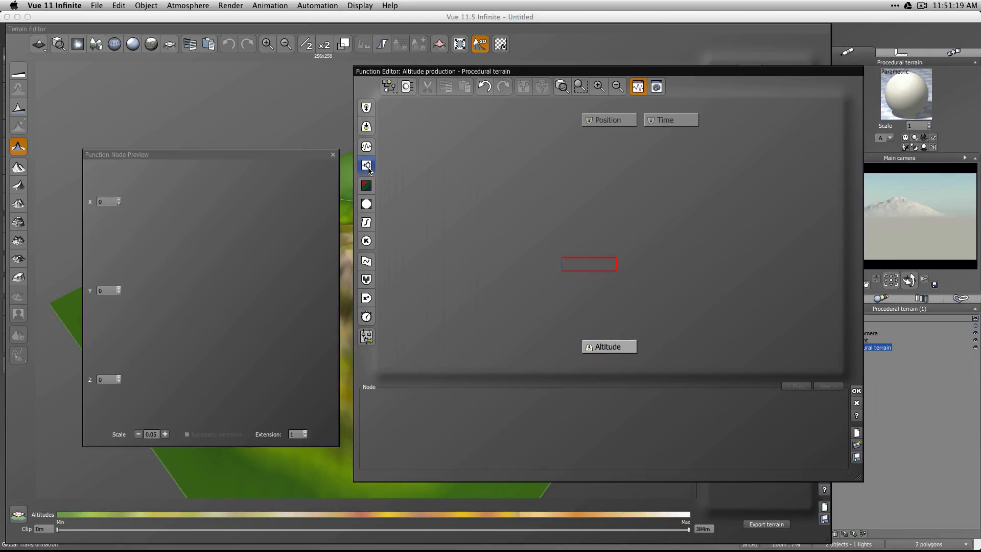
{"action": "left_click", "coordinate": [367, 169]}
{"action": "left_click", "coordinate": [508, 387]}
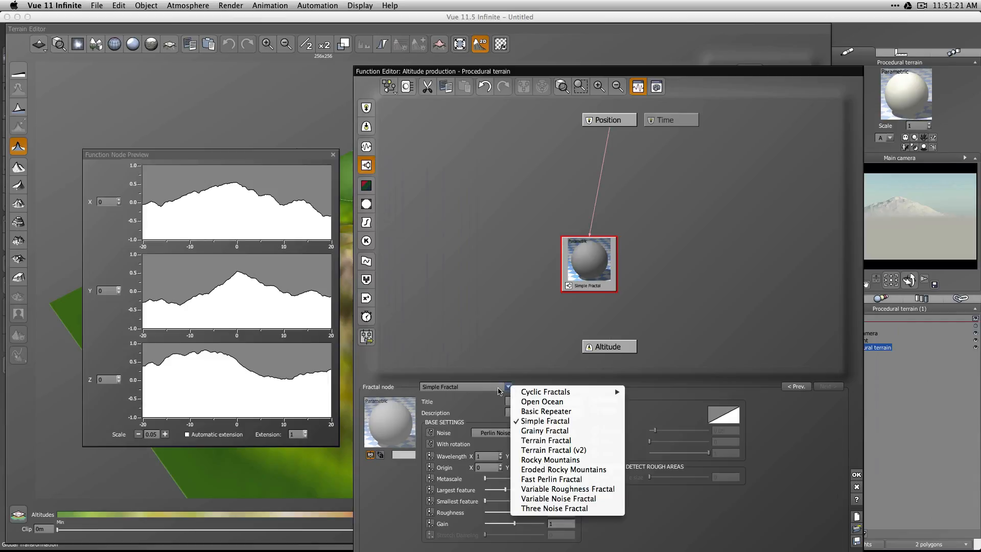
{"action": "left_click", "coordinate": [584, 461]}
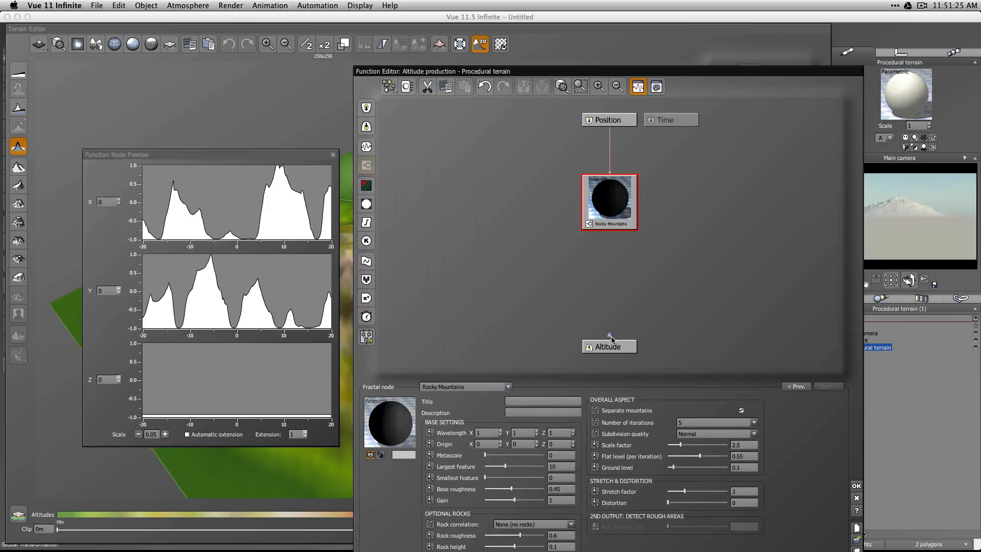
Step: Connect the Rocky Mountains node's Altitude output to the Altitude output node
{"action": "left_click_drag", "start_coordinate": [610, 336], "coordinate": [612, 225]}
{"action": "scroll", "coordinate": [603, 261], "scroll_direction": "down", "scroll_amount": 5}
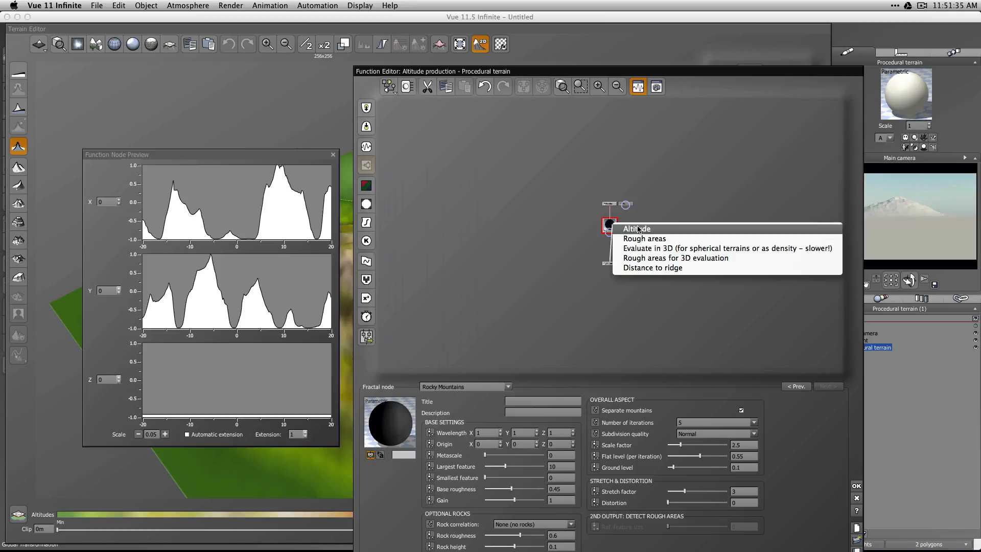
{"action": "left_click", "coordinate": [638, 230]}
{"action": "scroll", "coordinate": [621, 239], "scroll_direction": "up", "scroll_amount": 5}
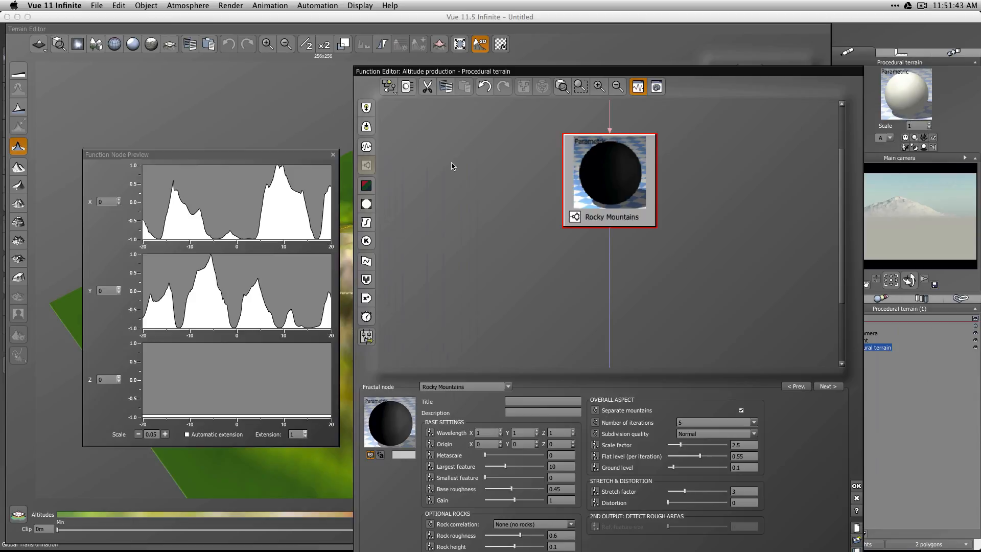
Step: Add a Custom Dependency output node beside the main link and feed it from the Rocky Mountains node's Rough areas output
{"action": "left_click", "coordinate": [366, 127]}
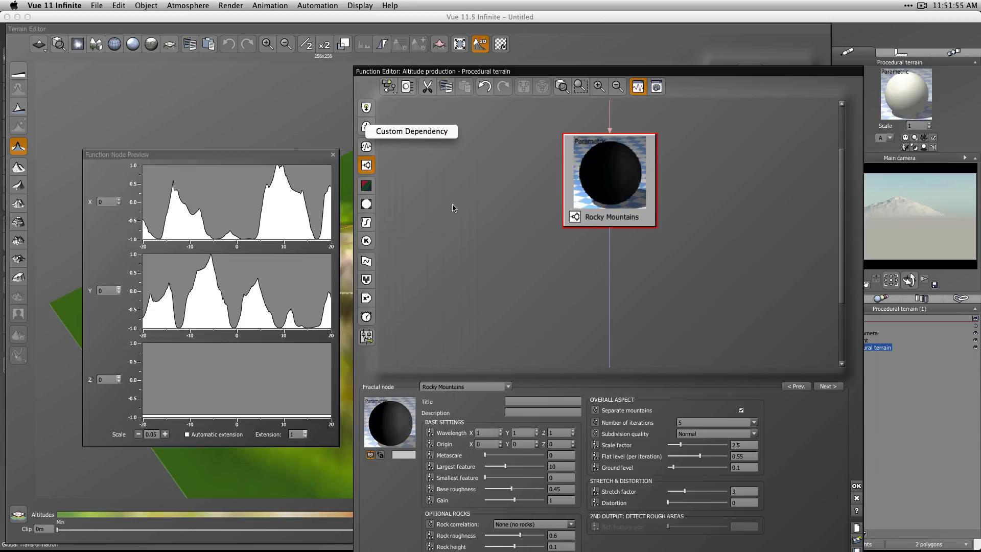
{"action": "left_click", "coordinate": [415, 134]}
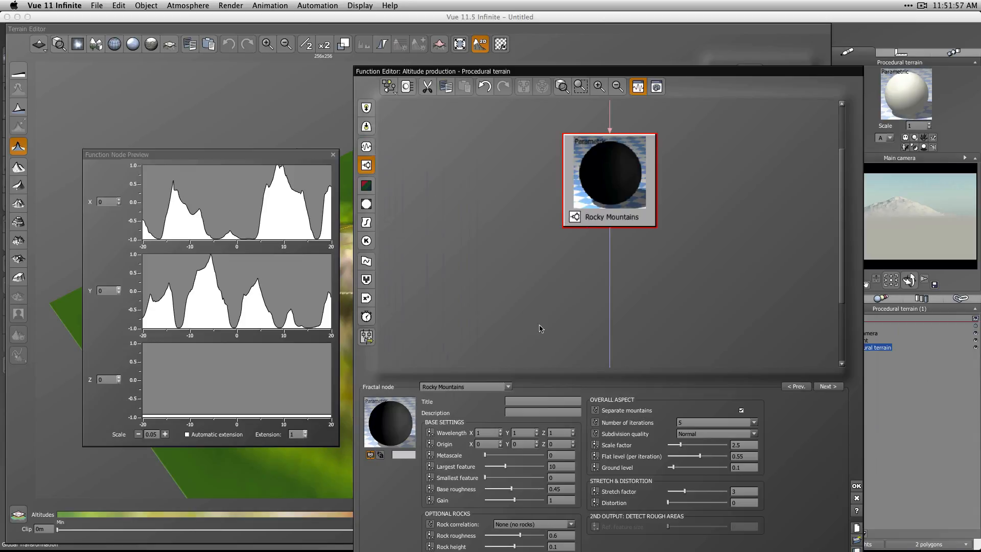
{"action": "left_click", "coordinate": [504, 289]}
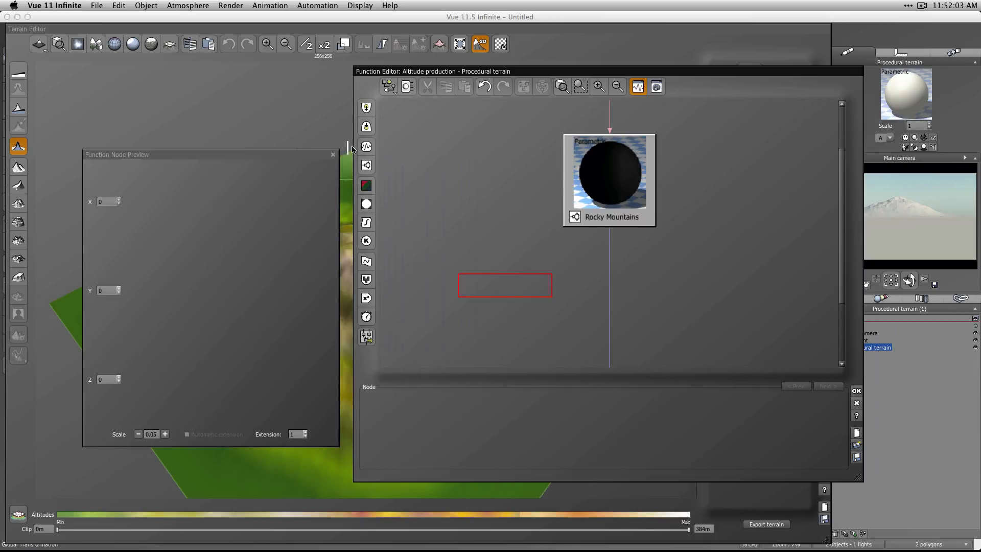
{"action": "left_click", "coordinate": [367, 126]}
{"action": "left_click", "coordinate": [398, 135]}
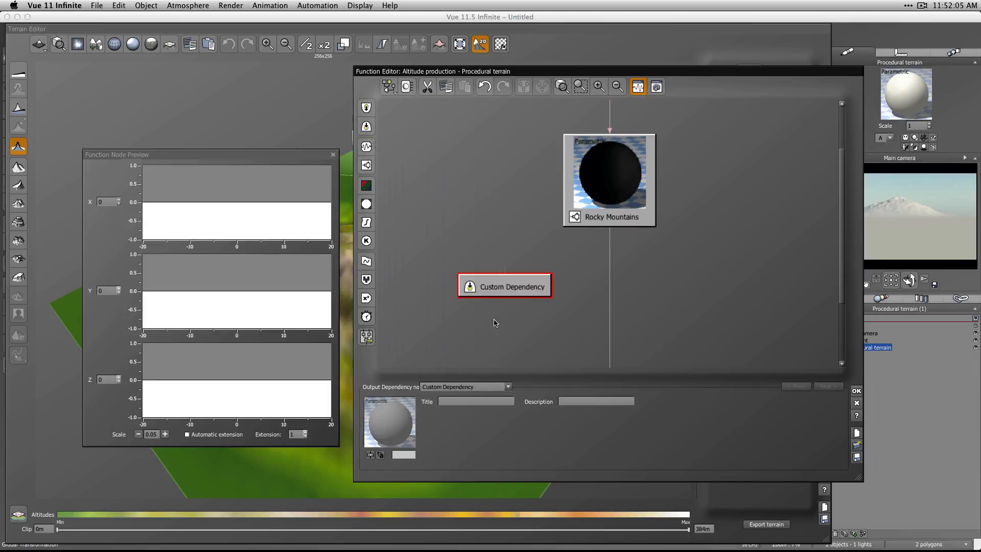
{"action": "left_click_drag", "start_coordinate": [504, 269], "coordinate": [596, 205]}
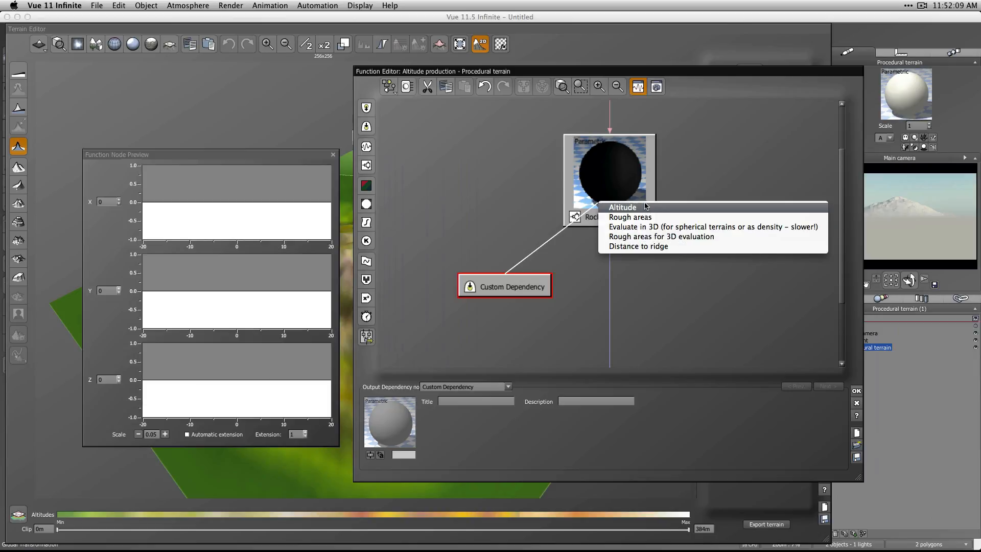
{"action": "left_click", "coordinate": [629, 217]}
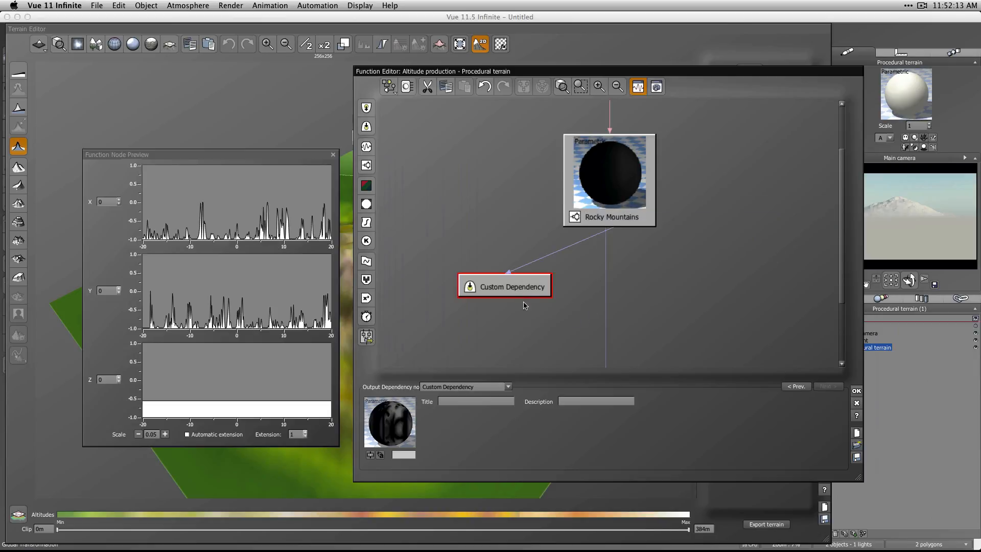
Step: Compare the preview curves of the Rocky Mountains node with those of the Custom Dependency node
{"action": "left_click", "coordinate": [610, 174]}
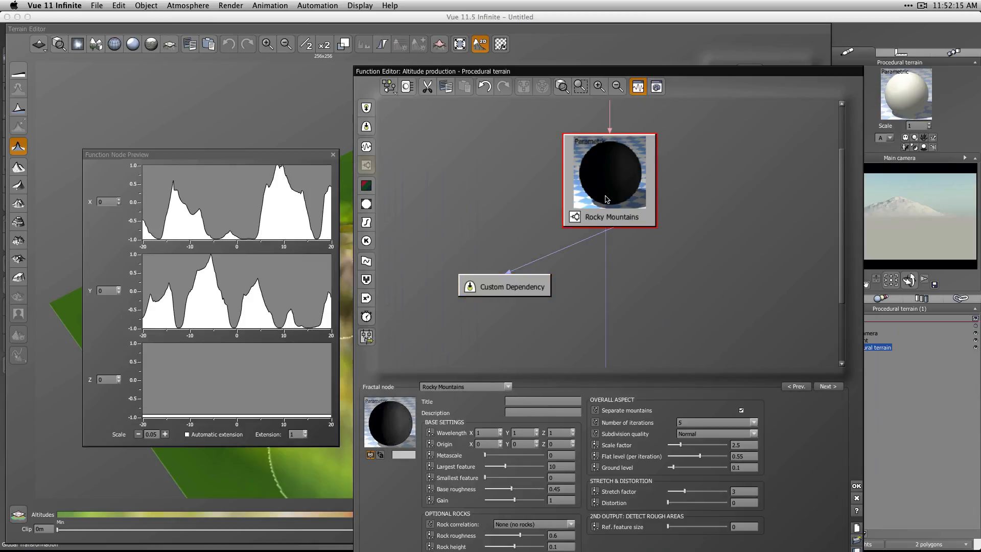
{"action": "left_click", "coordinate": [520, 290]}
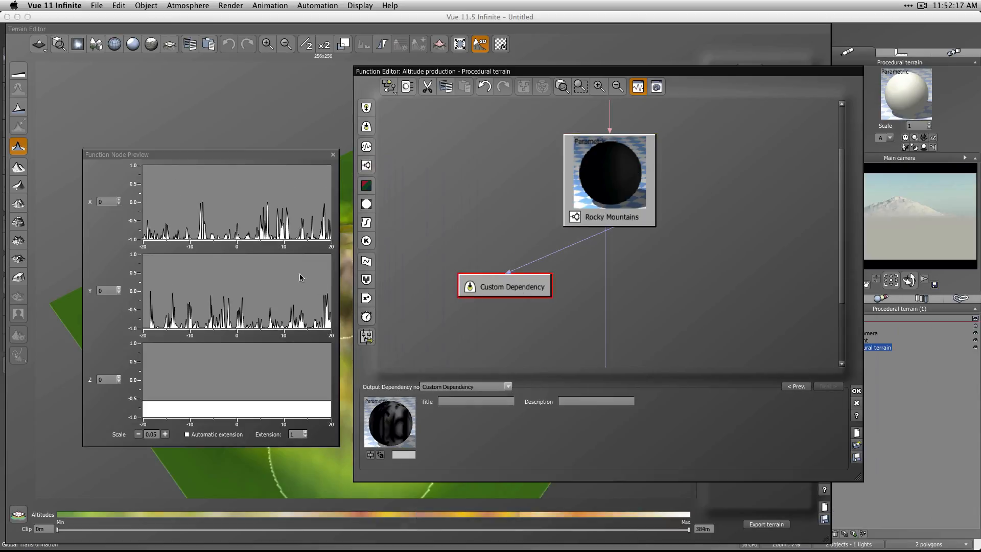
{"action": "left_click", "coordinate": [639, 190]}
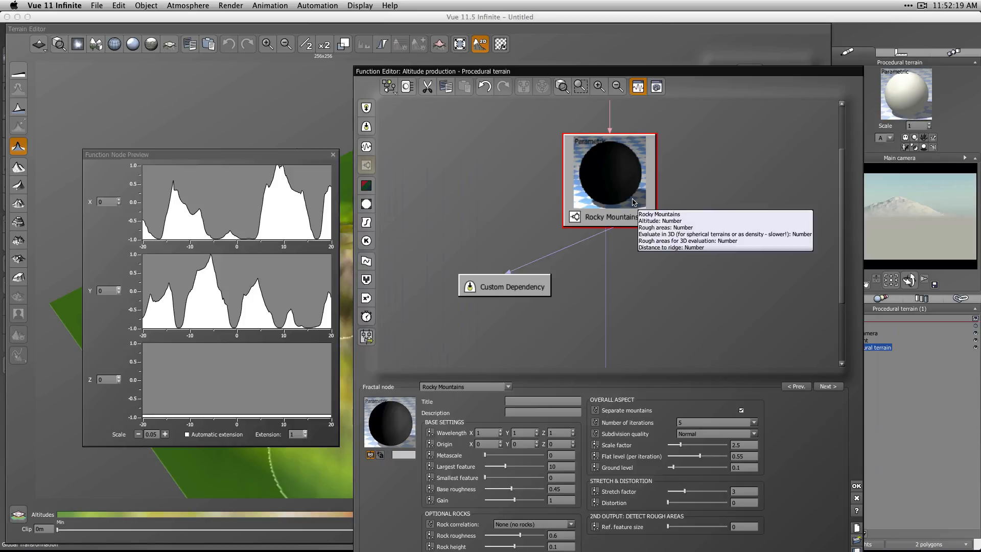
Step: Move the function editor aside to uncover the terrain preview and refresh the terrain with the new altitude function
{"action": "left_click_drag", "start_coordinate": [660, 72], "coordinate": [668, 31]}
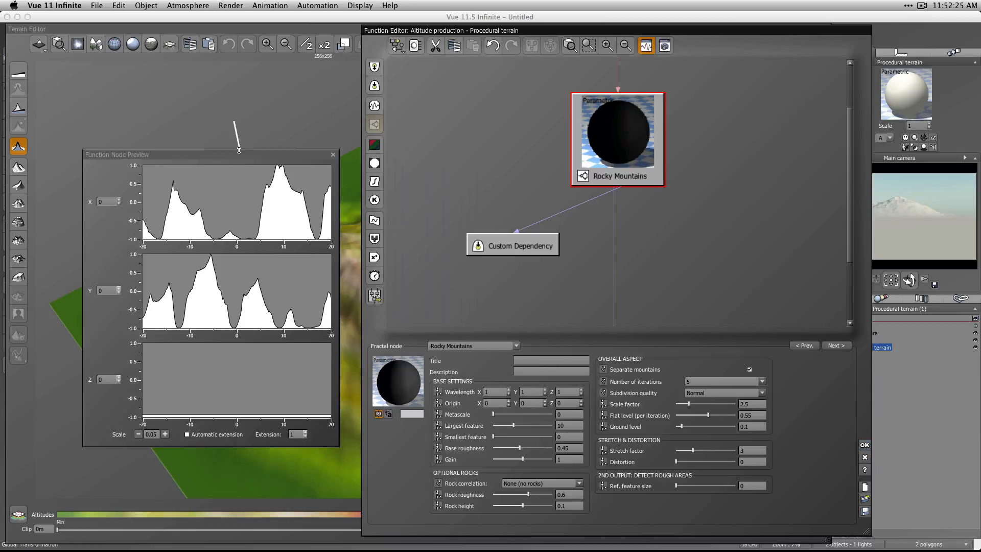
{"action": "left_click", "coordinate": [320, 32]}
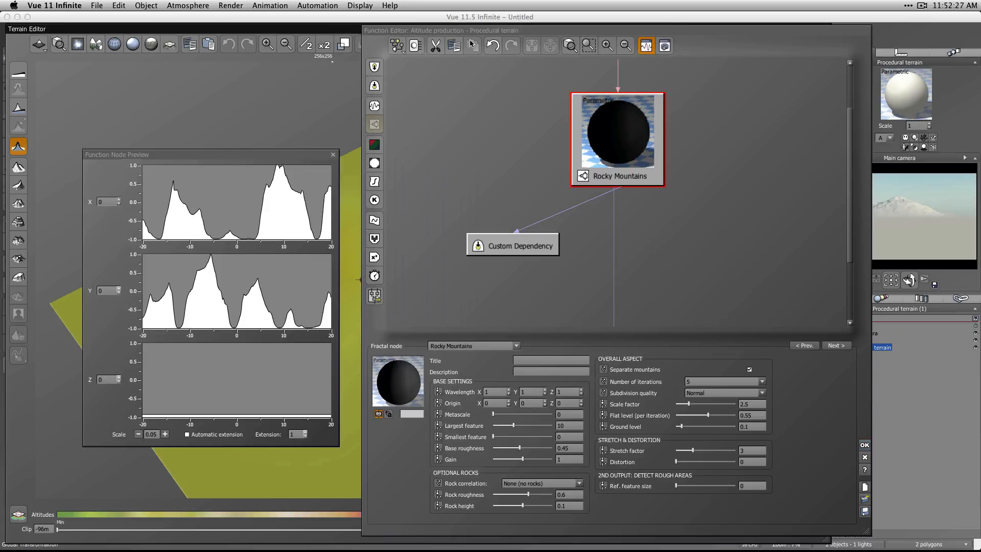
{"action": "left_click_drag", "start_coordinate": [462, 31], "coordinate": [563, 25]}
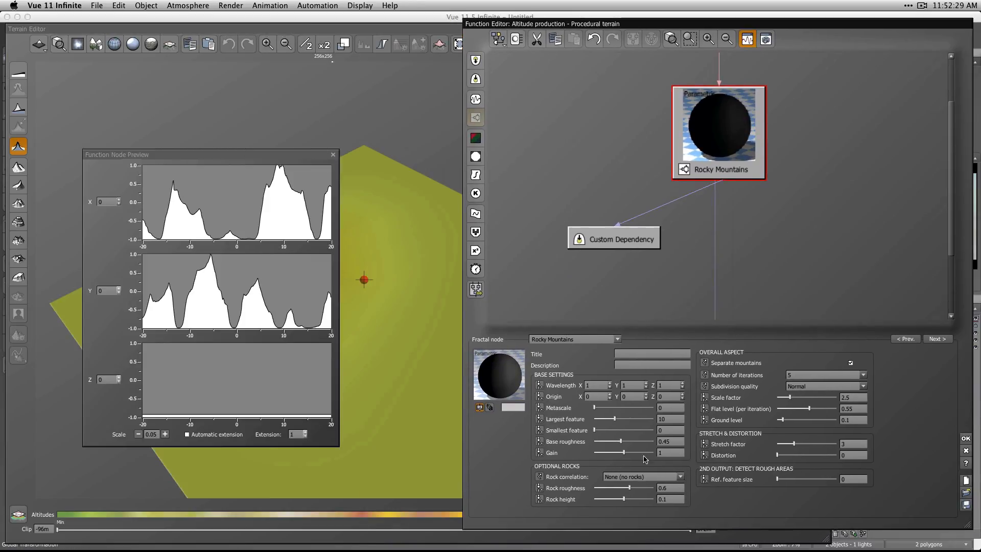
Step: Set the Rocky Mountains node's largest feature to about 2.41 and its gain to 10, and accept the altitude function
{"action": "left_click_drag", "start_coordinate": [634, 452], "coordinate": [631, 451]}
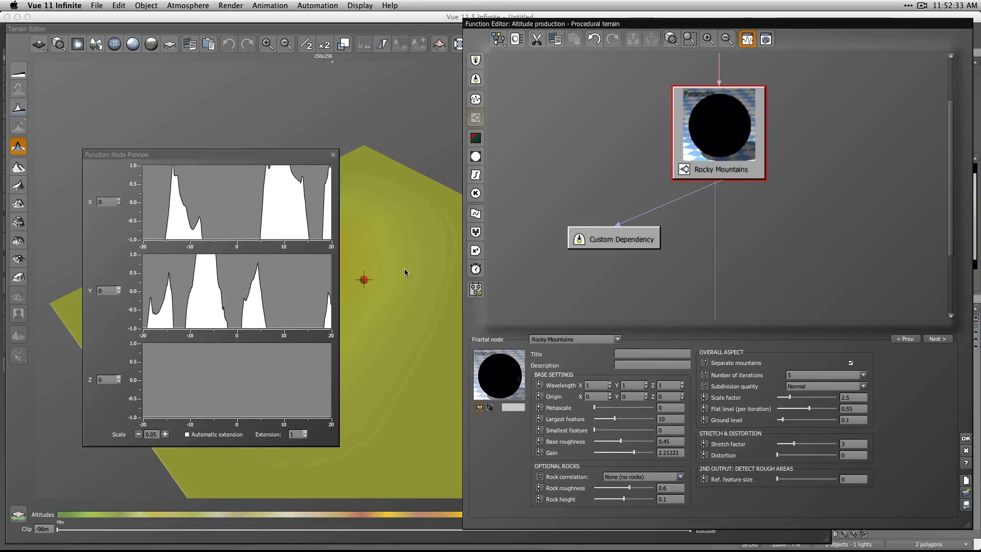
{"action": "left_click_drag", "start_coordinate": [613, 418], "coordinate": [603, 418]}
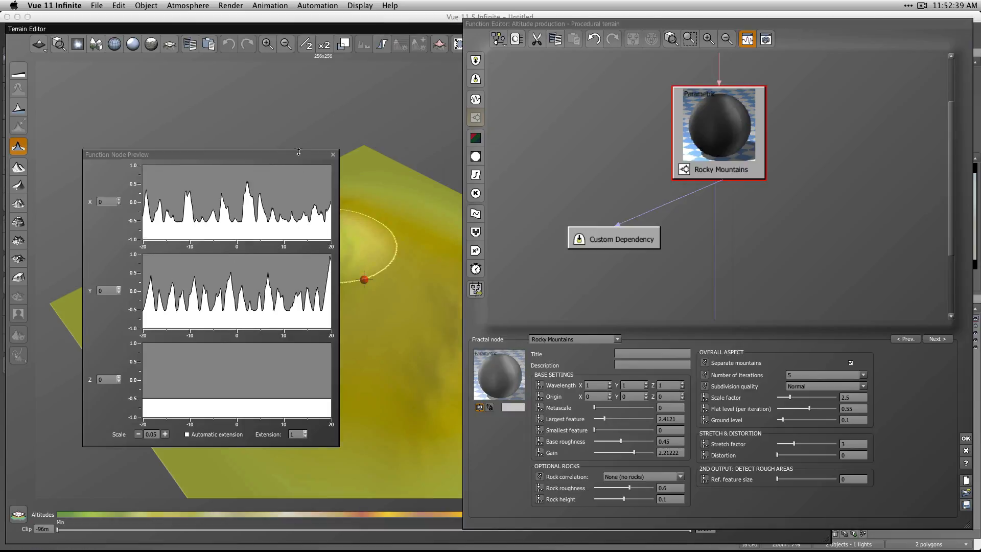
{"action": "left_click_drag", "start_coordinate": [633, 452], "coordinate": [649, 456]}
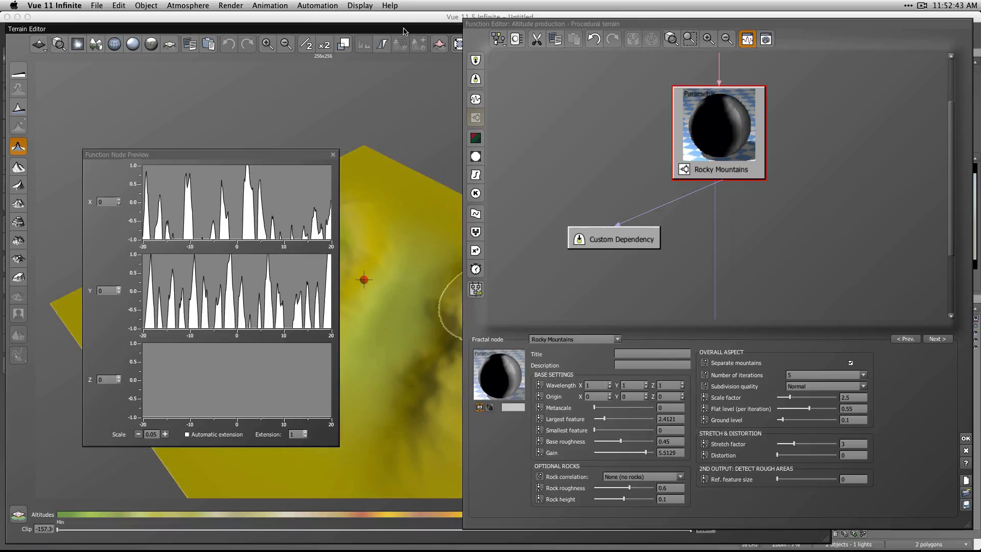
{"action": "left_click_drag", "start_coordinate": [327, 155], "coordinate": [245, 221]}
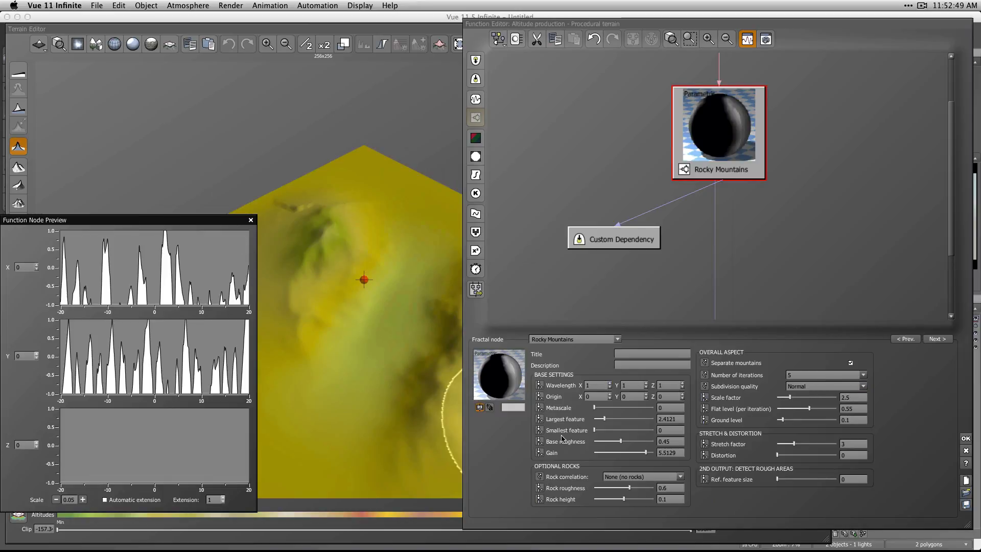
{"action": "left_click_drag", "start_coordinate": [650, 454], "coordinate": [659, 454]}
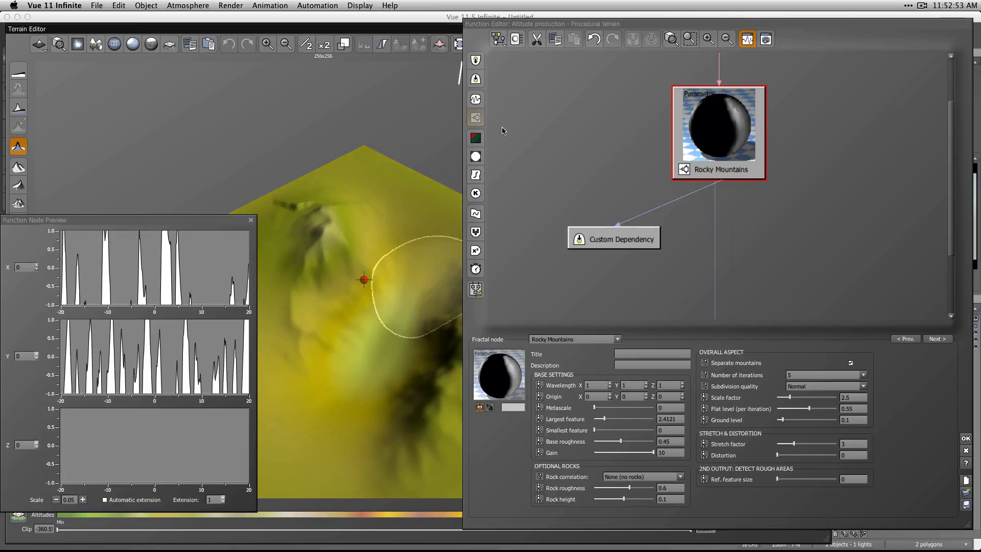
{"action": "left_click", "coordinate": [968, 439]}
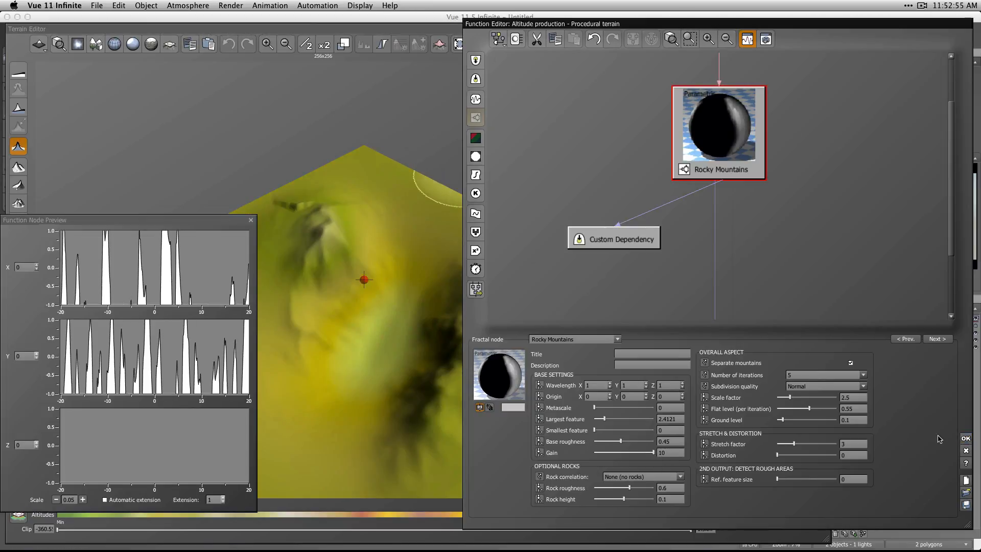
Step: Turn off the terrain's zero edges option so the mountains extend all the way to its borders
{"action": "right_click_drag", "start_coordinate": [587, 383], "coordinate": [290, 307]}
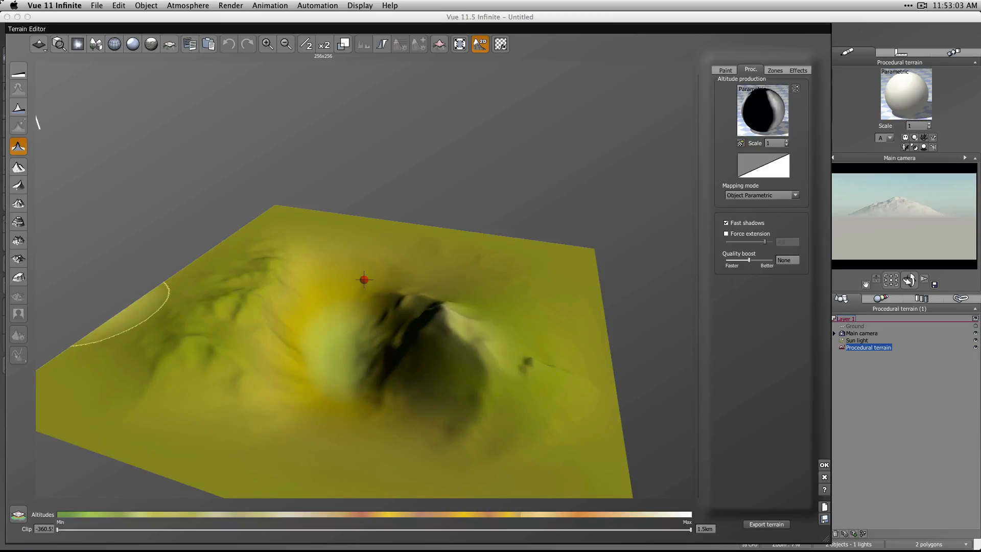
{"action": "left_click", "coordinate": [18, 148]}
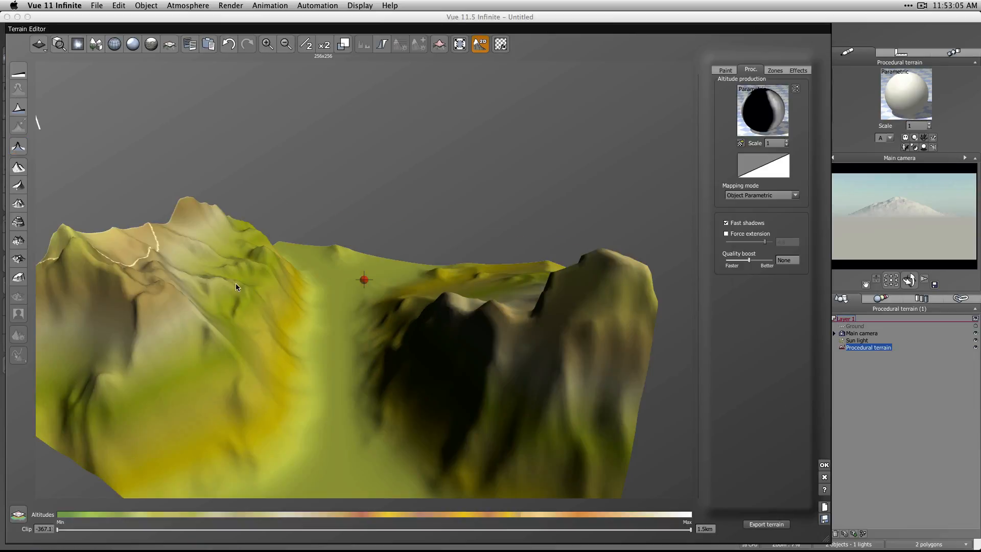
{"action": "right_click_drag", "start_coordinate": [314, 405], "coordinate": [121, 208]}
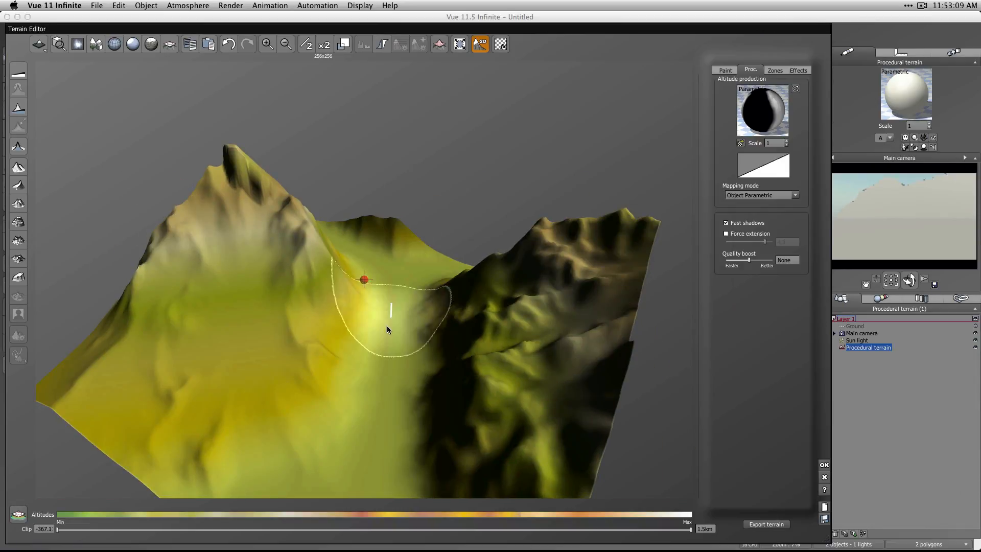
{"action": "mouse_move", "coordinate": [293, 282]}
{"action": "right_mouse_down"}
{"action": "mouse_move", "coordinate": [302, 218]}
{"action": "mouse_move", "coordinate": [260, 241]}
{"action": "mouse_move", "coordinate": [317, 276]}
{"action": "right_mouse_up"}
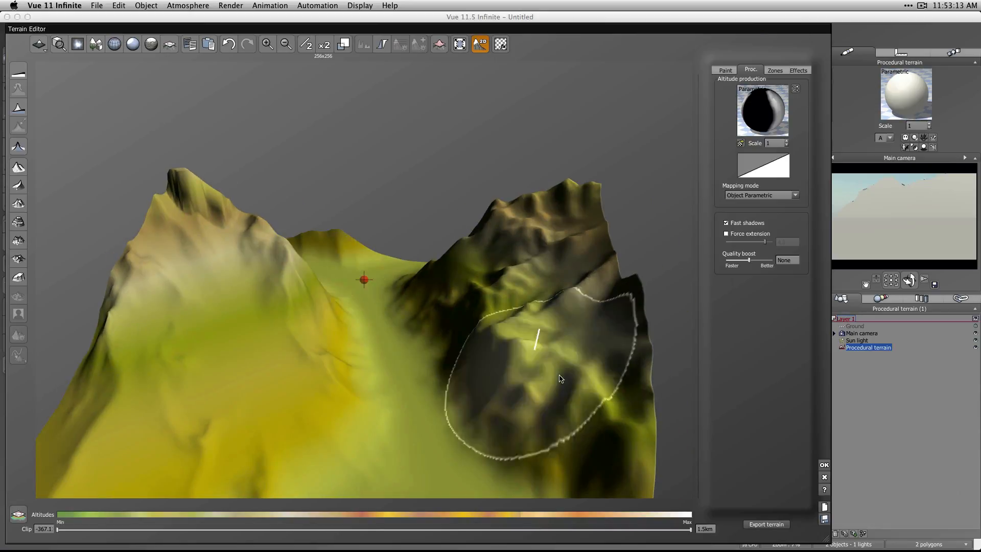
{"action": "right_click_drag", "start_coordinate": [531, 338], "coordinate": [496, 337]}
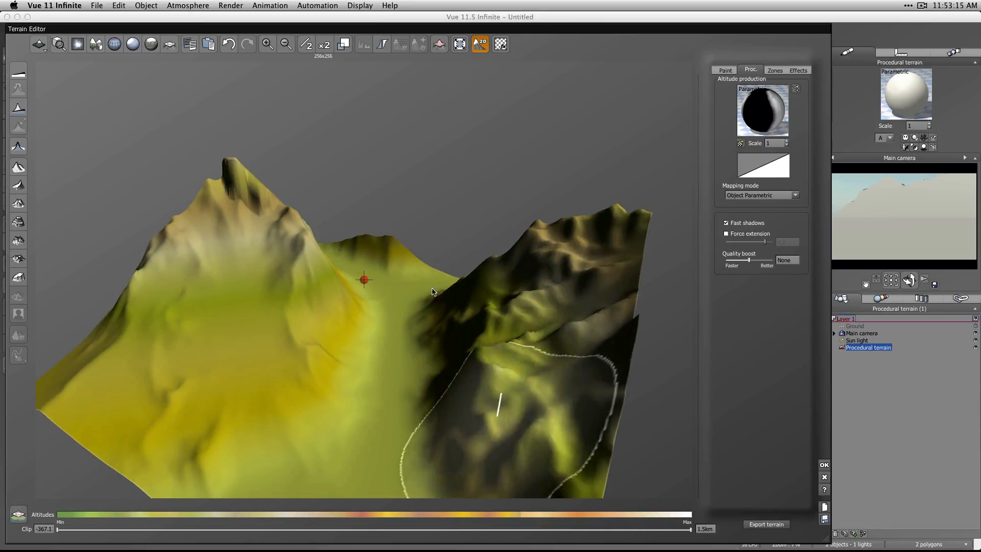
Step: Start extending the terrain canvas and set its new size to 3km by 3km
{"action": "left_click", "coordinate": [460, 44]}
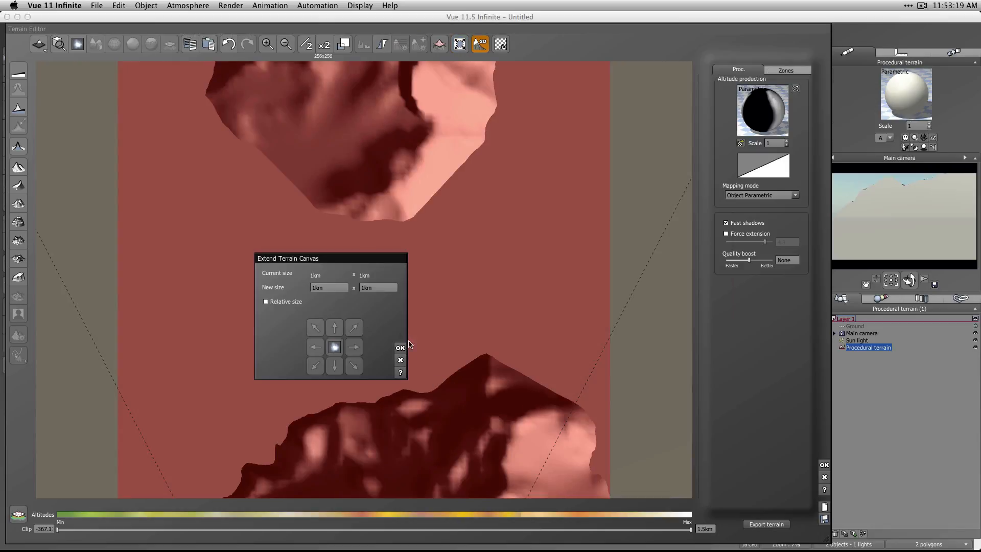
{"action": "double_click", "coordinate": [310, 288]}
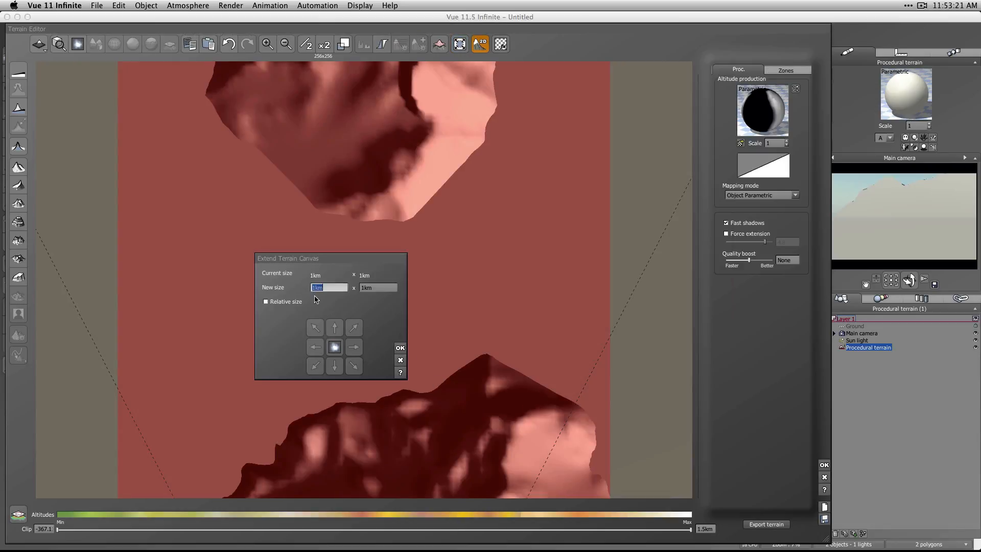
{"action": "type", "text": "3"}
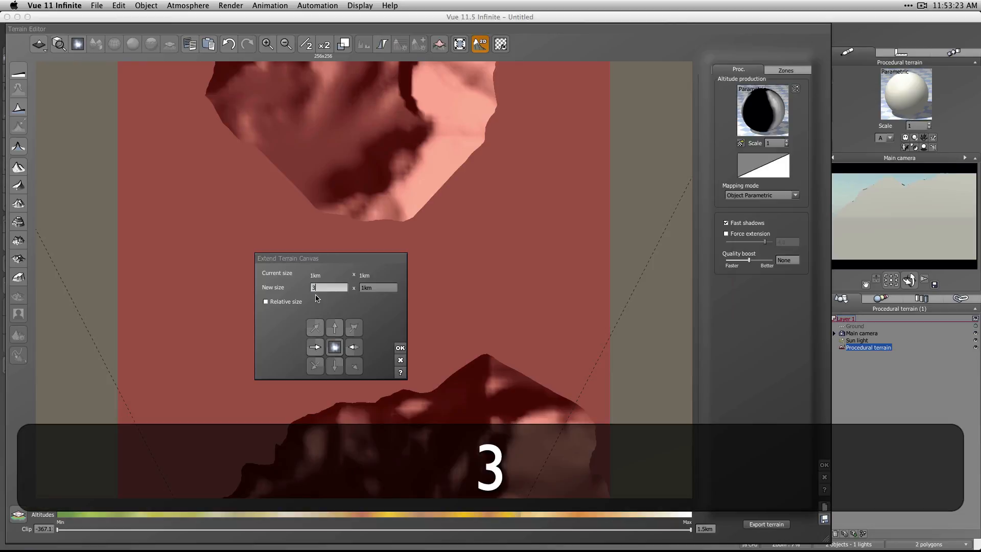
{"action": "type", "text": "km"}
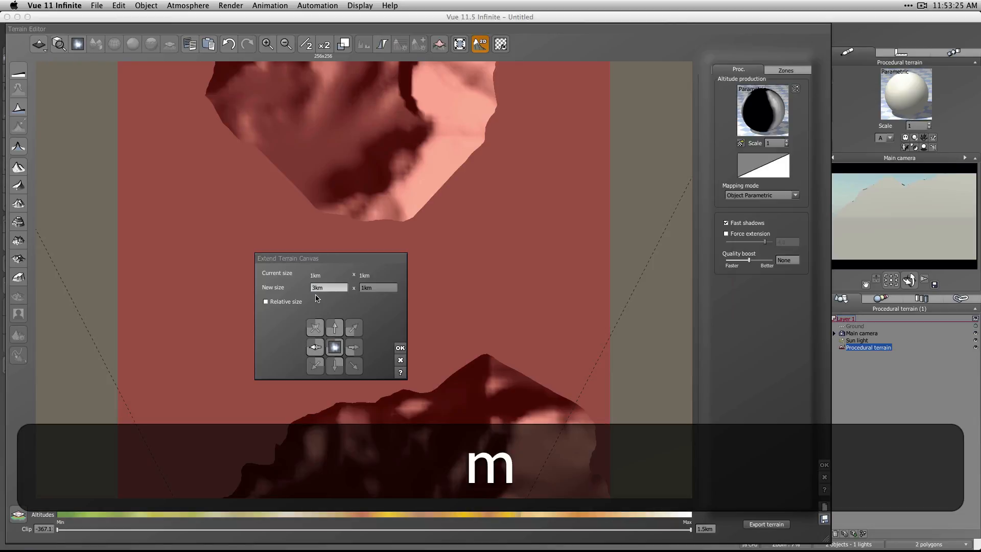
{"action": "double_click", "coordinate": [365, 290]}
{"action": "left_click", "coordinate": [359, 288]}
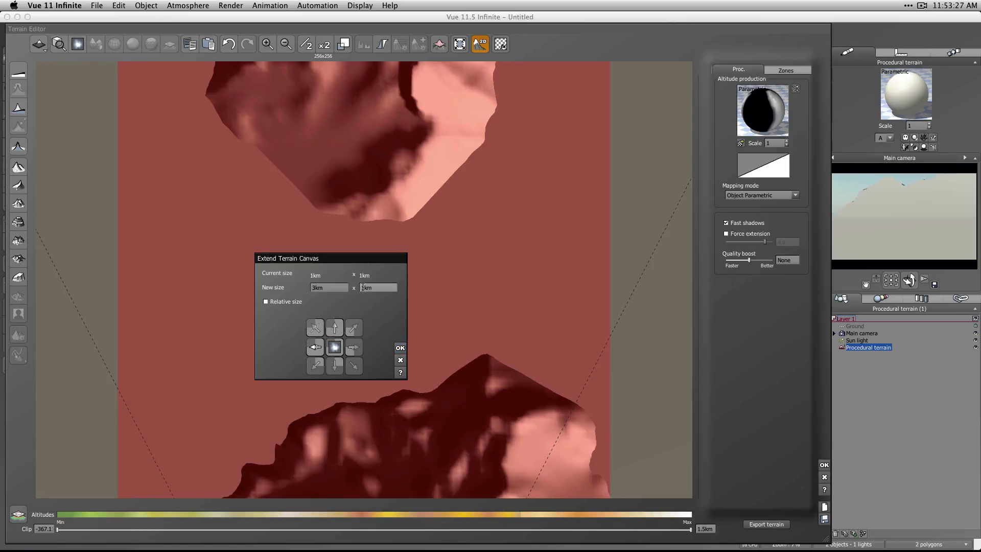
{"action": "double_click", "coordinate": [362, 288]}
{"action": "type", "text": "3km"}
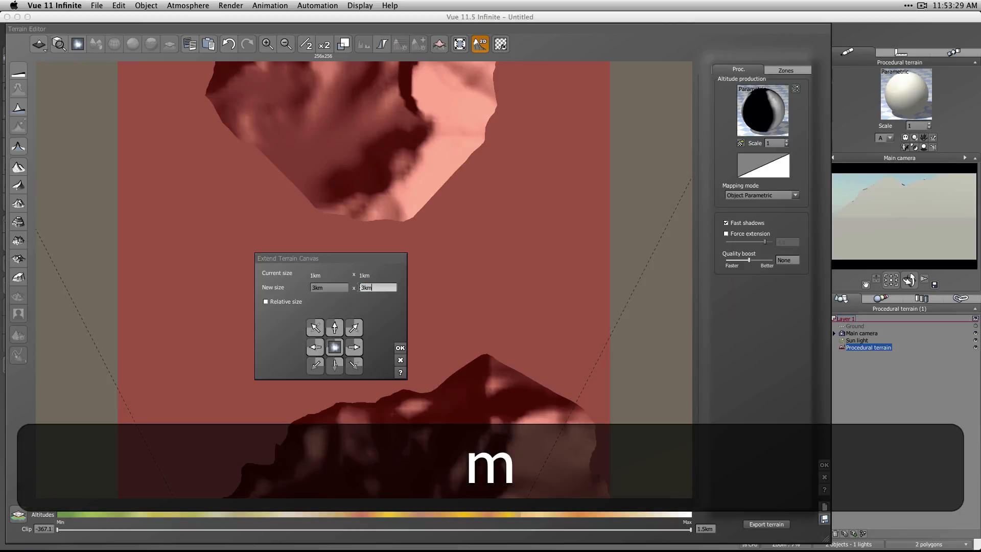
Step: Apply the canvas extension without creating a new zone, and accept the terrain edits
{"action": "left_click", "coordinate": [398, 349]}
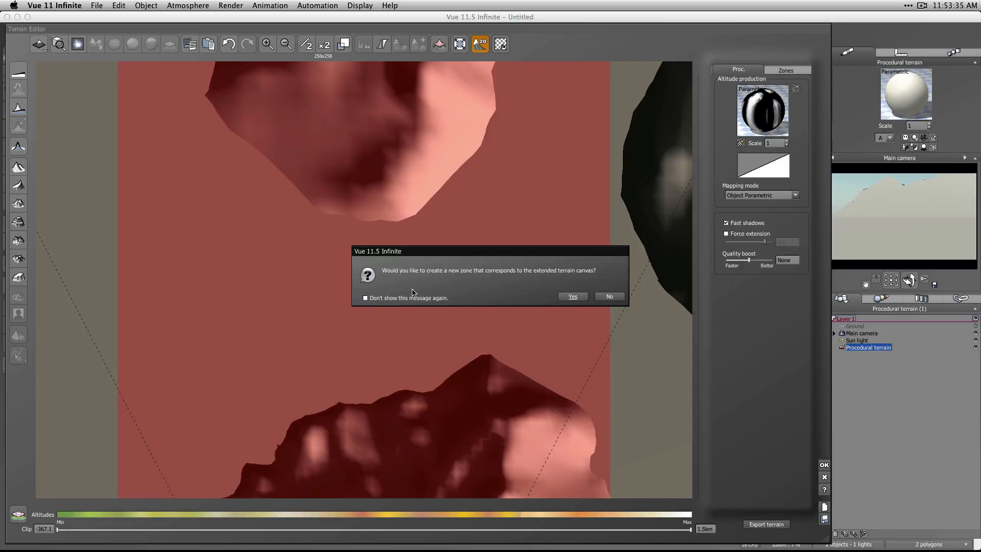
{"action": "left_click", "coordinate": [609, 297]}
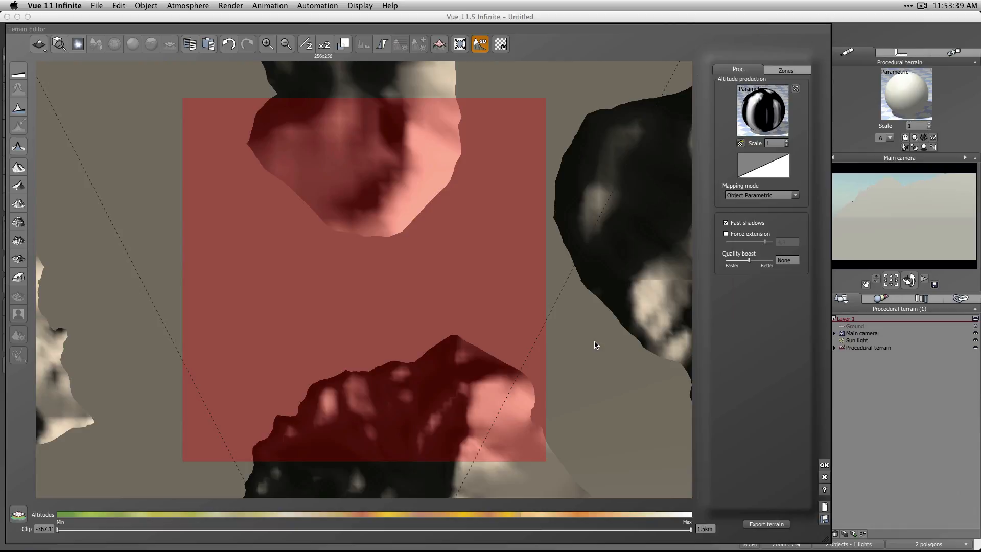
{"action": "scroll", "coordinate": [643, 362], "scroll_direction": "down", "scroll_amount": 6}
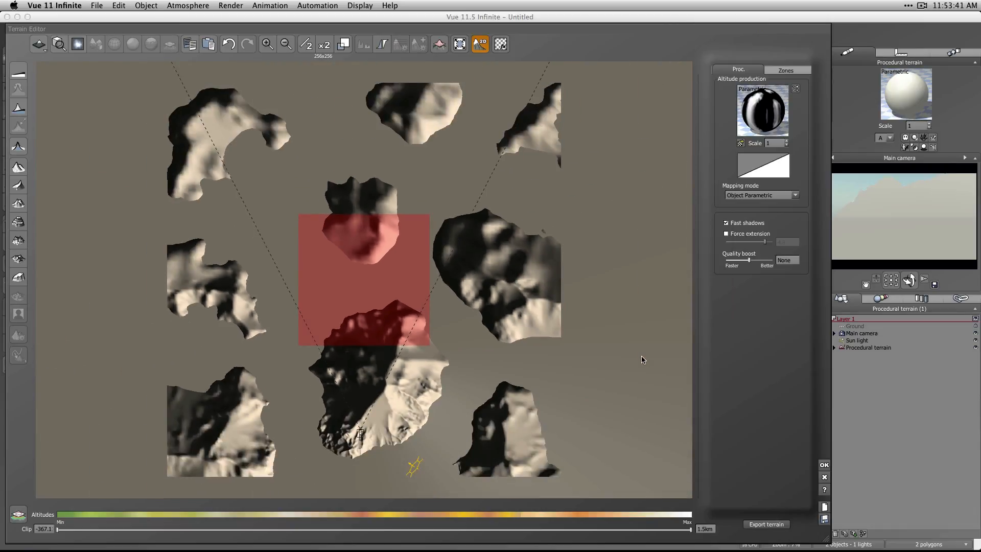
{"action": "left_click", "coordinate": [824, 465]}
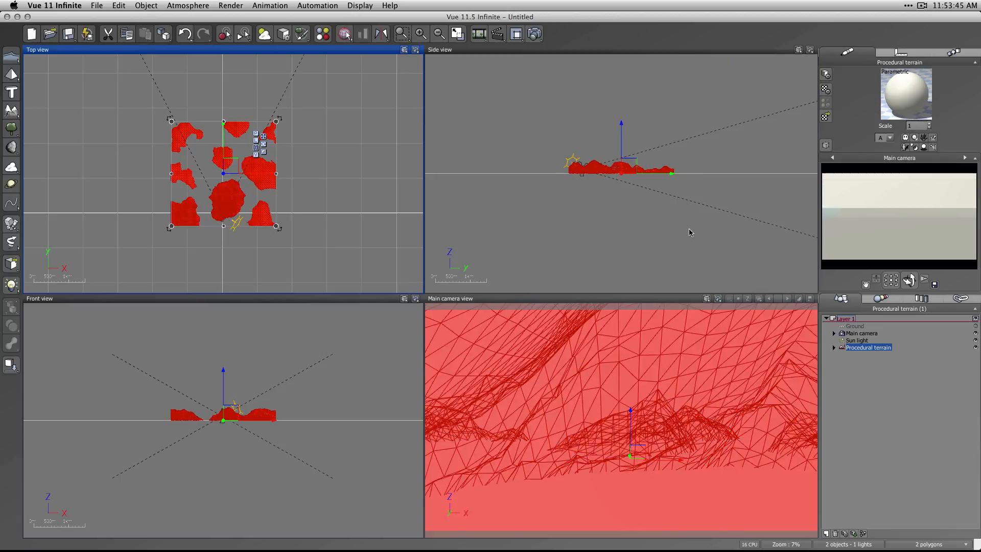
Step: Reposition the main camera to frame the whole terrain, and place the sun light farther out and higher
{"action": "left_click", "coordinate": [908, 280]}
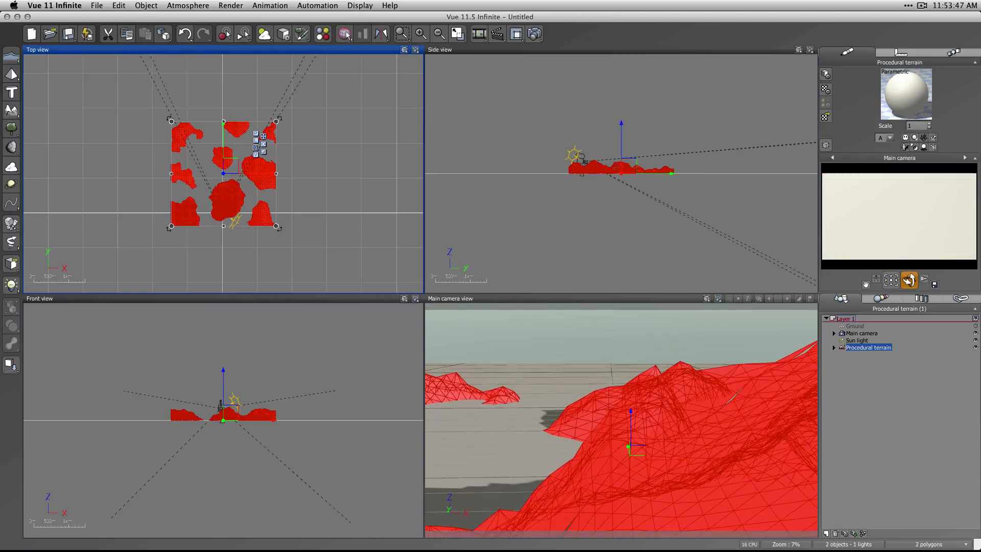
{"action": "left_click_drag", "start_coordinate": [909, 280], "coordinate": [890, 280]}
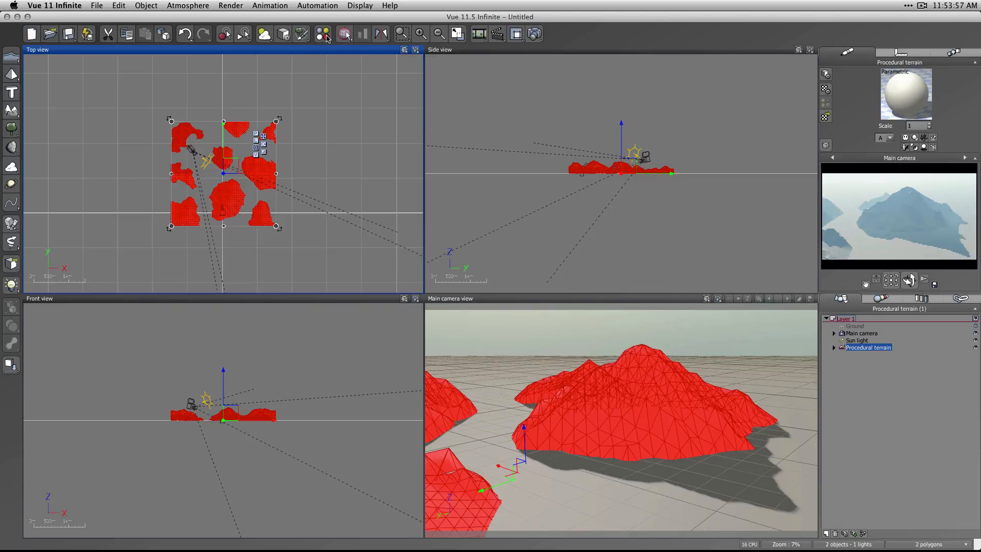
{"action": "left_click", "coordinate": [856, 340]}
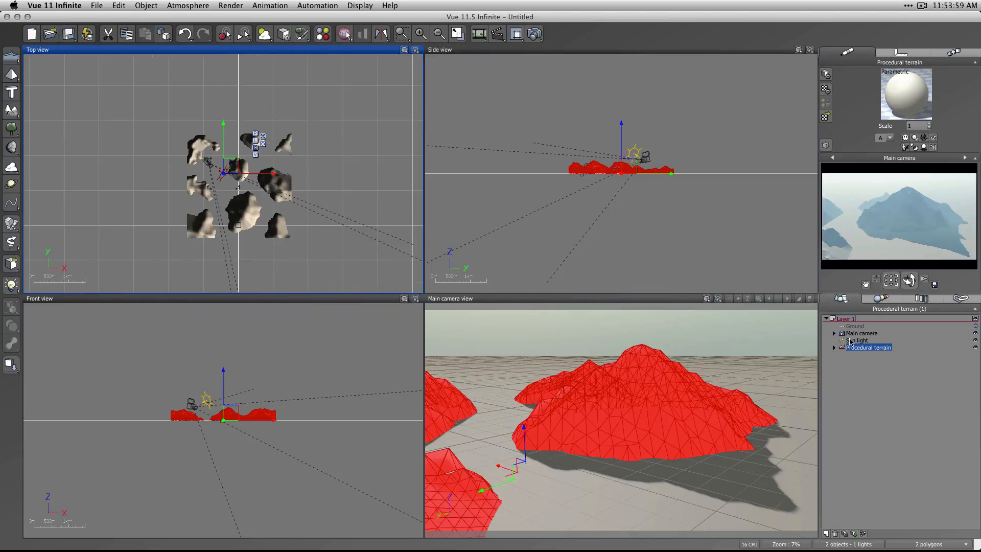
{"action": "mouse_move", "coordinate": [215, 162]}
{"action": "left_mouse_down"}
{"action": "mouse_move", "coordinate": [224, 165]}
{"action": "mouse_move", "coordinate": [158, 152]}
{"action": "left_mouse_up"}
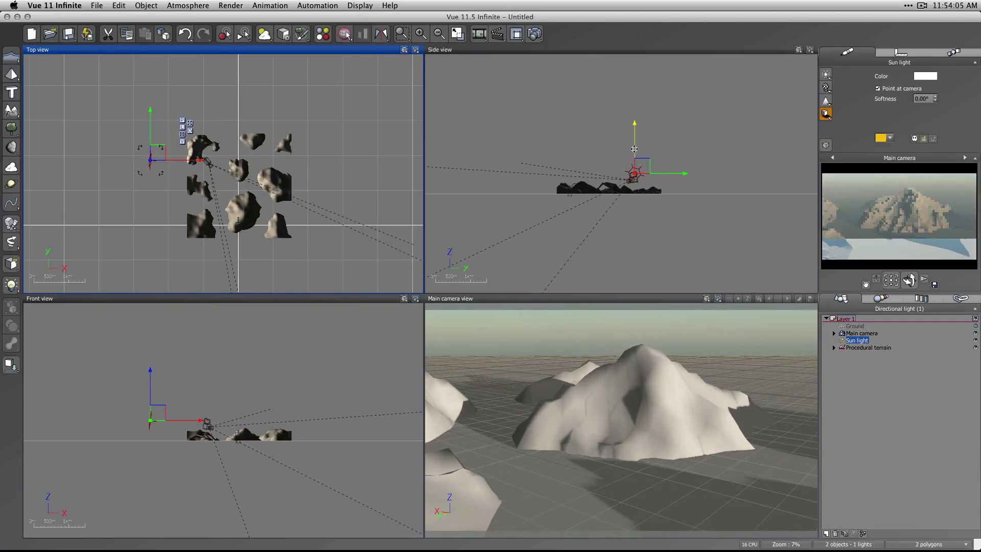
{"action": "left_click_drag", "start_coordinate": [634, 152], "coordinate": [632, 121]}
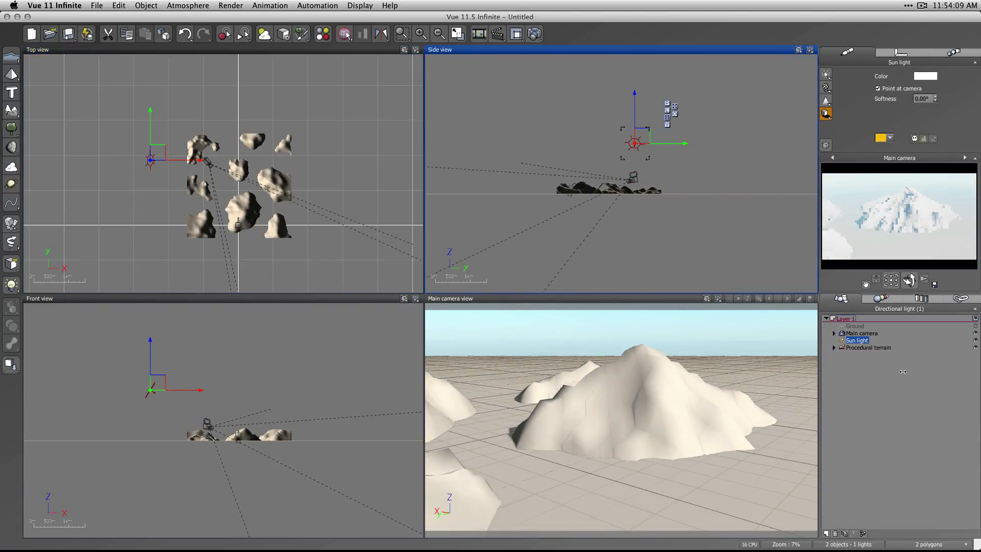
{"action": "left_click_drag", "start_coordinate": [876, 279], "coordinate": [876, 312]}
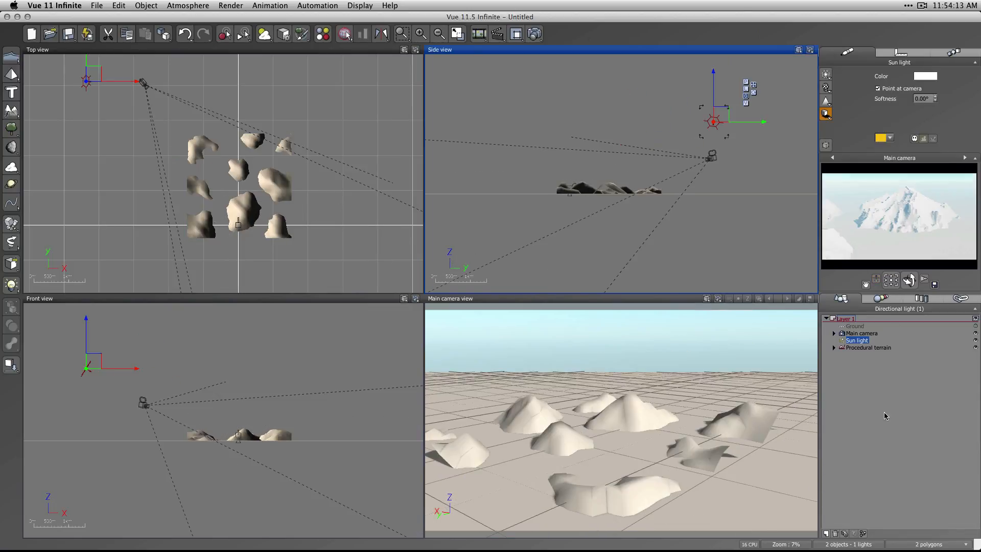
Step: Select the procedural terrain and reopen it in the terrain editor
{"action": "left_click", "coordinate": [881, 412]}
{"action": "left_click", "coordinate": [867, 348]}
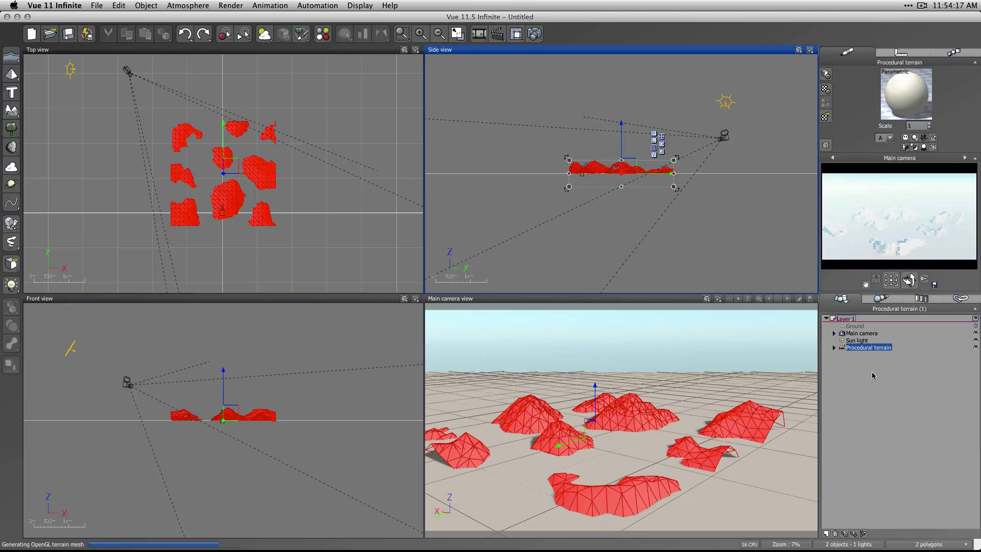
{"action": "right_click", "coordinate": [903, 105]}
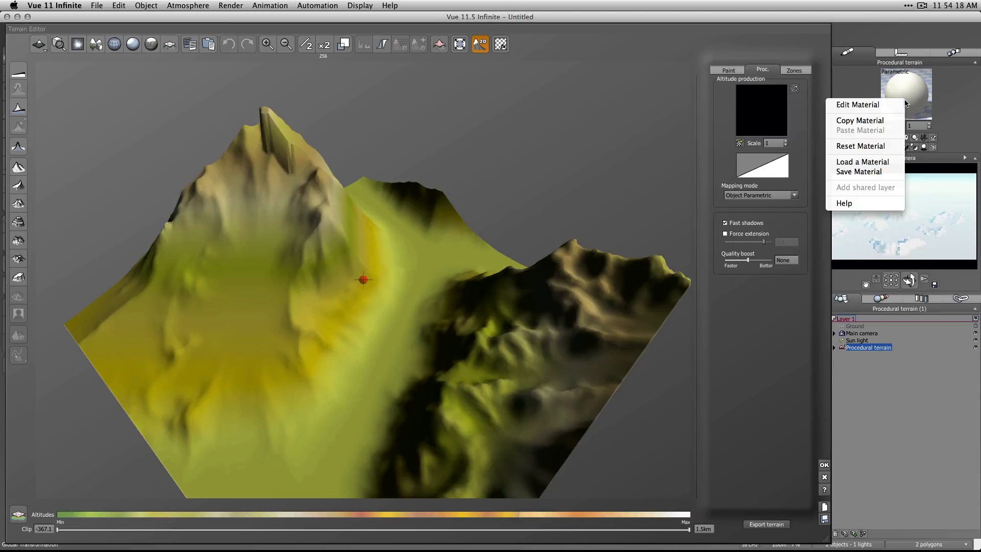
{"action": "right_click", "coordinate": [762, 97]}
{"action": "left_click", "coordinate": [776, 101]}
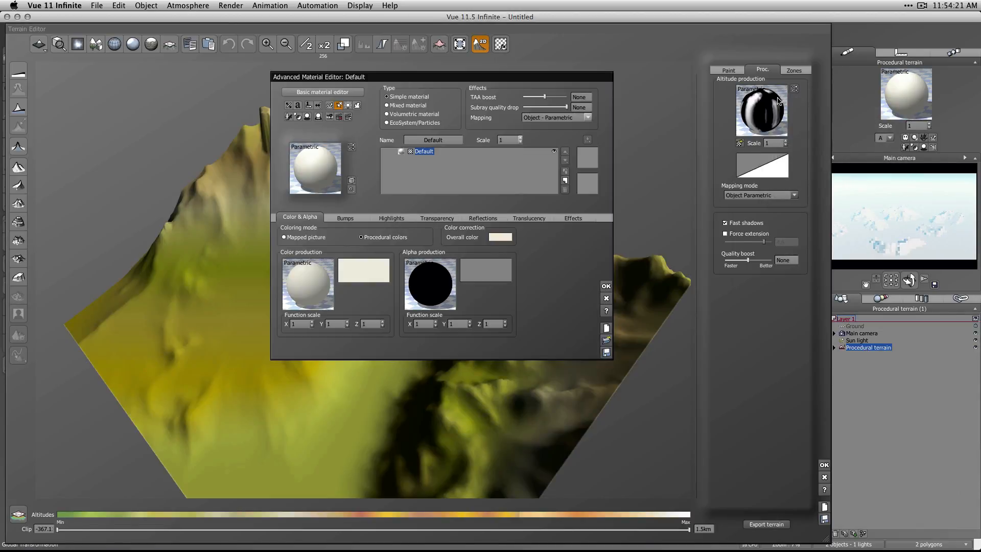
{"action": "left_click", "coordinate": [606, 298]}
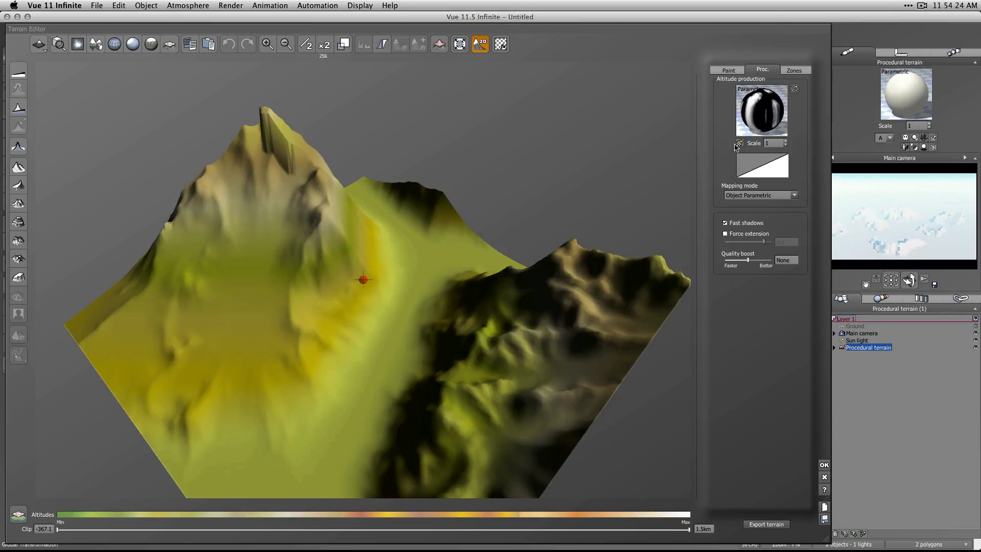
Step: Open the altitude production function and delete its extent scale, extent offset and (0, 0, 0) constant nodes
{"action": "right_click", "coordinate": [766, 113]}
{"action": "left_click", "coordinate": [782, 120]}
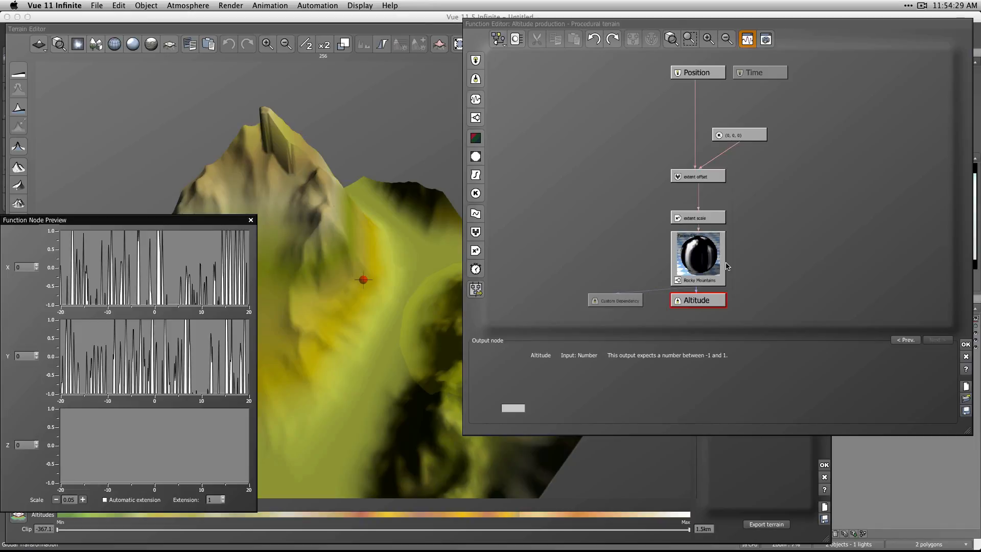
{"action": "left_click", "coordinate": [709, 263]}
{"action": "left_click", "coordinate": [714, 217]}
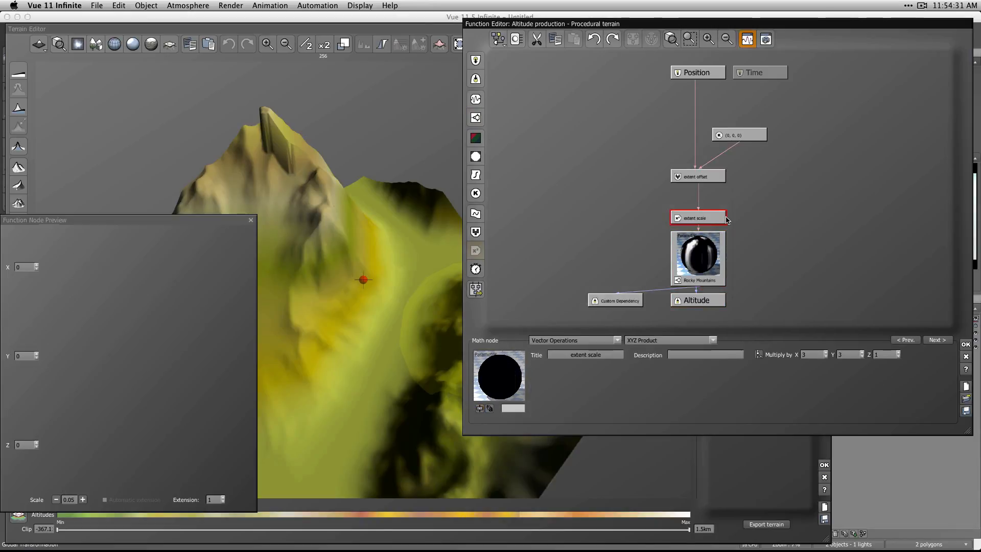
{"action": "key", "text": "BackSpace"}
{"action": "left_click", "coordinate": [709, 177]}
{"action": "key", "text": "BackSpace"}
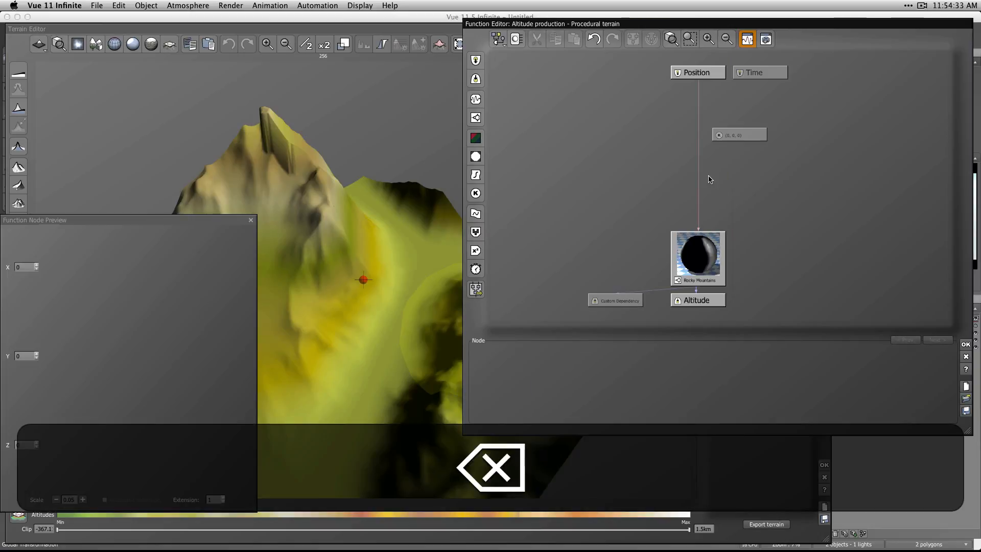
{"action": "left_click", "coordinate": [737, 134]}
{"action": "key", "text": "BackSpace"}
Step: Center the Rocky Mountains node above the two outputs and check the refreshed terrain preview
{"action": "left_click", "coordinate": [720, 252]}
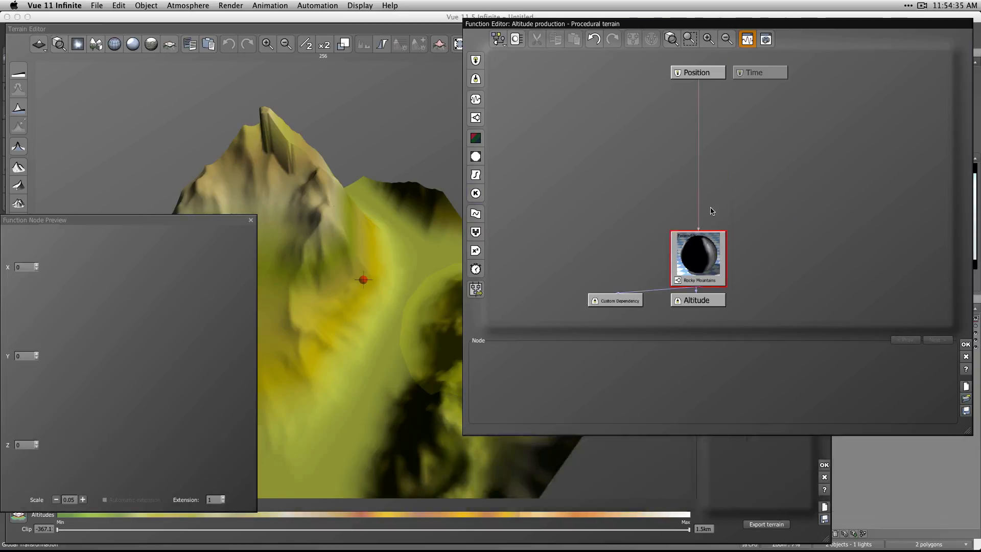
{"action": "left_click", "coordinate": [345, 35]}
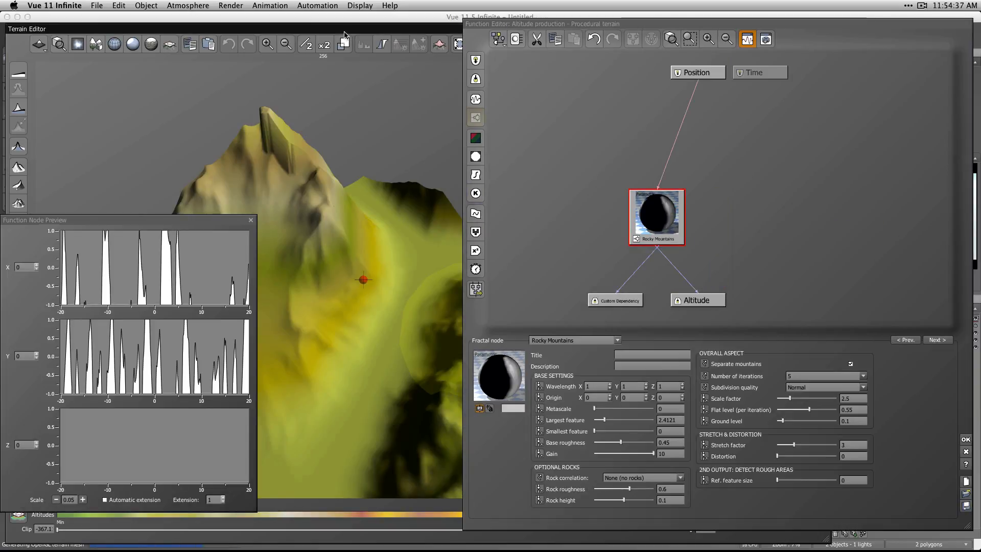
{"action": "mouse_move", "coordinate": [359, 265]}
{"action": "right_mouse_down"}
{"action": "mouse_move", "coordinate": [328, 282]}
{"action": "mouse_move", "coordinate": [253, 222]}
{"action": "mouse_move", "coordinate": [604, 247]}
{"action": "mouse_move", "coordinate": [452, 308]}
{"action": "mouse_move", "coordinate": [366, 302]}
{"action": "mouse_move", "coordinate": [409, 280]}
{"action": "mouse_move", "coordinate": [401, 351]}
{"action": "mouse_move", "coordinate": [431, 302]}
{"action": "mouse_move", "coordinate": [418, 333]}
{"action": "mouse_move", "coordinate": [362, 322]}
{"action": "mouse_move", "coordinate": [331, 261]}
{"action": "mouse_move", "coordinate": [303, 250]}
{"action": "mouse_move", "coordinate": [415, 271]}
{"action": "mouse_move", "coordinate": [280, 280]}
{"action": "mouse_move", "coordinate": [278, 267]}
{"action": "mouse_move", "coordinate": [334, 249]}
{"action": "right_mouse_up"}
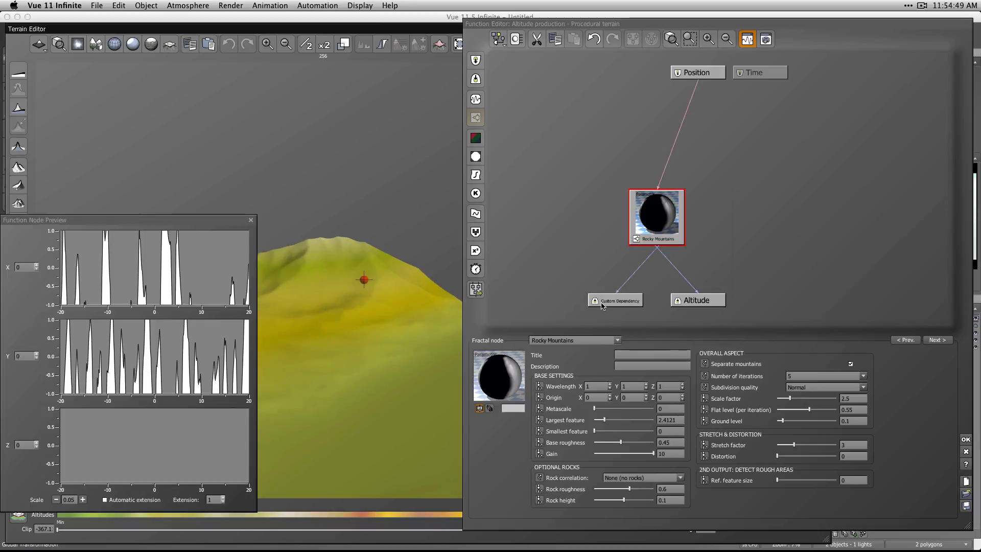
Step: Title the Custom Dependency output "Rough Areas", and accept the altitude function and the terrain
{"action": "left_click", "coordinate": [601, 304]}
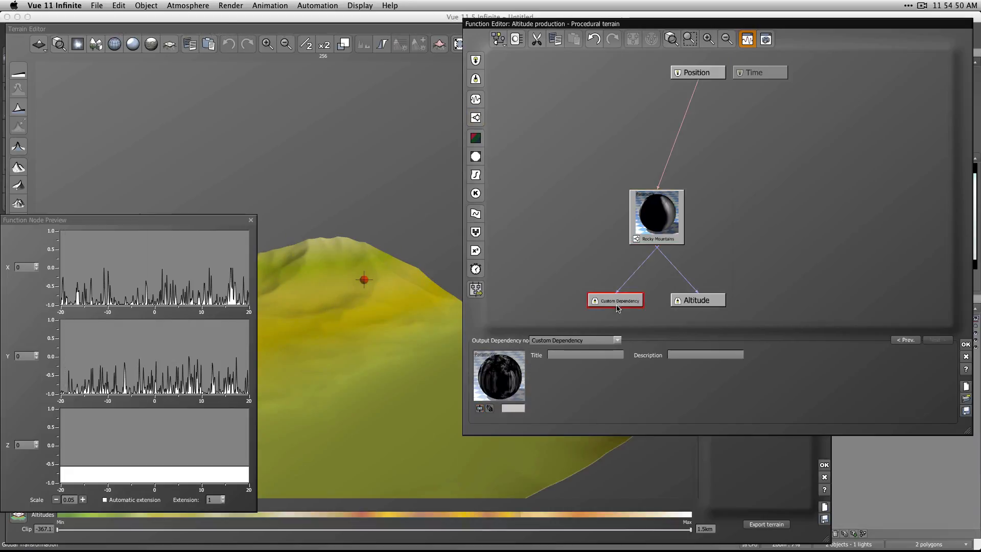
{"action": "left_click", "coordinate": [585, 355]}
{"action": "type", "text": "Roug"}
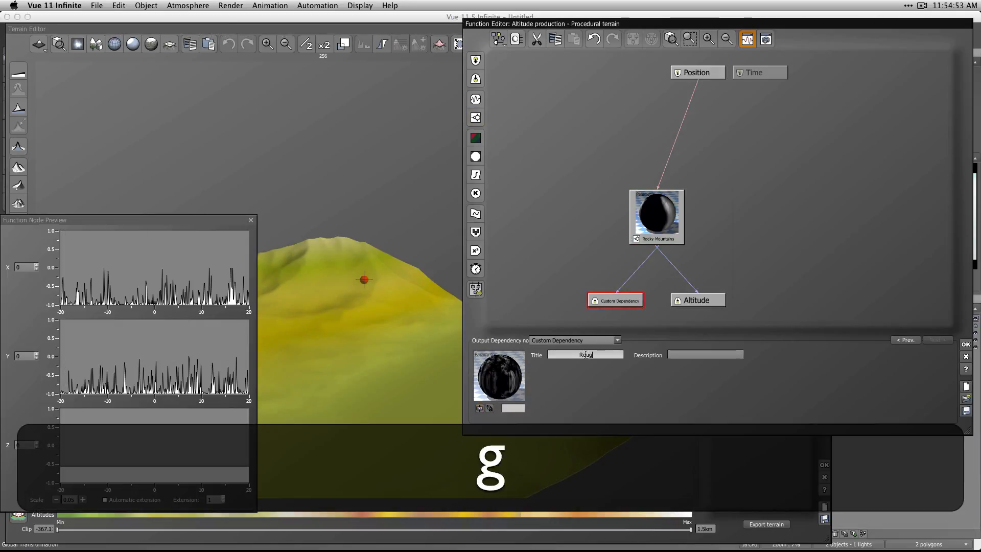
{"action": "type", "text": "h Areas"}
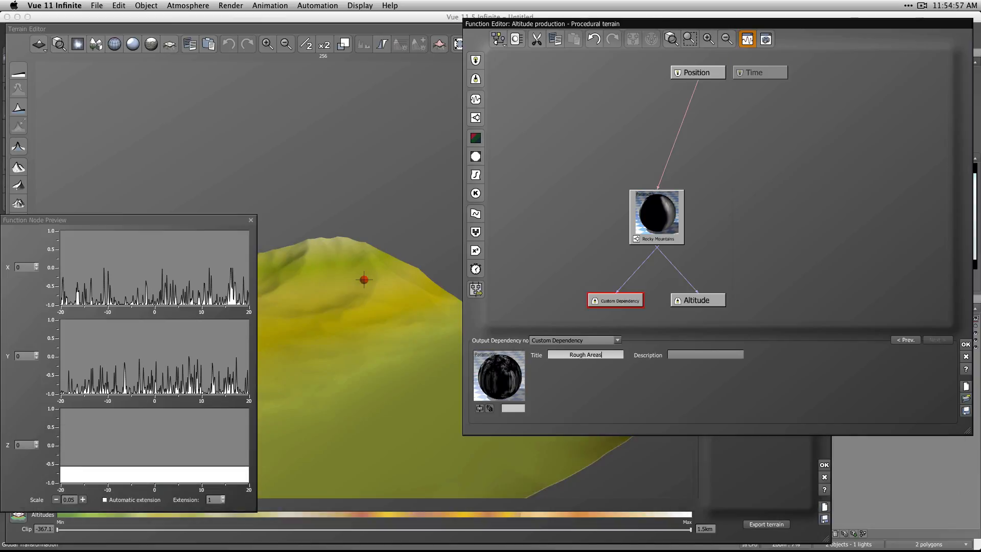
{"action": "left_click", "coordinate": [965, 344]}
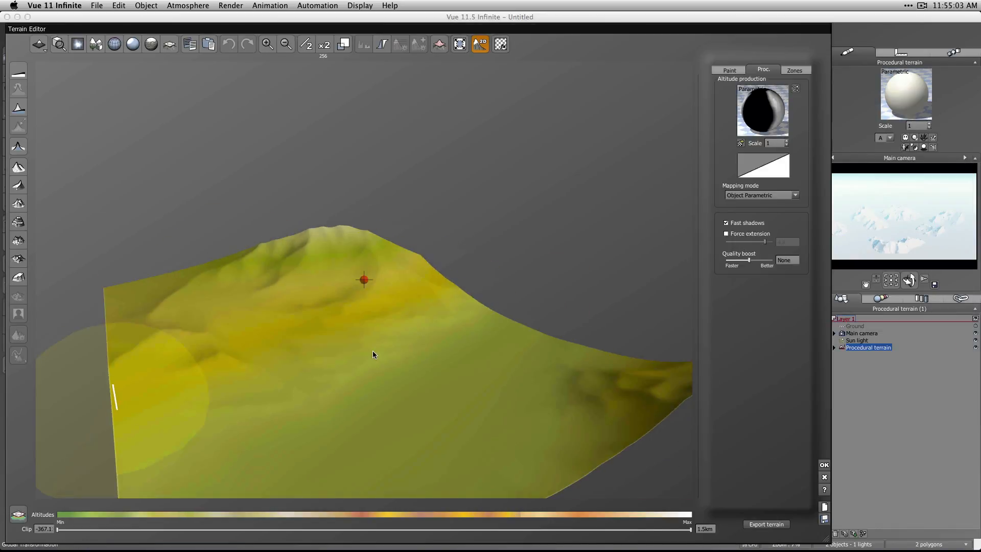
{"action": "left_click", "coordinate": [824, 464]}
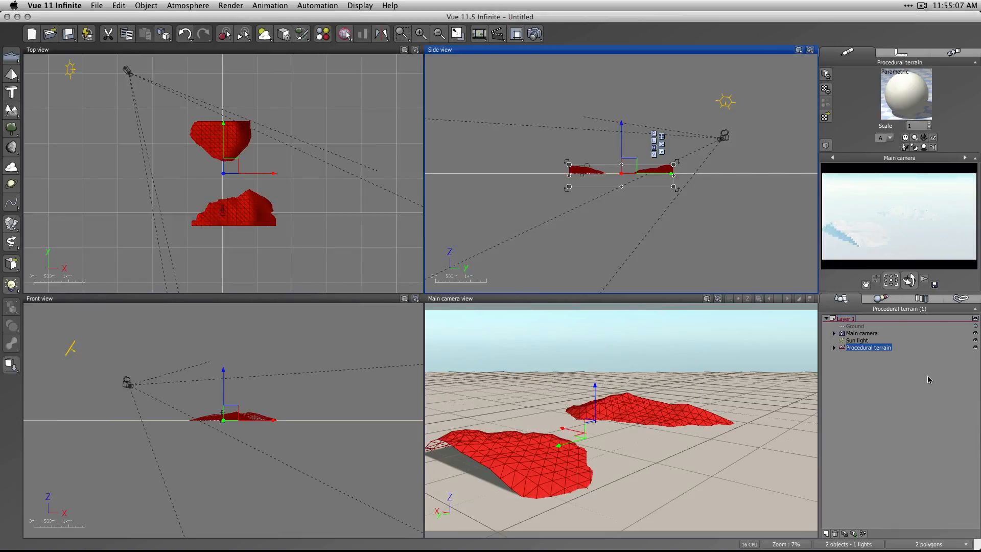
Step: Raise the terrain so its whole surface lies above the ground, and move the main camera in closer
{"action": "left_click", "coordinate": [591, 383]}
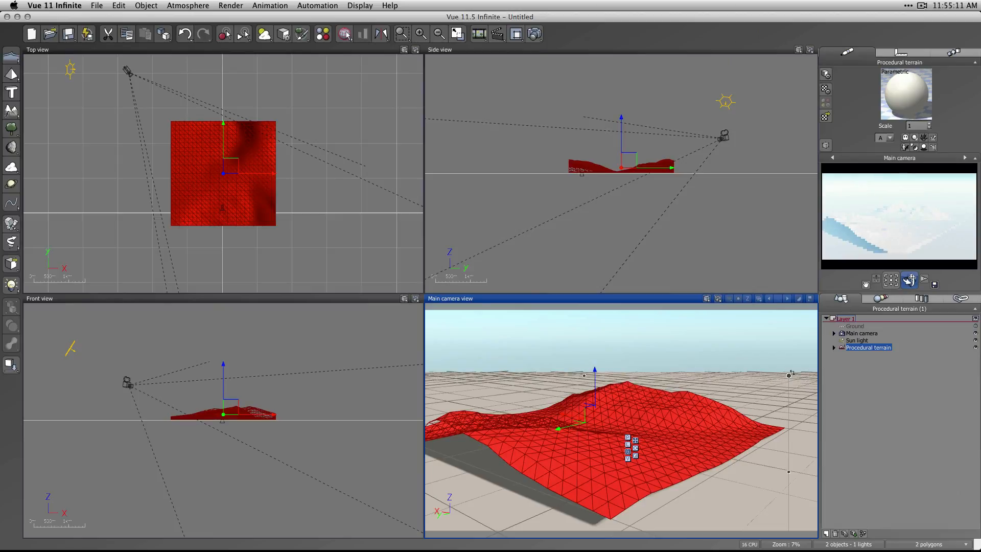
{"action": "mouse_move", "coordinate": [911, 279]}
{"action": "left_mouse_down"}
{"action": "mouse_move", "coordinate": [875, 280]}
{"action": "mouse_move", "coordinate": [892, 288]}
{"action": "mouse_move", "coordinate": [891, 279]}
{"action": "left_mouse_up"}
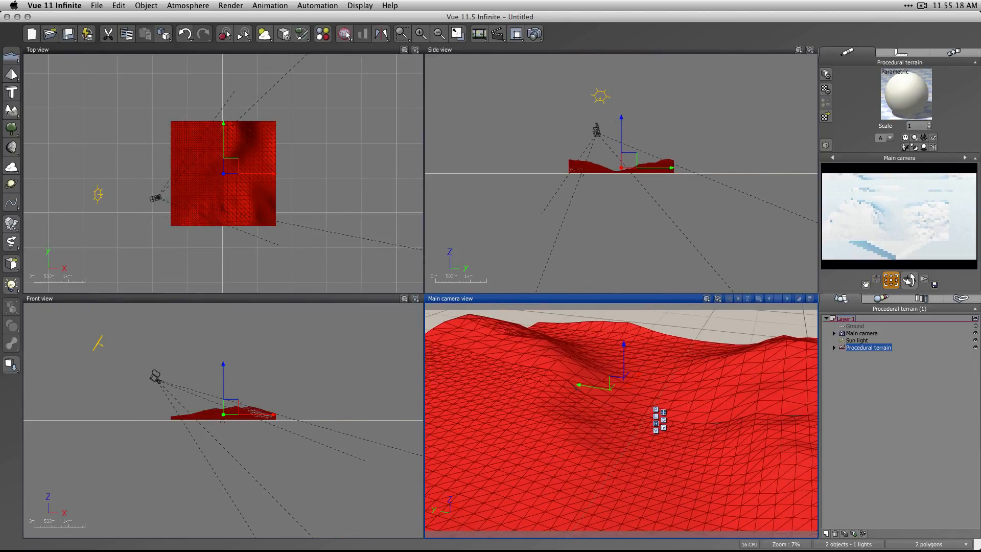
Step: Open the color production function of the terrain's Default material and delete the existing node feeding the color output
{"action": "right_click", "coordinate": [904, 104]}
{"action": "left_click", "coordinate": [863, 107]}
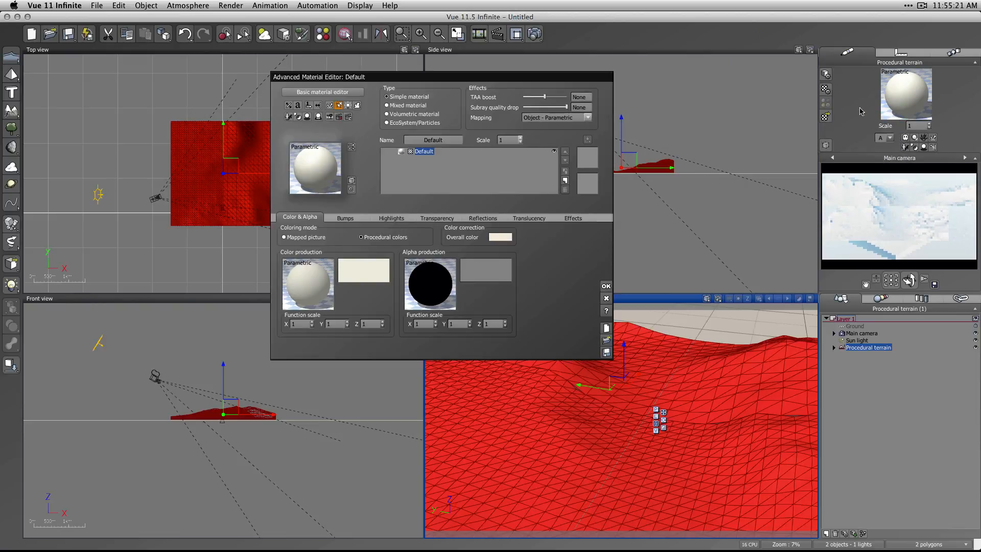
{"action": "right_click", "coordinate": [310, 274]}
{"action": "left_click", "coordinate": [312, 281]}
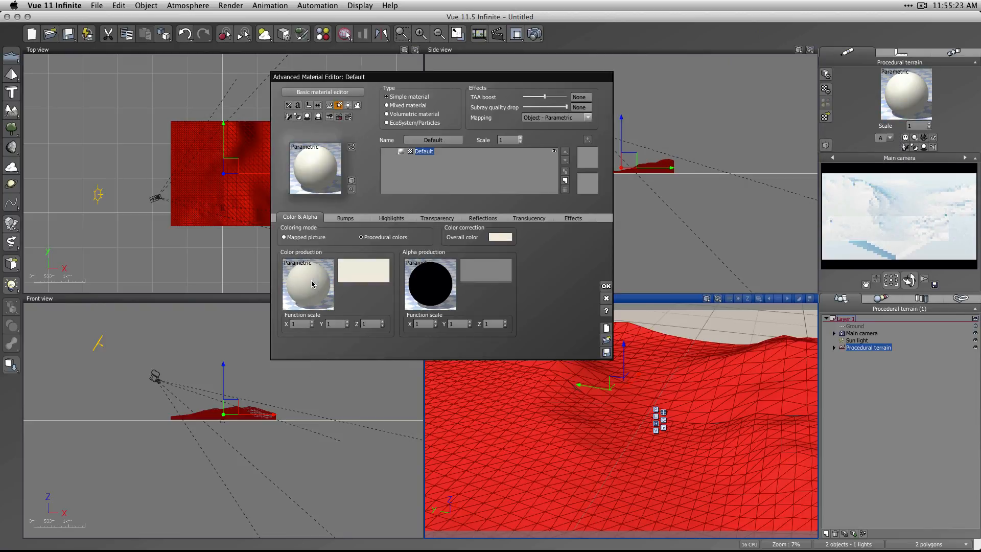
{"action": "left_click_drag", "start_coordinate": [594, 169], "coordinate": [475, 261]}
{"action": "key", "text": "BackSpace"}
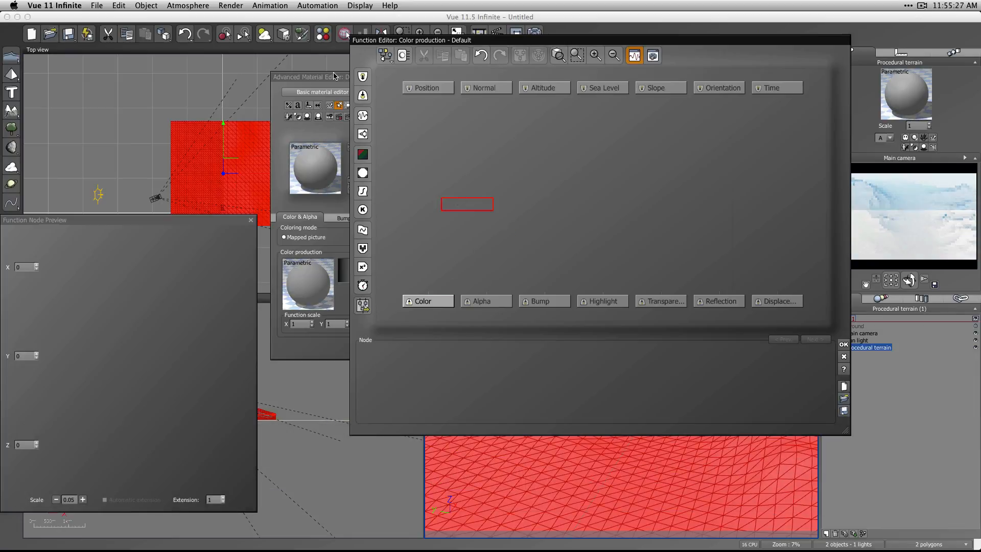
Step: Add an External Dependency input node driven by the Procedural terrain's Rough Areas output and place it below the Position input
{"action": "left_click", "coordinate": [363, 76]}
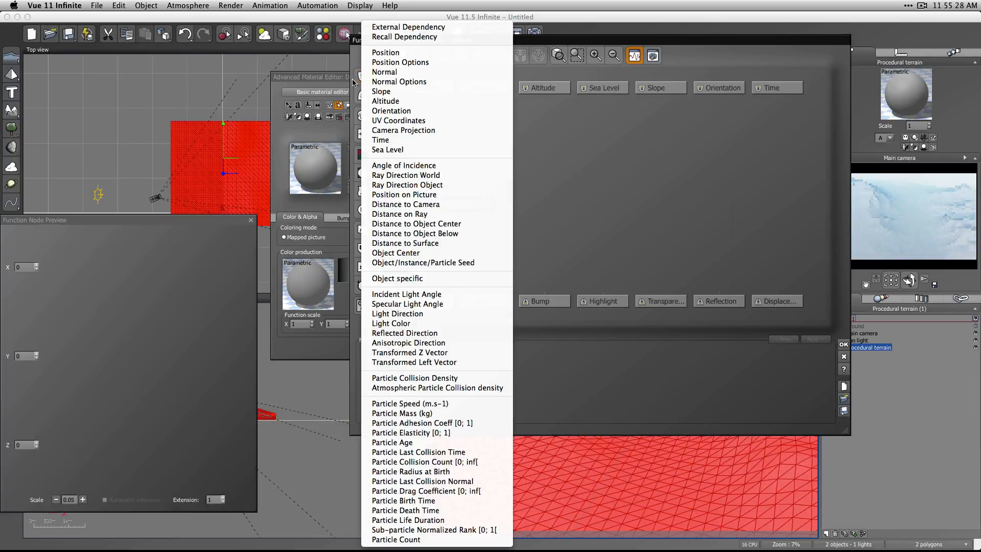
{"action": "left_click", "coordinate": [411, 28]}
{"action": "mouse_move", "coordinate": [472, 202]}
{"action": "left_mouse_down"}
{"action": "mouse_move", "coordinate": [451, 183]}
{"action": "mouse_move", "coordinate": [472, 182]}
{"action": "left_mouse_up"}
{"action": "left_click", "coordinate": [764, 355]}
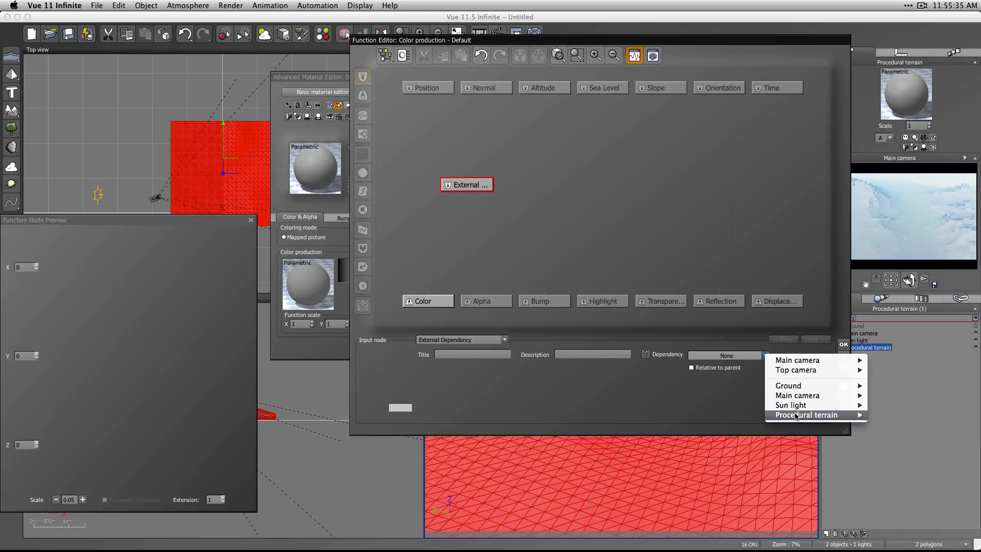
{"action": "mouse_move", "coordinate": [825, 420]}
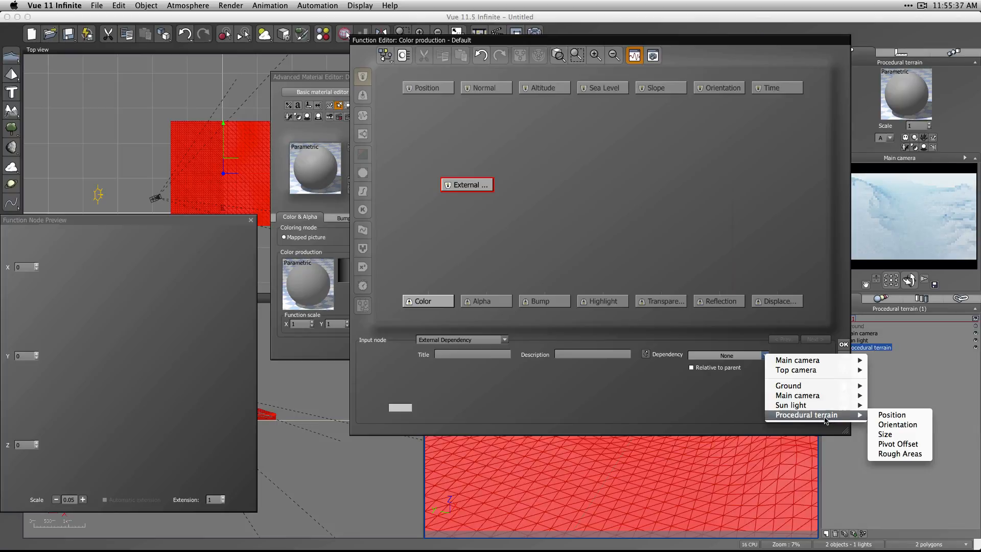
{"action": "left_click", "coordinate": [922, 456]}
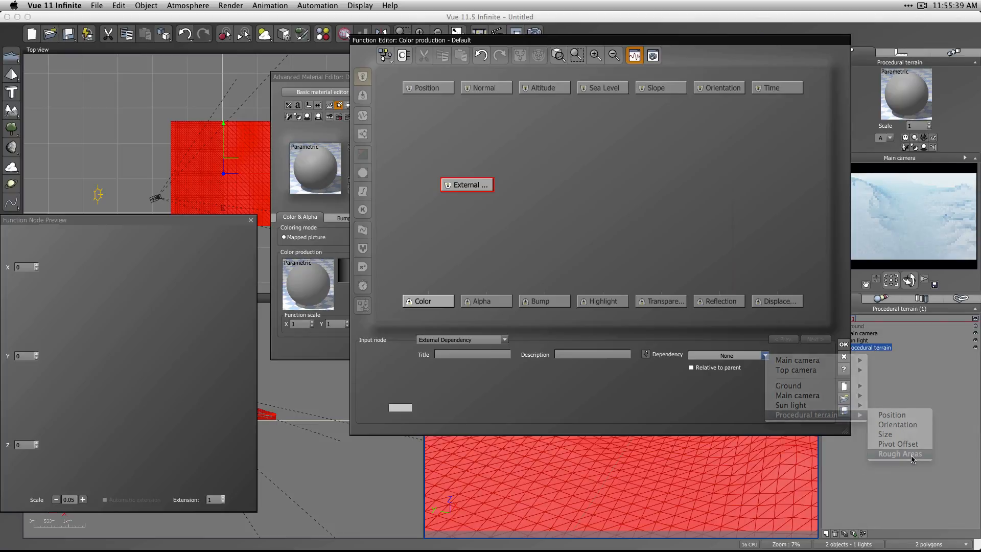
{"action": "left_click_drag", "start_coordinate": [467, 185], "coordinate": [448, 166]}
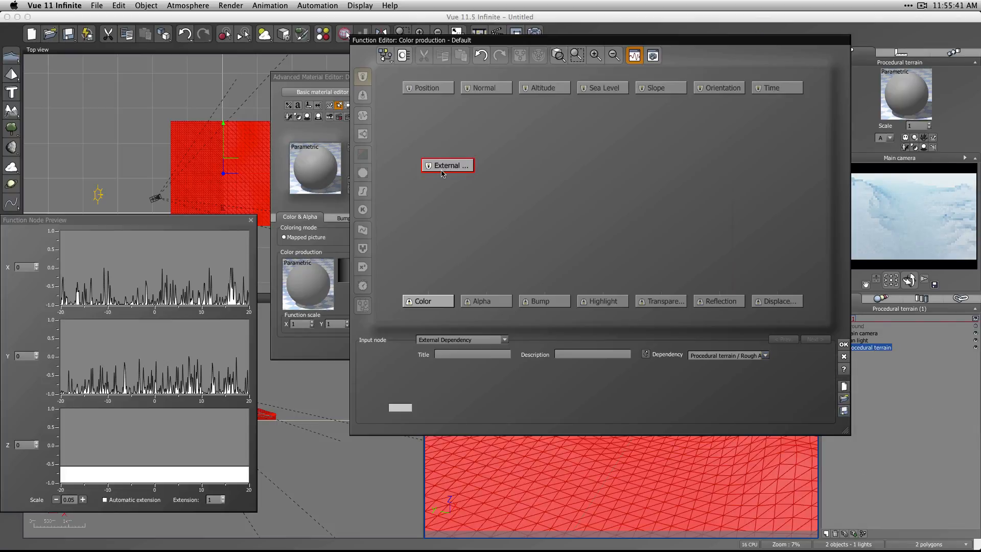
Step: Add a color map node below the dependency node and load the Rainbow map from the Colorful collection into it
{"action": "left_click", "coordinate": [457, 226]}
{"action": "left_click", "coordinate": [362, 155]}
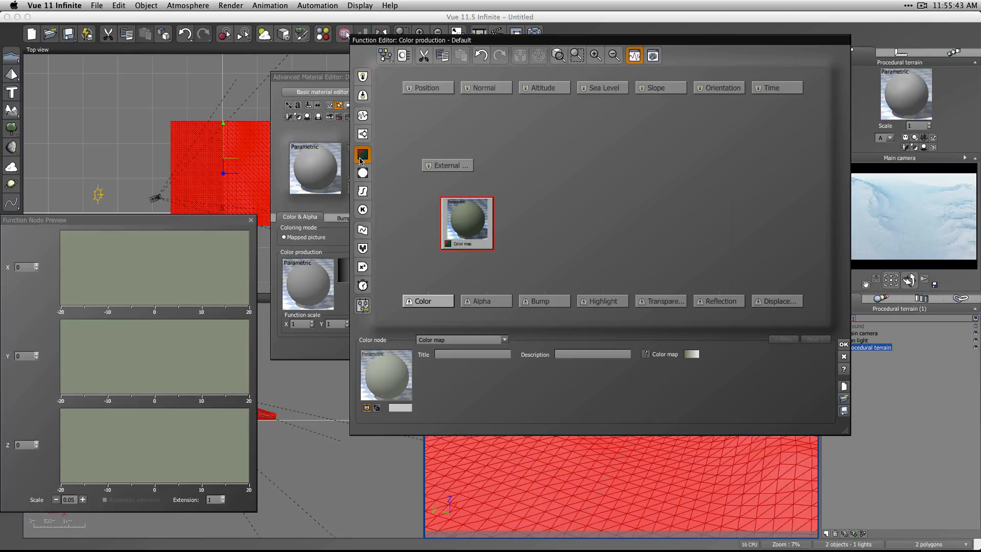
{"action": "right_click", "coordinate": [693, 352]}
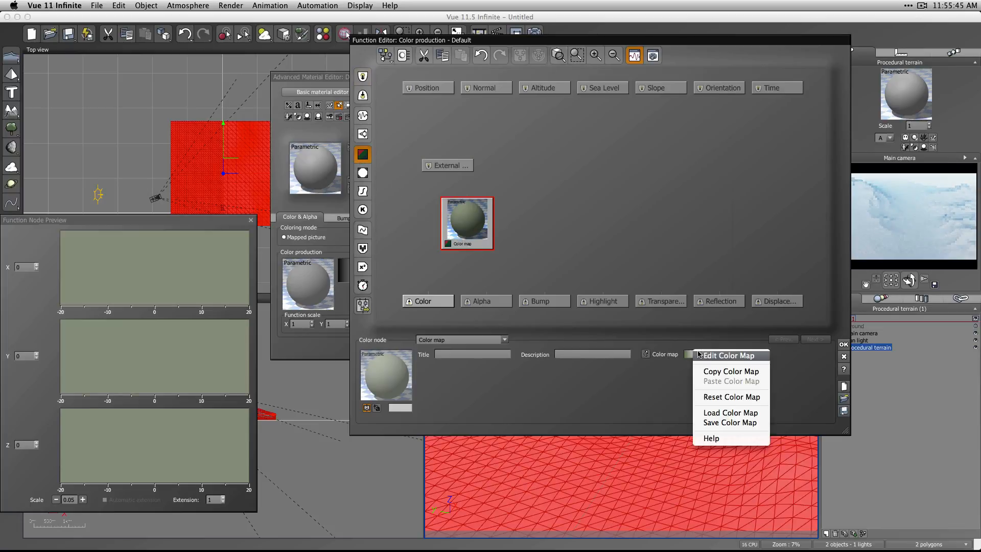
{"action": "left_click", "coordinate": [714, 357]}
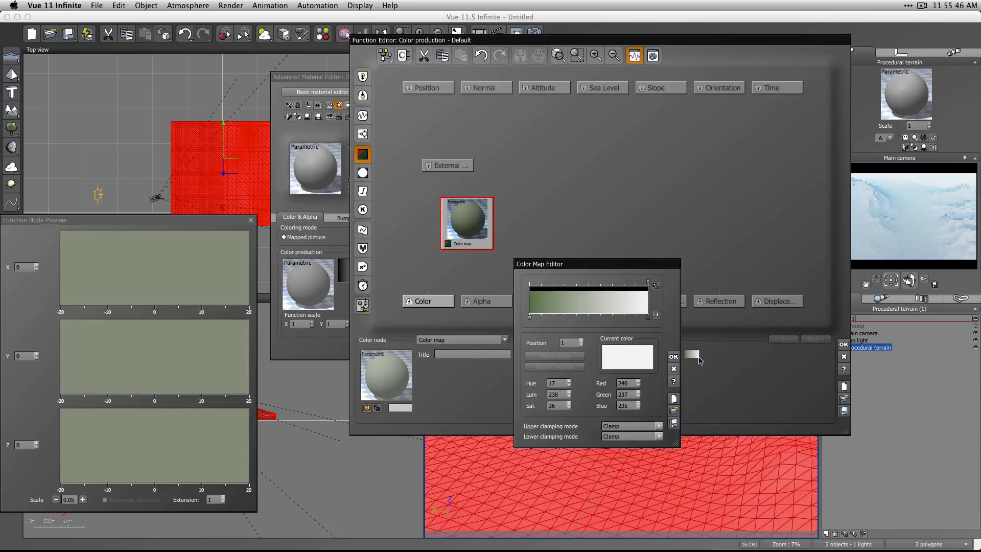
{"action": "left_click", "coordinate": [674, 412]}
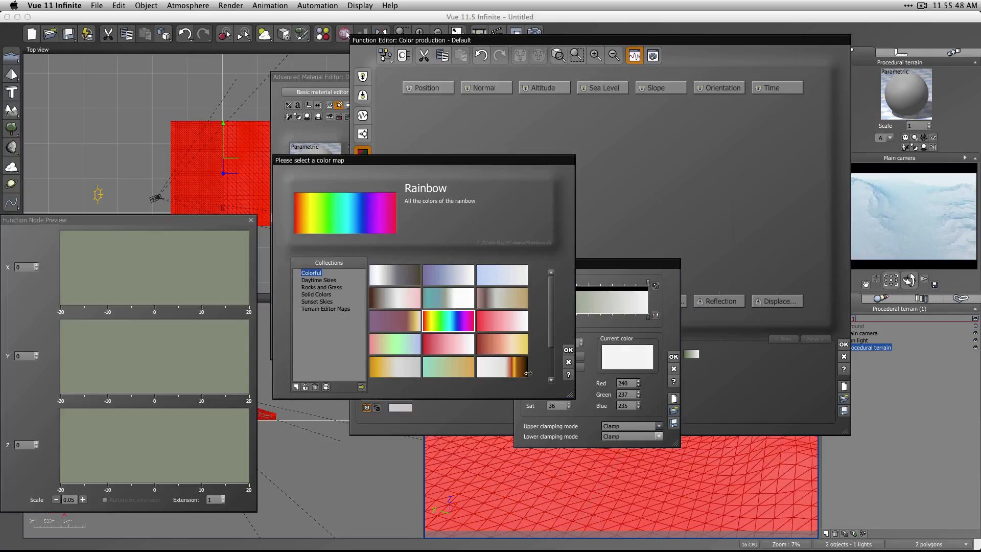
{"action": "left_click", "coordinate": [568, 350]}
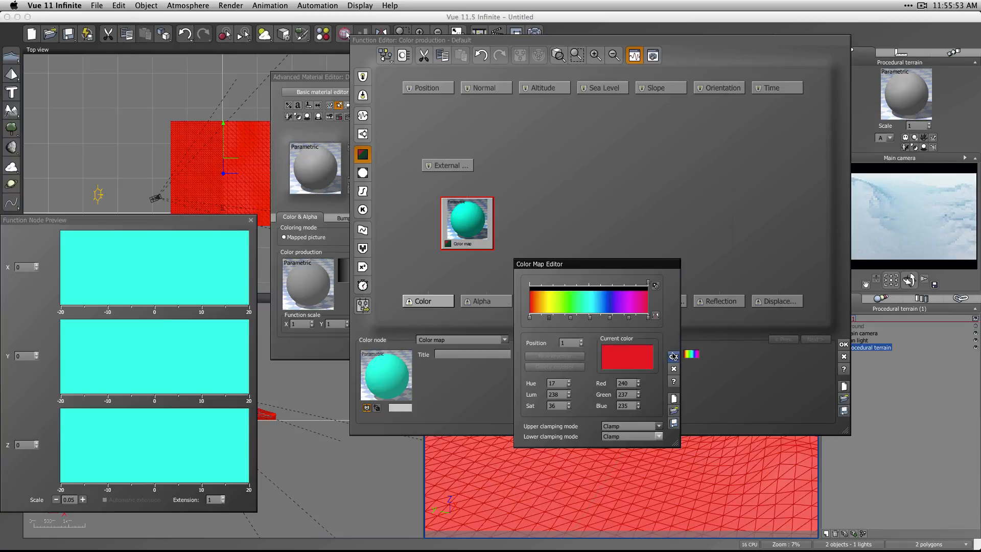
{"action": "left_click", "coordinate": [673, 356]}
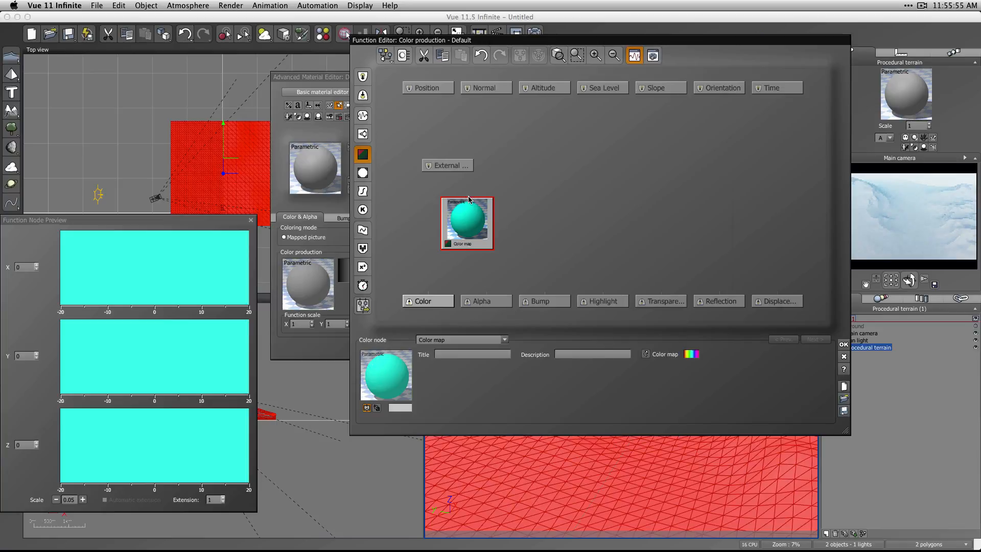
Step: Connect the External Dependency node through the color map to the Color output, and accept the function and the material
{"action": "left_click_drag", "start_coordinate": [469, 203], "coordinate": [447, 165]}
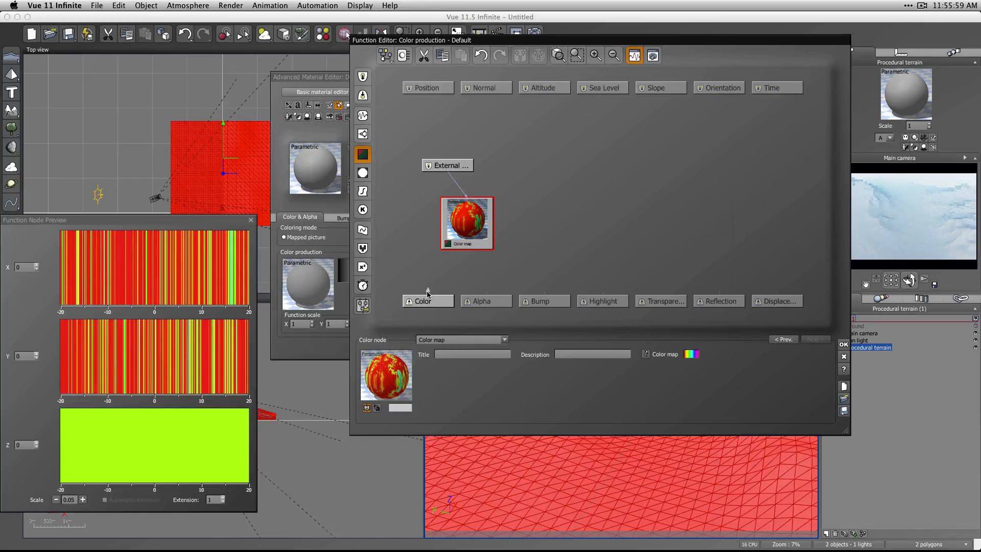
{"action": "left_click_drag", "start_coordinate": [427, 293], "coordinate": [468, 249]}
{"action": "left_click", "coordinate": [491, 248]}
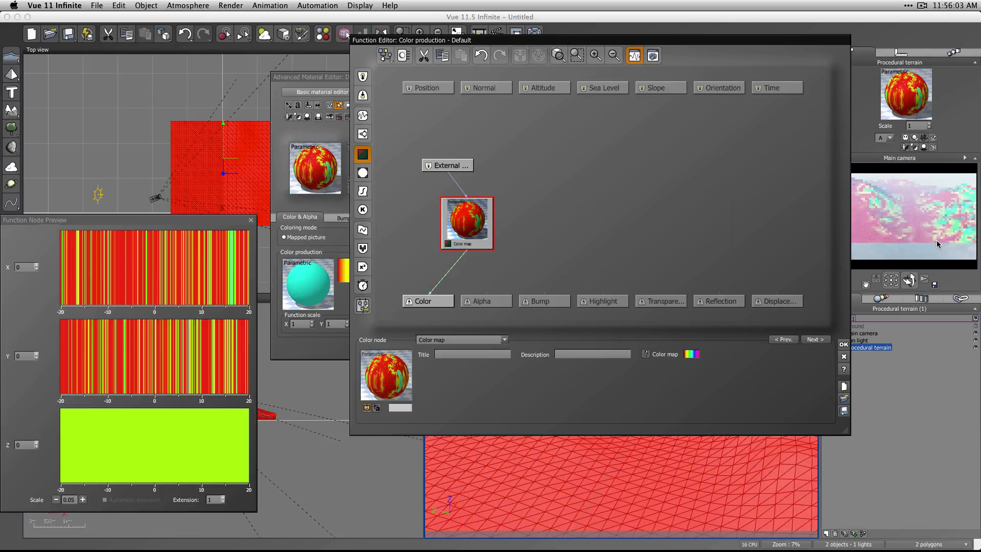
{"action": "left_click", "coordinate": [843, 345]}
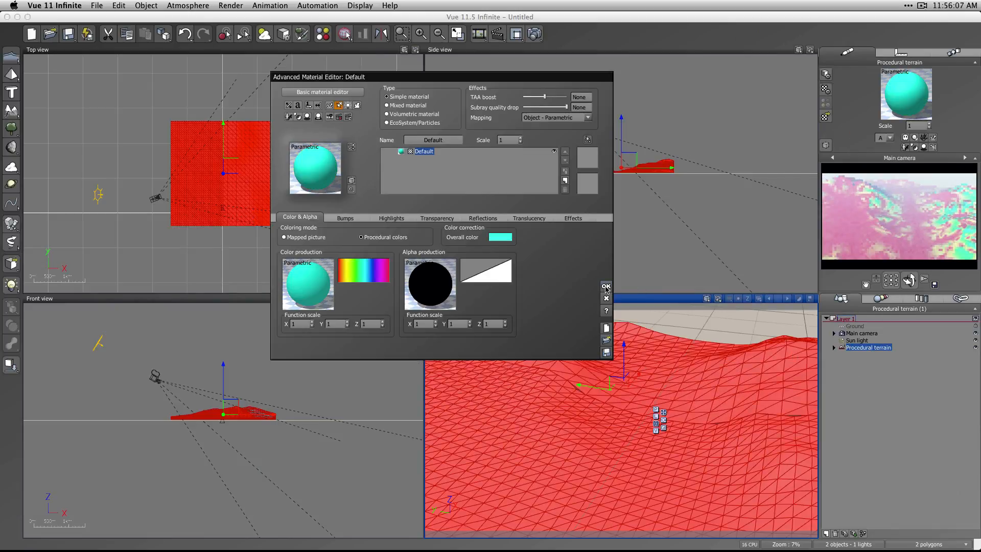
{"action": "left_click", "coordinate": [606, 287]}
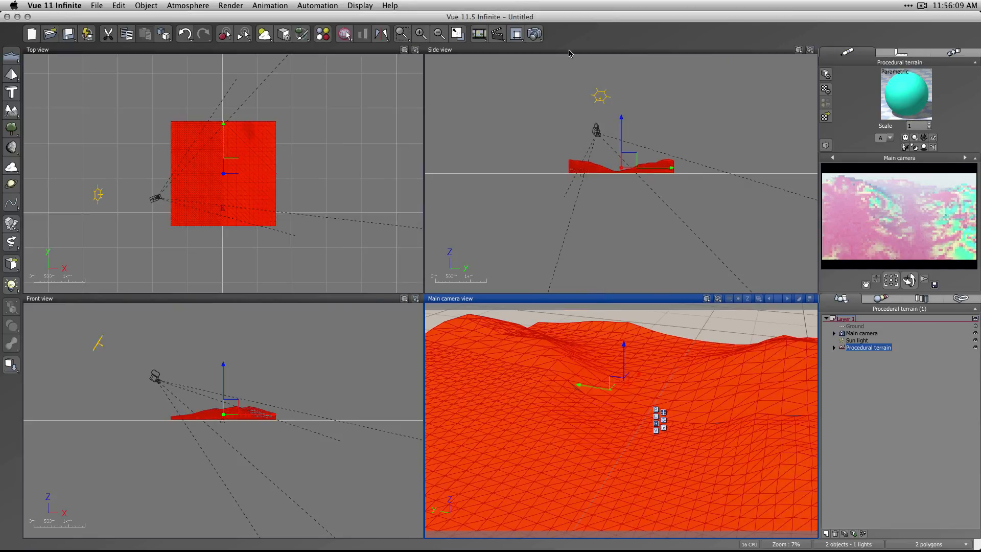
Step: Render the scene to screen at Final quality, examine how the rainbow colors follow the rough areas, and close the render
{"action": "left_click", "coordinate": [535, 34]}
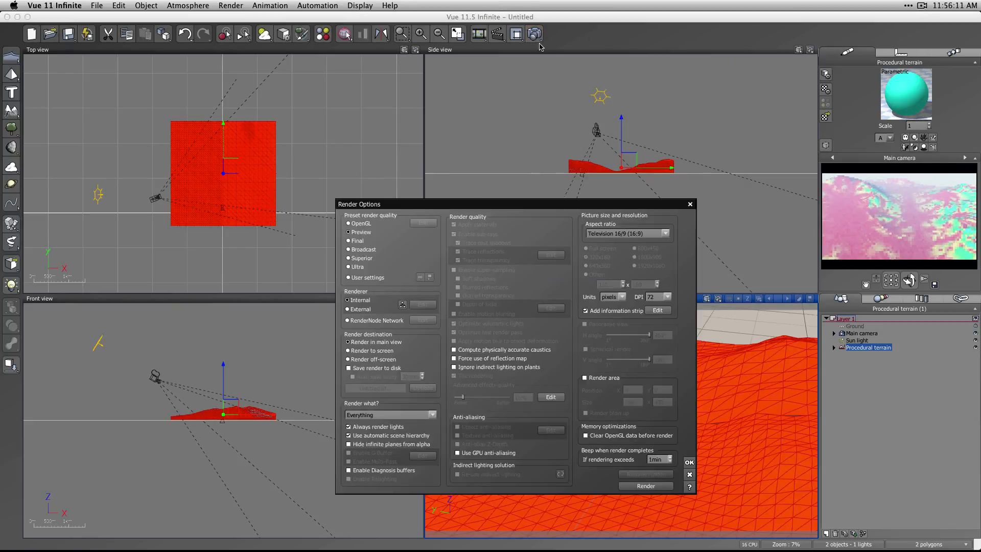
{"action": "left_click", "coordinate": [351, 241]}
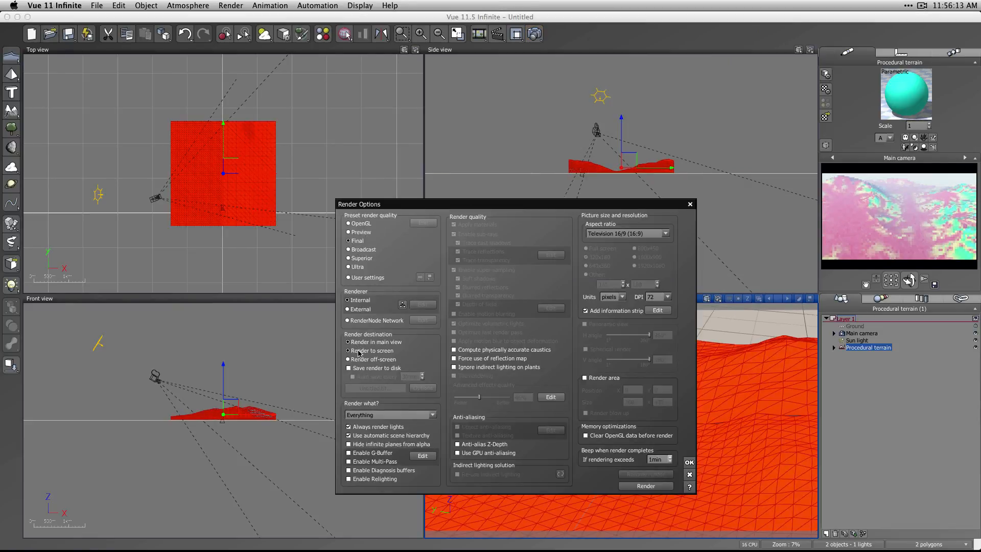
{"action": "left_click", "coordinate": [359, 351]}
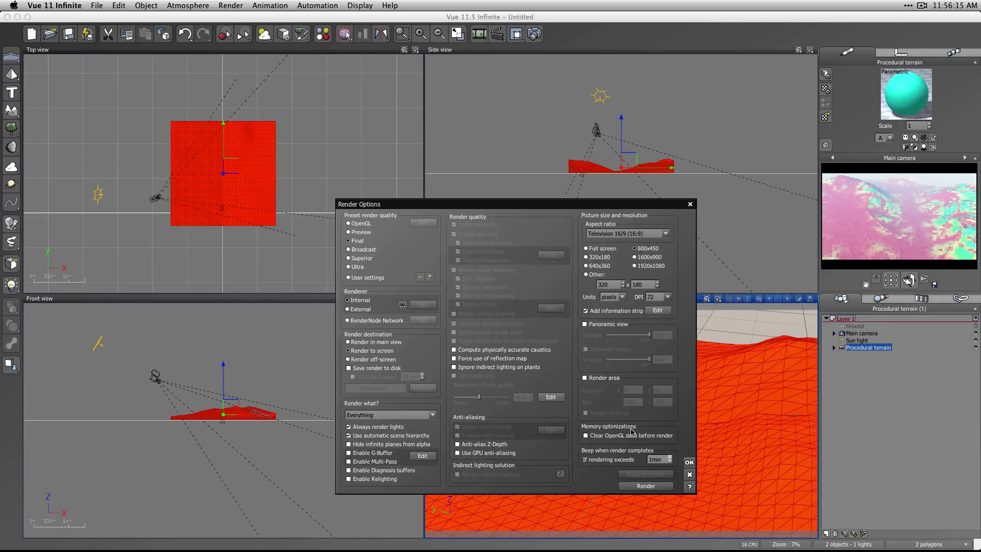
{"action": "left_click", "coordinate": [655, 486]}
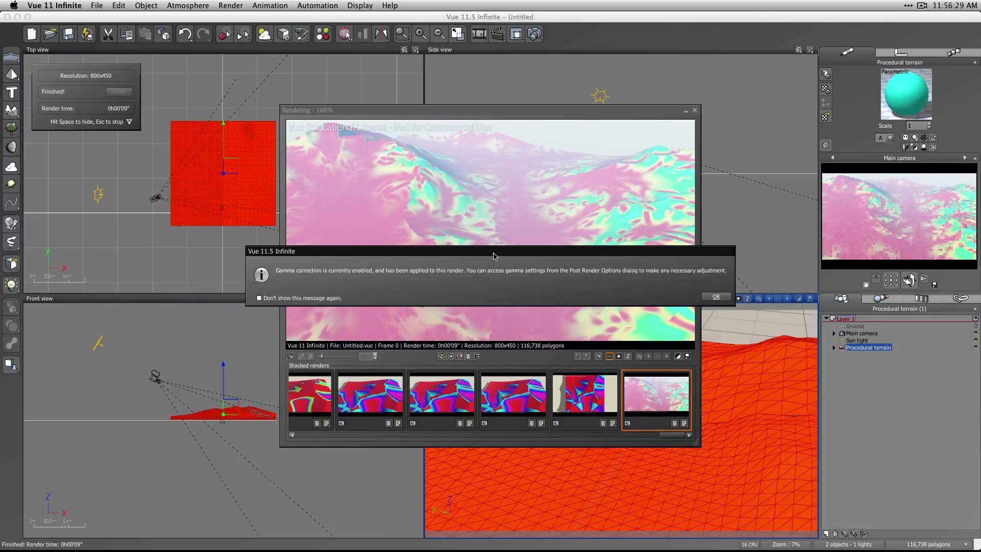
{"action": "left_click", "coordinate": [712, 301]}
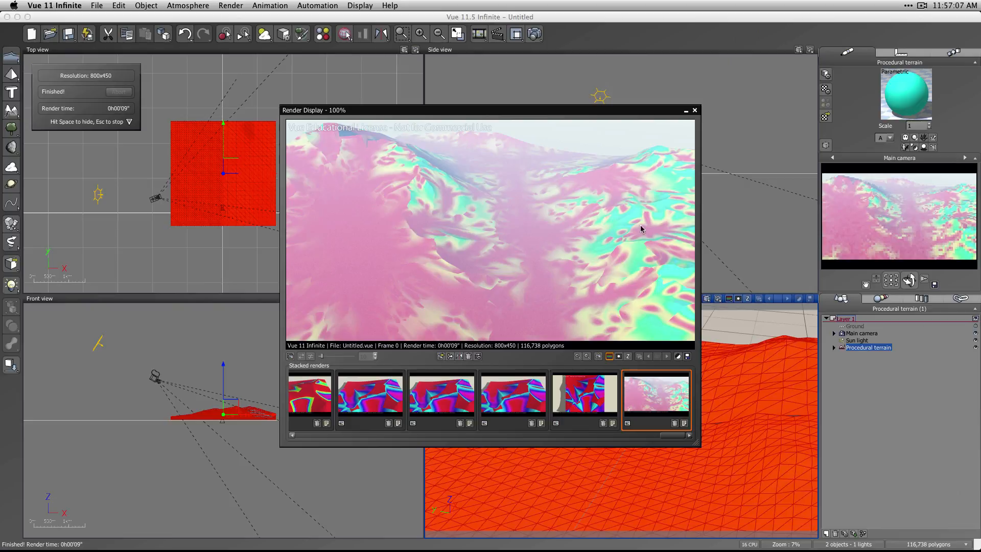
{"action": "left_click", "coordinate": [694, 110]}
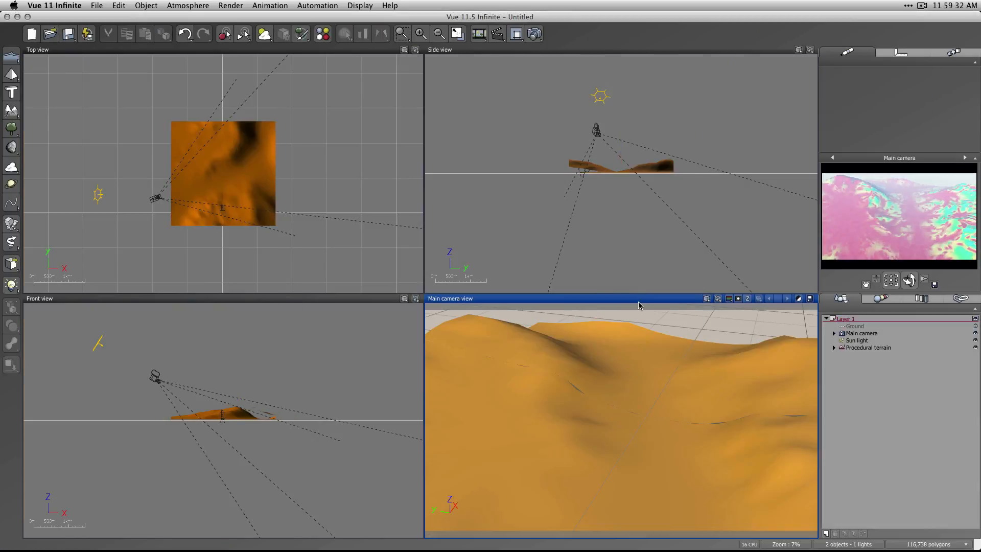
Step: Maximize the main camera view and start a new scene with the Default atmosphere, discarding the unsaved terrain scene
{"action": "key", "text": "F7"}
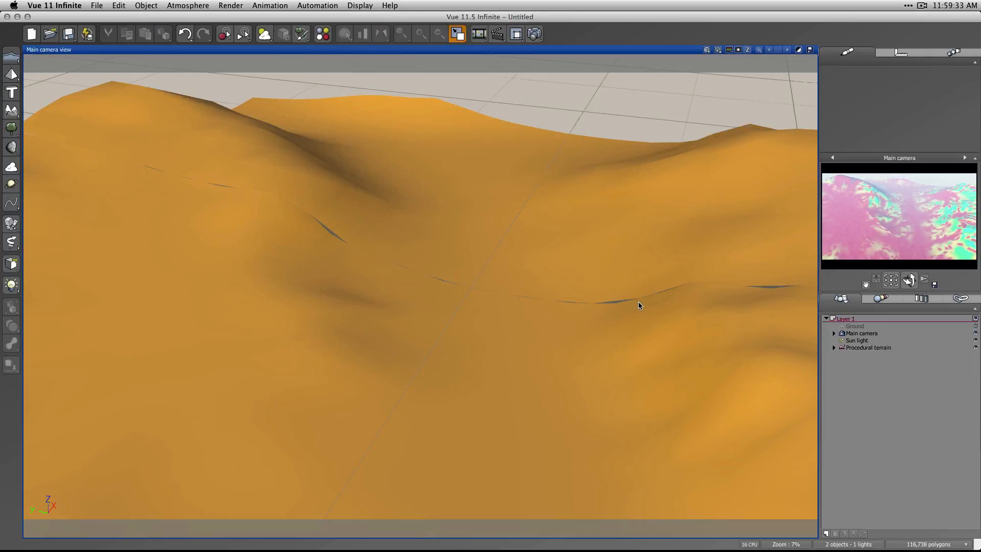
{"action": "left_click", "coordinate": [27, 37]}
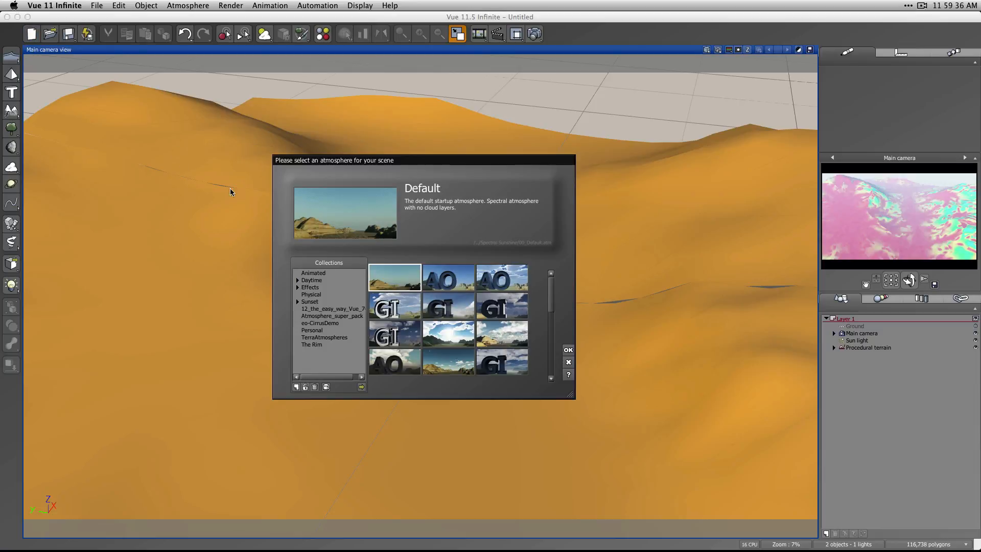
{"action": "left_click", "coordinate": [568, 351]}
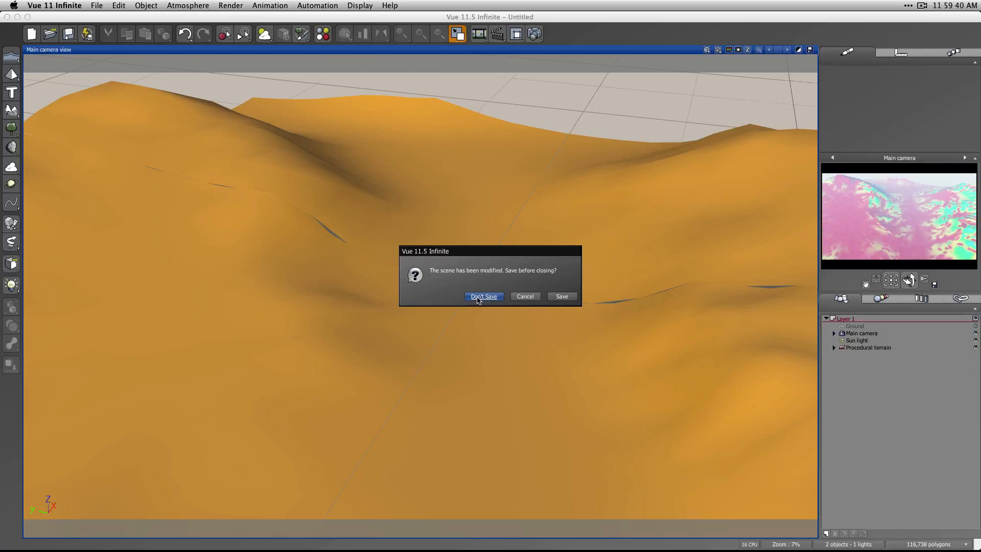
{"action": "left_click", "coordinate": [483, 297]}
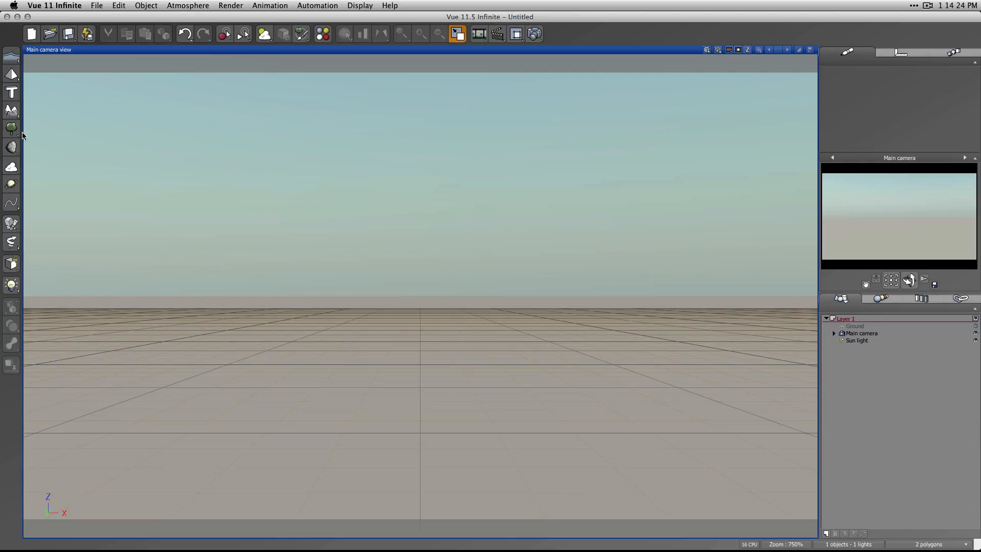
Step: Browse the Aquatic, Bushes, Flowers and Grasses - Plants collections, and add a Plum Tree from the Trees collection to the scene
{"action": "left_click", "coordinate": [9, 131]}
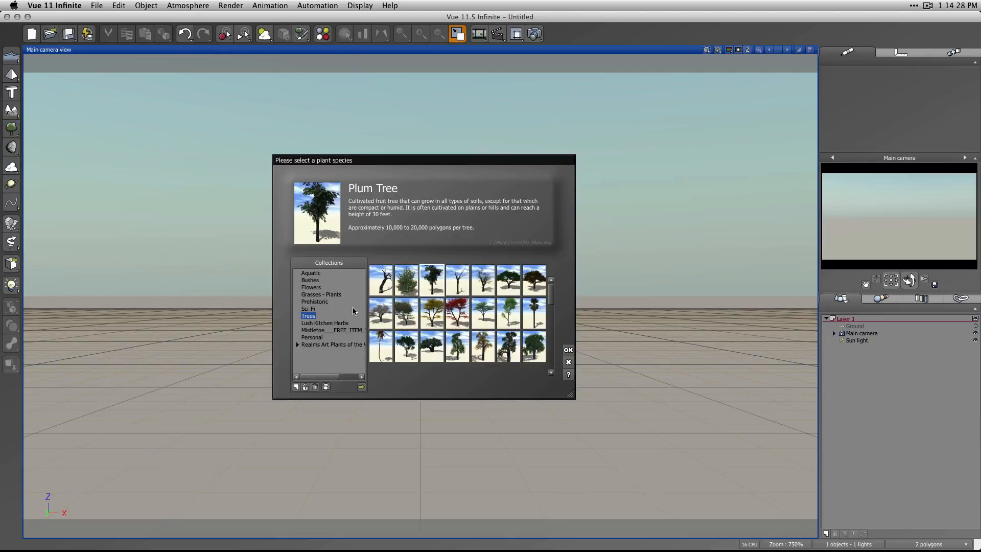
{"action": "left_click", "coordinate": [310, 280]}
{"action": "left_click", "coordinate": [311, 274]}
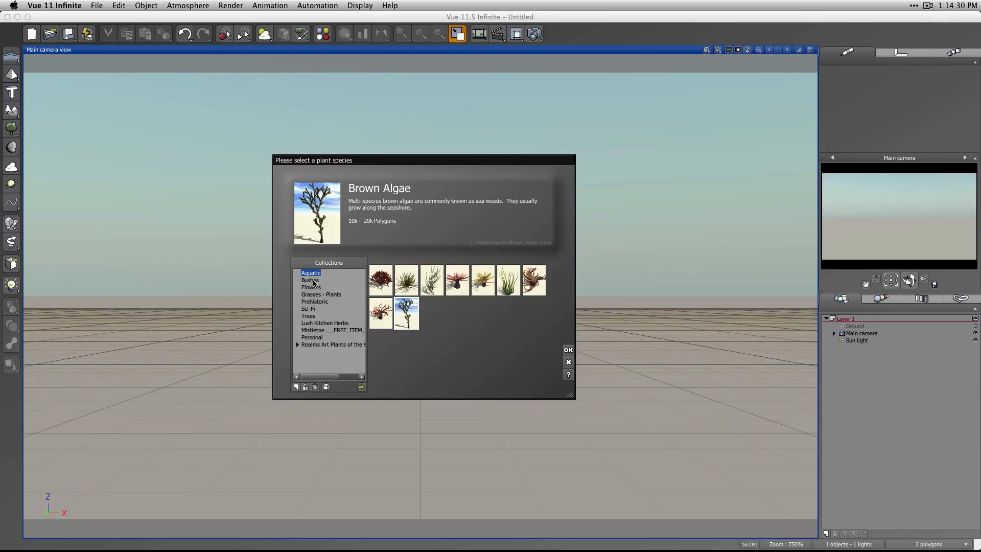
{"action": "left_click", "coordinate": [313, 281]}
{"action": "left_click", "coordinate": [312, 288]}
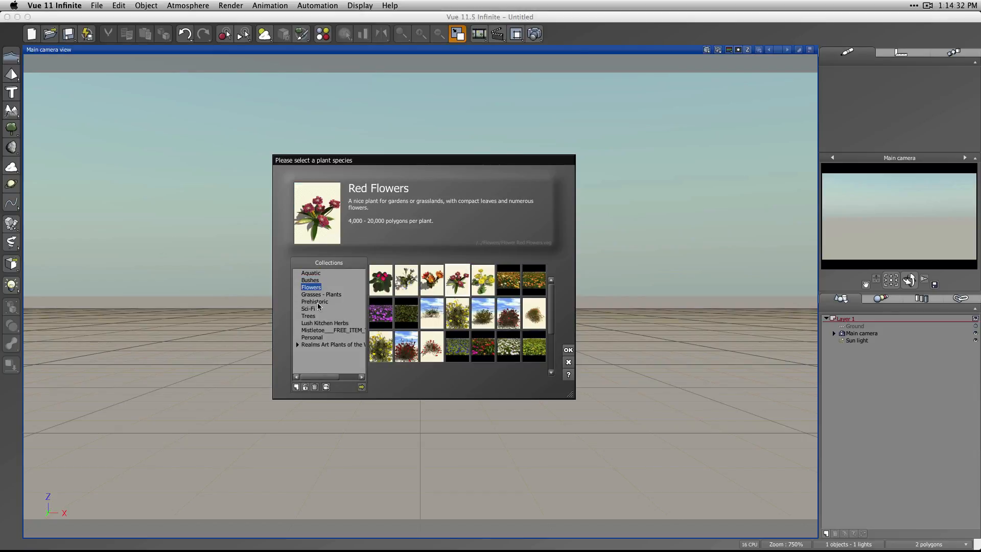
{"action": "left_click", "coordinate": [320, 295]}
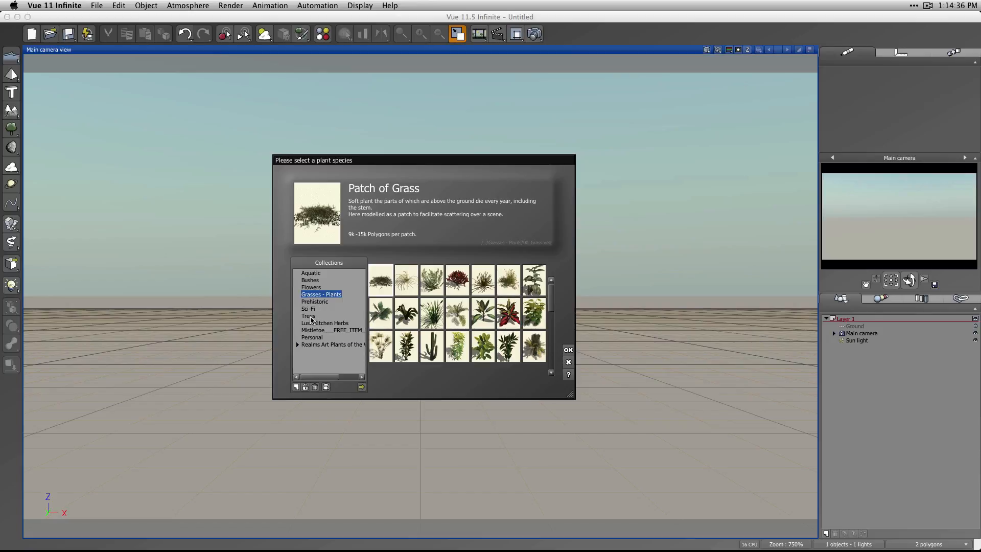
{"action": "left_click", "coordinate": [309, 316]}
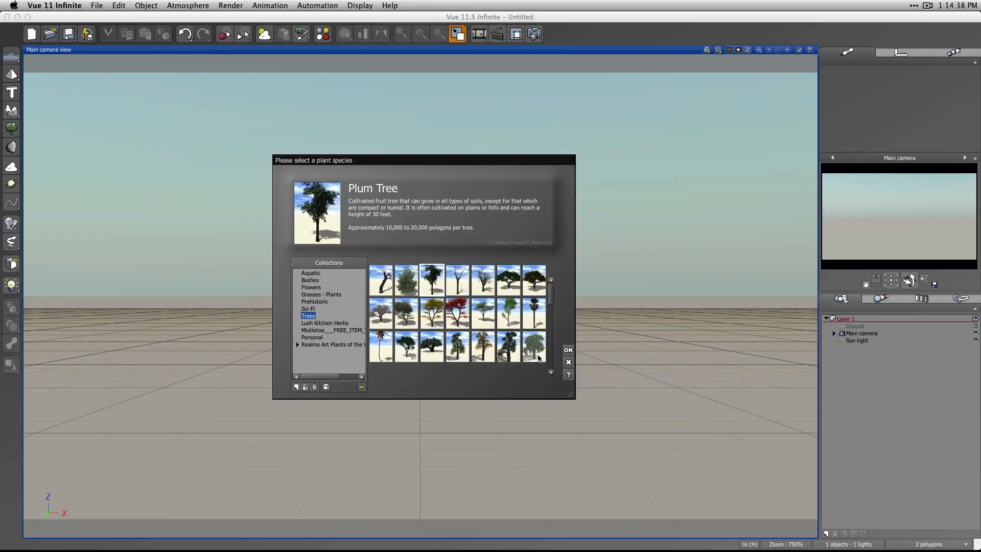
{"action": "mouse_move", "coordinate": [551, 295]}
{"action": "left_mouse_down"}
{"action": "mouse_move", "coordinate": [552, 330]}
{"action": "mouse_move", "coordinate": [551, 295]}
{"action": "left_mouse_up"}
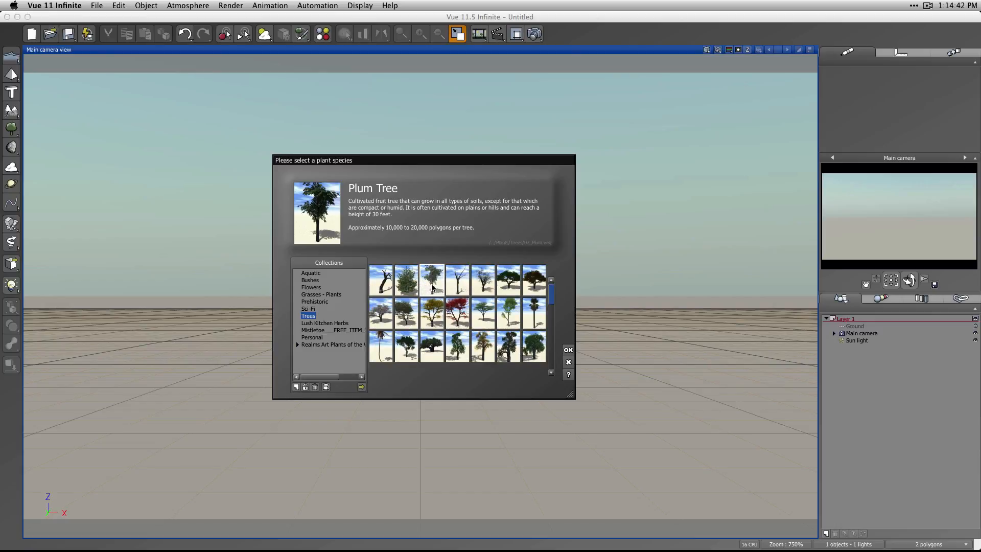
{"action": "left_click", "coordinate": [568, 350]}
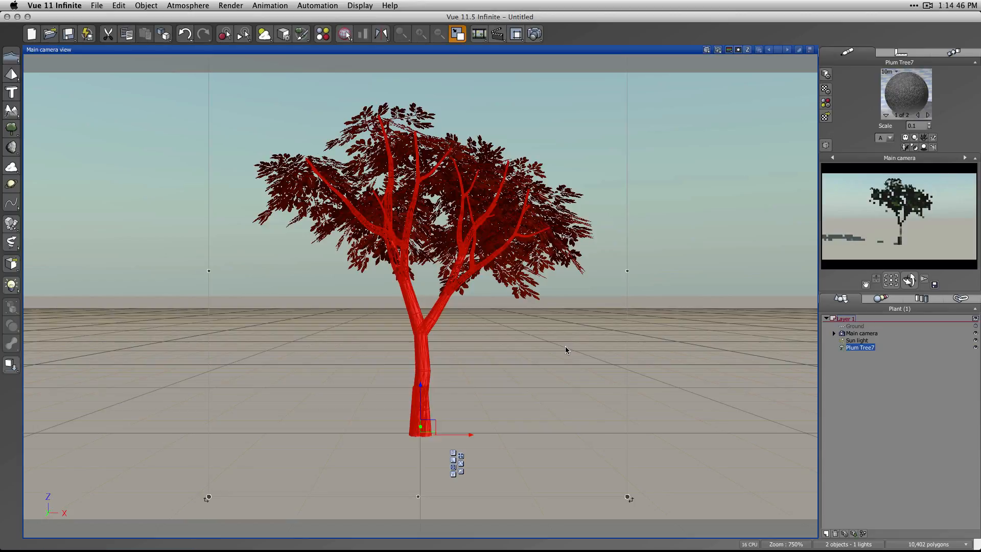
Step: Move the first Plum Tree left along the X axis, add a second Plum Tree, and move that one right along X
{"action": "left_click", "coordinate": [651, 256]}
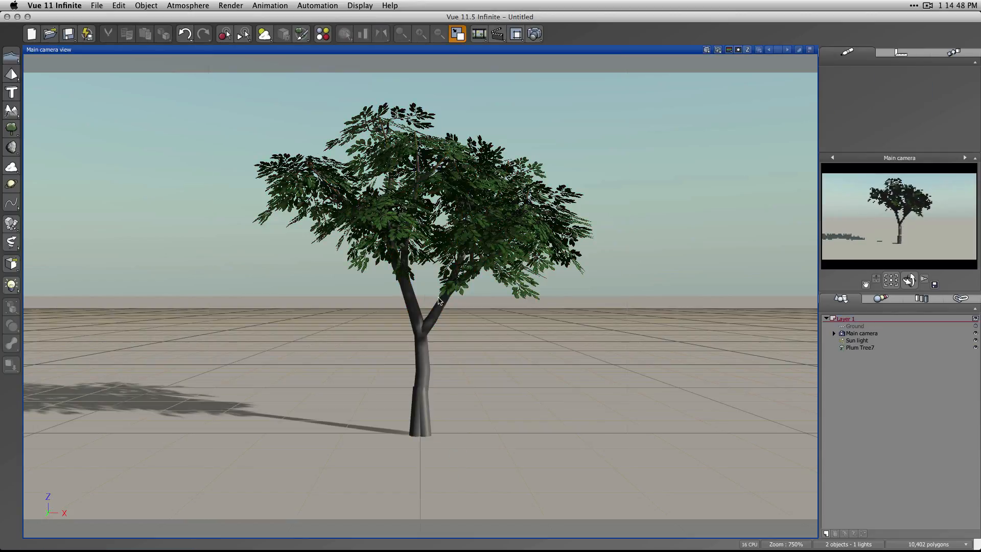
{"action": "left_click", "coordinate": [420, 338]}
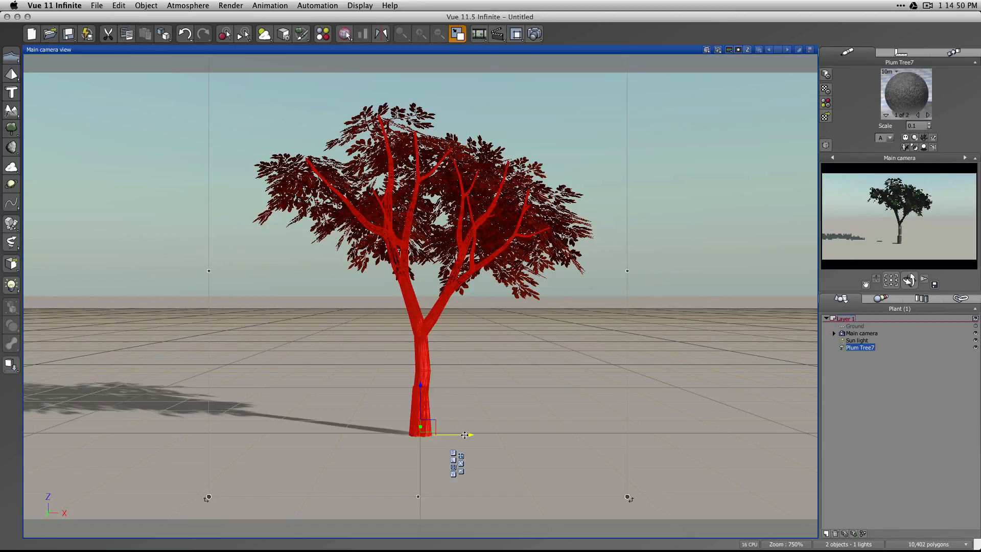
{"action": "left_click_drag", "start_coordinate": [463, 436], "coordinate": [204, 435]}
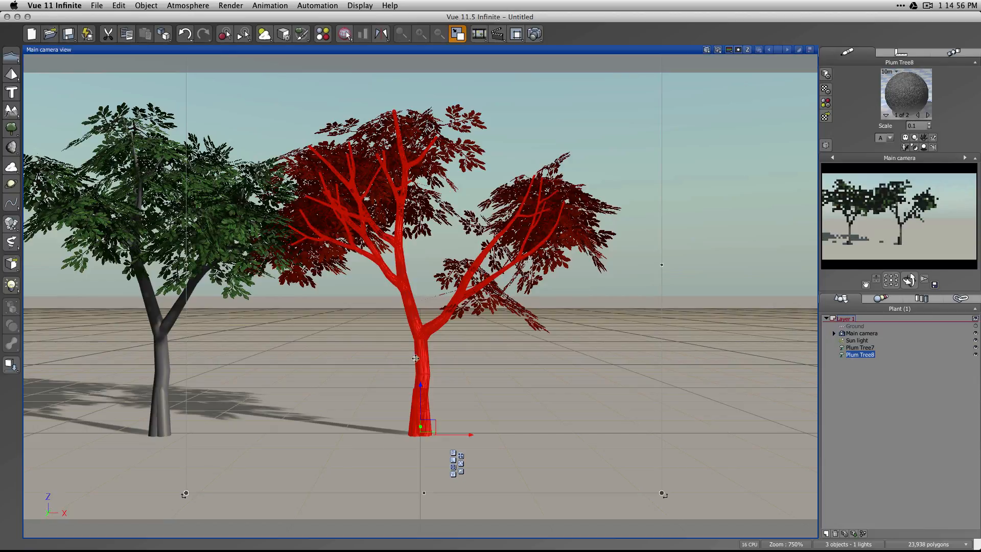
{"action": "left_click_drag", "start_coordinate": [471, 441], "coordinate": [670, 439]}
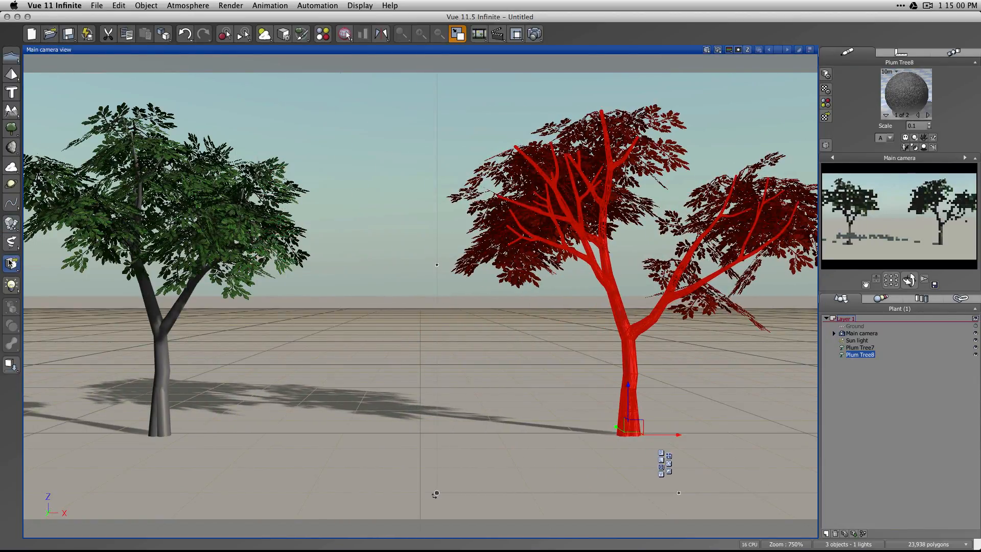
Step: Save the second Plum Tree as the Vue object file Plum Tree8.vob
{"action": "left_click", "coordinate": [11, 264]}
{"action": "left_click", "coordinate": [39, 284]}
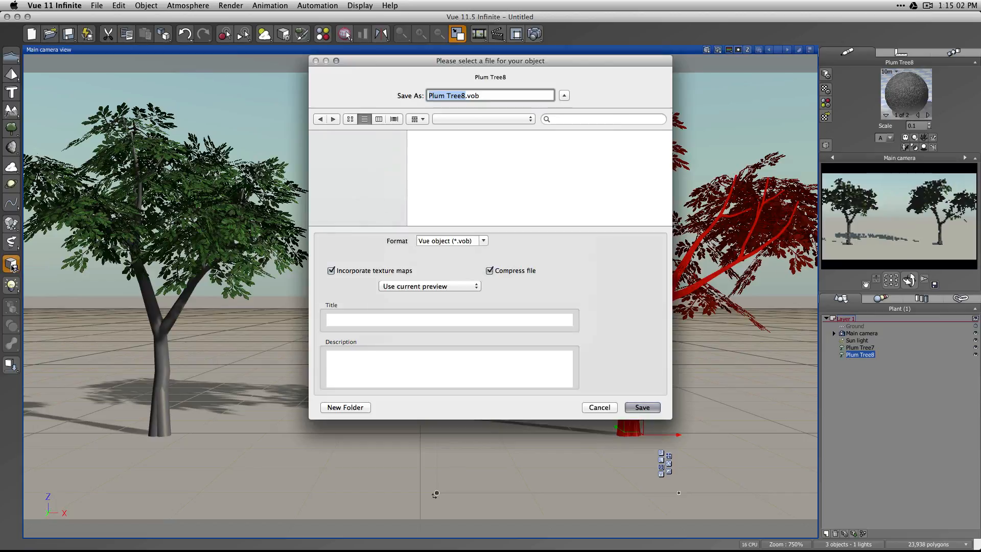
{"action": "left_click", "coordinate": [642, 407]}
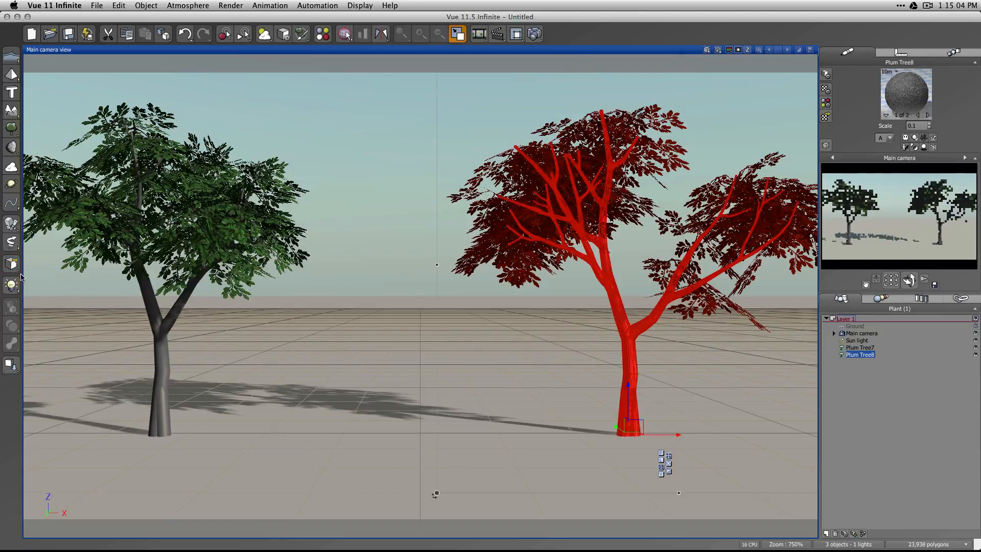
Step: Browse the Historical architecture and Eco Objects collections in the object library
{"action": "left_click", "coordinate": [11, 264]}
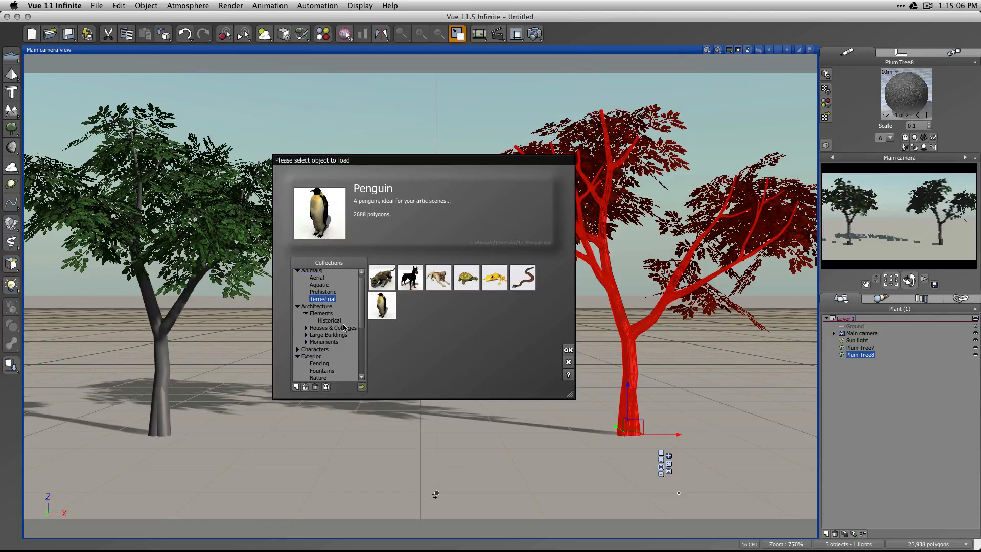
{"action": "left_click", "coordinate": [359, 320]}
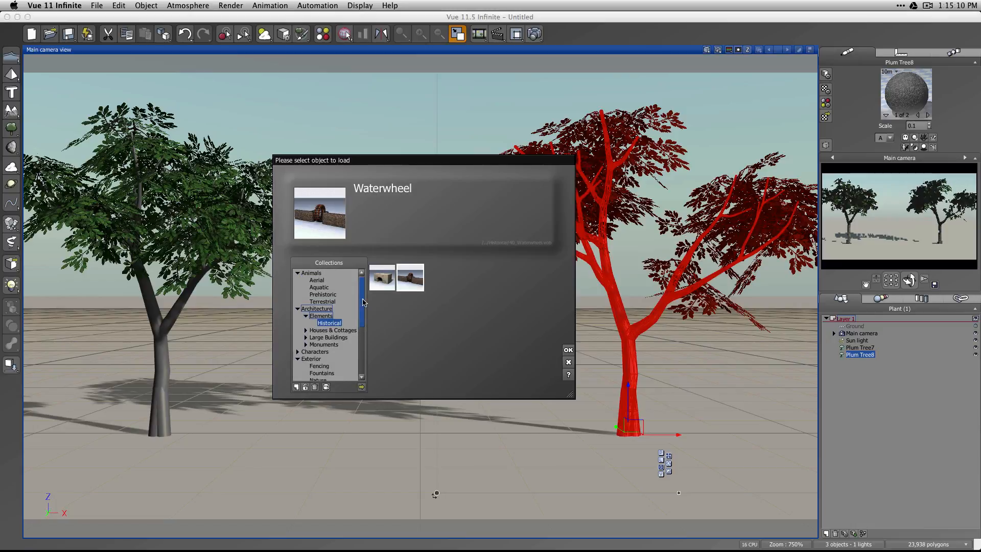
{"action": "scroll", "coordinate": [359, 332], "scroll_direction": "down", "scroll_amount": 4}
{"action": "left_click_drag", "start_coordinate": [357, 335], "coordinate": [359, 344]}
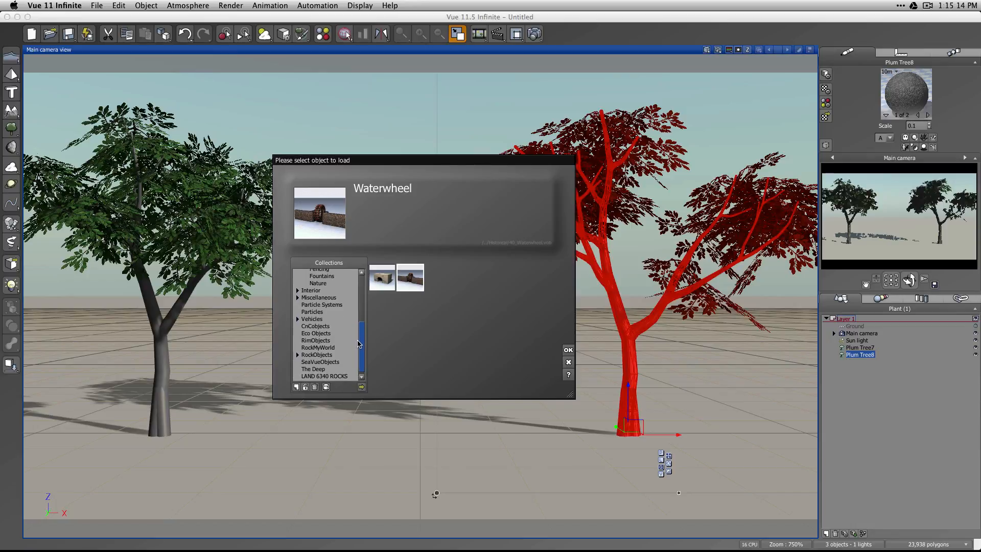
{"action": "left_click", "coordinate": [325, 334]}
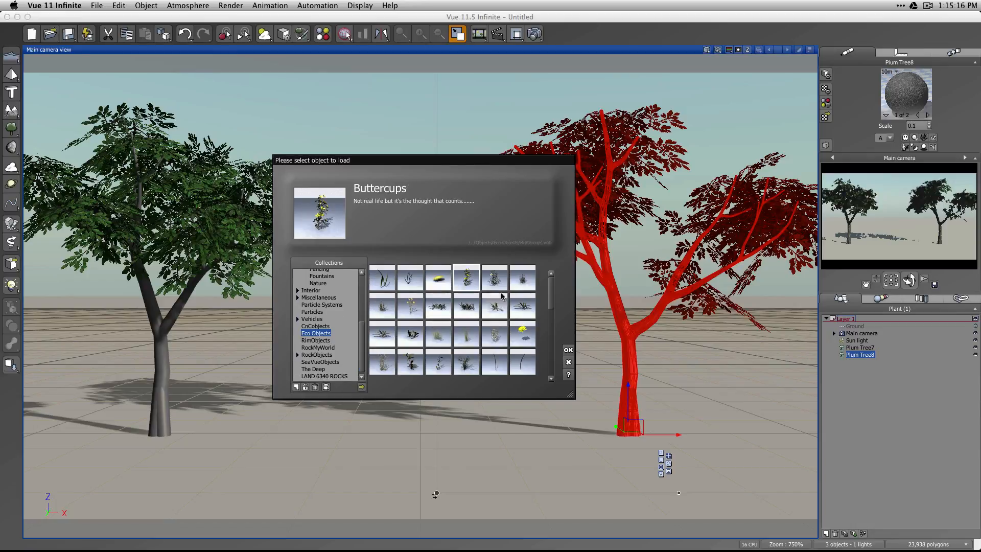
{"action": "mouse_move", "coordinate": [549, 306]}
{"action": "left_mouse_down"}
{"action": "mouse_move", "coordinate": [549, 340]}
{"action": "mouse_move", "coordinate": [548, 305]}
{"action": "left_mouse_up"}
{"action": "left_click_drag", "start_coordinate": [363, 325], "coordinate": [363, 284]}
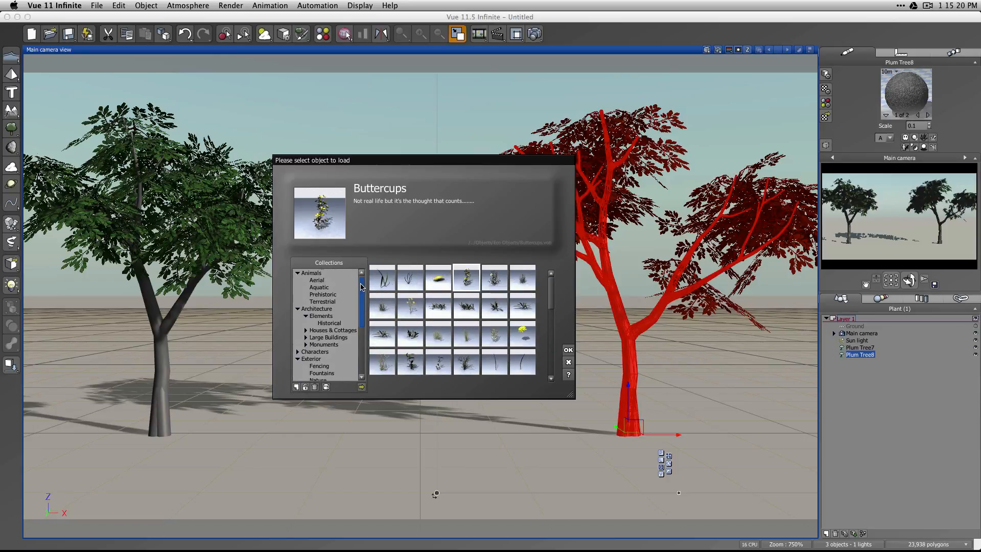
Step: Browse the Aerial animals and exterior Nature collections, preview the Dead tree, and close the object library without loading anything
{"action": "left_click", "coordinate": [330, 280]}
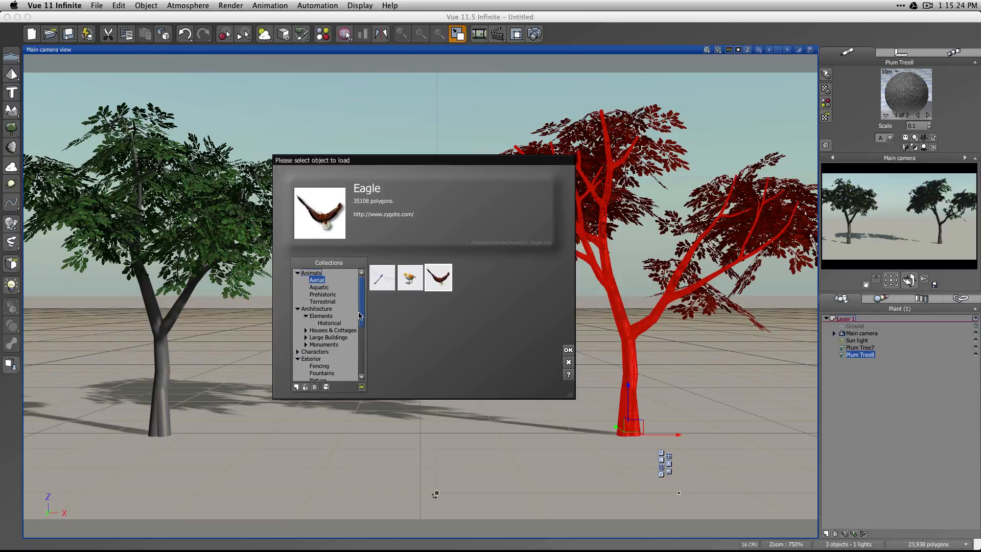
{"action": "scroll", "coordinate": [352, 327], "scroll_direction": "down", "scroll_amount": 3}
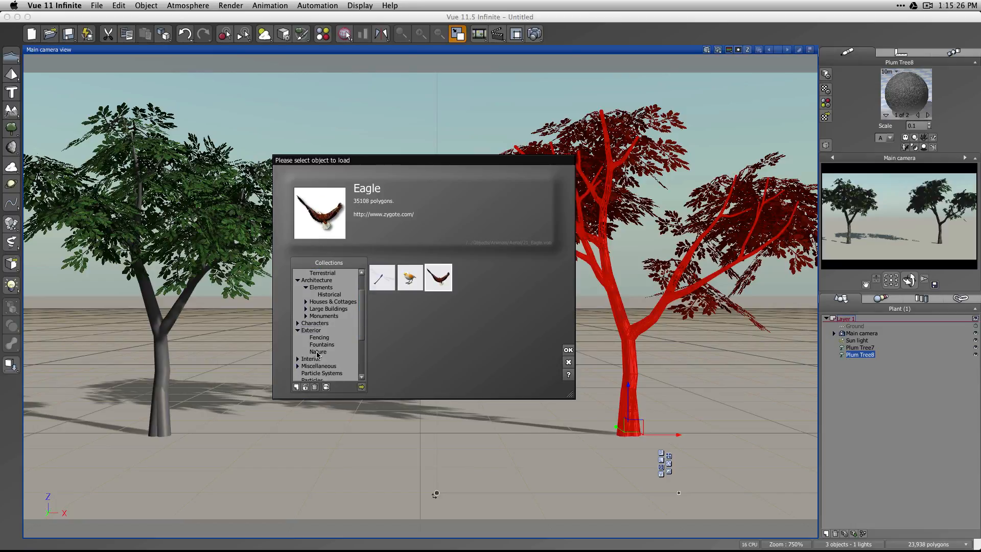
{"action": "left_click", "coordinate": [316, 351]}
{"action": "left_click", "coordinate": [411, 280]}
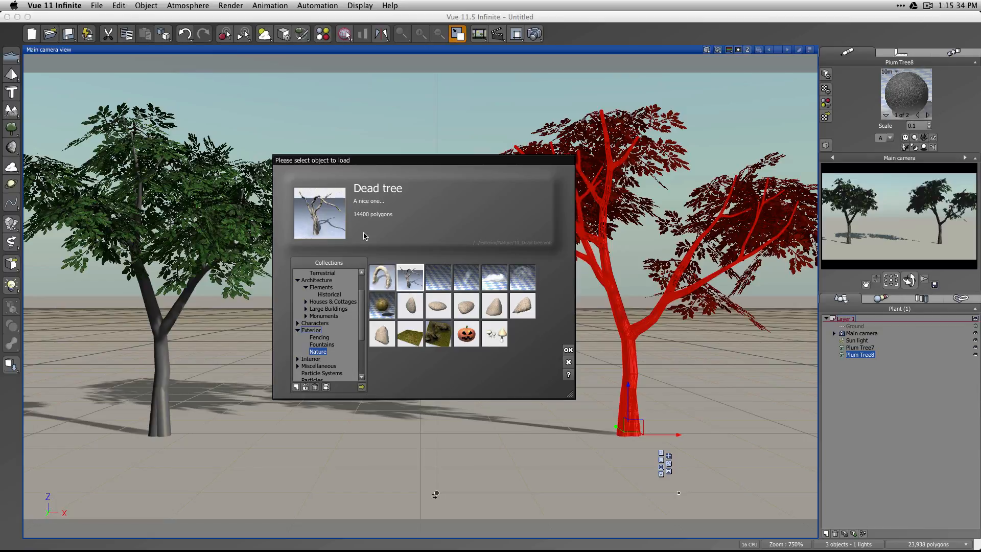
{"action": "left_click", "coordinate": [567, 362]}
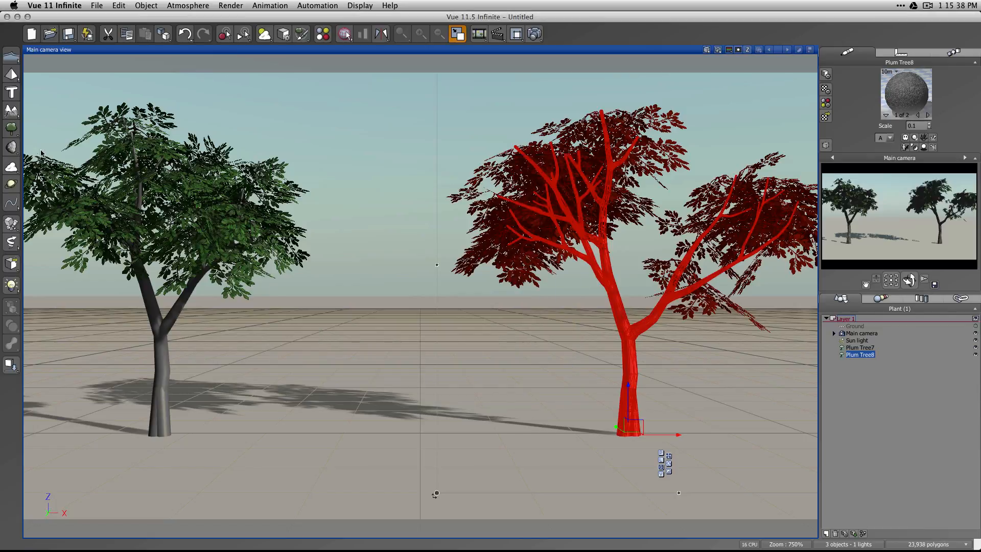
Step: Add a third Plum Tree between the first two, and select each tree in turn to compare their shapes
{"action": "key", "text": "super+z"}
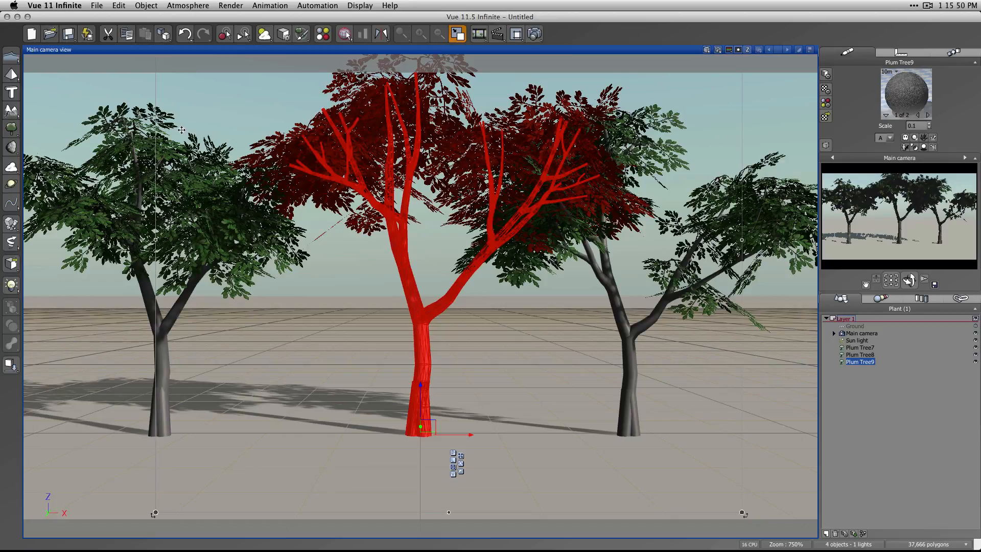
{"action": "left_click", "coordinate": [76, 97]}
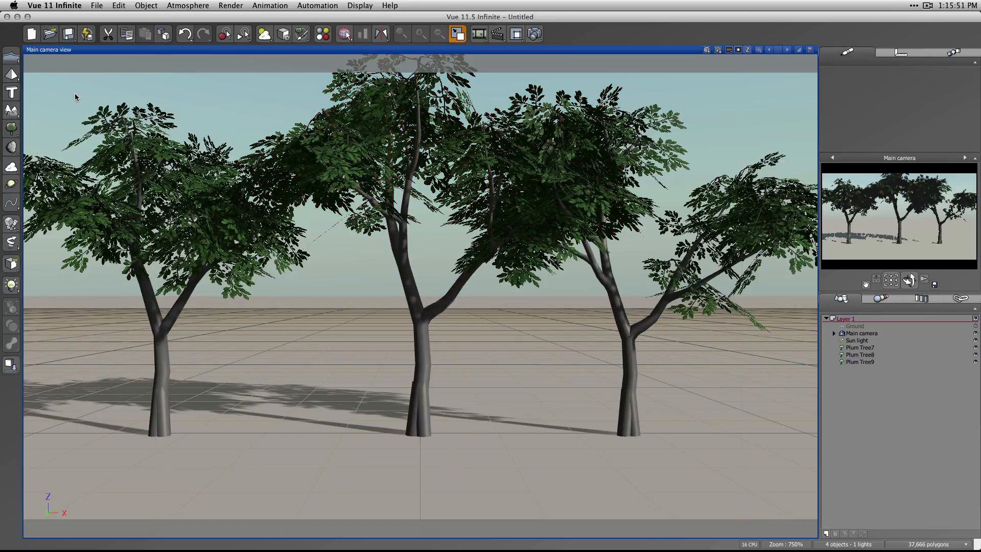
{"action": "left_click", "coordinate": [407, 389]}
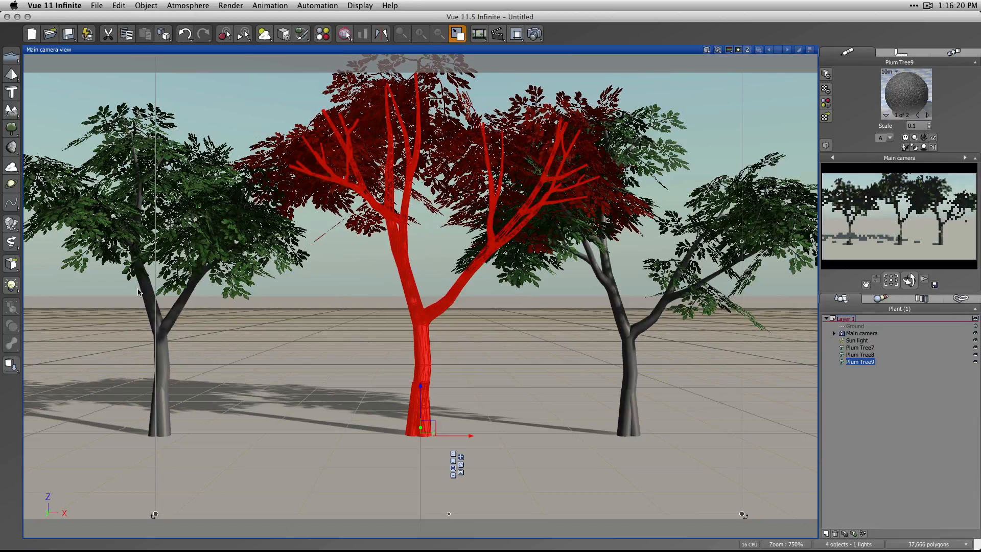
{"action": "left_click", "coordinate": [136, 267]}
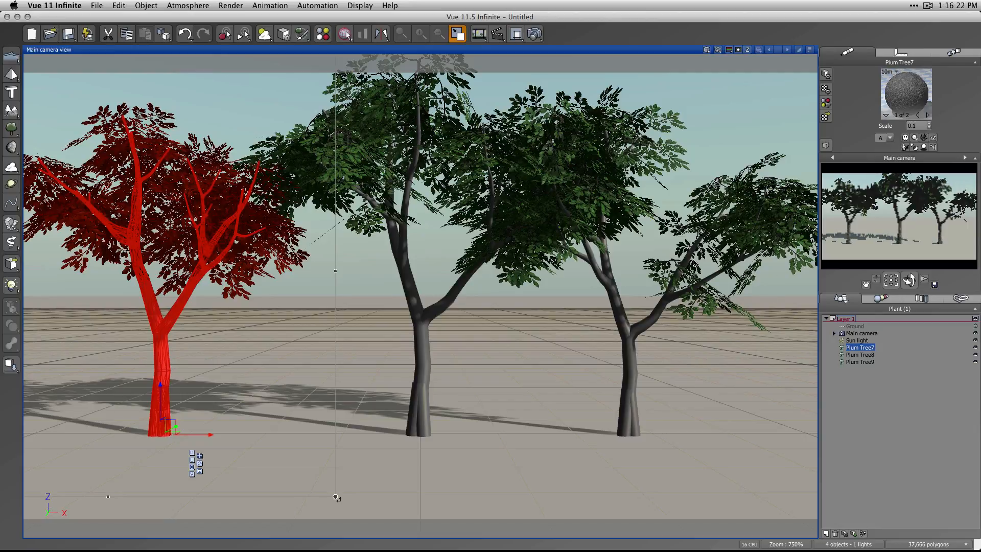
{"action": "left_click", "coordinate": [689, 261]}
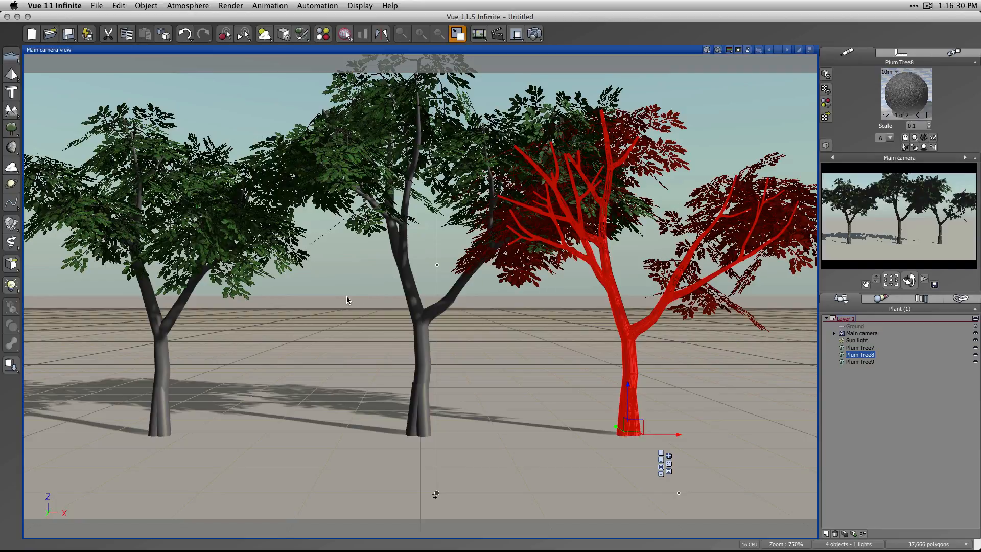
{"action": "left_click", "coordinate": [381, 308]}
{"action": "left_click", "coordinate": [404, 305]}
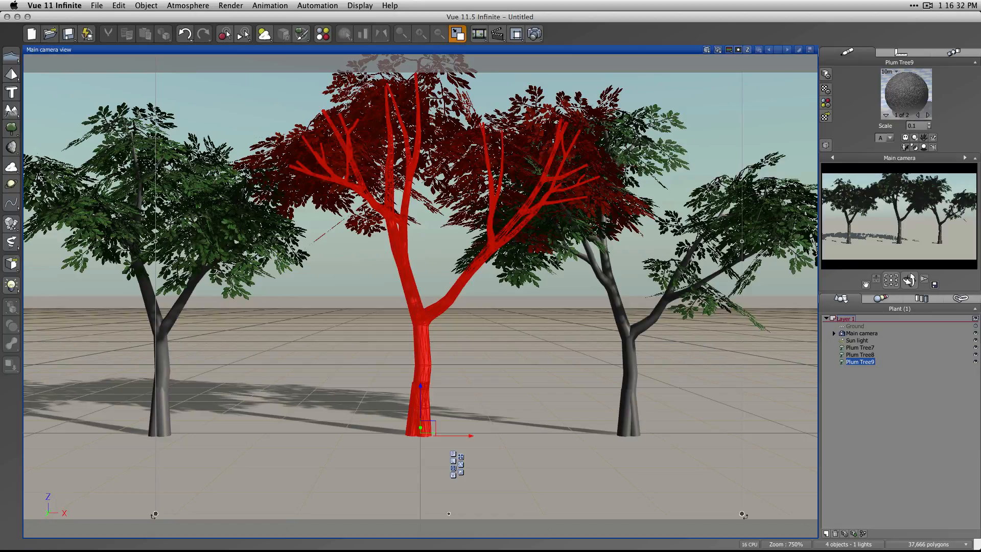
Step: Open the middle Plum Tree in the Plant Editor and move the editor so the scene trees stay in view
{"action": "double_click", "coordinate": [862, 363]}
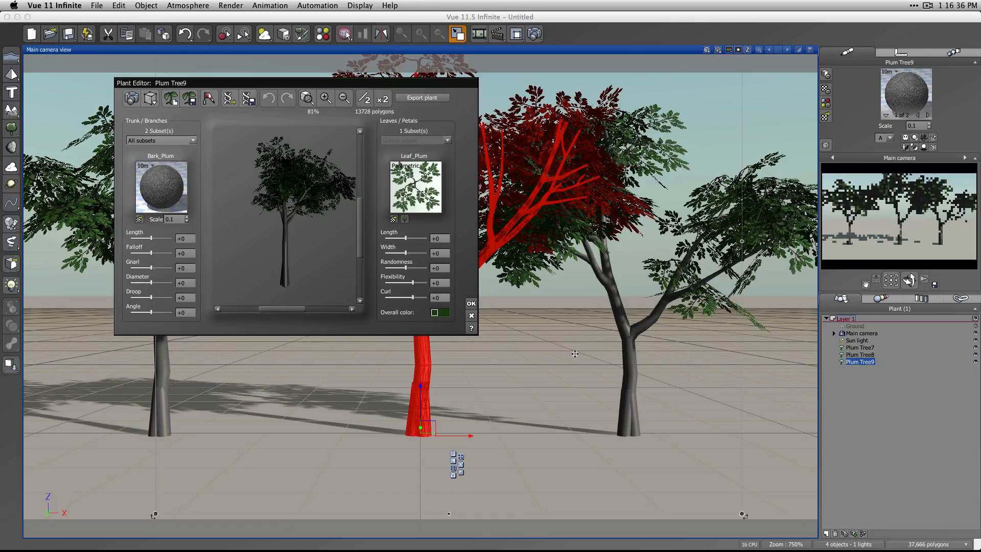
{"action": "left_click_drag", "start_coordinate": [393, 84], "coordinate": [343, 55]}
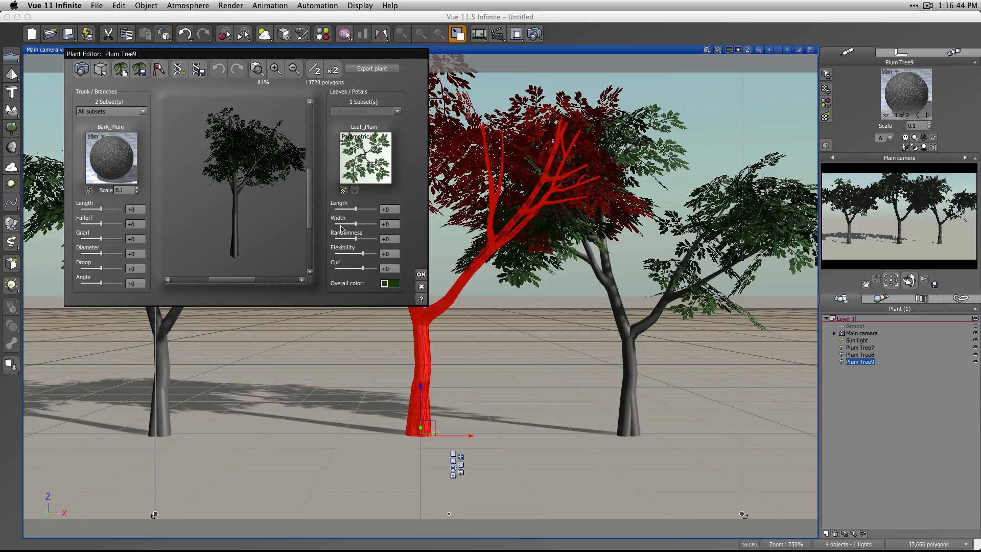
{"action": "left_click_drag", "start_coordinate": [291, 50], "coordinate": [264, 69]}
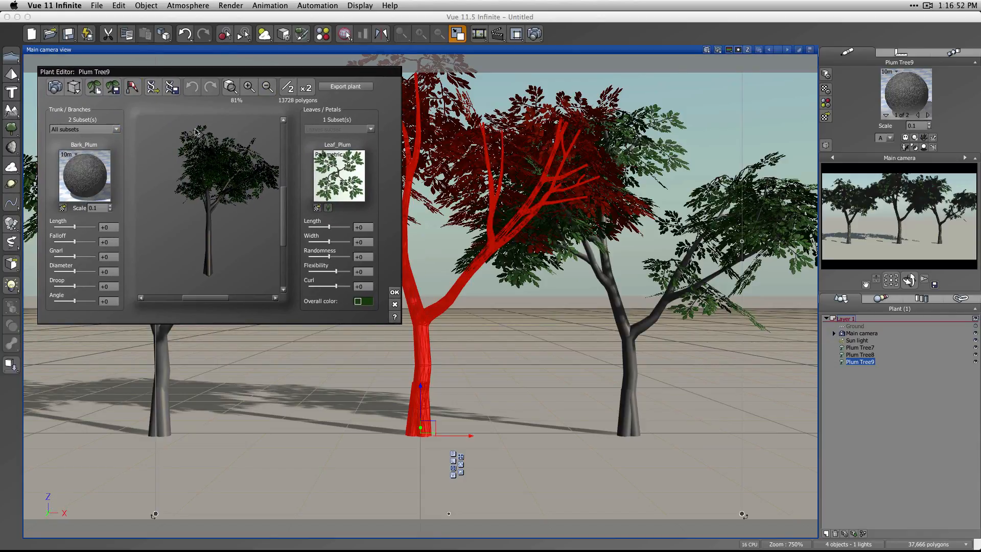
Step: View the Base and Trunk subsets of the trunk and branches, return to All subsets, and set the length to +12
{"action": "left_click", "coordinate": [113, 129]}
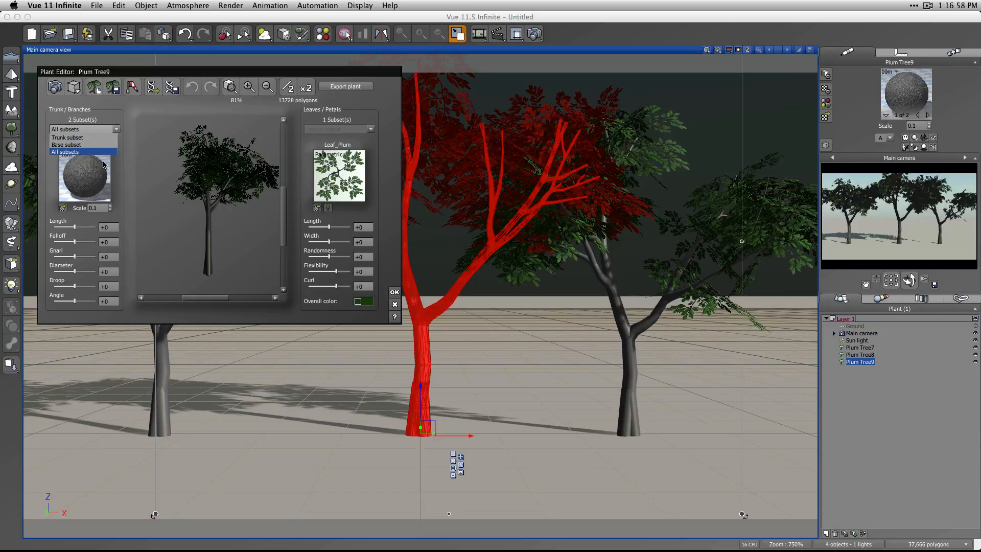
{"action": "left_click", "coordinate": [71, 144]}
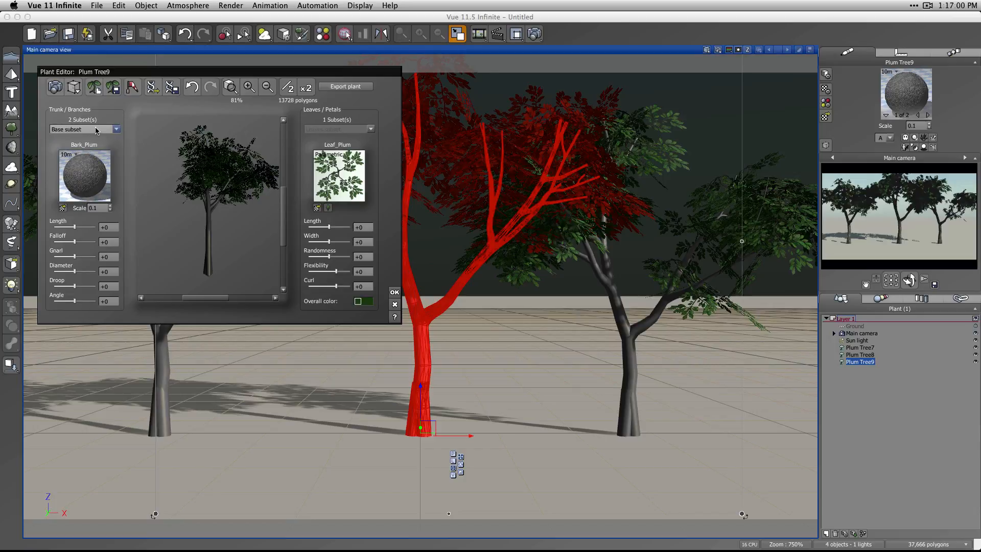
{"action": "left_click", "coordinate": [94, 131]}
{"action": "left_click", "coordinate": [72, 137]}
{"action": "left_click", "coordinate": [112, 130]}
{"action": "left_click", "coordinate": [65, 151]}
{"action": "left_click_drag", "start_coordinate": [74, 226], "coordinate": [75, 227]}
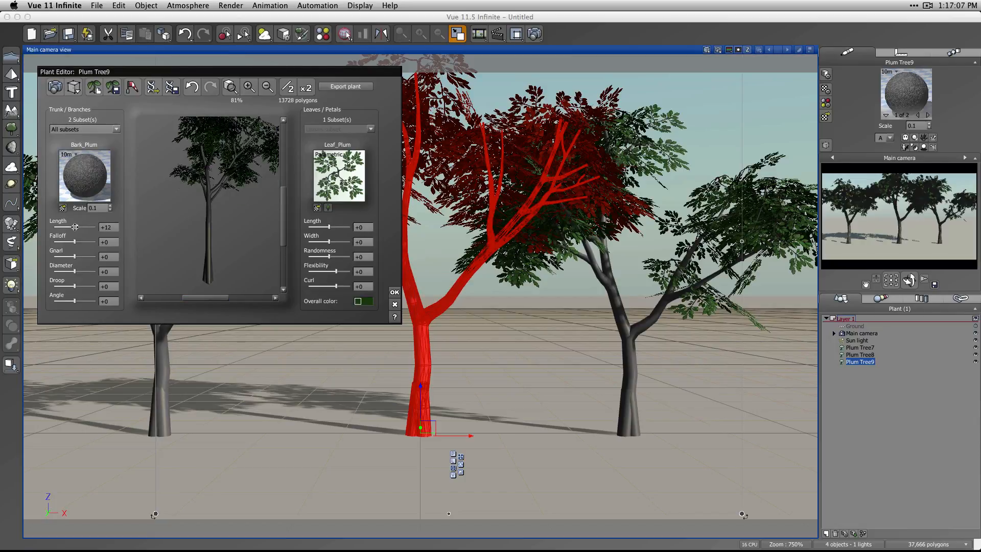
Step: For the Base subset, try lengths of +17 and +49, set the length to -10, and inspect the trunk in the preview
{"action": "left_click", "coordinate": [116, 131]}
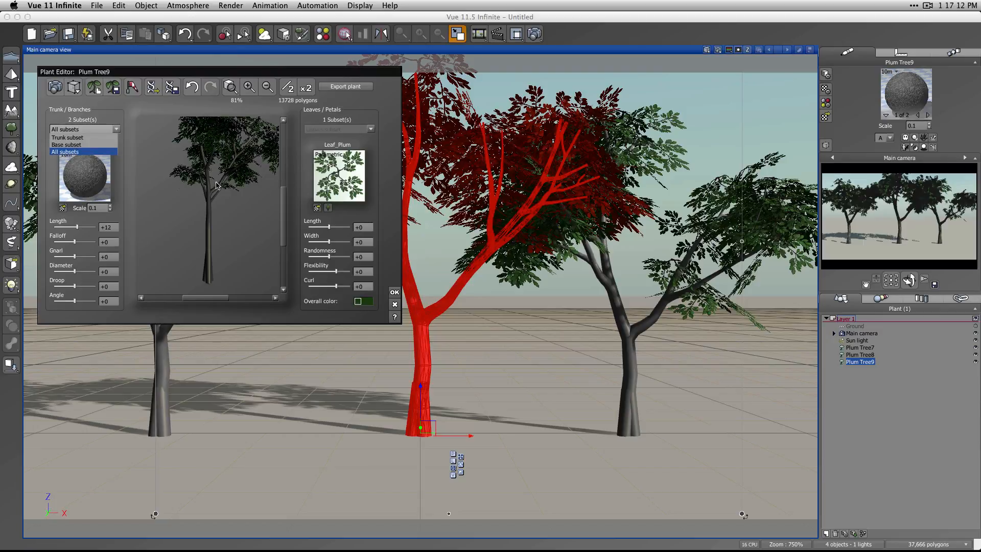
{"action": "left_click", "coordinate": [75, 145]}
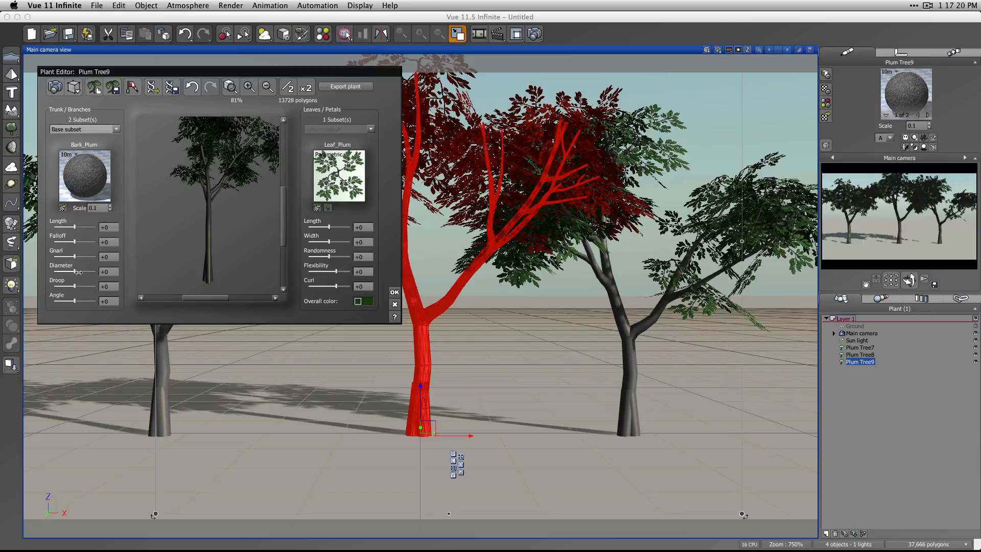
{"action": "left_click_drag", "start_coordinate": [75, 226], "coordinate": [78, 226]}
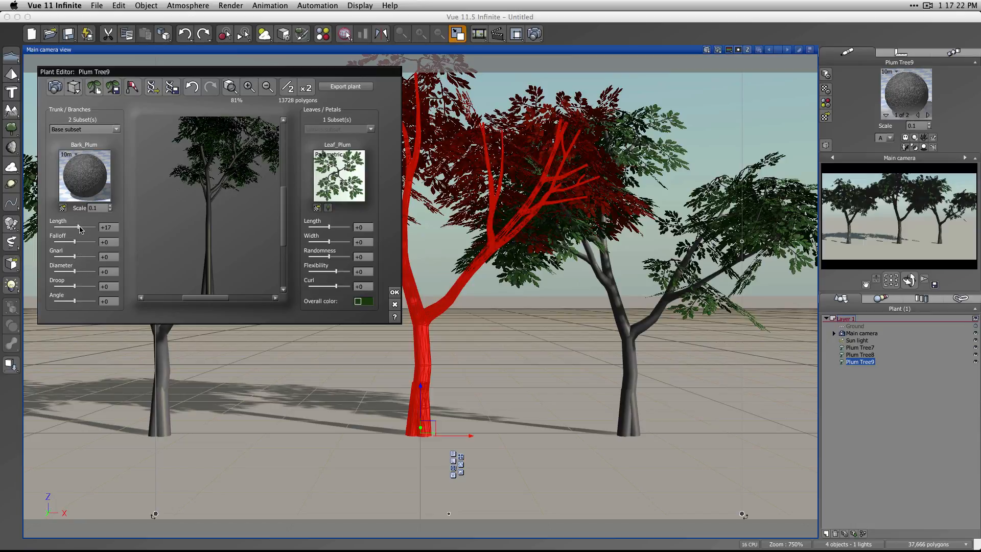
{"action": "left_click_drag", "start_coordinate": [282, 223], "coordinate": [283, 243]}
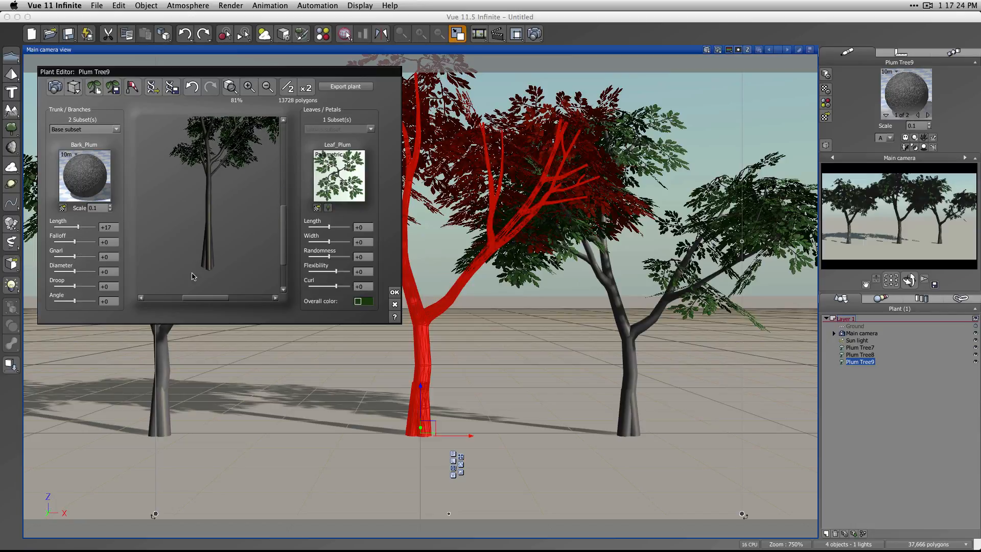
{"action": "left_click_drag", "start_coordinate": [78, 226], "coordinate": [85, 227]}
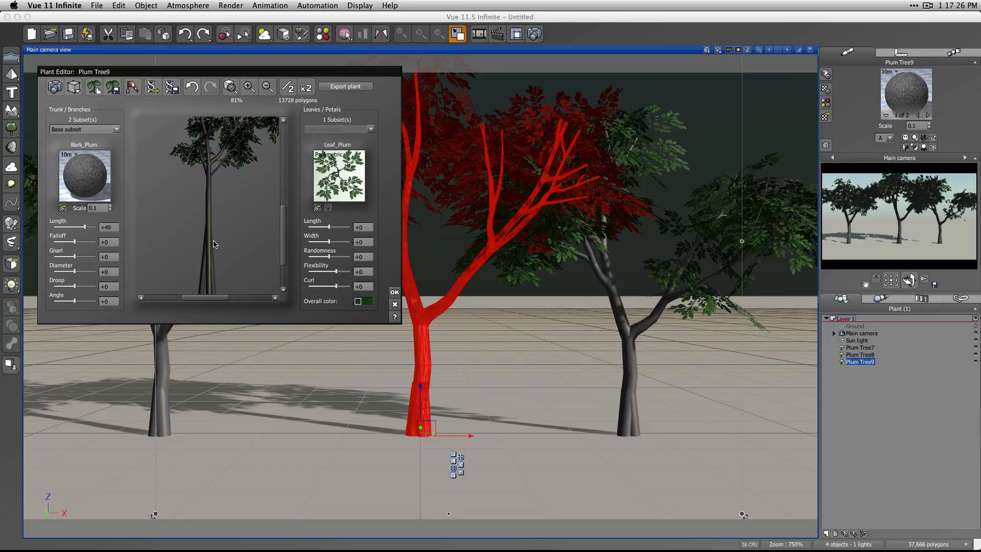
{"action": "left_click_drag", "start_coordinate": [283, 237], "coordinate": [283, 255]}
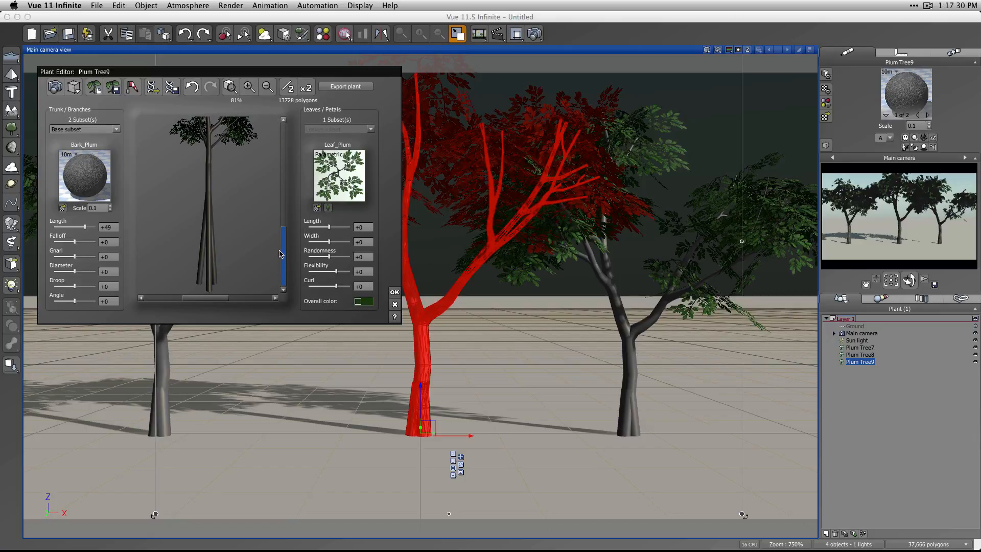
{"action": "left_click_drag", "start_coordinate": [82, 226], "coordinate": [72, 226]}
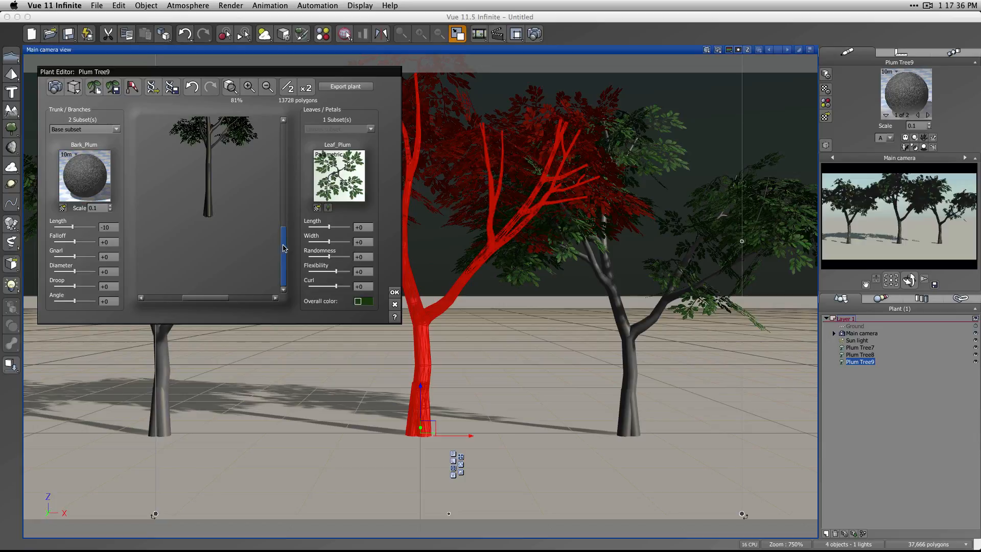
{"action": "scroll", "coordinate": [223, 211], "scroll_direction": "up", "scroll_amount": 3}
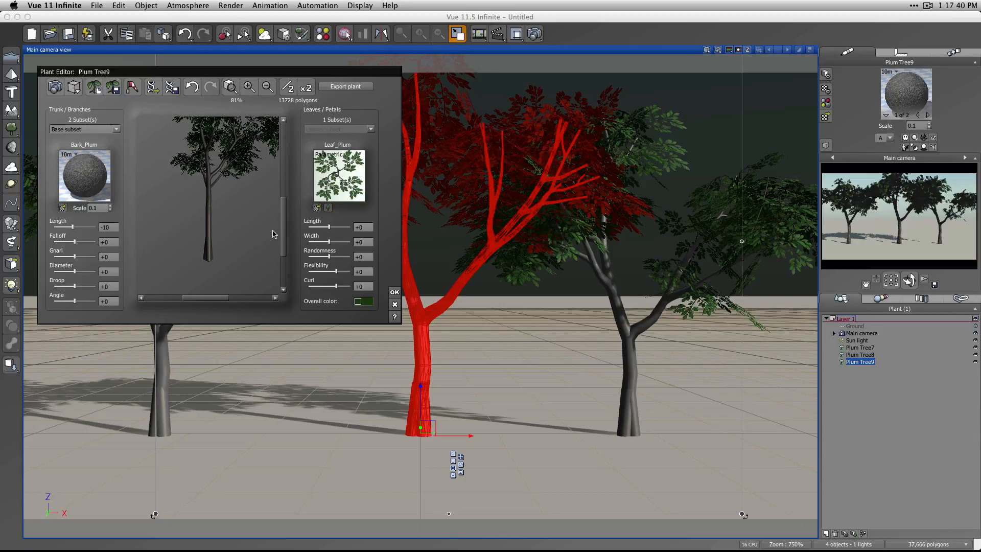
Step: Switch the trunk and branches to the Trunk subset, try a length of +10, and reset the length to 0
{"action": "left_click_drag", "start_coordinate": [282, 235], "coordinate": [282, 228]}
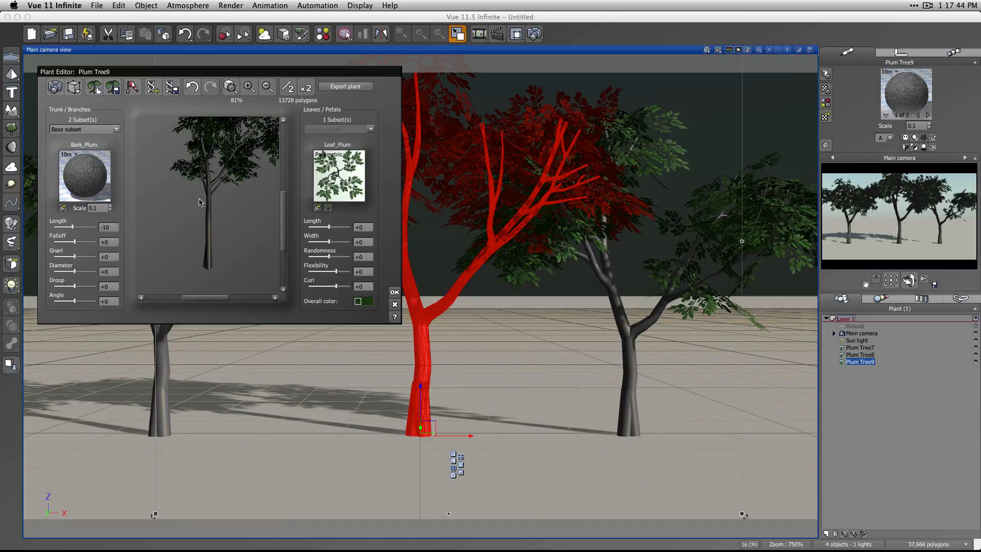
{"action": "left_click", "coordinate": [116, 129]}
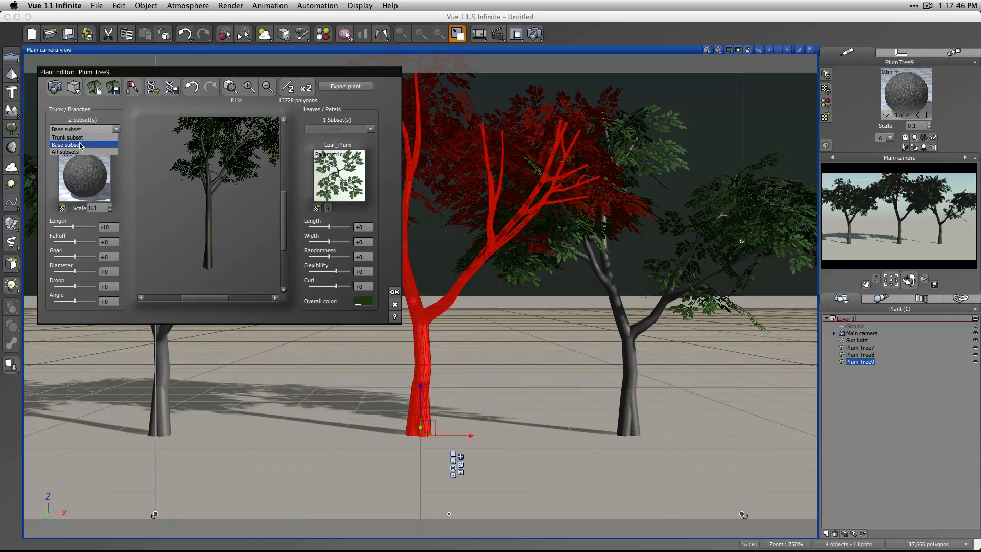
{"action": "left_click", "coordinate": [74, 138]}
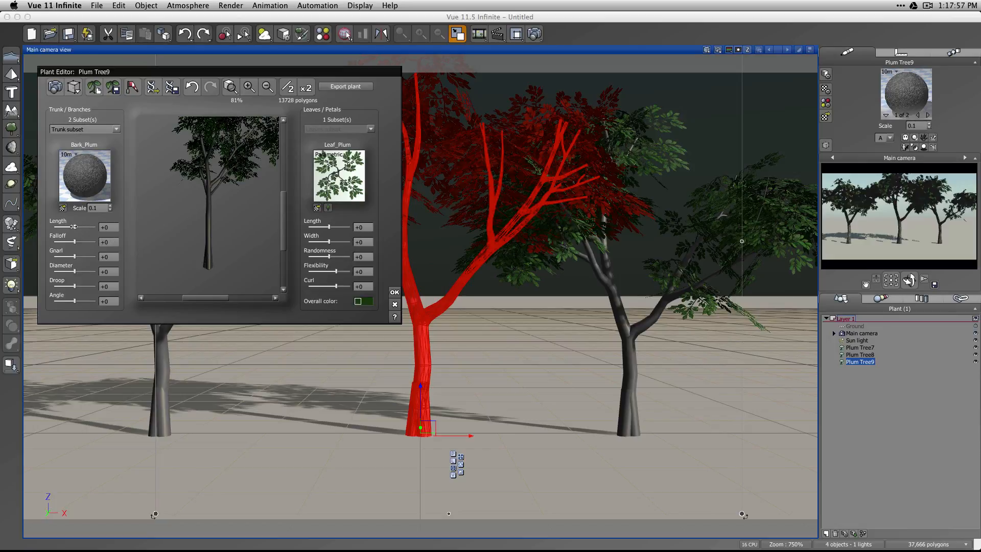
{"action": "mouse_move", "coordinate": [73, 227]}
{"action": "left_mouse_down"}
{"action": "mouse_move", "coordinate": [64, 226]}
{"action": "mouse_move", "coordinate": [76, 227]}
{"action": "left_mouse_up"}
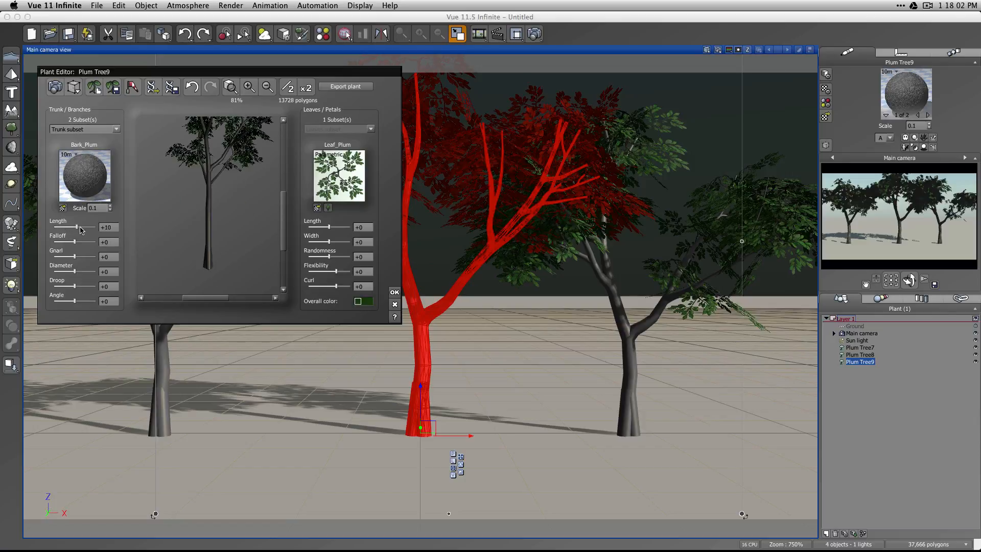
{"action": "left_click", "coordinate": [108, 228]}
{"action": "type", "text": "0"}
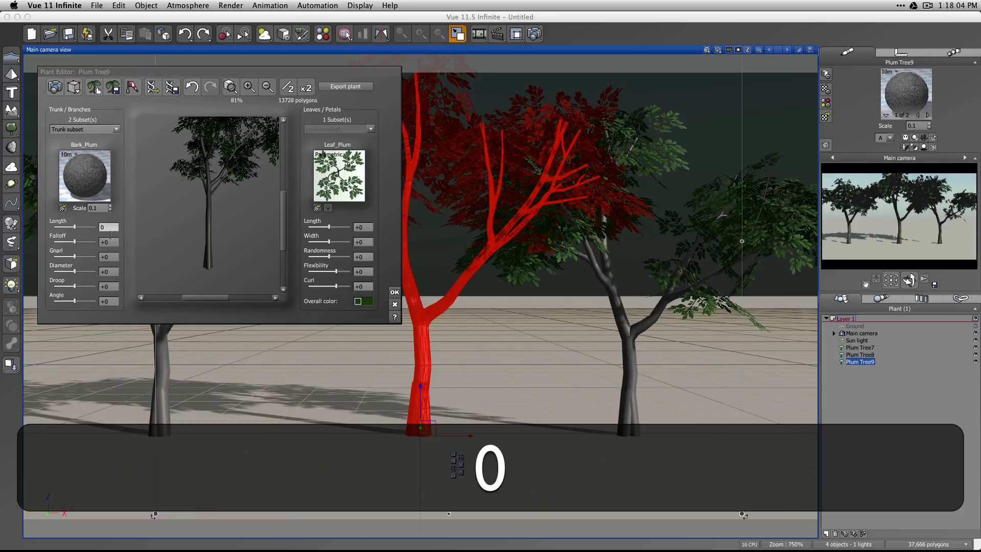
Step: For the Trunk subset, try a falloff of +89, set the falloff to +25, and raise the gnarl to 100
{"action": "left_click_drag", "start_coordinate": [76, 242], "coordinate": [94, 243]}
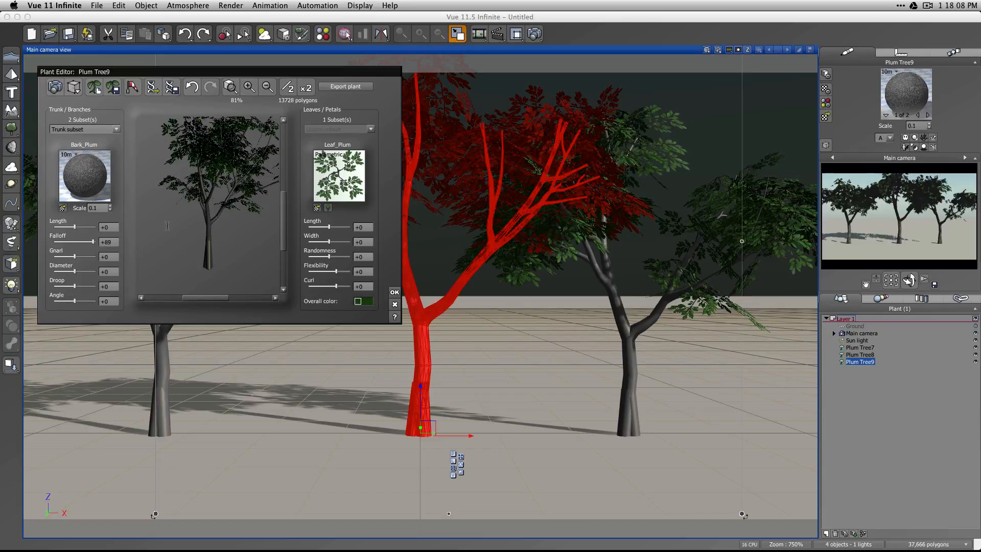
{"action": "mouse_move", "coordinate": [167, 226]}
{"action": "left_mouse_down"}
{"action": "mouse_move", "coordinate": [247, 228]}
{"action": "mouse_move", "coordinate": [205, 219]}
{"action": "mouse_move", "coordinate": [161, 238]}
{"action": "left_mouse_up"}
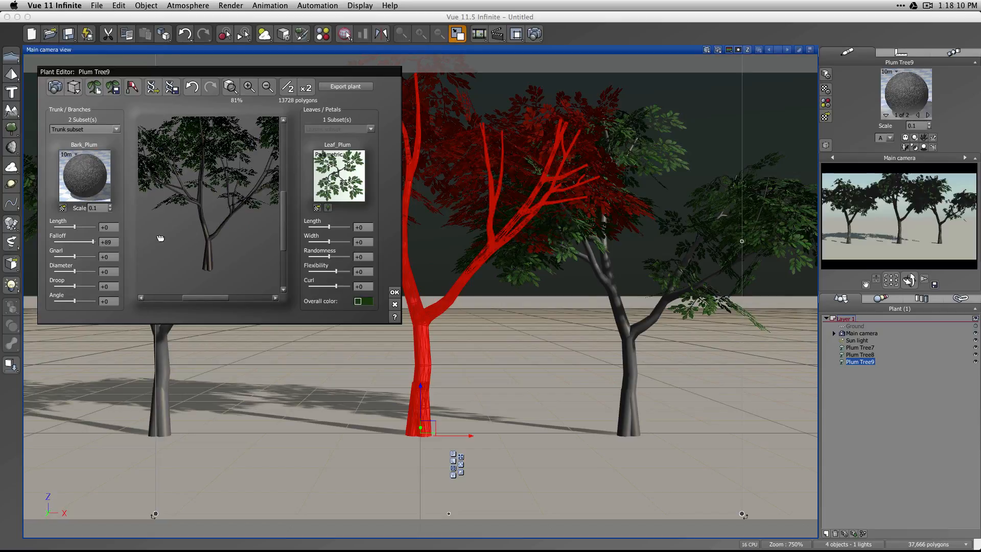
{"action": "mouse_move", "coordinate": [92, 242]}
{"action": "left_mouse_down"}
{"action": "mouse_move", "coordinate": [79, 242]}
{"action": "mouse_move", "coordinate": [81, 256]}
{"action": "mouse_move", "coordinate": [98, 257]}
{"action": "left_mouse_up"}
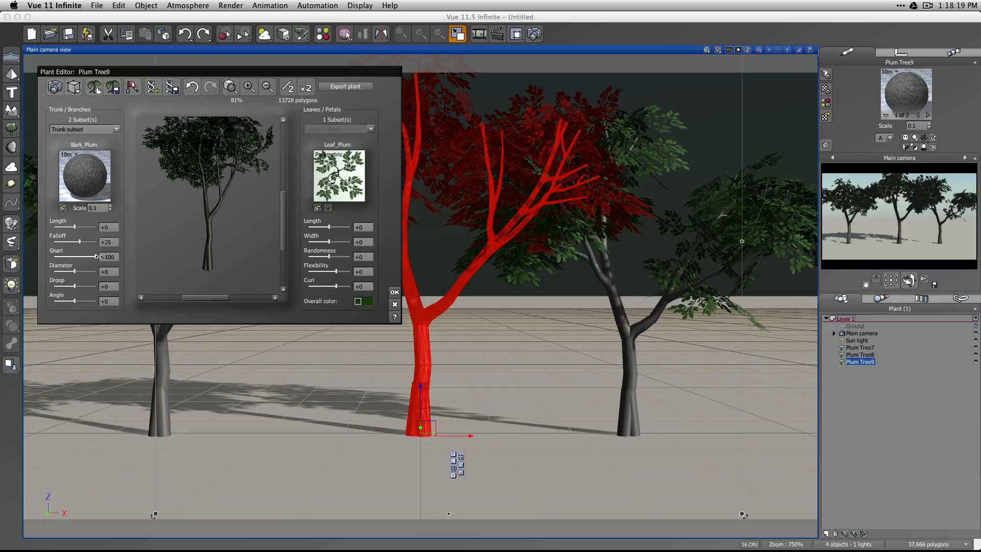
Step: Try Trunk subset gnarl values of -65 and -73, set the gnarl to -58, and set the diameter to +32
{"action": "left_click_drag", "start_coordinate": [240, 208], "coordinate": [196, 231]}
{"action": "left_click_drag", "start_coordinate": [94, 257], "coordinate": [67, 256]}
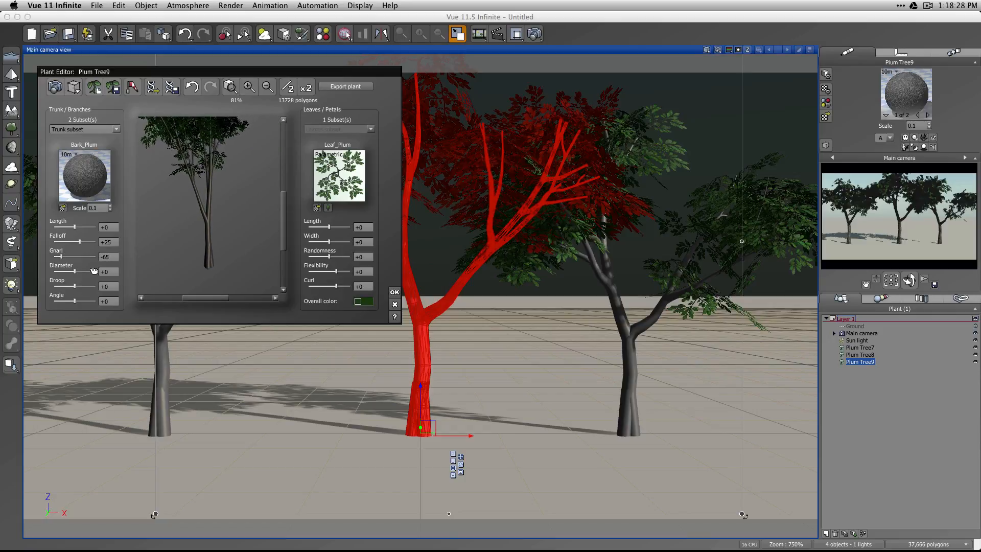
{"action": "left_click_drag", "start_coordinate": [64, 256], "coordinate": [61, 255]}
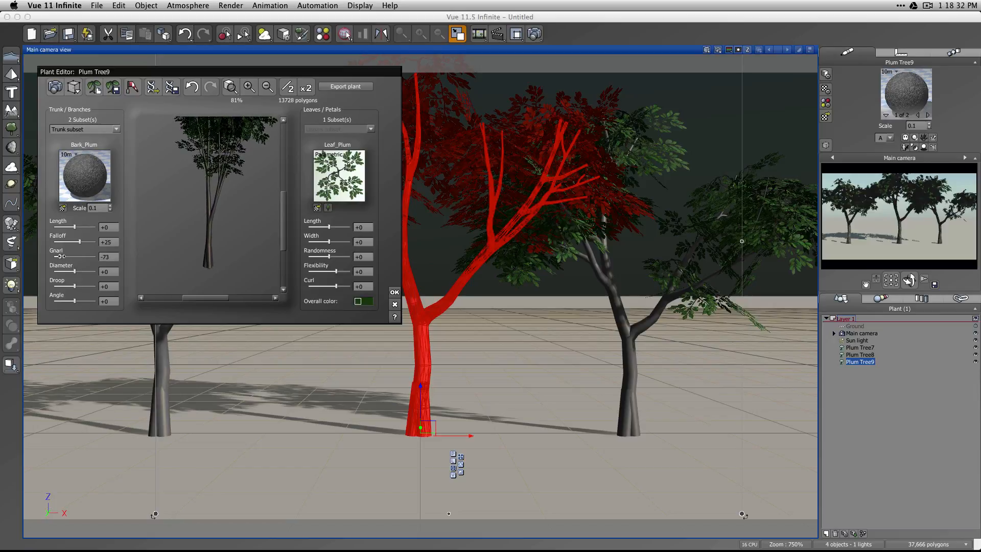
{"action": "left_click_drag", "start_coordinate": [61, 257], "coordinate": [84, 272]}
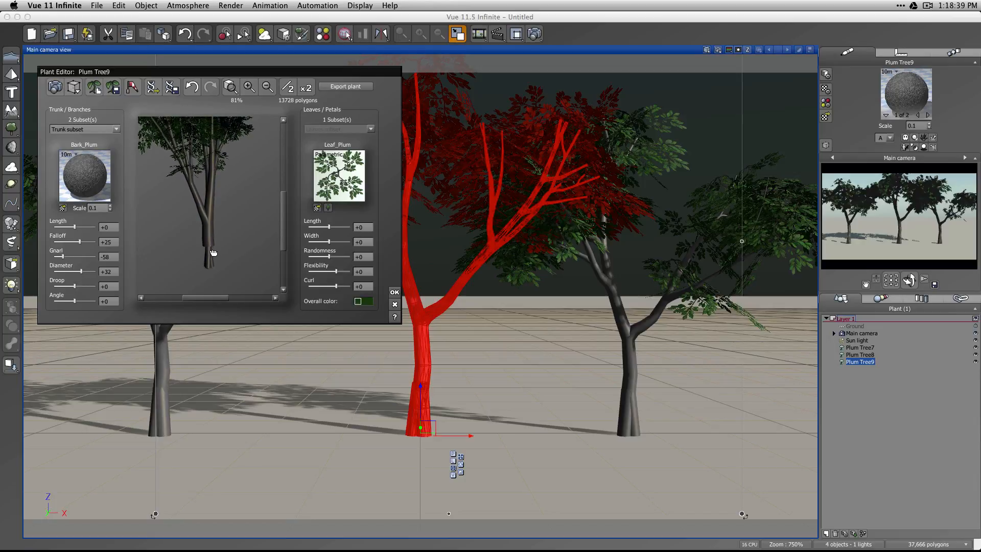
Step: Switch the trunk and branches to All subsets and set the diameter to +7
{"action": "left_click", "coordinate": [82, 129]}
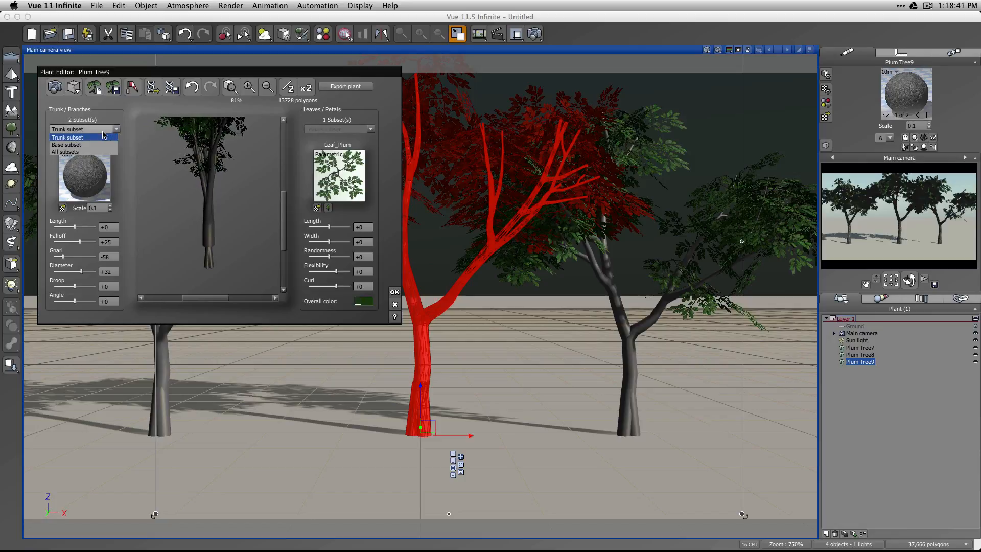
{"action": "left_click", "coordinate": [63, 153]}
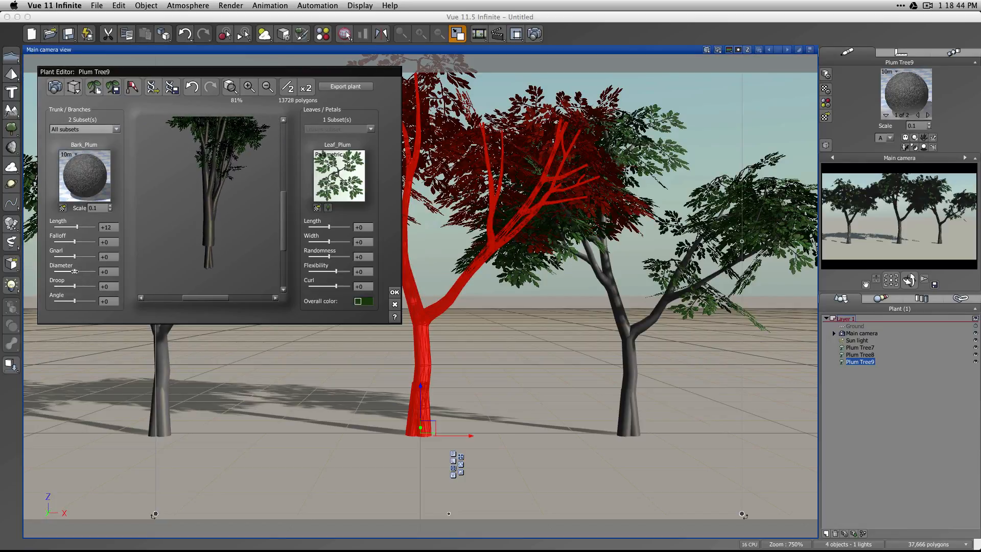
{"action": "left_click_drag", "start_coordinate": [76, 271], "coordinate": [79, 272]}
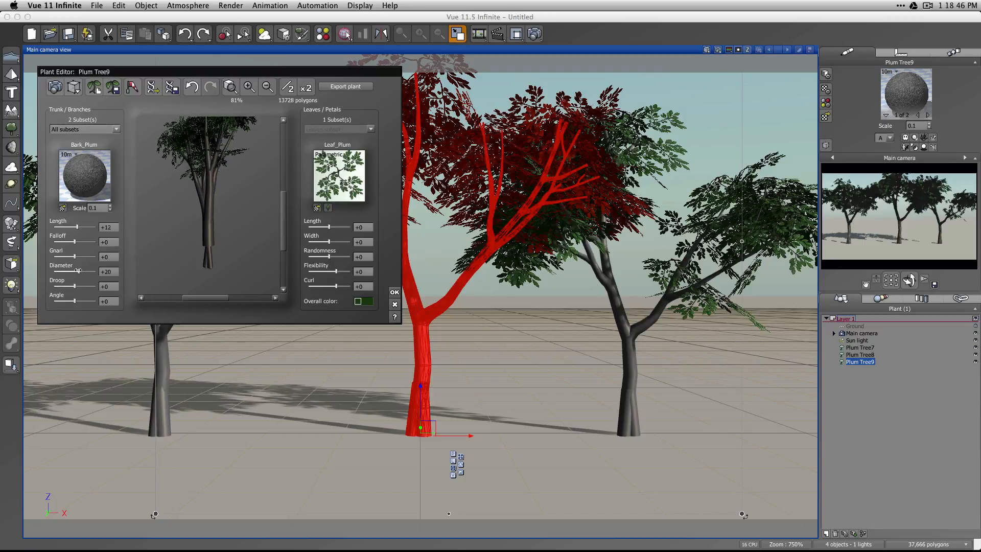
Step: Review the Trunk subset's settings, switch to the Base subset, and set its diameter to +32
{"action": "left_click", "coordinate": [116, 129]}
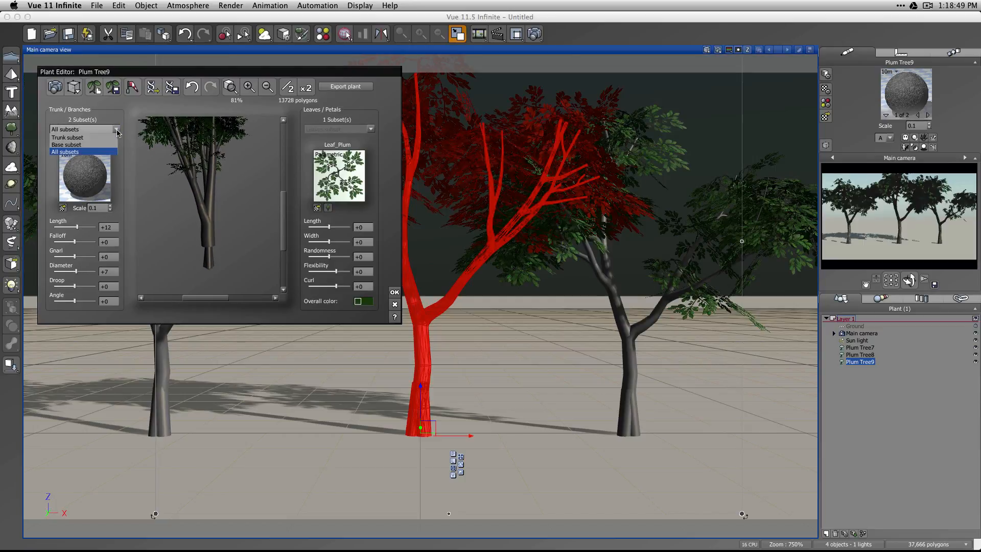
{"action": "left_click", "coordinate": [81, 137]}
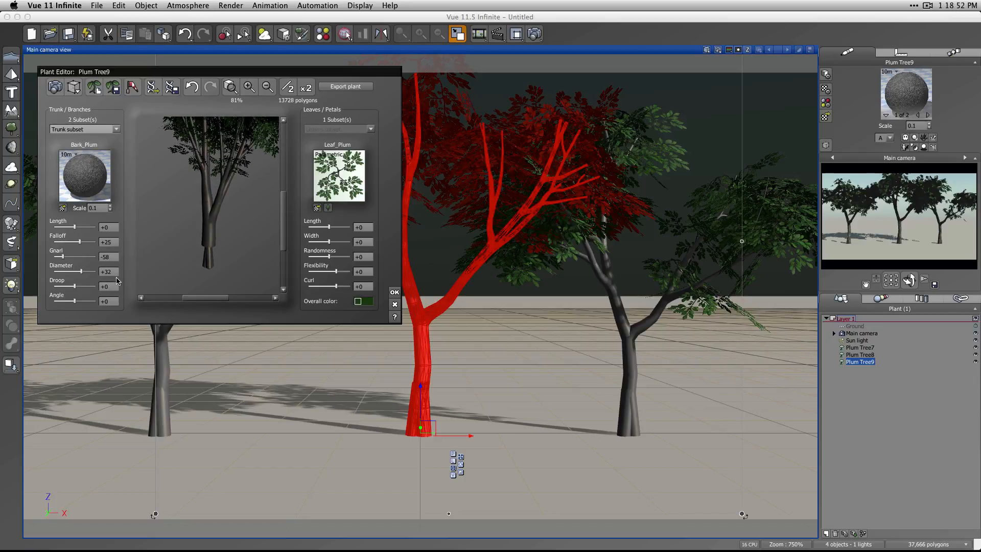
{"action": "left_click", "coordinate": [116, 129]}
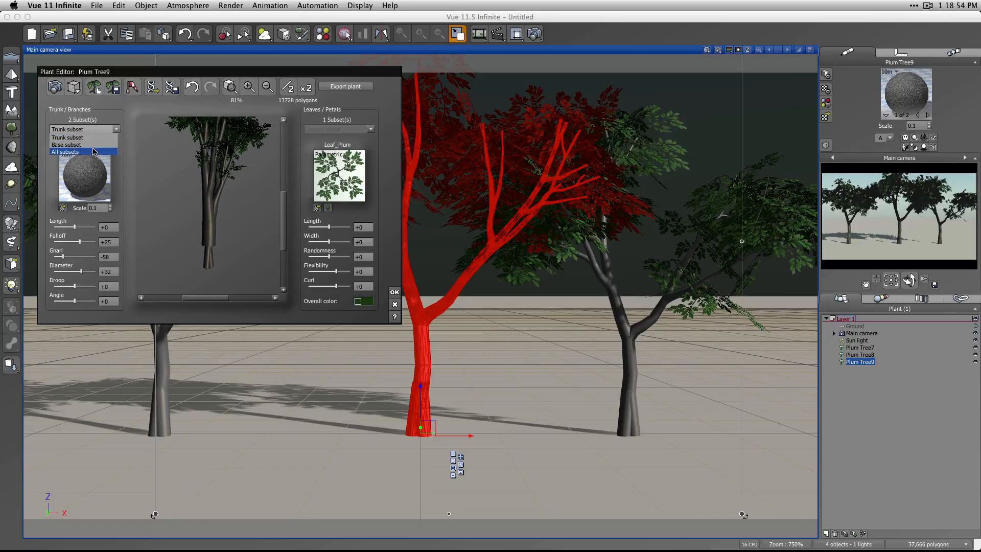
{"action": "left_click", "coordinate": [82, 138]}
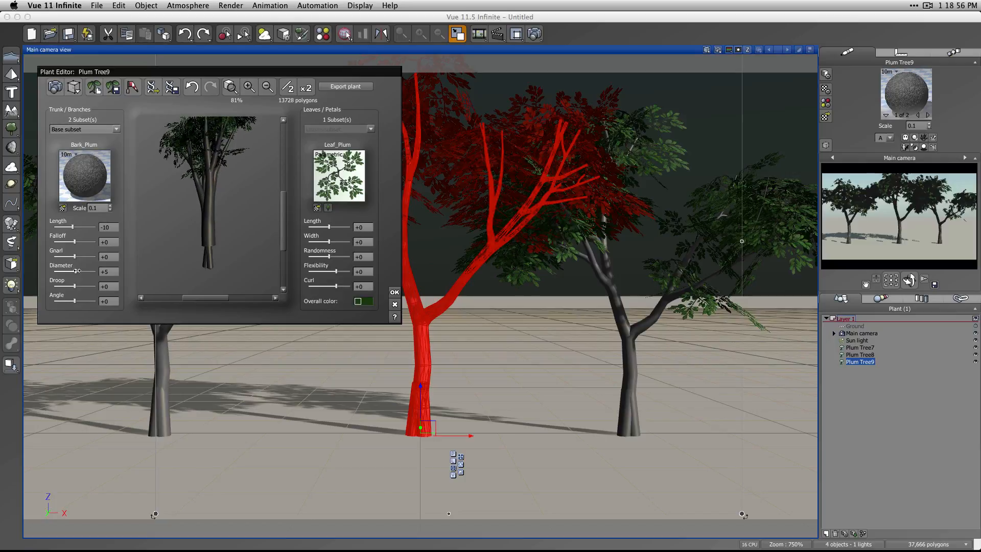
{"action": "left_click_drag", "start_coordinate": [76, 271], "coordinate": [79, 271]}
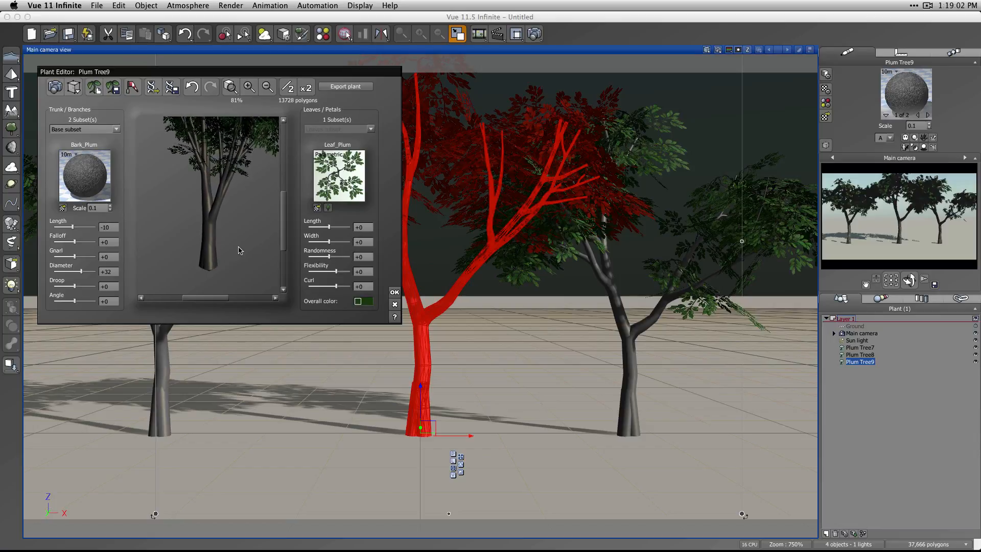
Step: Try a droop of +89 on the Base subset and reset the droop to 0
{"action": "left_click_drag", "start_coordinate": [84, 289], "coordinate": [88, 287]}
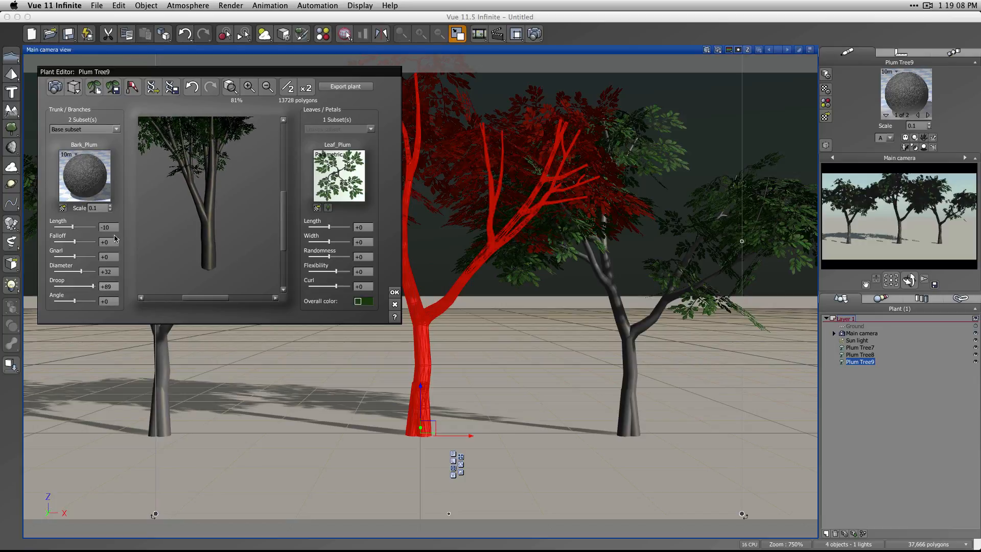
{"action": "left_click", "coordinate": [111, 286]}
{"action": "type", "text": "0"}
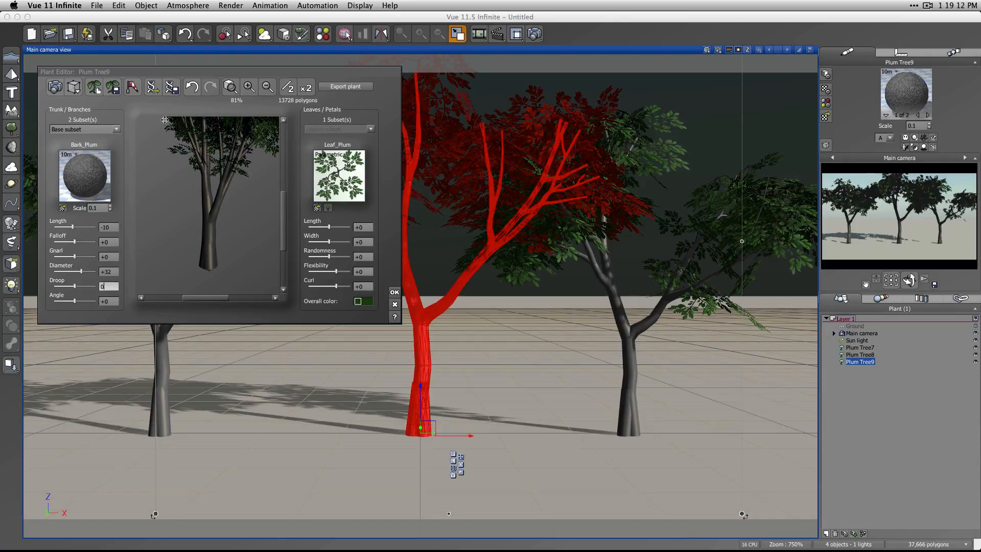
Step: For All subsets, set the droop to +12 and the angle to -16, and inspect the branches in the preview
{"action": "left_click", "coordinate": [117, 130]}
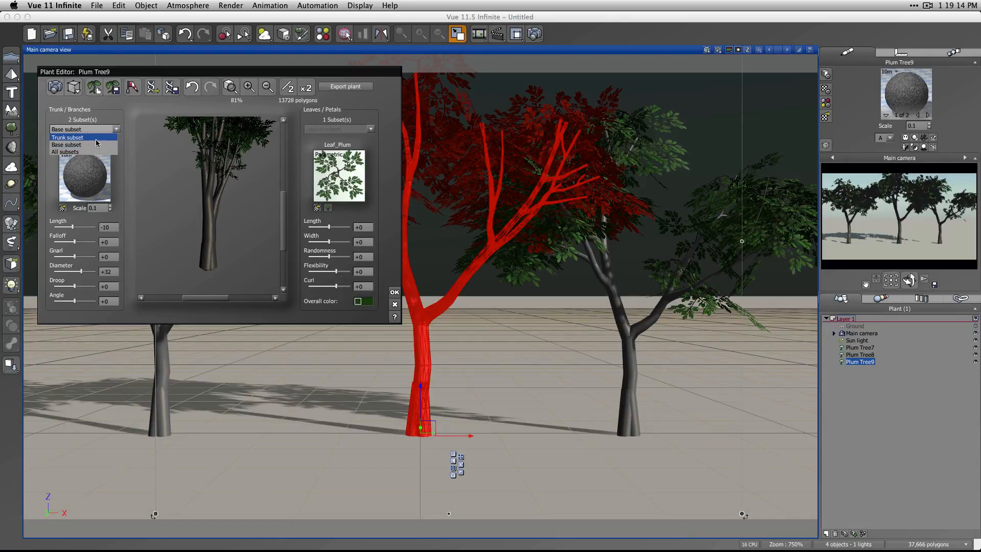
{"action": "left_click", "coordinate": [87, 152]}
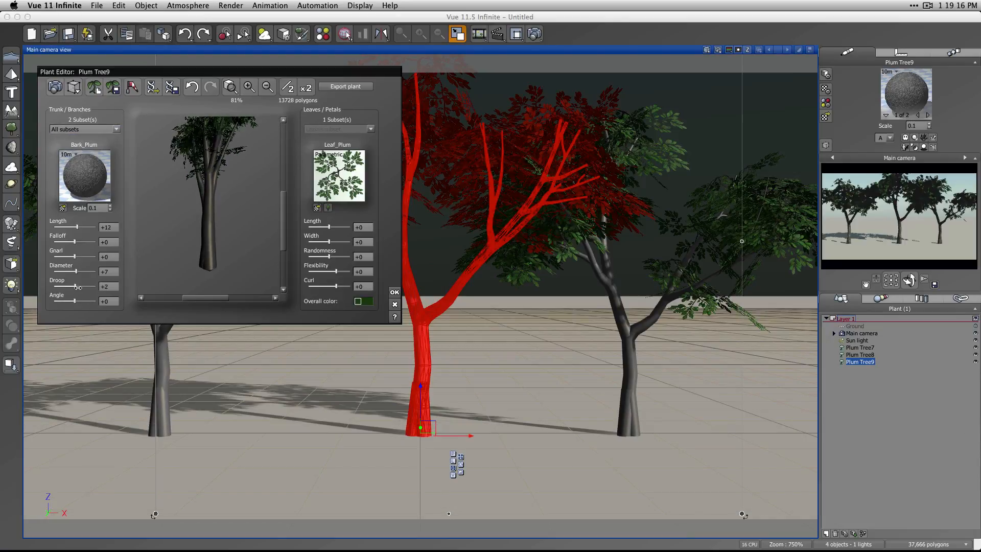
{"action": "left_click_drag", "start_coordinate": [77, 287], "coordinate": [77, 287]}
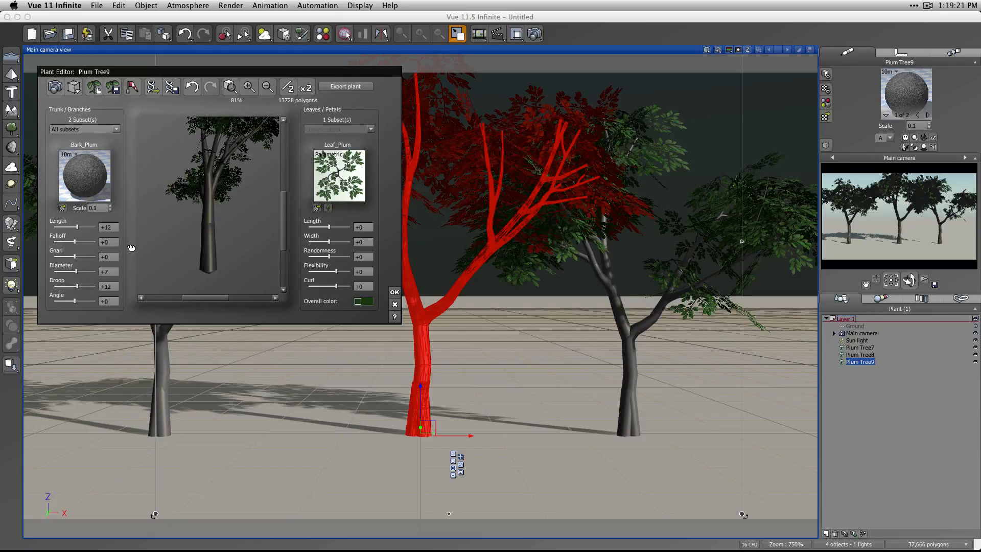
{"action": "left_click_drag", "start_coordinate": [131, 248], "coordinate": [187, 260]}
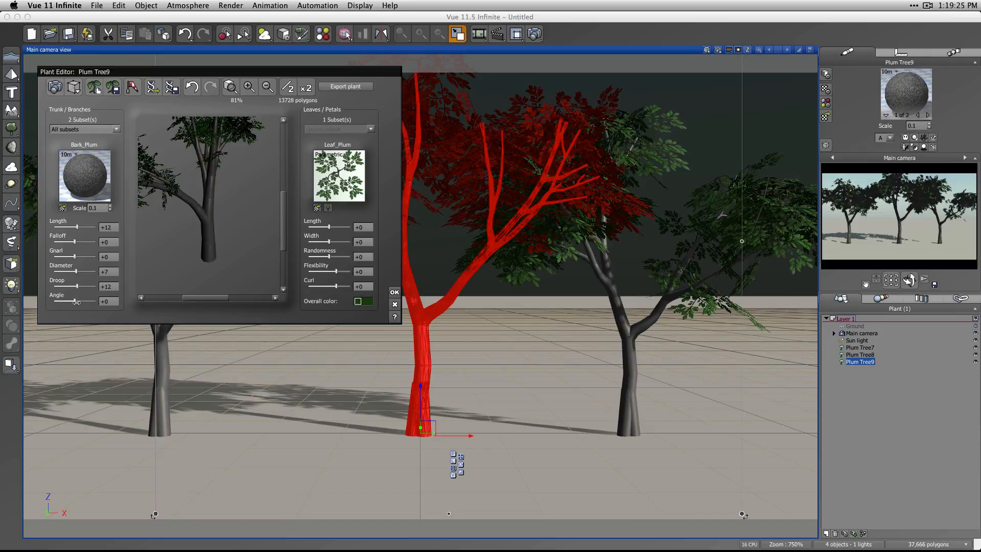
{"action": "mouse_move", "coordinate": [76, 302]}
{"action": "left_mouse_down"}
{"action": "mouse_move", "coordinate": [56, 301]}
{"action": "mouse_move", "coordinate": [71, 302]}
{"action": "left_mouse_up"}
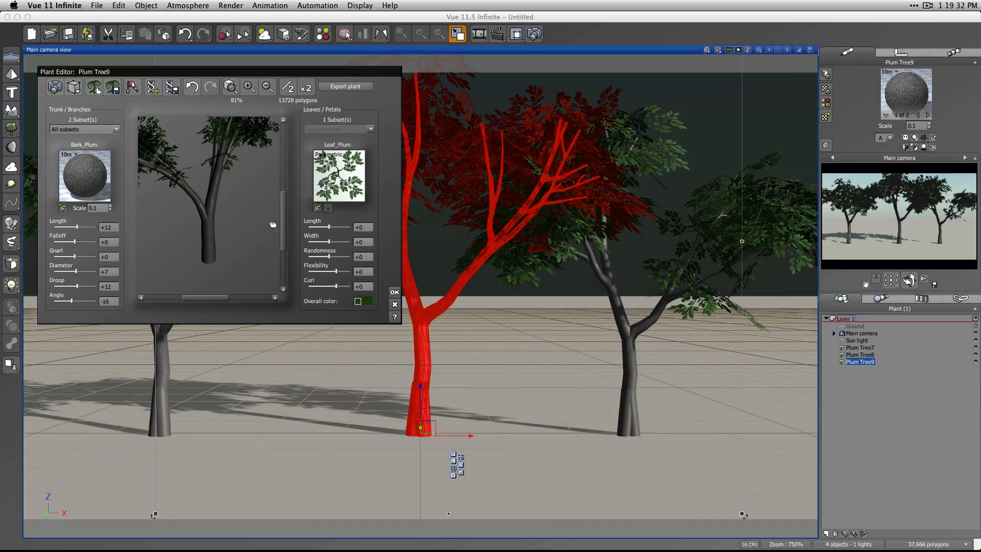
{"action": "left_click_drag", "start_coordinate": [284, 218], "coordinate": [238, 211]}
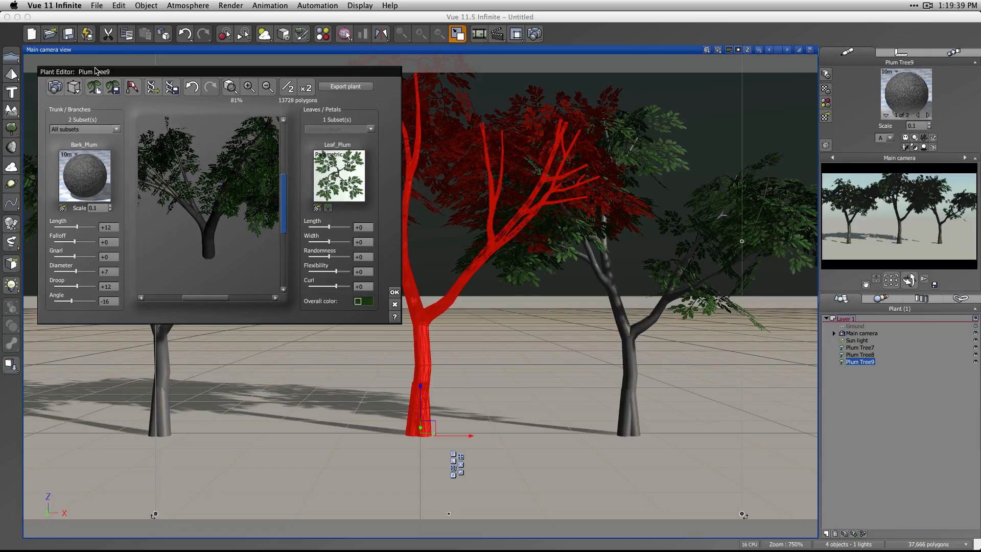
Step: Turn off OpenGL Preview to view the tree rendered, turn it back on, and rotate the preview
{"action": "left_click", "coordinate": [73, 87]}
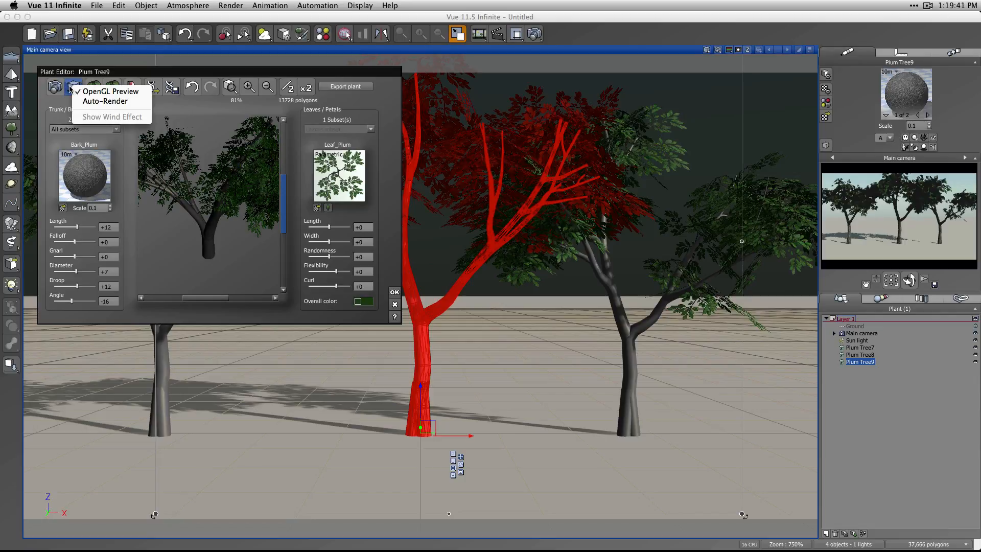
{"action": "left_click", "coordinate": [76, 91]}
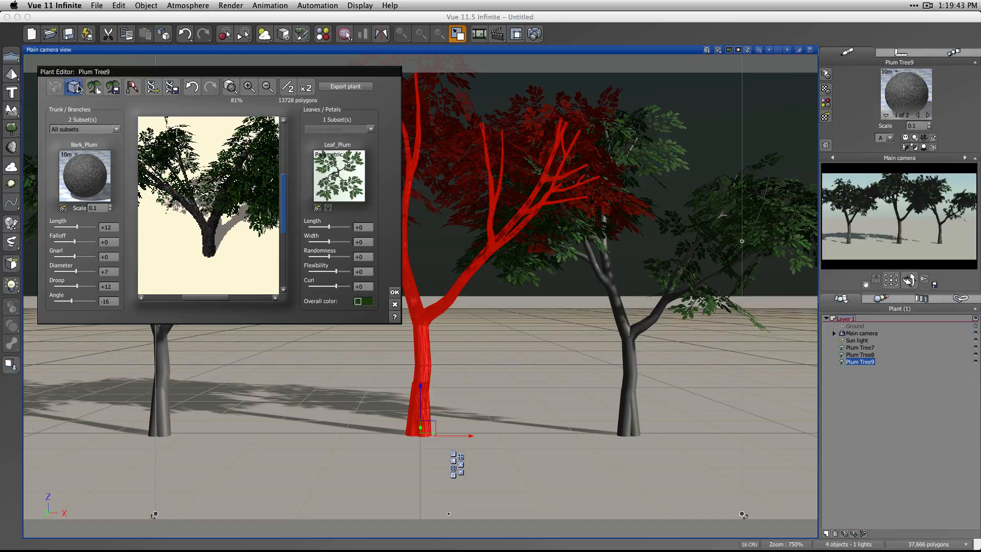
{"action": "left_click", "coordinate": [76, 88]}
{"action": "left_click", "coordinate": [81, 93]}
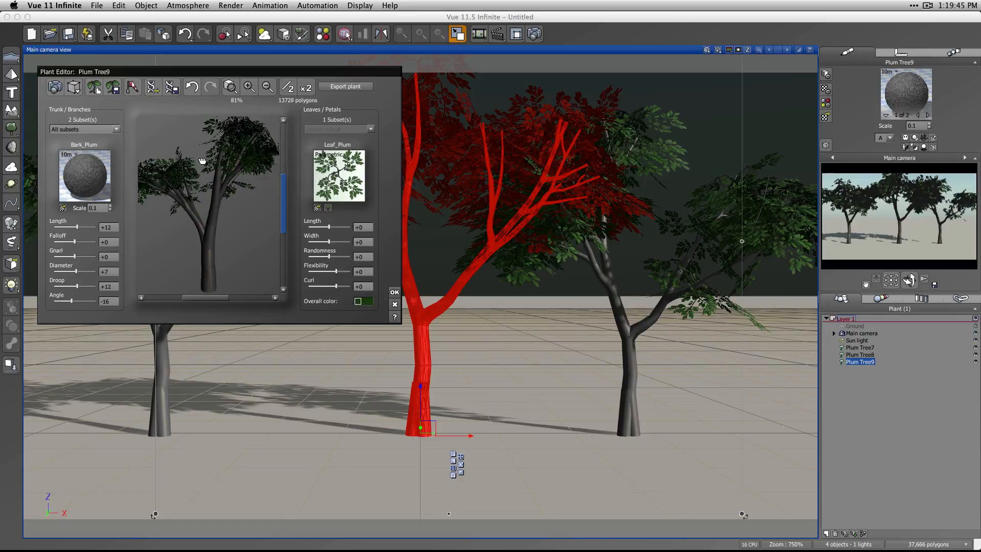
{"action": "left_click_drag", "start_coordinate": [202, 161], "coordinate": [201, 169]}
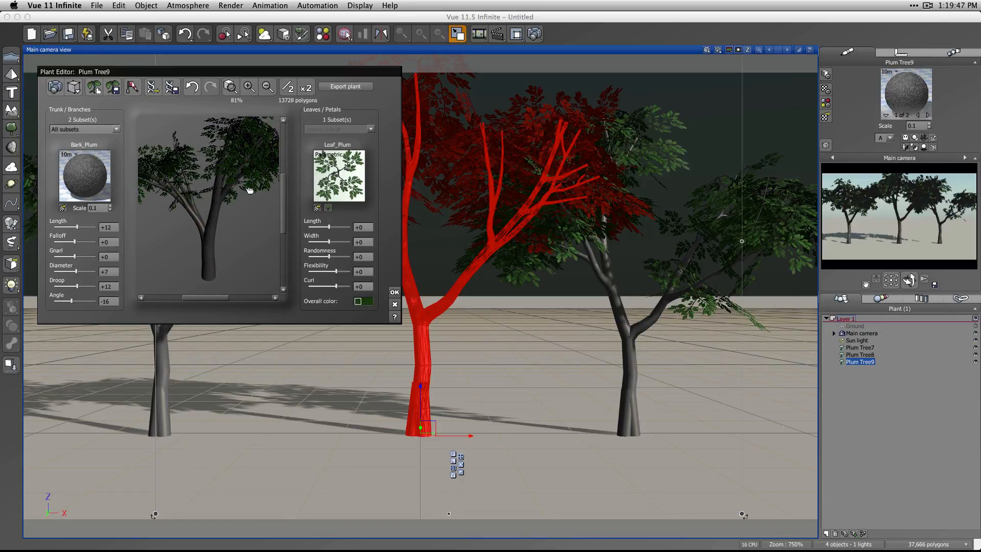
Step: Open the Leaf Editor for Leaf_Plum, examine the leaf's hooking point in the preview, and cancel the editor
{"action": "left_click", "coordinate": [329, 209]}
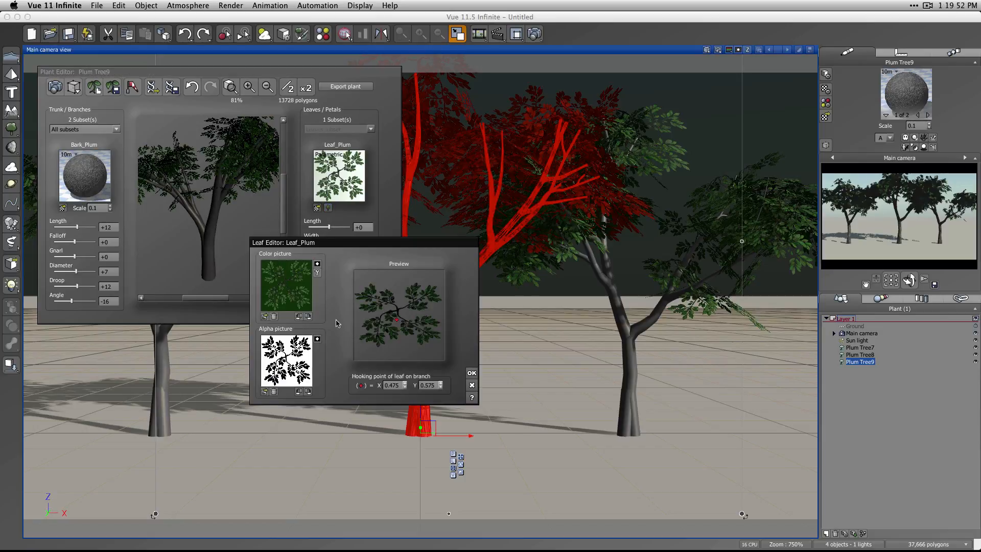
{"action": "left_click_drag", "start_coordinate": [410, 324], "coordinate": [400, 314]}
{"action": "left_click", "coordinate": [470, 385]}
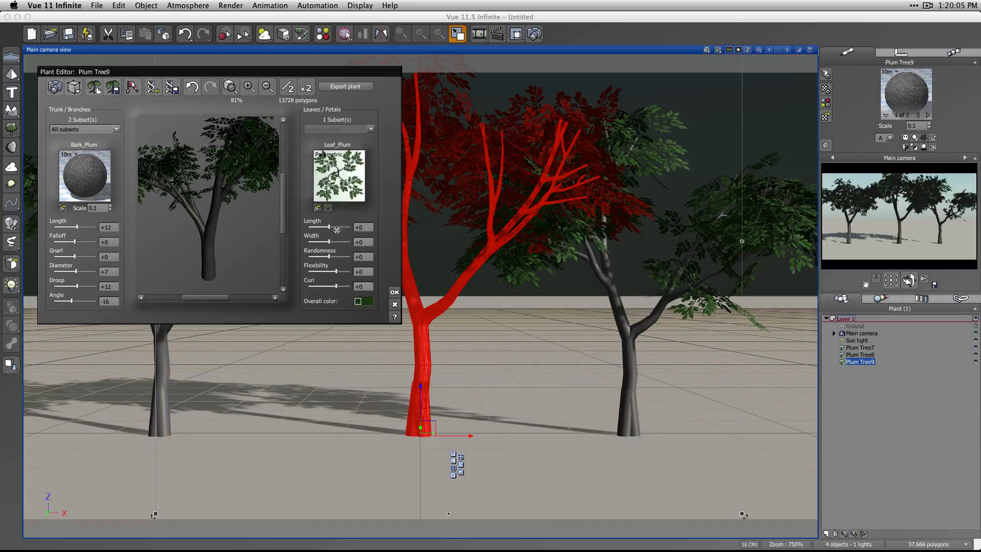
Step: Set the leaf length to +27 and inspect the foliage in the tree preview
{"action": "left_click_drag", "start_coordinate": [329, 226], "coordinate": [331, 224]}
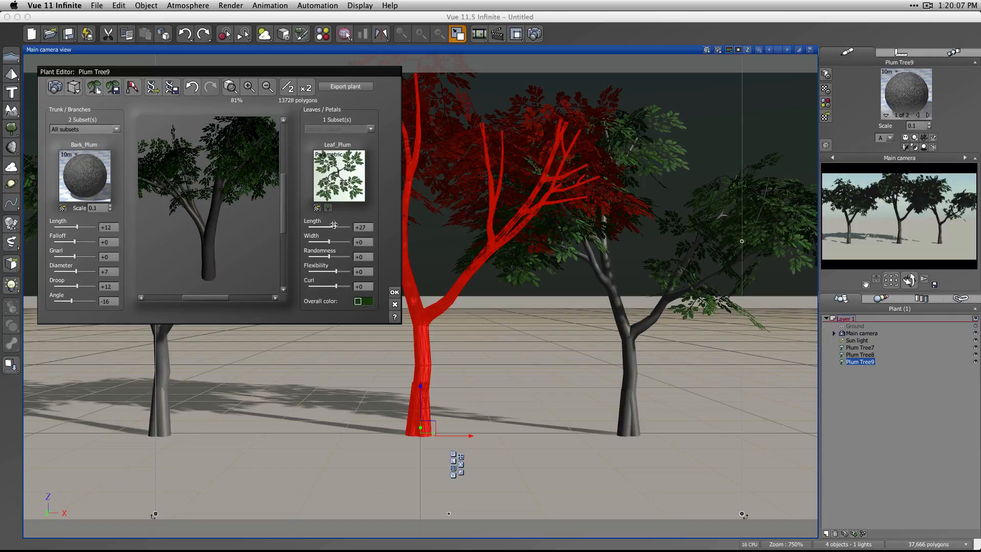
{"action": "left_click_drag", "start_coordinate": [211, 207], "coordinate": [169, 244]}
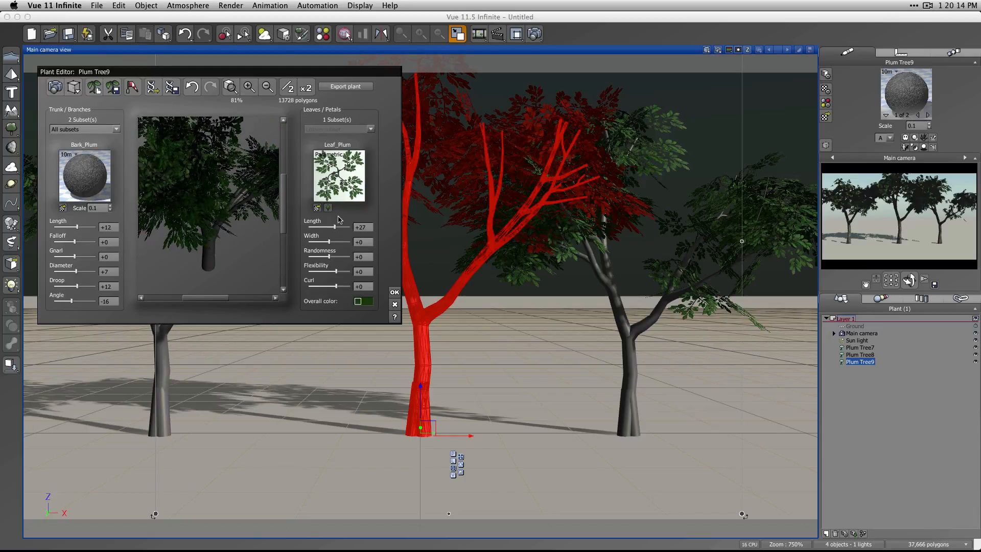
Step: Browse the material collections for a replacement leaf material and cancel the selection
{"action": "left_click", "coordinate": [316, 208]}
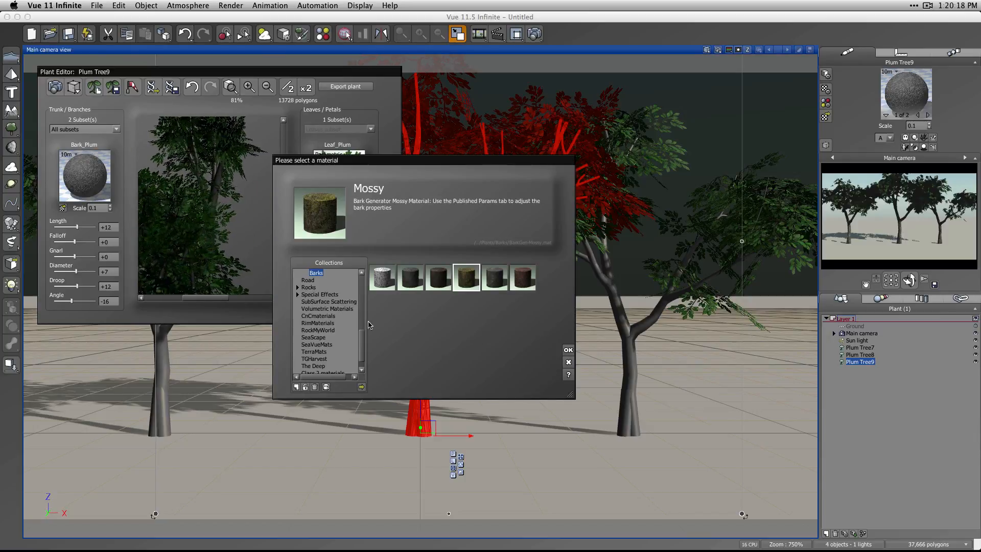
{"action": "scroll", "coordinate": [361, 319], "scroll_direction": "up", "scroll_amount": 5}
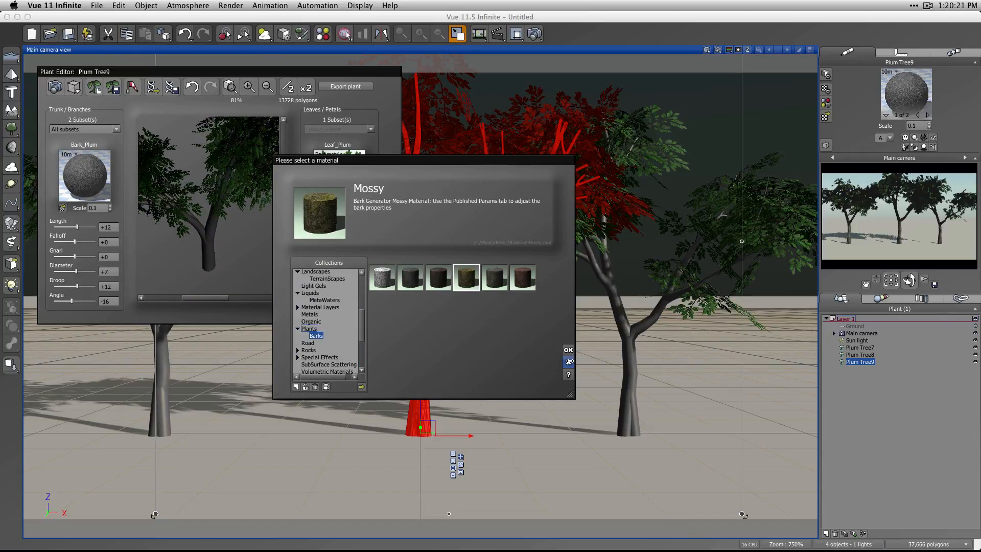
{"action": "left_click", "coordinate": [568, 362]}
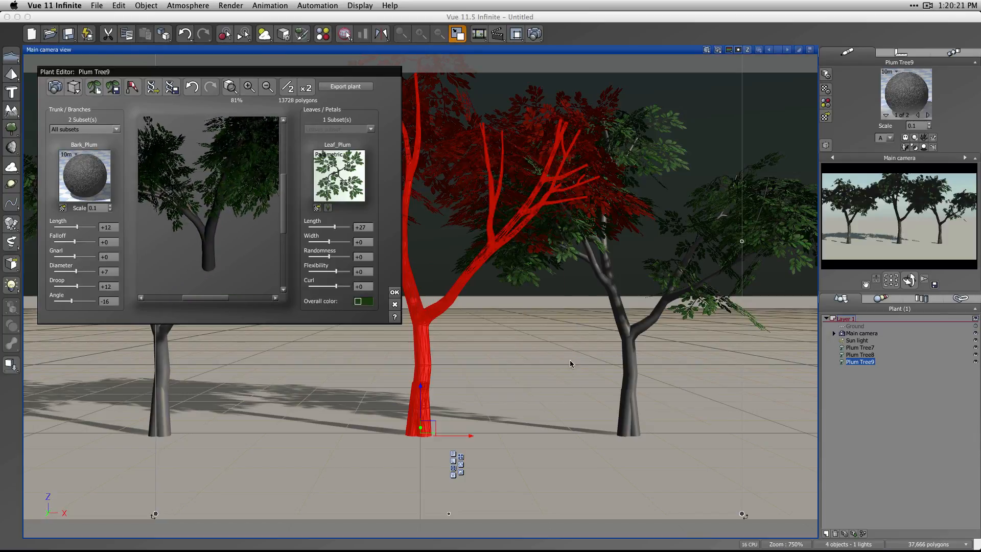
Step: Invert the alpha picture of Leaf_Plum in the Leaf Editor, accept it, and inspect the leaves in the tree preview
{"action": "left_click", "coordinate": [329, 208]}
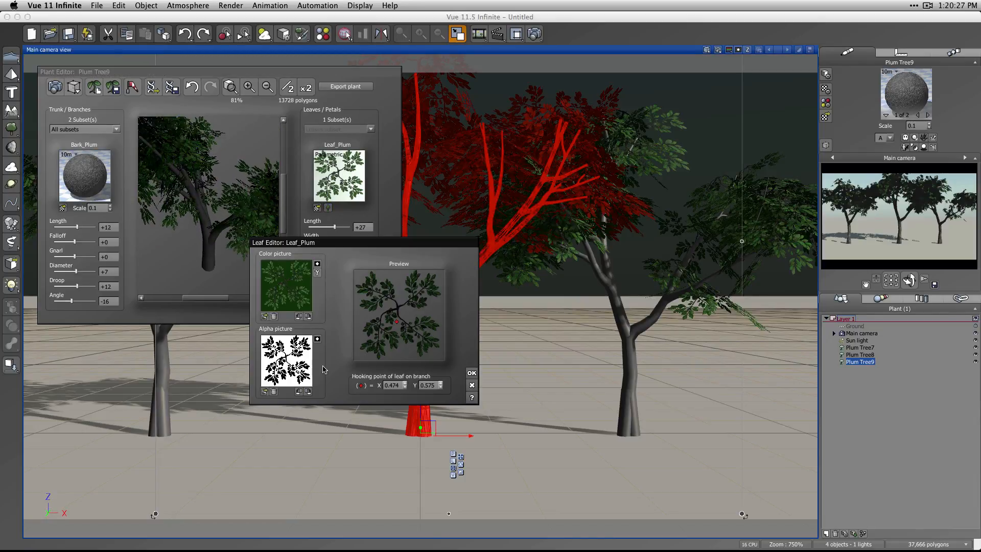
{"action": "left_click", "coordinate": [318, 338]}
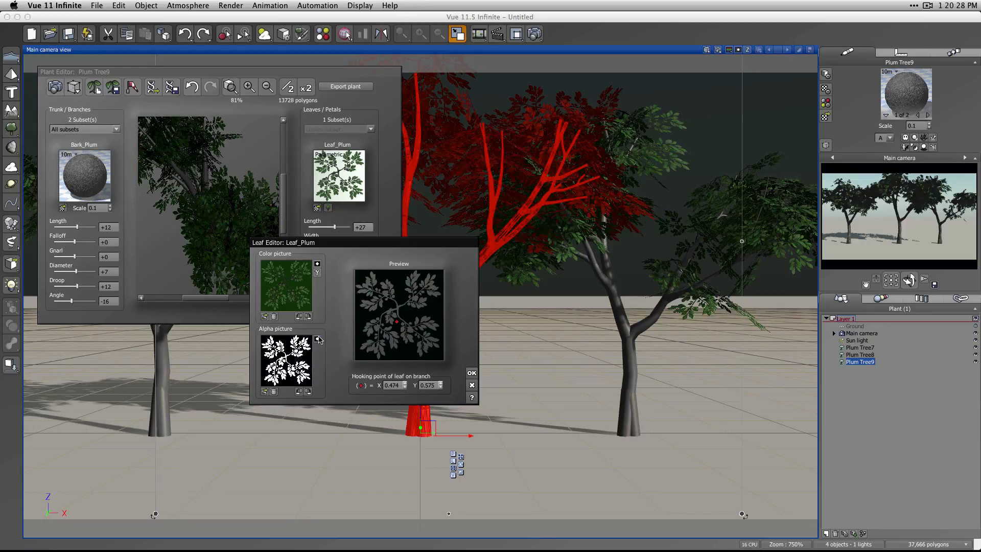
{"action": "left_click", "coordinate": [472, 373]}
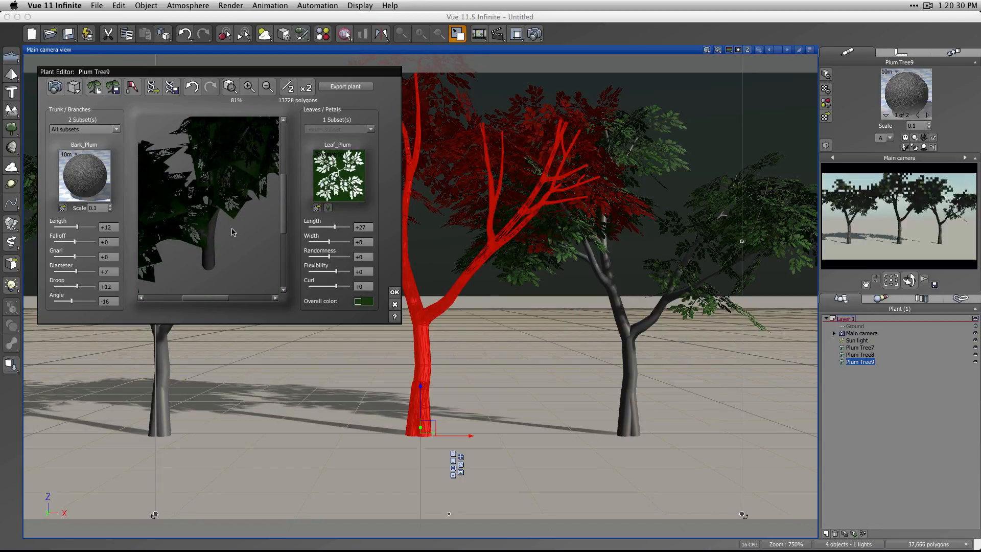
{"action": "left_click_drag", "start_coordinate": [206, 200], "coordinate": [263, 225]}
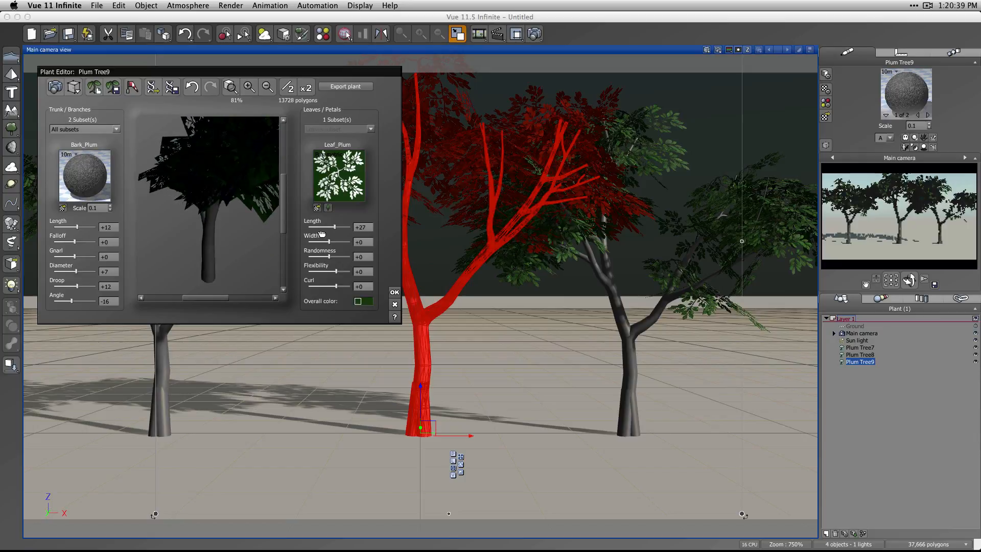
Step: Try the leaf length at +69 and at -22, inspecting the foliage in the preview
{"action": "left_click_drag", "start_coordinate": [336, 225], "coordinate": [343, 225]}
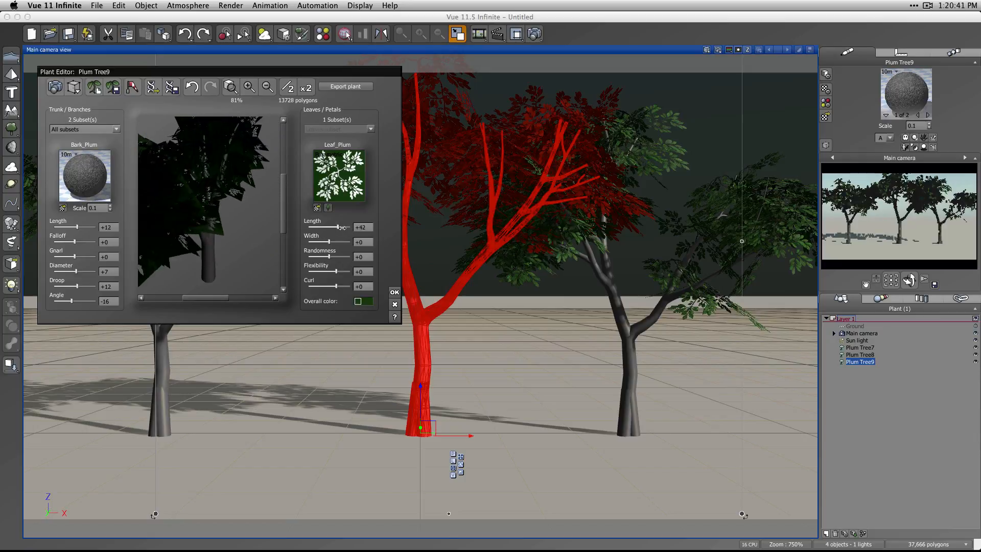
{"action": "scroll", "coordinate": [237, 231], "scroll_direction": "down", "scroll_amount": 5}
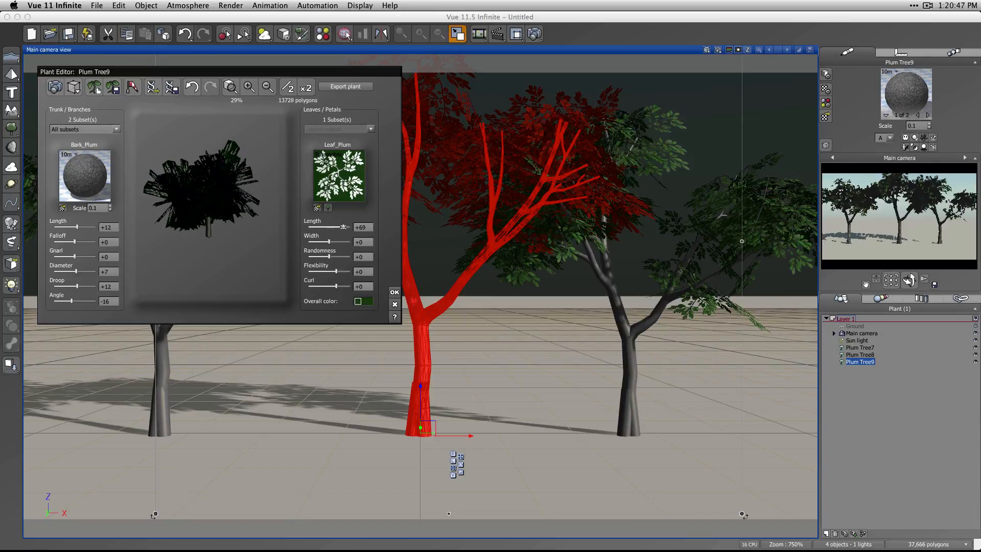
{"action": "left_click_drag", "start_coordinate": [344, 226], "coordinate": [328, 227]}
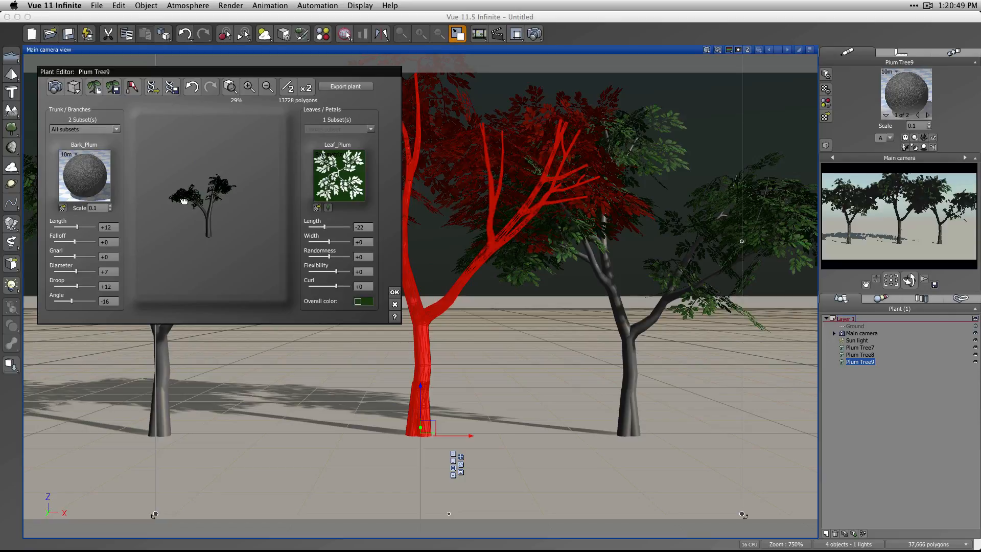
{"action": "scroll", "coordinate": [201, 211], "scroll_direction": "up", "scroll_amount": 3}
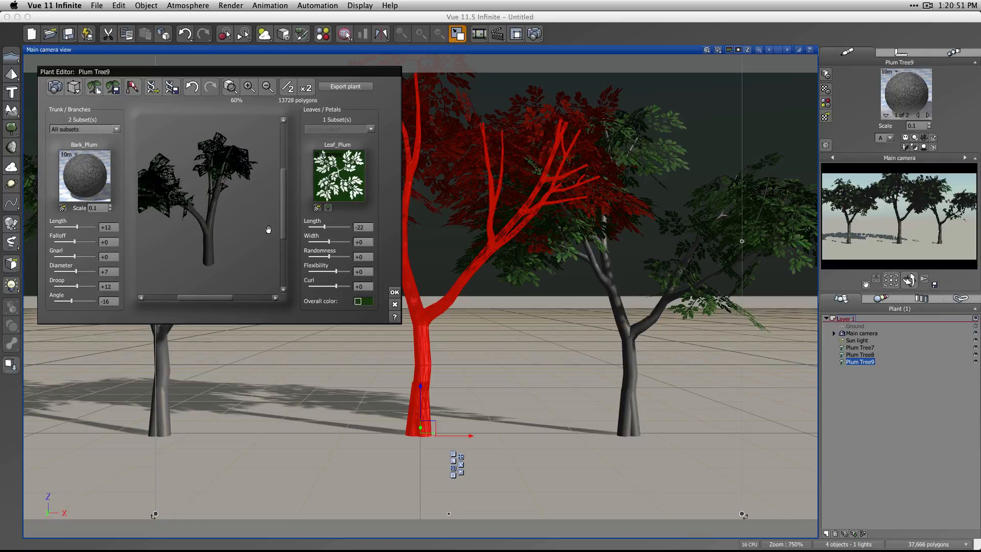
Step: Set the leaf length to -0, width to -5, randomness to +43, flexibility to +93 and curl to -41
{"action": "left_click_drag", "start_coordinate": [331, 239], "coordinate": [364, 288]}
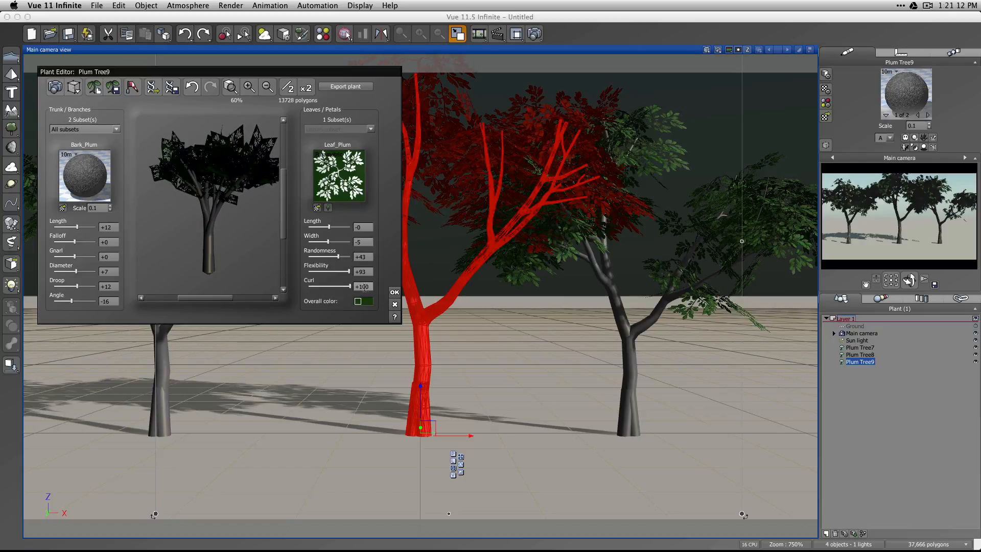
{"action": "left_click_drag", "start_coordinate": [241, 230], "coordinate": [207, 251]}
{"action": "left_click_drag", "start_coordinate": [349, 286], "coordinate": [317, 287]}
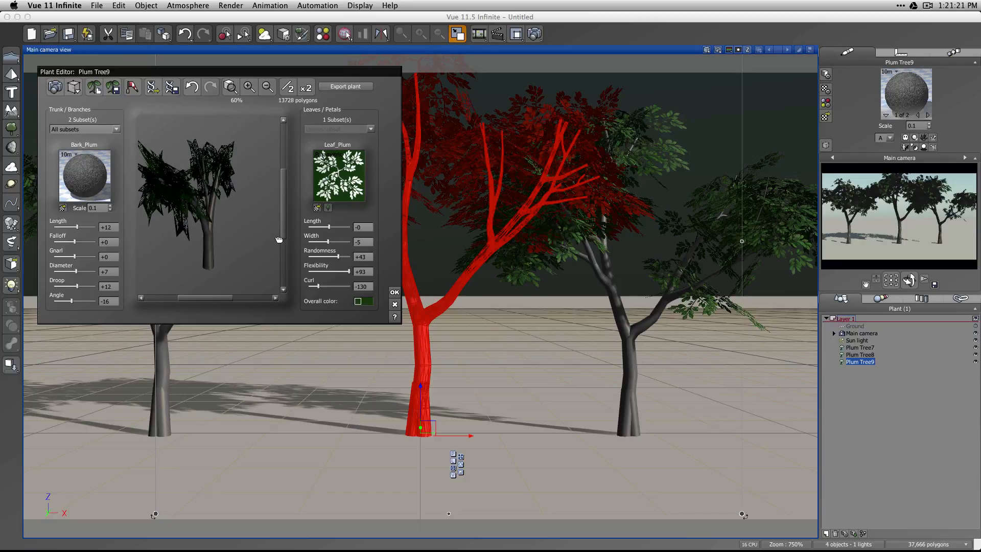
{"action": "left_click_drag", "start_coordinate": [331, 288], "coordinate": [342, 289]}
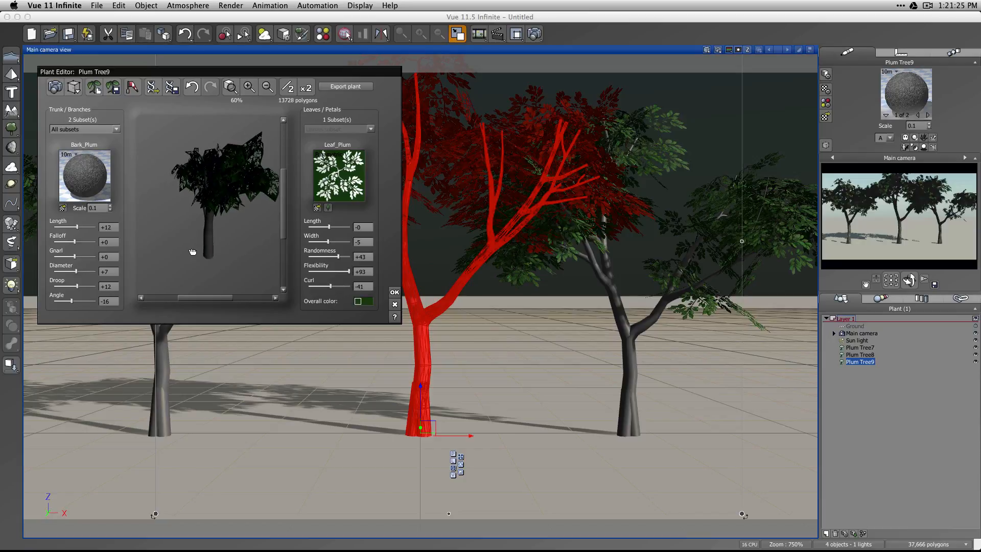
Step: Invert the Leaf_Plum alpha picture back in the Leaf Editor and inspect the foliage in the tree preview
{"action": "left_click", "coordinate": [328, 207]}
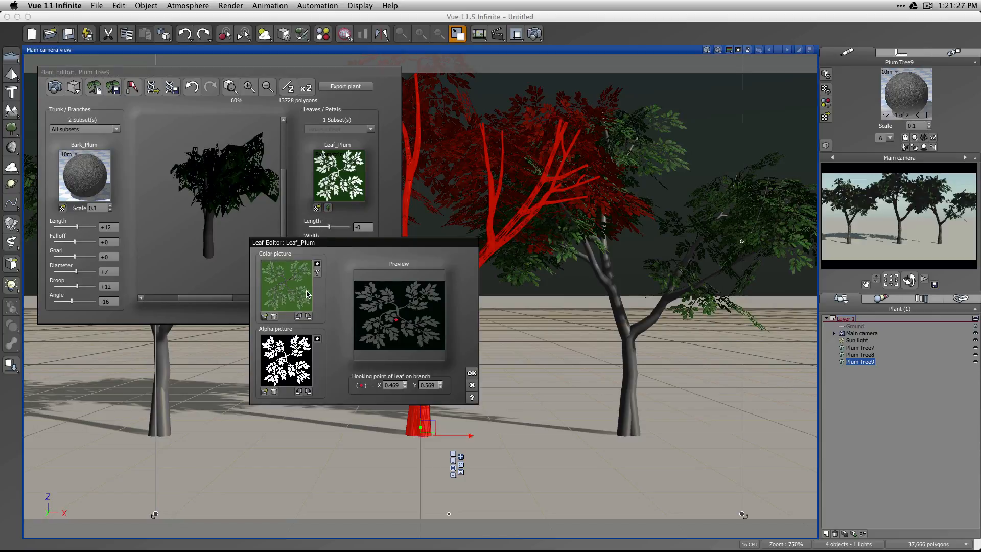
{"action": "left_click", "coordinate": [317, 338]}
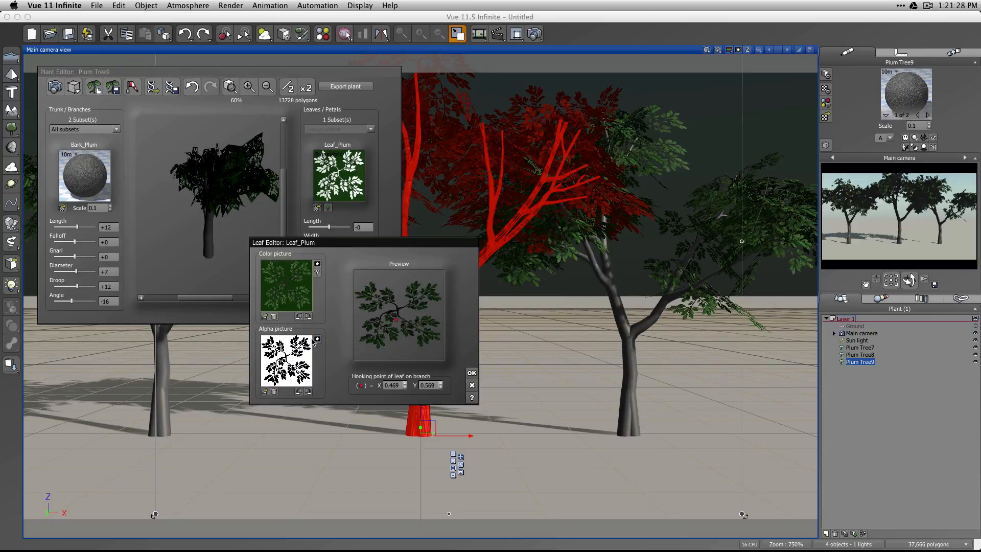
{"action": "left_click", "coordinate": [472, 373]}
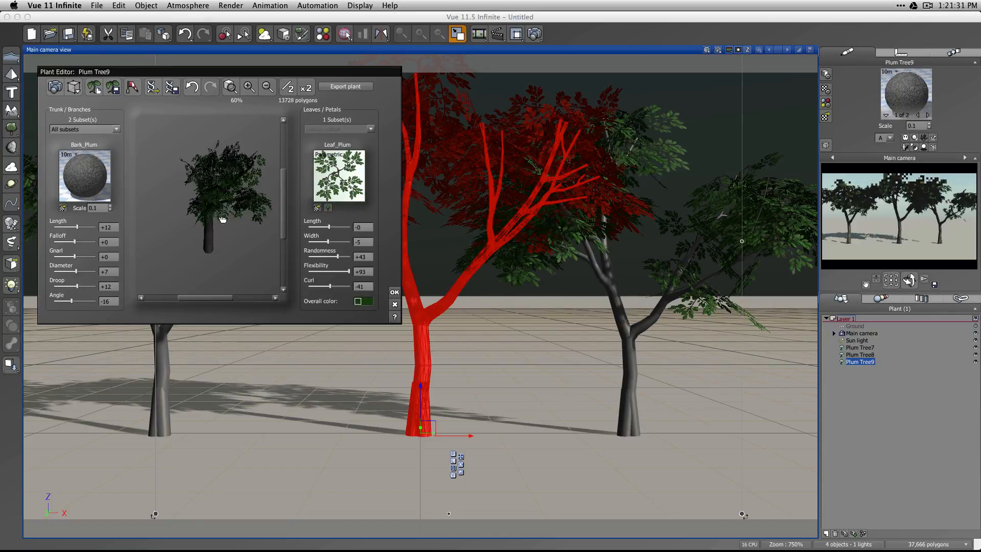
{"action": "left_click_drag", "start_coordinate": [222, 220], "coordinate": [198, 226]}
{"action": "scroll", "coordinate": [238, 203], "scroll_direction": "up", "scroll_amount": 3}
{"action": "scroll", "coordinate": [219, 214], "scroll_direction": "down", "scroll_amount": 3}
{"action": "scroll", "coordinate": [218, 214], "scroll_direction": "down", "scroll_amount": 1}
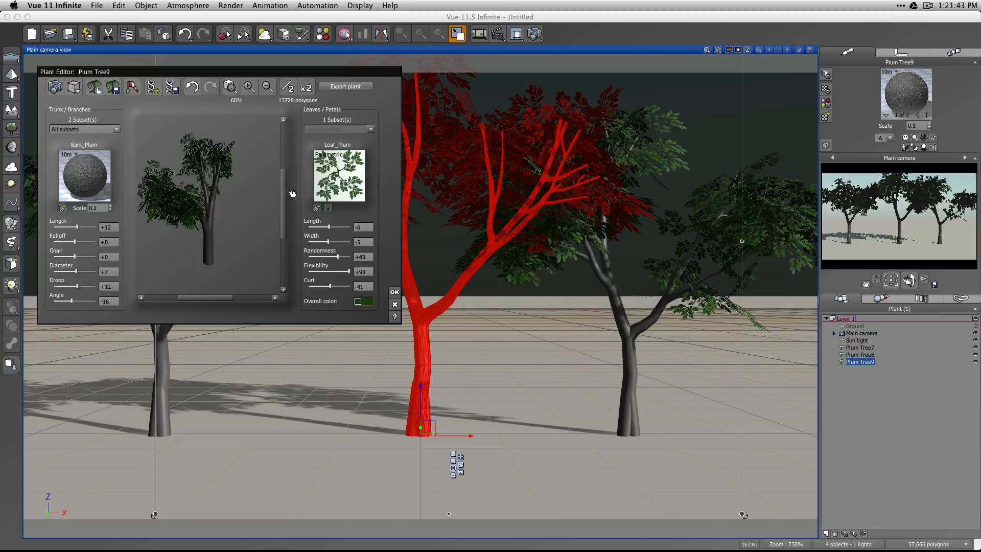
Step: Try moving the Leaf_Plum hooking point to X 0.475, Y 0.46 in the Leaf Editor, and cancel
{"action": "left_click", "coordinate": [328, 208]}
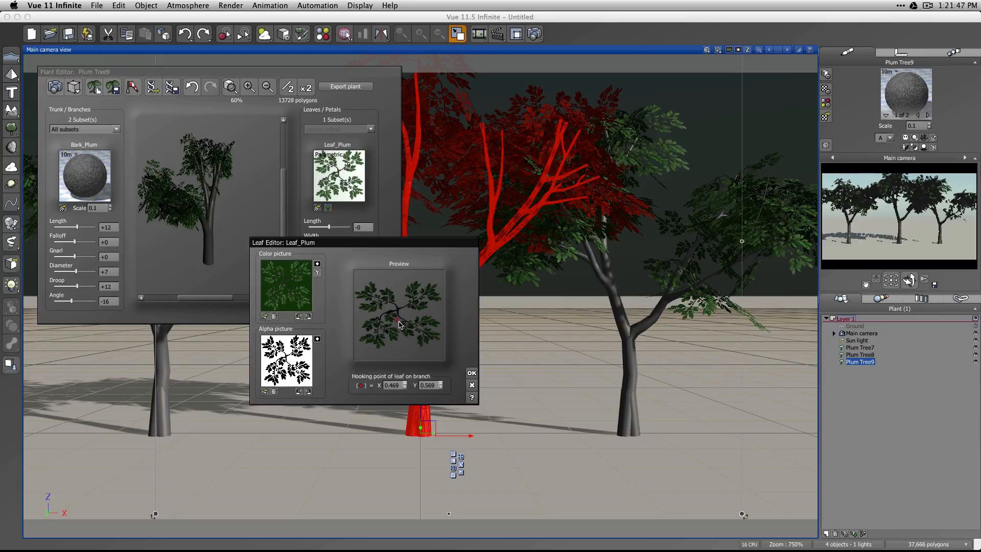
{"action": "left_click_drag", "start_coordinate": [396, 322], "coordinate": [399, 314]}
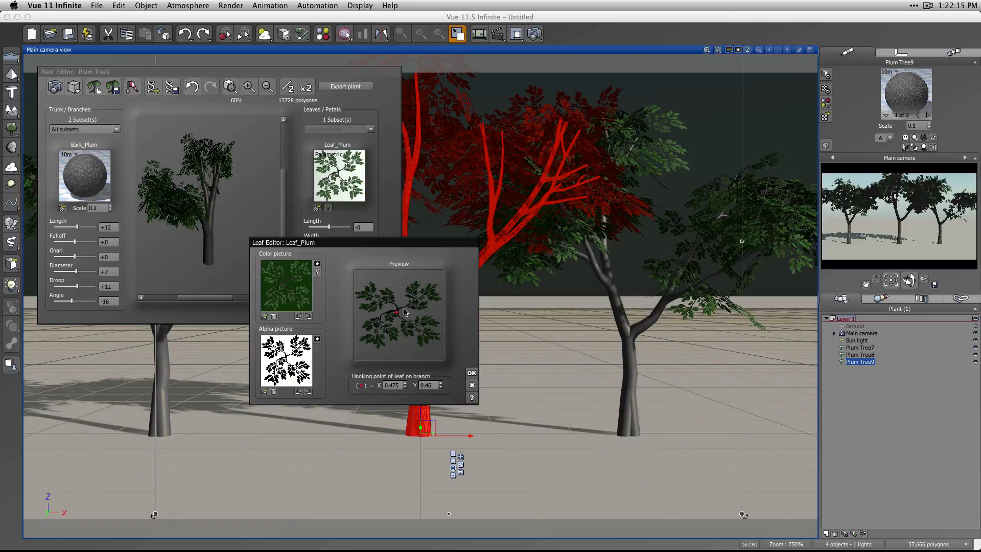
{"action": "left_click", "coordinate": [472, 385]}
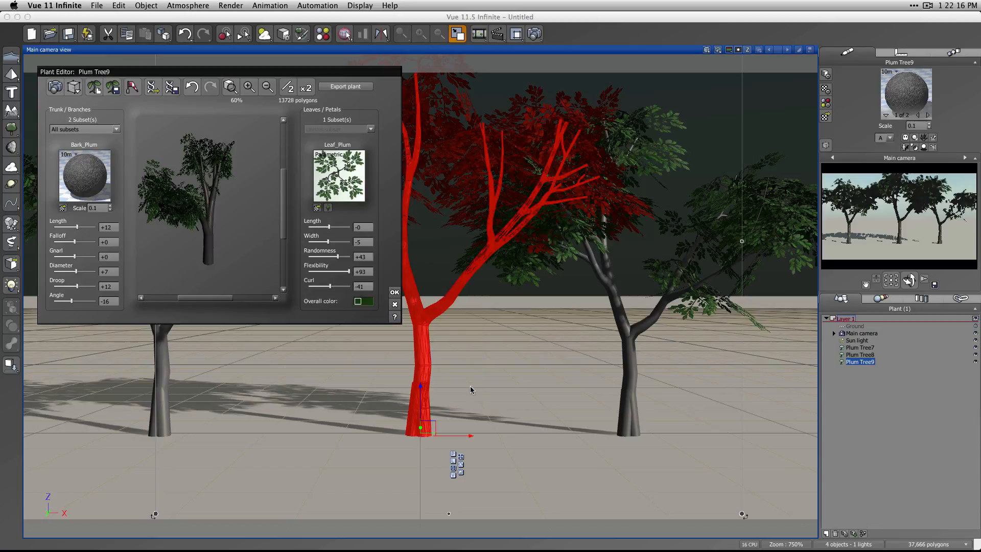
Step: Discard the plant edits and replace the selected middle Plum Tree with a Coconut Tree from the Trees collection
{"action": "left_click", "coordinate": [395, 305]}
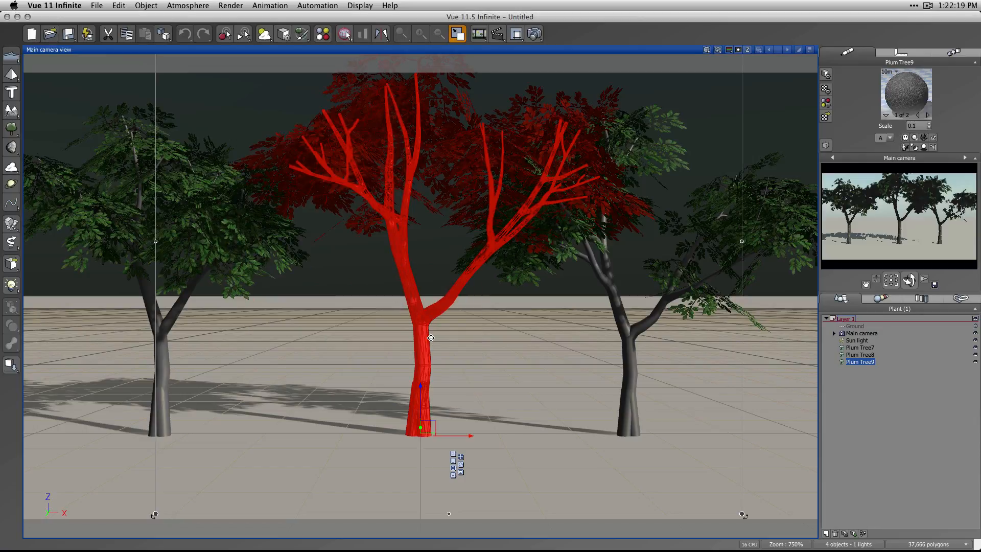
{"action": "key", "text": "BackSpace"}
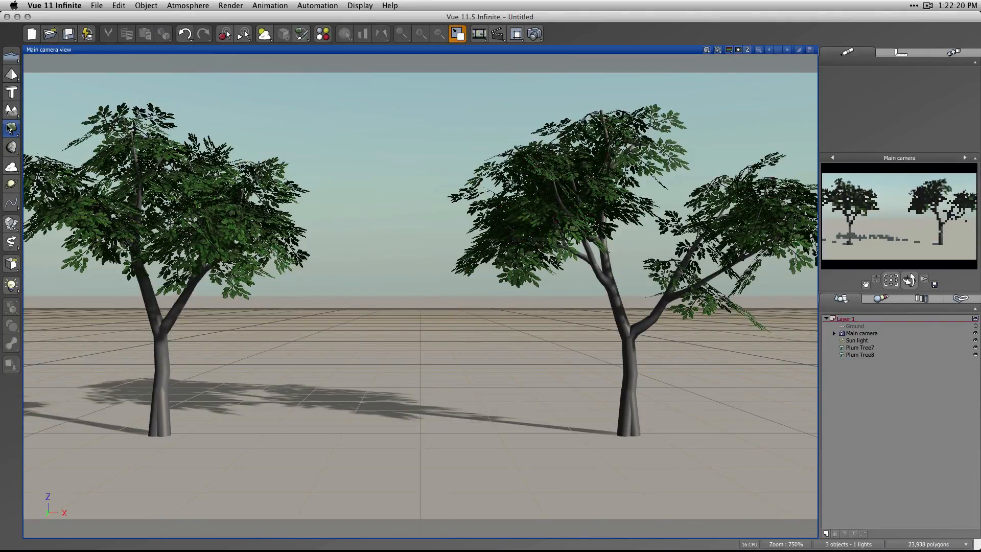
{"action": "left_click", "coordinate": [10, 127]}
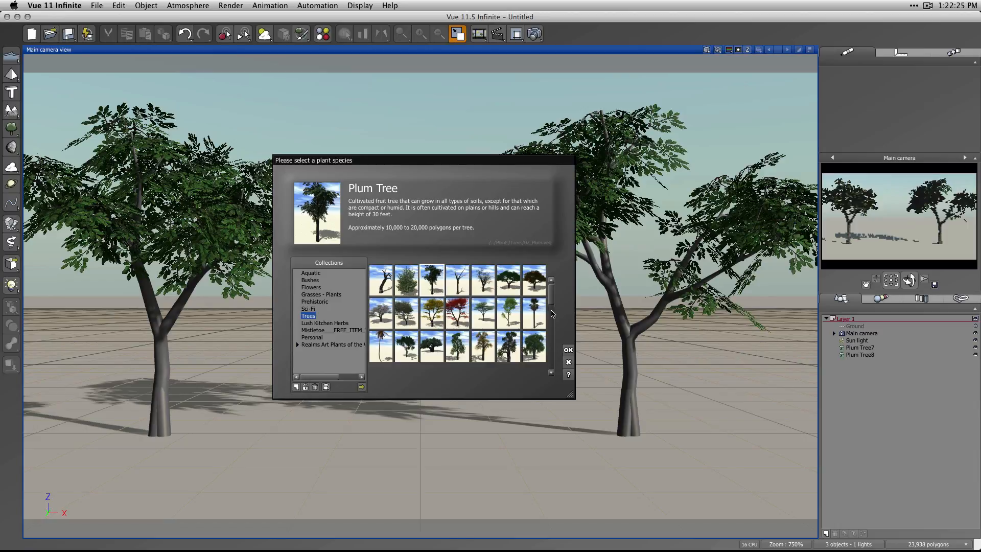
{"action": "left_click", "coordinate": [535, 314]}
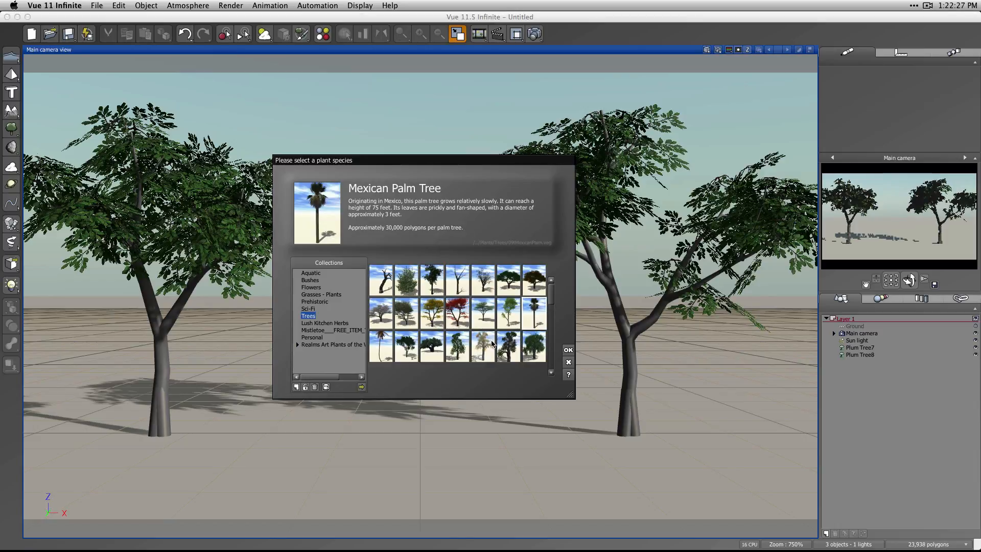
{"action": "left_click", "coordinate": [381, 346]}
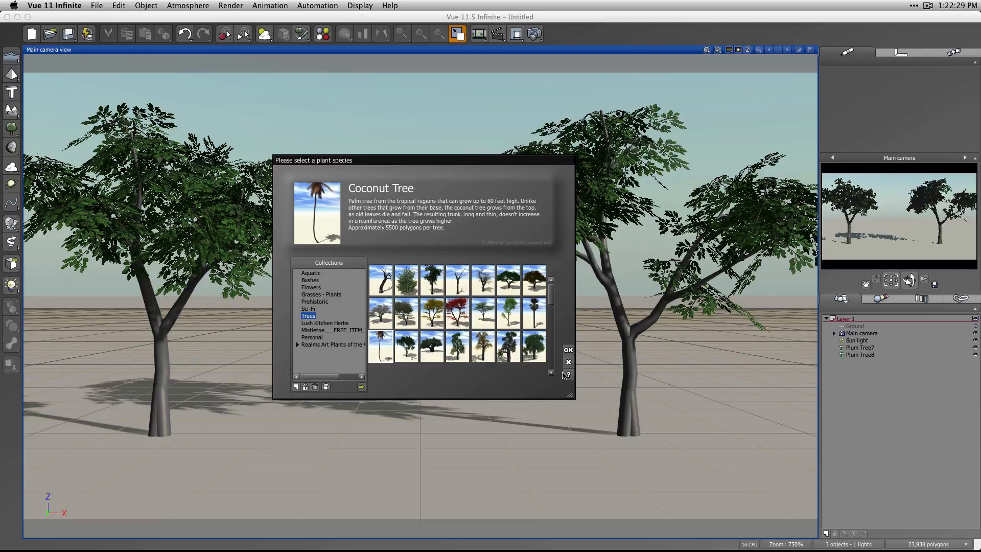
{"action": "left_click", "coordinate": [568, 351]}
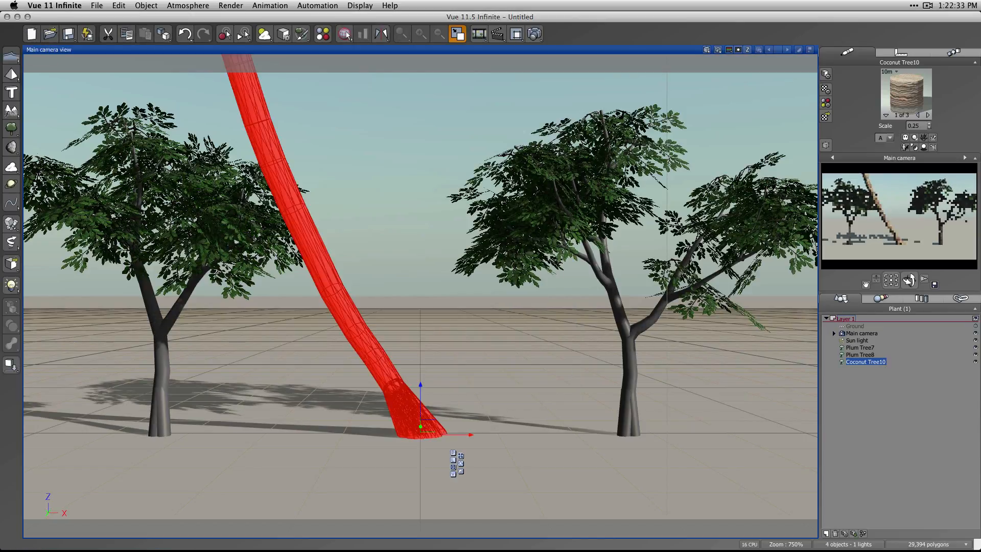
Step: Rotate and pull back the main camera so the whole Coconut Tree fits in the view
{"action": "left_click", "coordinate": [891, 280]}
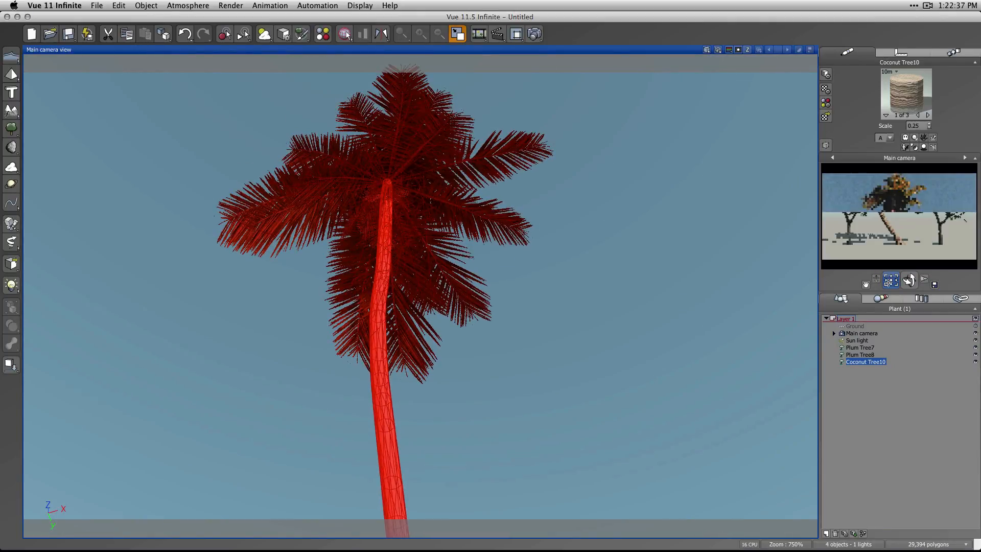
{"action": "left_click_drag", "start_coordinate": [891, 280], "coordinate": [891, 343]}
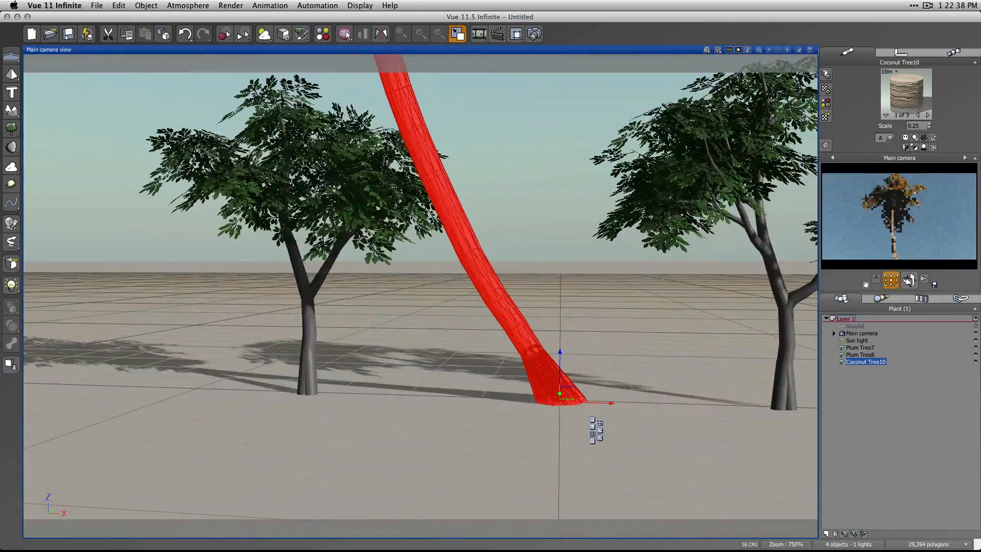
{"action": "left_click_drag", "start_coordinate": [875, 278], "coordinate": [875, 320]}
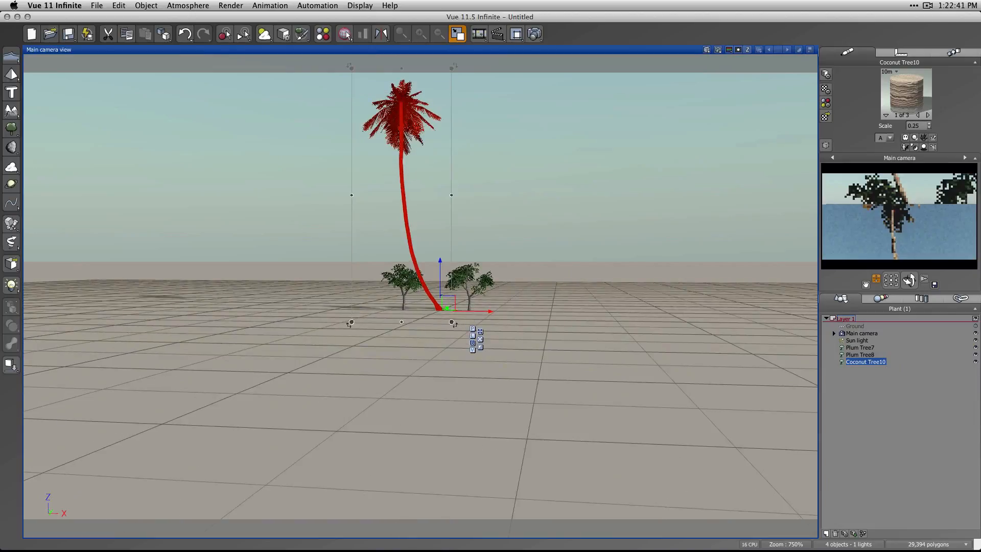
Step: Check the Coconut Tree's size and set its trunk length to -25 for All subsets in the Plant Editor
{"action": "double_click", "coordinate": [868, 362]}
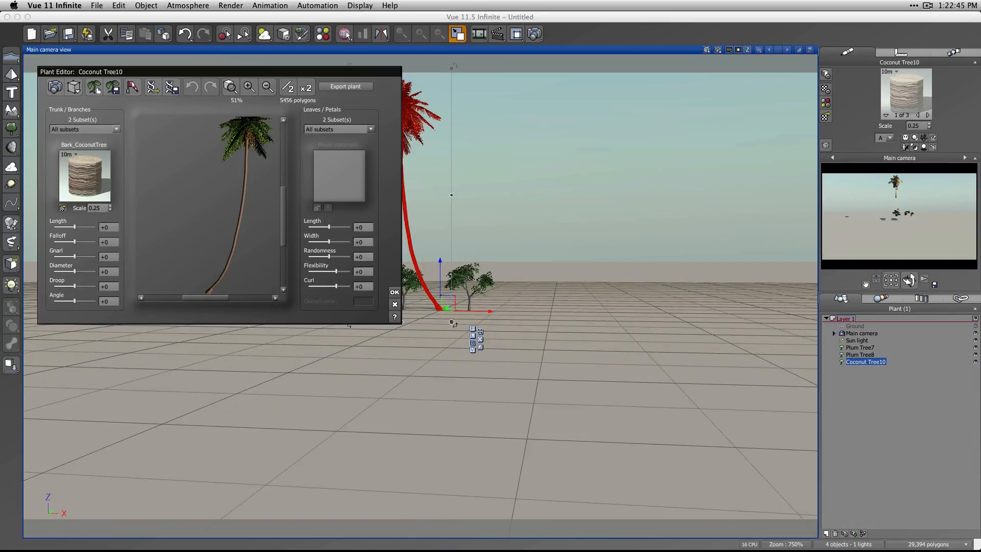
{"action": "left_click", "coordinate": [901, 52]}
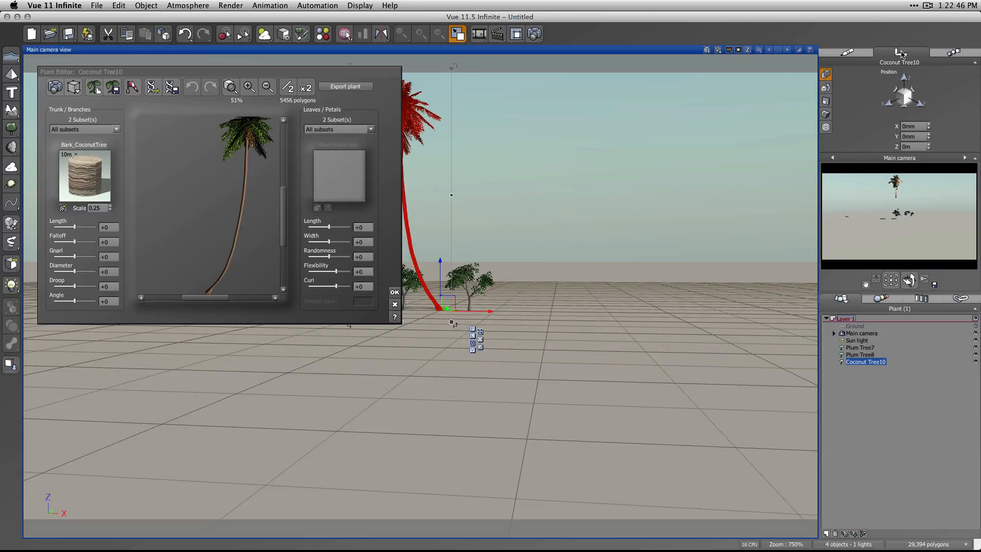
{"action": "left_click", "coordinate": [826, 101]}
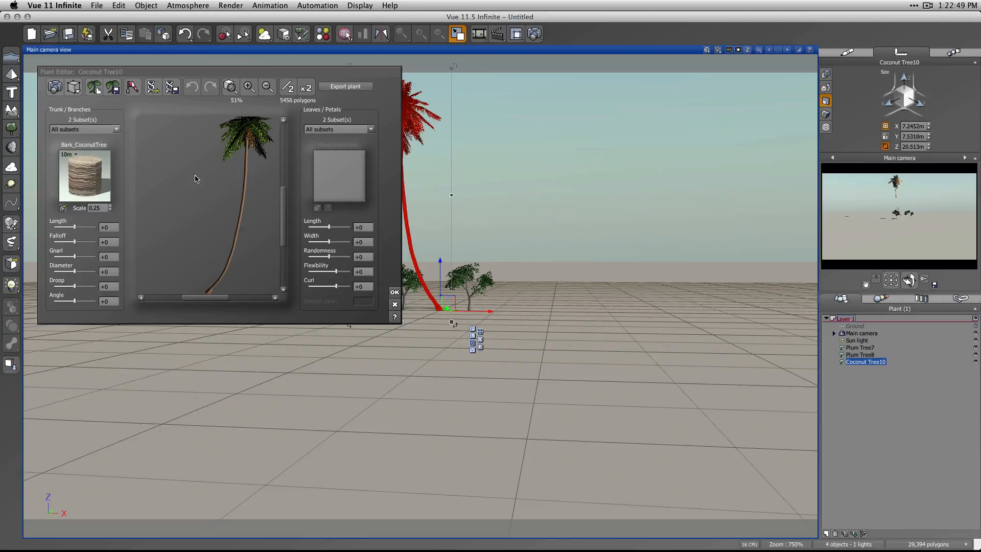
{"action": "left_click_drag", "start_coordinate": [74, 229], "coordinate": [69, 230]}
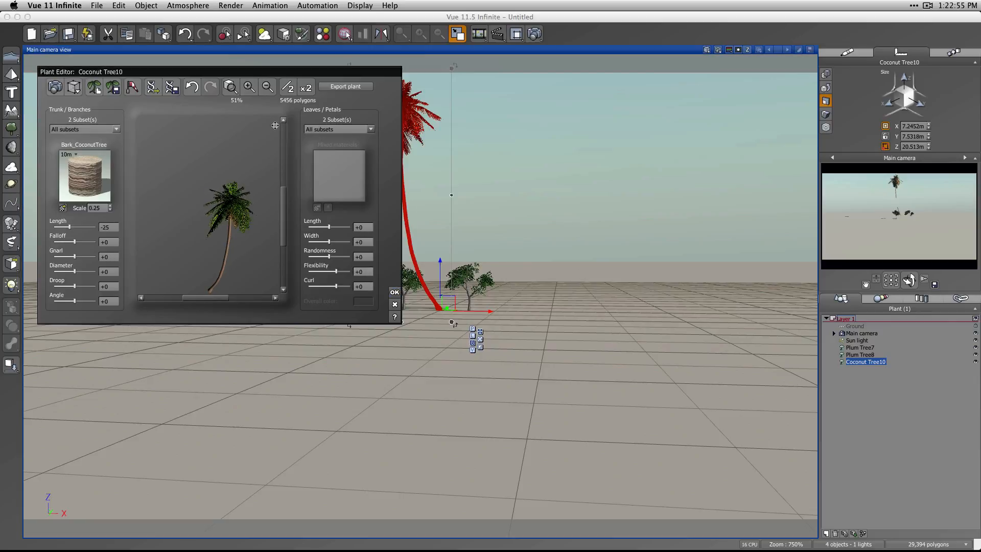
{"action": "left_click_drag", "start_coordinate": [245, 72], "coordinate": [580, 99]}
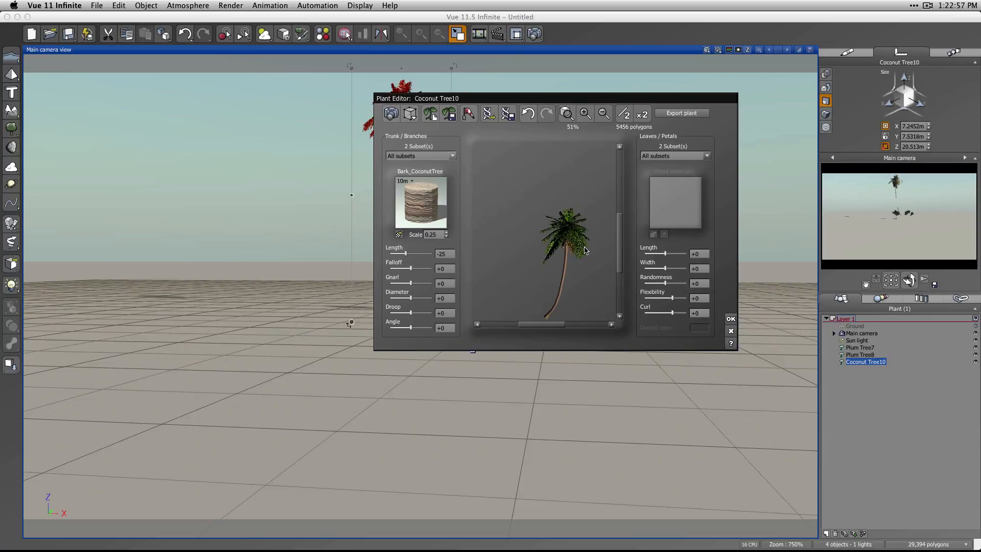
Step: Examine the Leaves subset's Leaf_CoconutGreen pictures and hooking point in the Leaf Editor, and close the editor
{"action": "left_click_drag", "start_coordinate": [620, 244], "coordinate": [619, 259]}
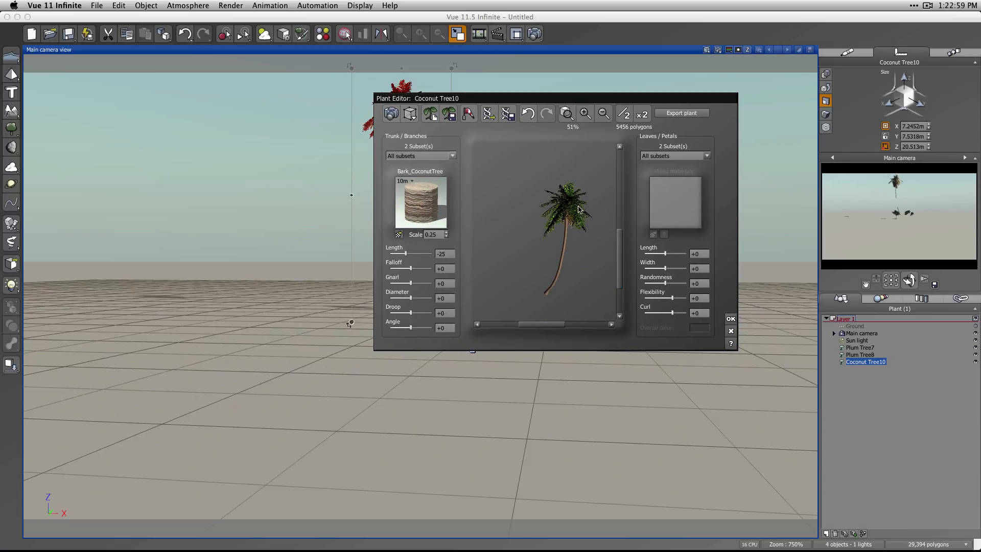
{"action": "left_click", "coordinate": [697, 156]}
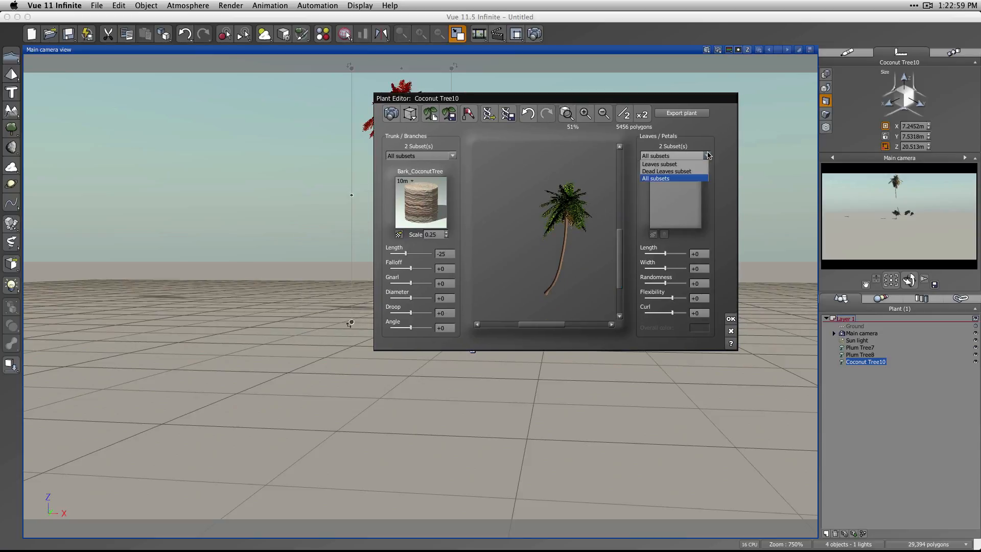
{"action": "left_click", "coordinate": [669, 164]}
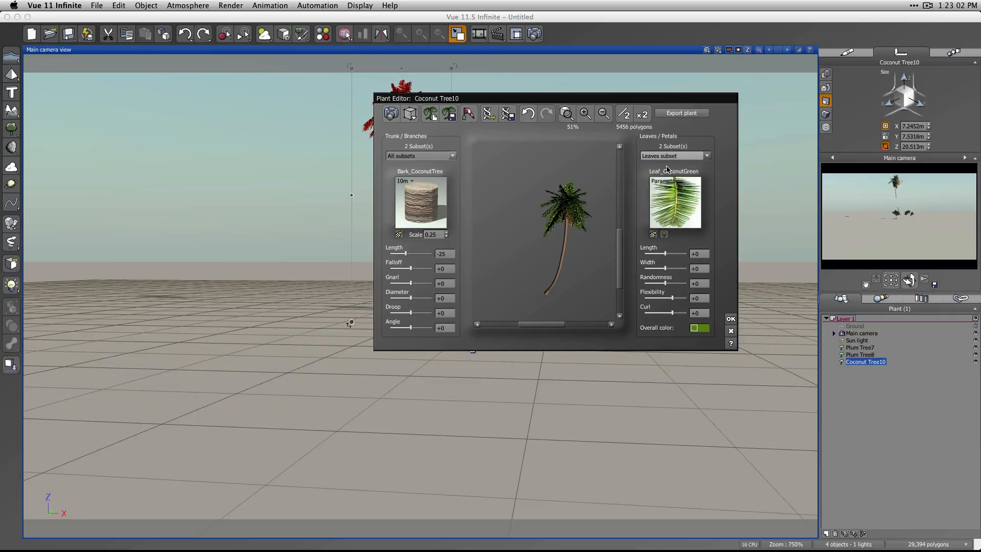
{"action": "left_click", "coordinate": [664, 234]}
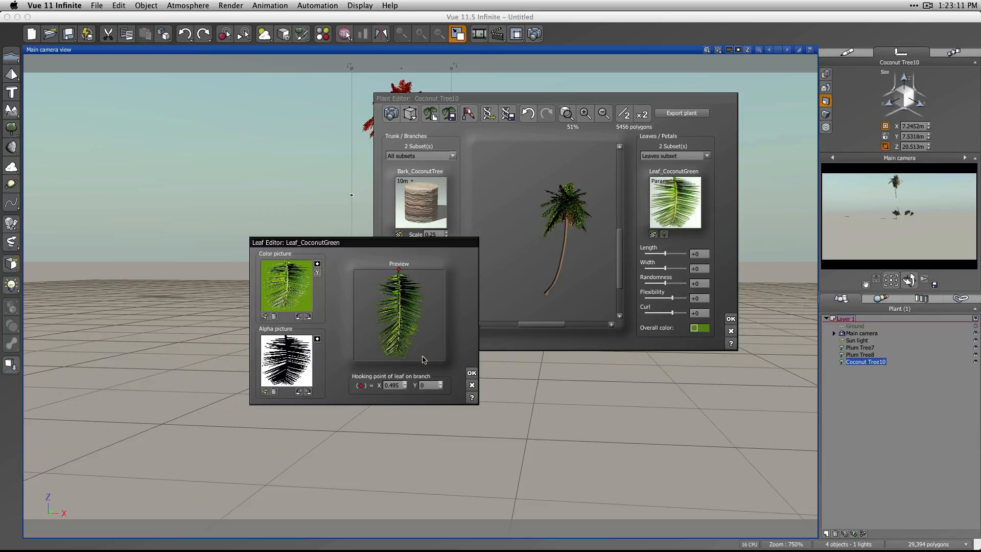
{"action": "left_click", "coordinate": [472, 374]}
Step: Set the Dead Leaves subset's length to +15 and width to -15
{"action": "left_click", "coordinate": [707, 156]}
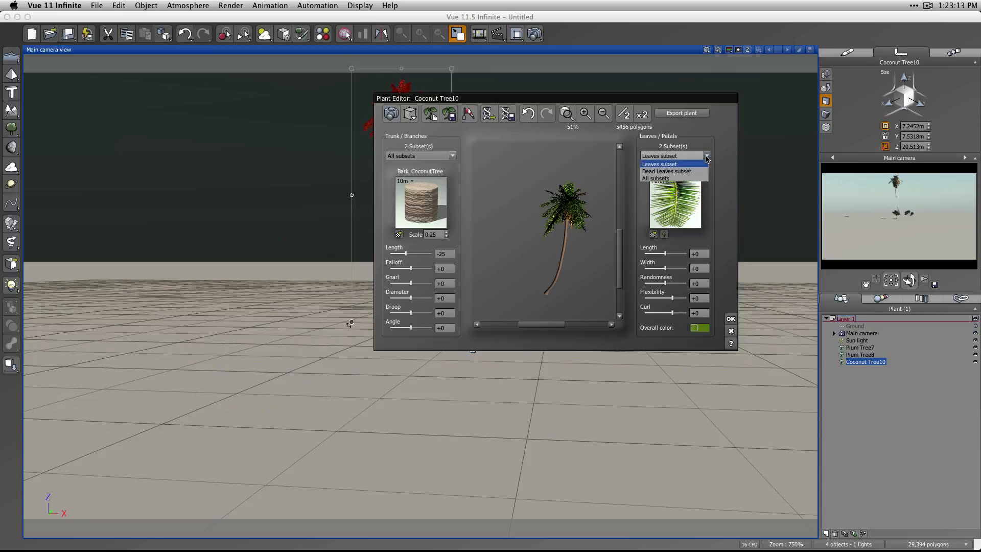
{"action": "left_click", "coordinate": [685, 172]}
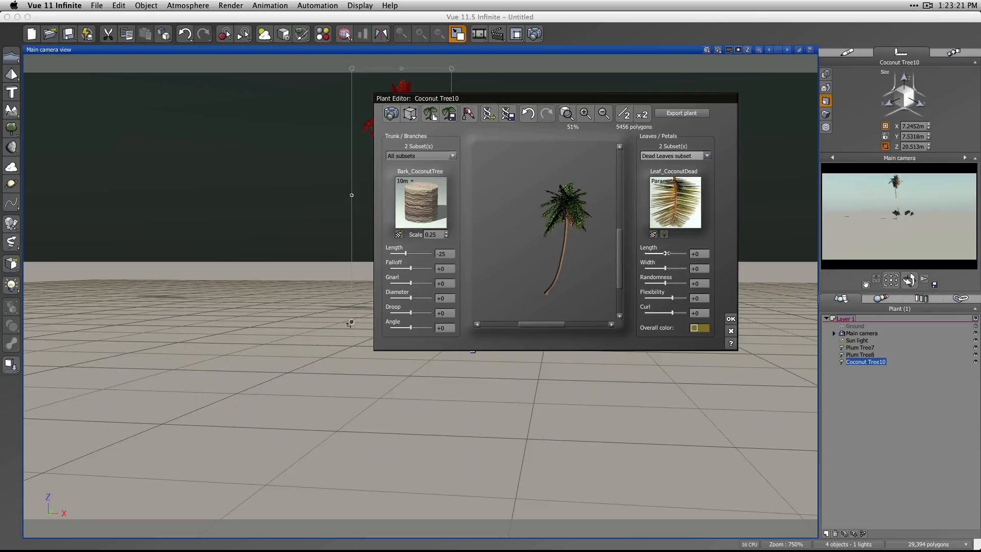
{"action": "left_click_drag", "start_coordinate": [667, 253], "coordinate": [663, 269]}
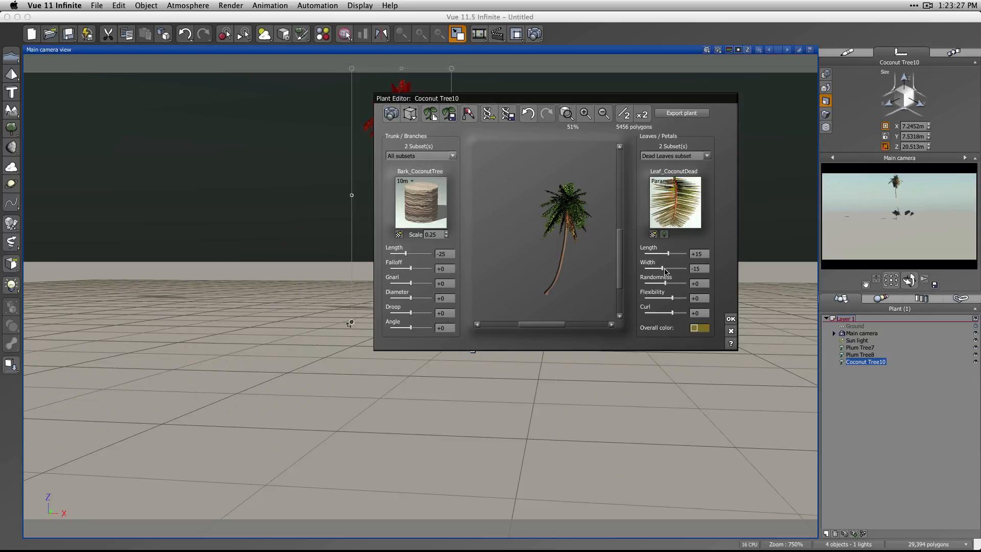
Step: Set the green Leaves subset's length to -7
{"action": "left_click", "coordinate": [704, 156]}
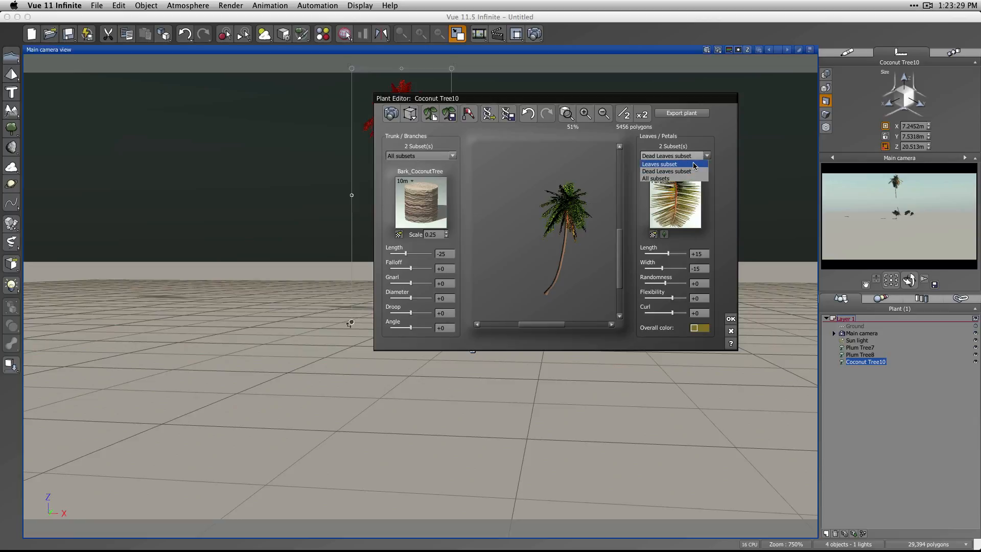
{"action": "left_click", "coordinate": [674, 164]}
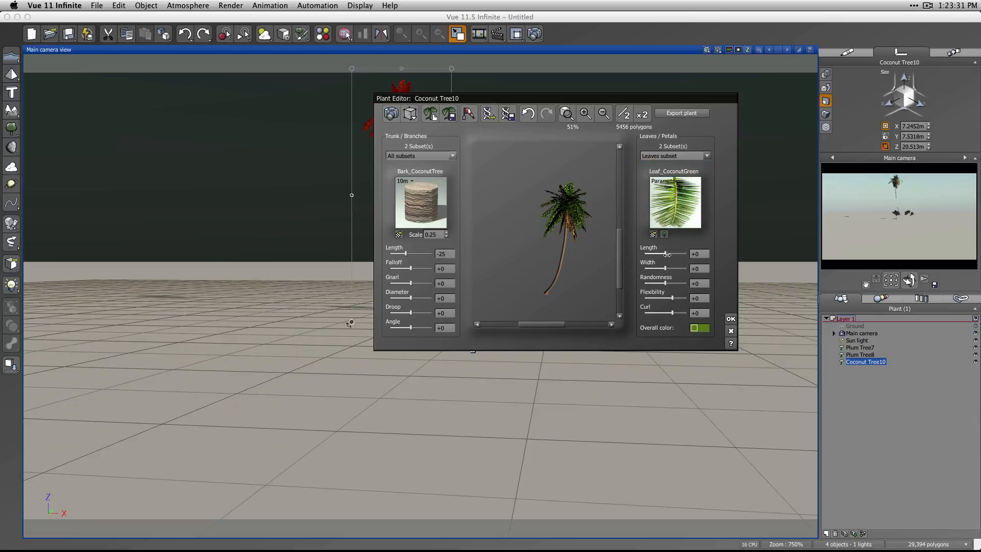
{"action": "left_click_drag", "start_coordinate": [664, 253], "coordinate": [663, 253]}
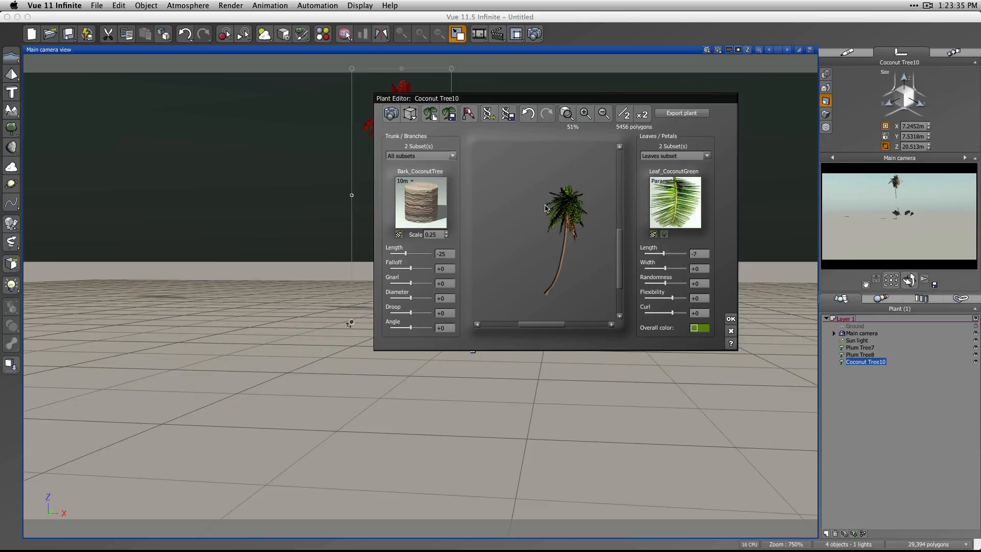
Step: Examine the Coconut Tree's crown and trunk from several sides in the plant preview, and render the preview
{"action": "left_click_drag", "start_coordinate": [588, 220], "coordinate": [588, 200]}
{"action": "scroll", "coordinate": [557, 223], "scroll_direction": "up", "scroll_amount": 2}
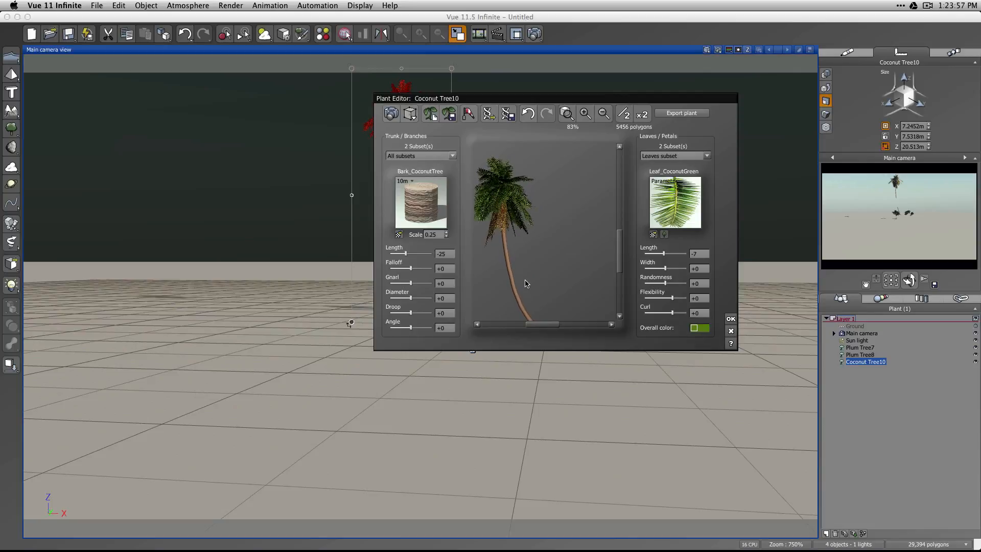
{"action": "mouse_move", "coordinate": [530, 264]}
{"action": "left_mouse_down"}
{"action": "mouse_move", "coordinate": [546, 263]}
{"action": "mouse_move", "coordinate": [556, 281]}
{"action": "mouse_move", "coordinate": [560, 252]}
{"action": "mouse_move", "coordinate": [514, 255]}
{"action": "mouse_move", "coordinate": [534, 264]}
{"action": "left_mouse_up"}
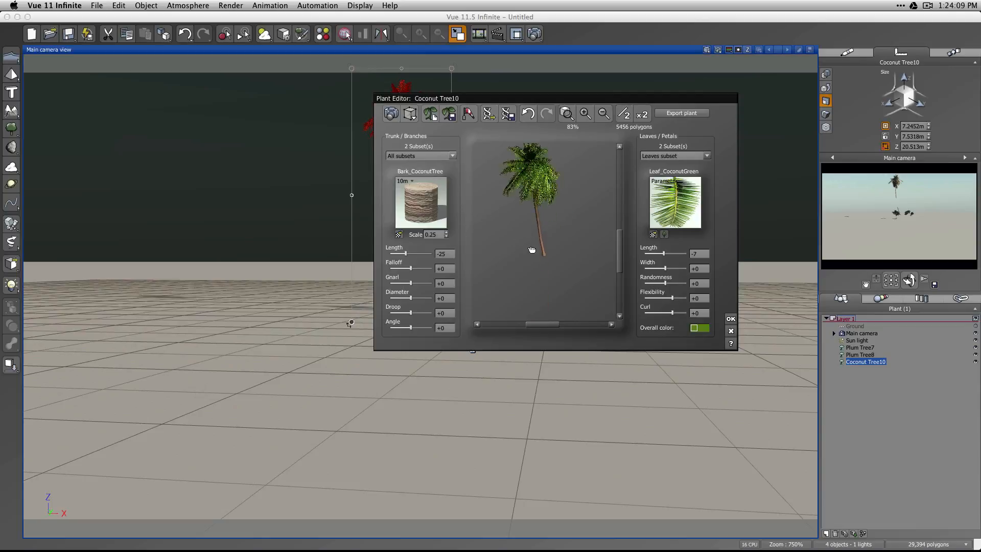
{"action": "scroll", "coordinate": [532, 220], "scroll_direction": "up", "scroll_amount": 3}
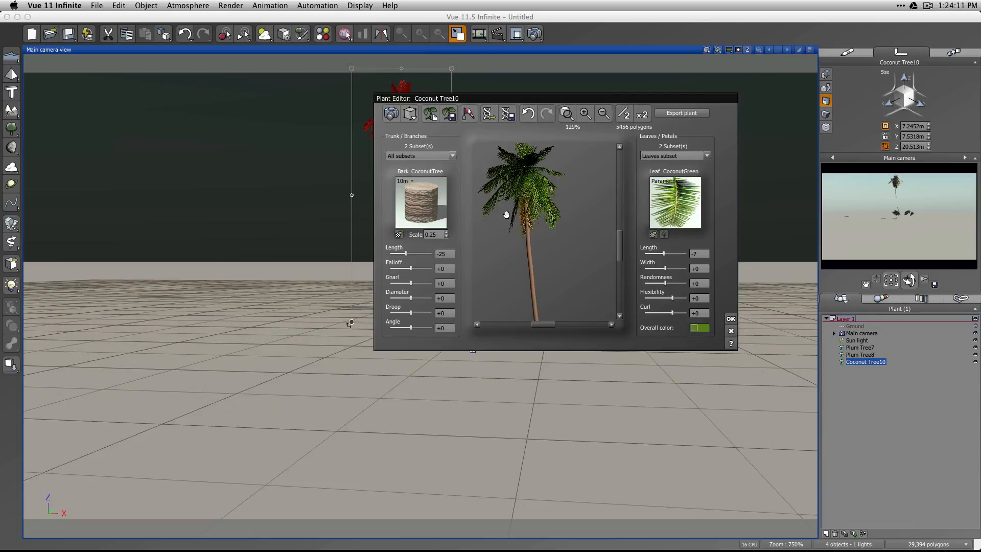
{"action": "left_click_drag", "start_coordinate": [496, 206], "coordinate": [622, 242]}
{"action": "left_click_drag", "start_coordinate": [567, 261], "coordinate": [564, 239]}
{"action": "scroll", "coordinate": [565, 239], "scroll_direction": "down", "scroll_amount": 3}
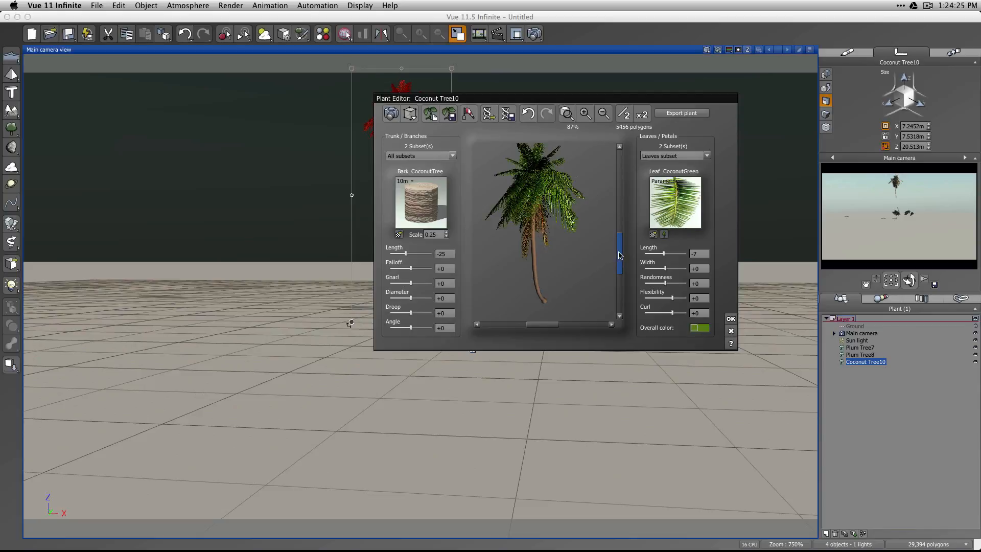
{"action": "mouse_move", "coordinate": [619, 253]}
{"action": "left_mouse_down"}
{"action": "mouse_move", "coordinate": [619, 239]}
{"action": "mouse_move", "coordinate": [619, 247]}
{"action": "left_mouse_up"}
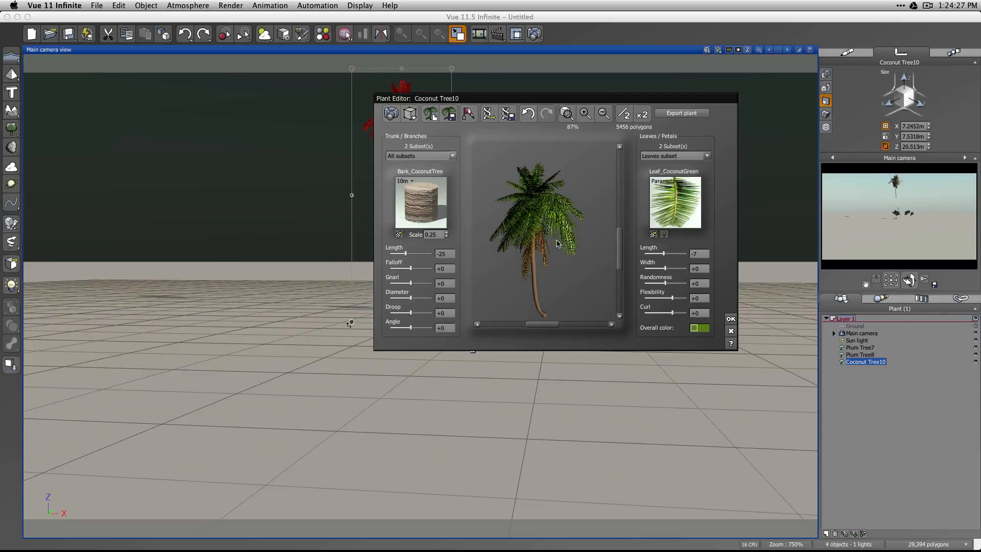
{"action": "mouse_move", "coordinate": [559, 243]}
{"action": "left_mouse_down"}
{"action": "mouse_move", "coordinate": [558, 252]}
{"action": "mouse_move", "coordinate": [526, 250]}
{"action": "mouse_move", "coordinate": [576, 241]}
{"action": "left_mouse_up"}
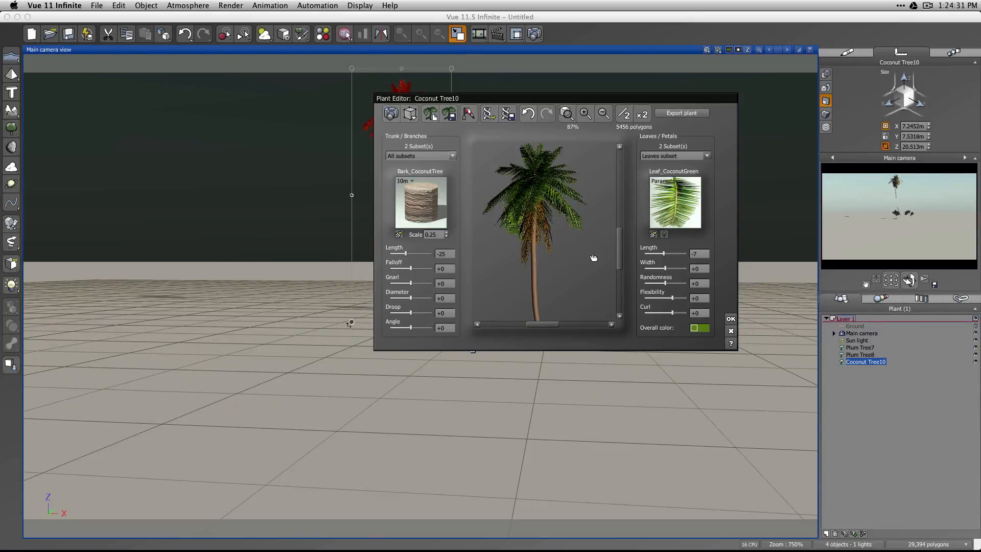
{"action": "left_click_drag", "start_coordinate": [554, 250], "coordinate": [619, 253]}
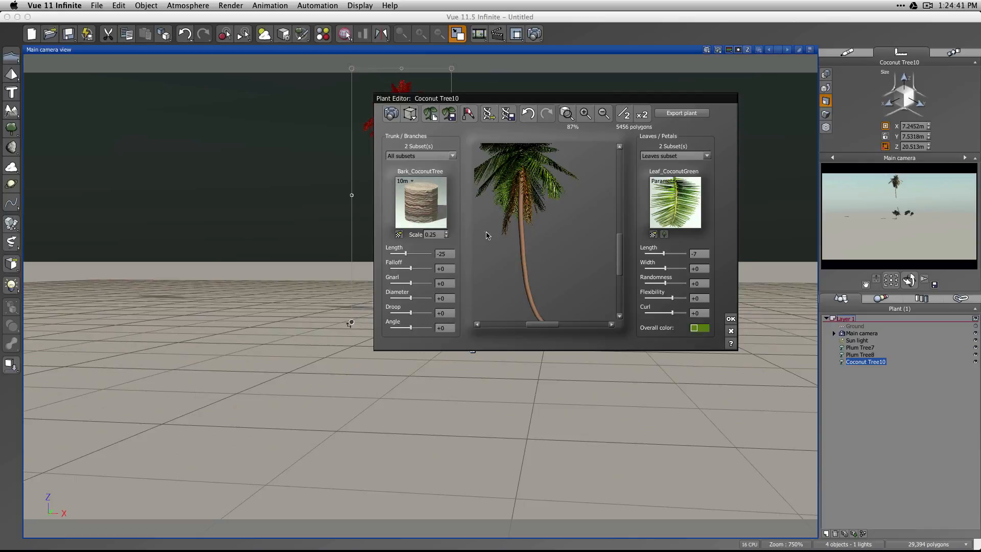
{"action": "left_click", "coordinate": [390, 113]}
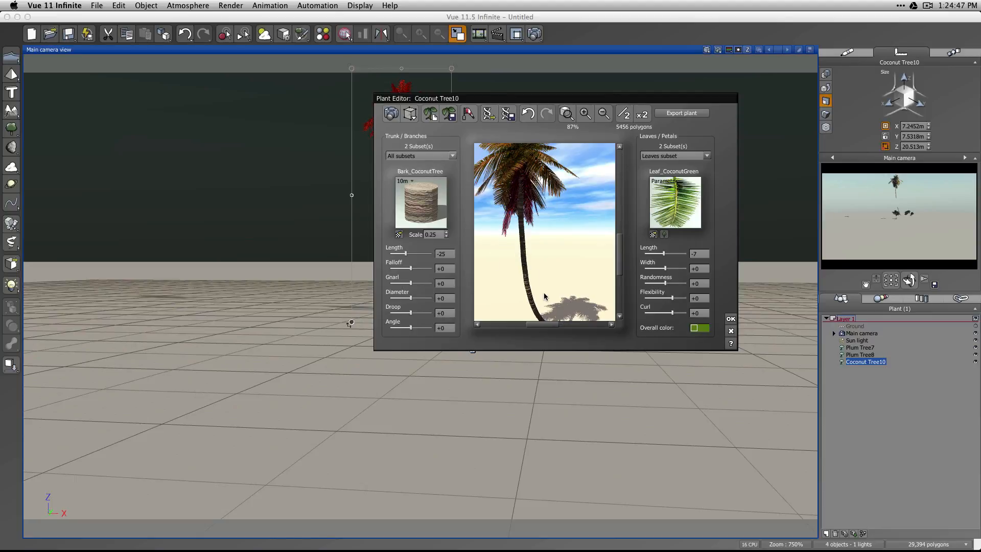
Step: Enable displacement mapping in the bumps settings of the Bark_CoconutTree material and accept the material
{"action": "right_click", "coordinate": [412, 191]}
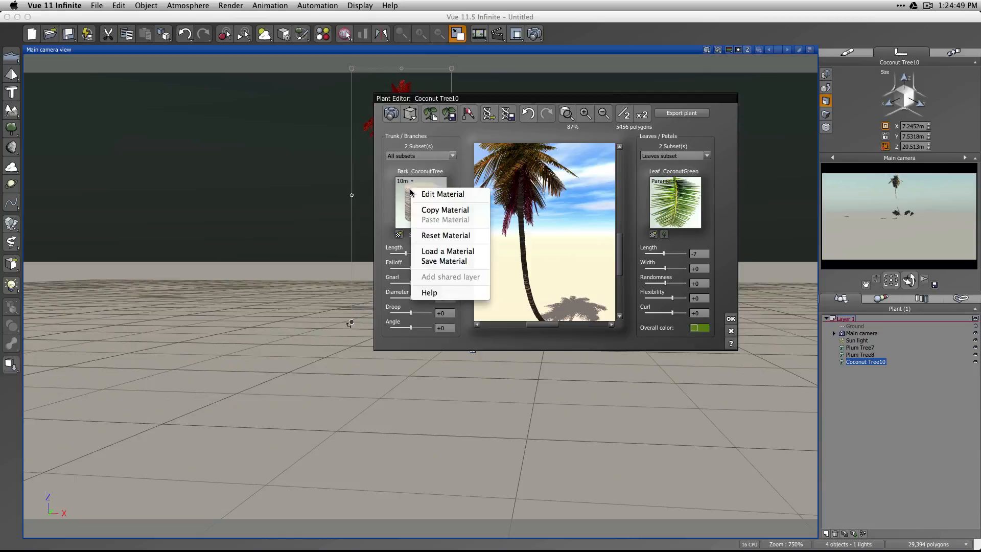
{"action": "left_click", "coordinate": [413, 193]}
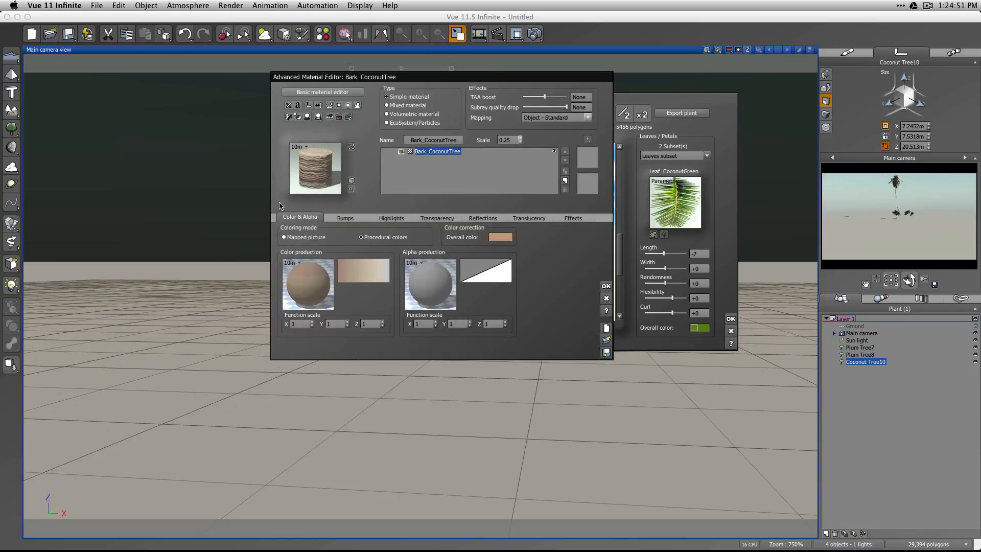
{"action": "left_click", "coordinate": [345, 219]}
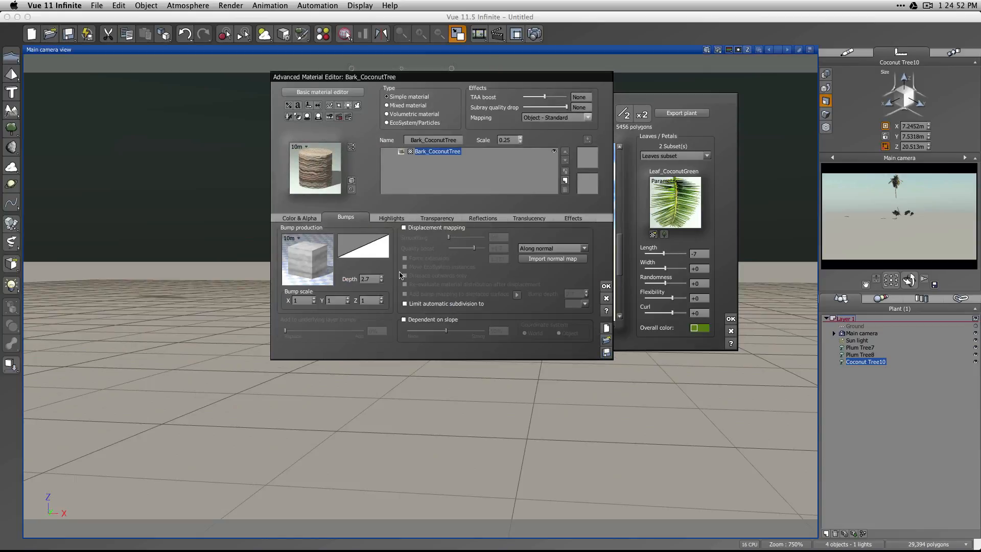
{"action": "left_click", "coordinate": [414, 228]}
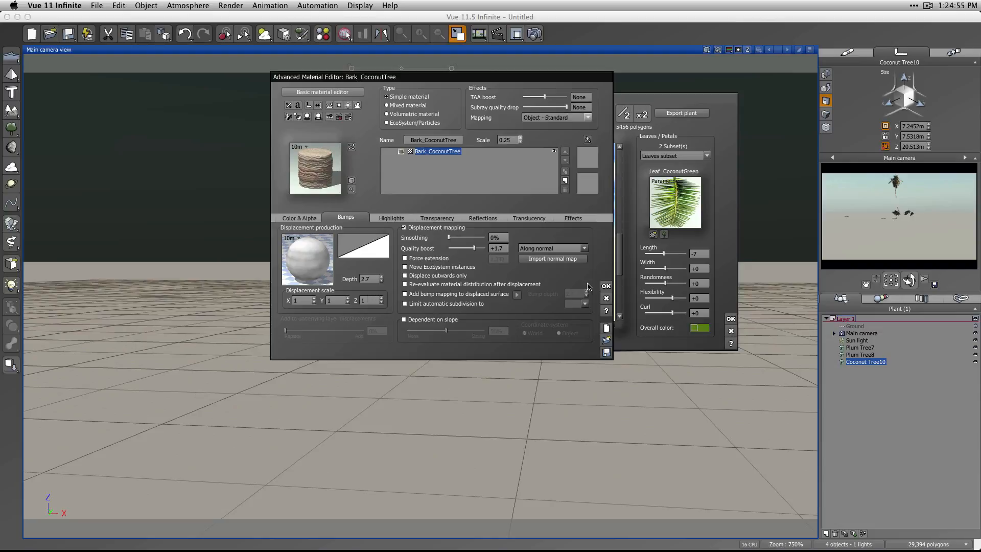
{"action": "left_click", "coordinate": [606, 286]}
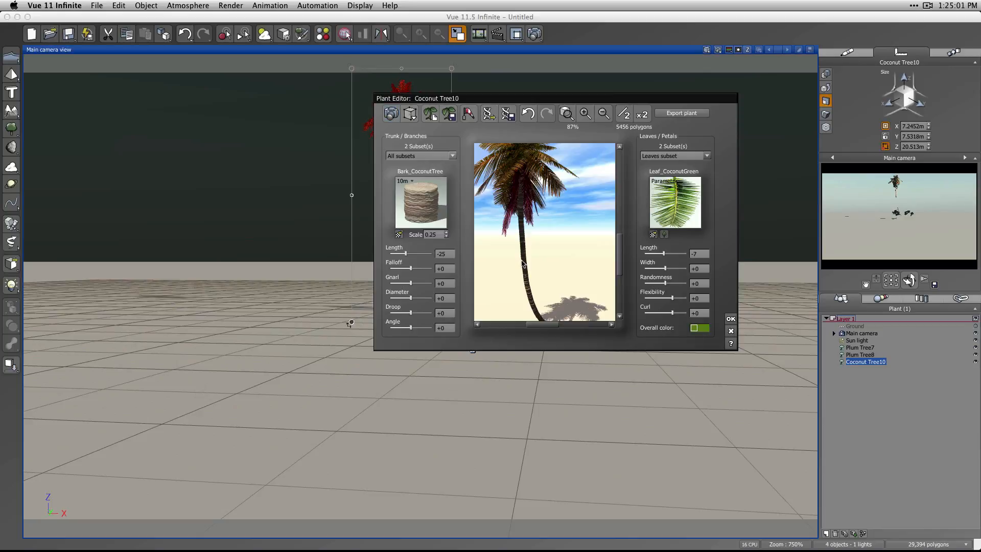
Step: Render the plant preview to examine the displaced bark along the trunk and at its base
{"action": "left_click", "coordinate": [391, 114]}
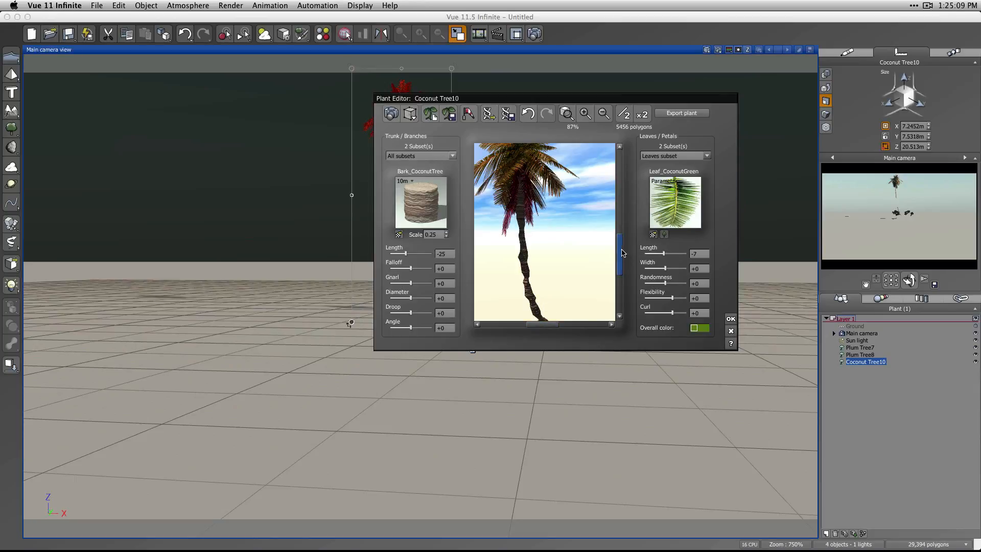
{"action": "left_click_drag", "start_coordinate": [620, 248], "coordinate": [620, 257]}
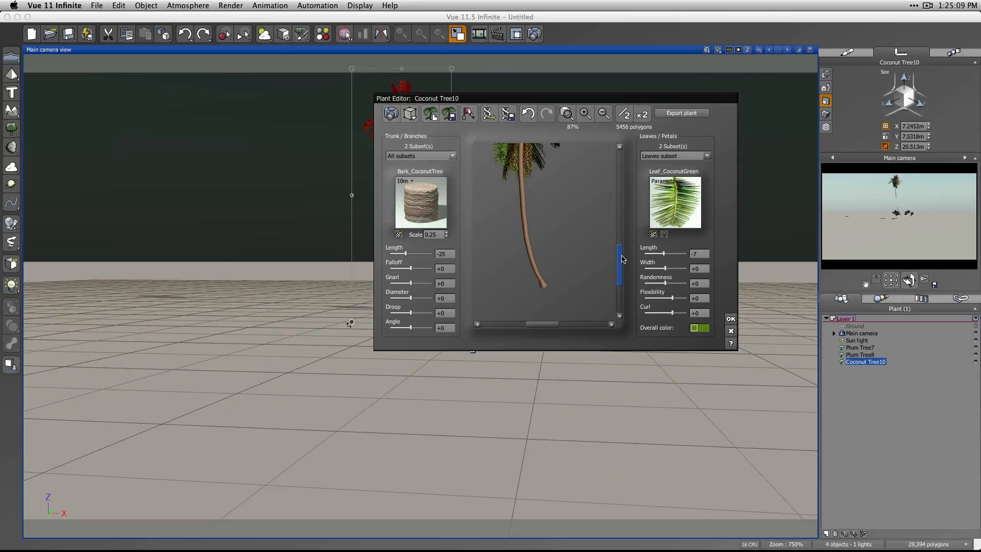
{"action": "left_click", "coordinate": [390, 114]}
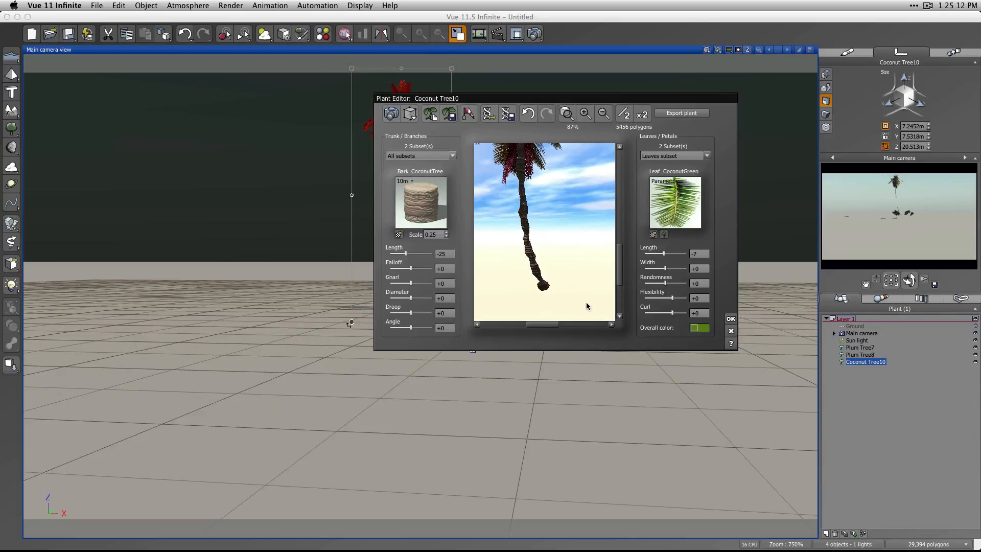
Step: Set the Bark_CoconutTree displacement's quality boost to -0.2 and depth to .5, and accept the material
{"action": "right_click", "coordinate": [429, 202]}
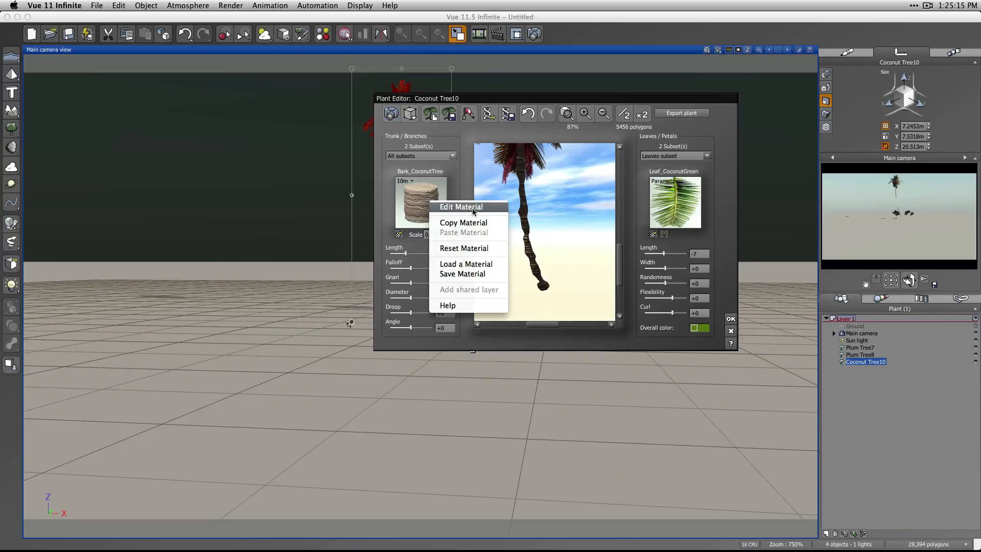
{"action": "left_click", "coordinate": [470, 207]}
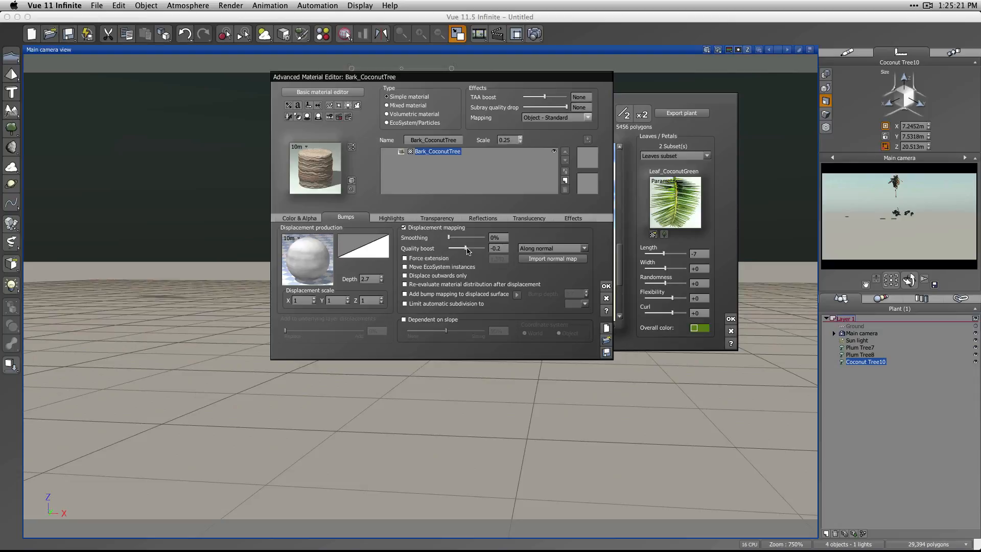
{"action": "double_click", "coordinate": [376, 279]}
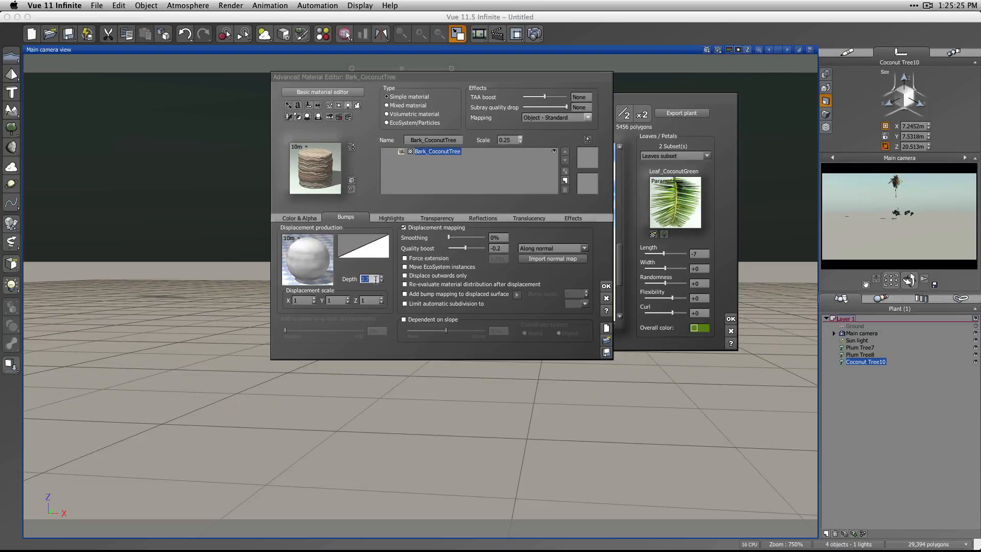
{"action": "type", "text": ".5"}
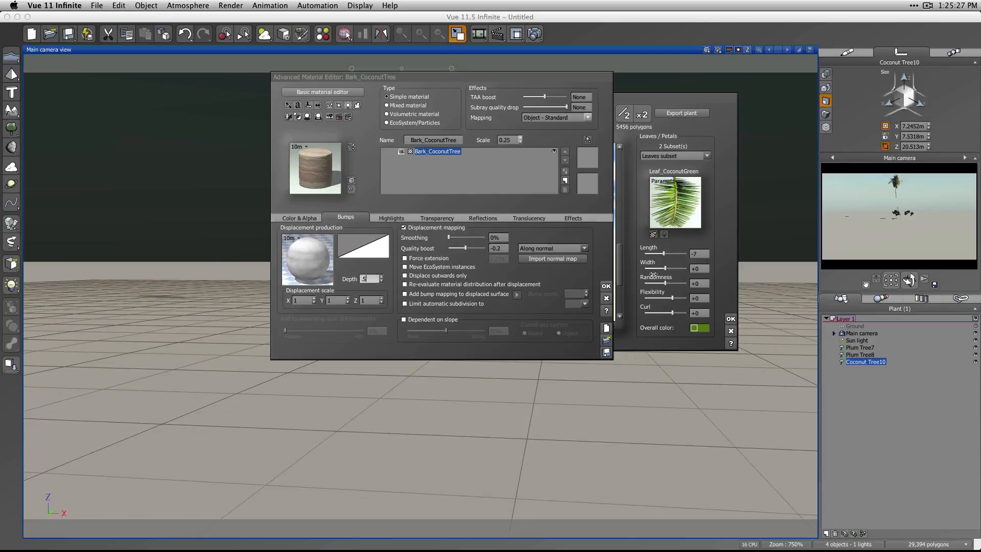
{"action": "left_click", "coordinate": [606, 286]}
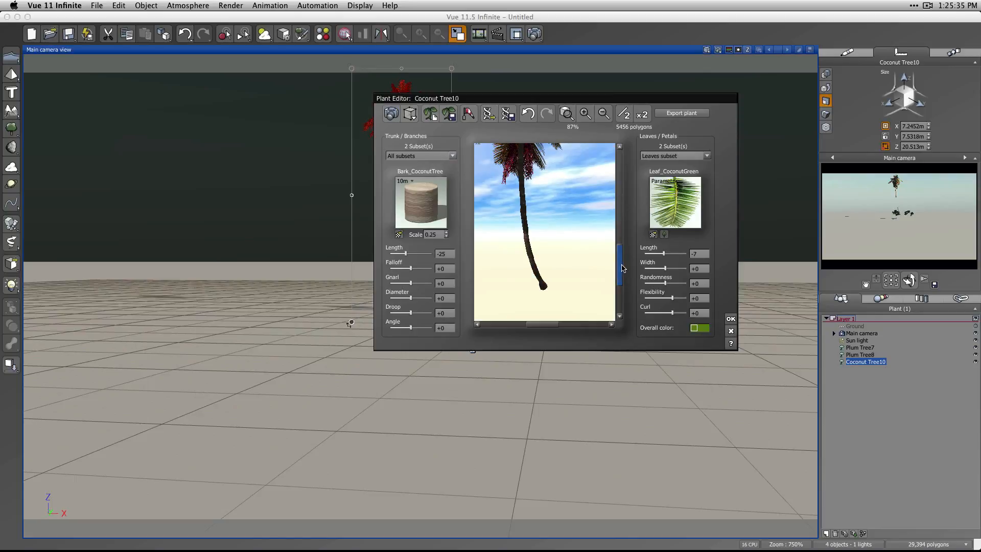
Step: Set the trunk angle to +20 for All subsets and check the tree's lean in the preview
{"action": "left_click_drag", "start_coordinate": [621, 268], "coordinate": [618, 261]}
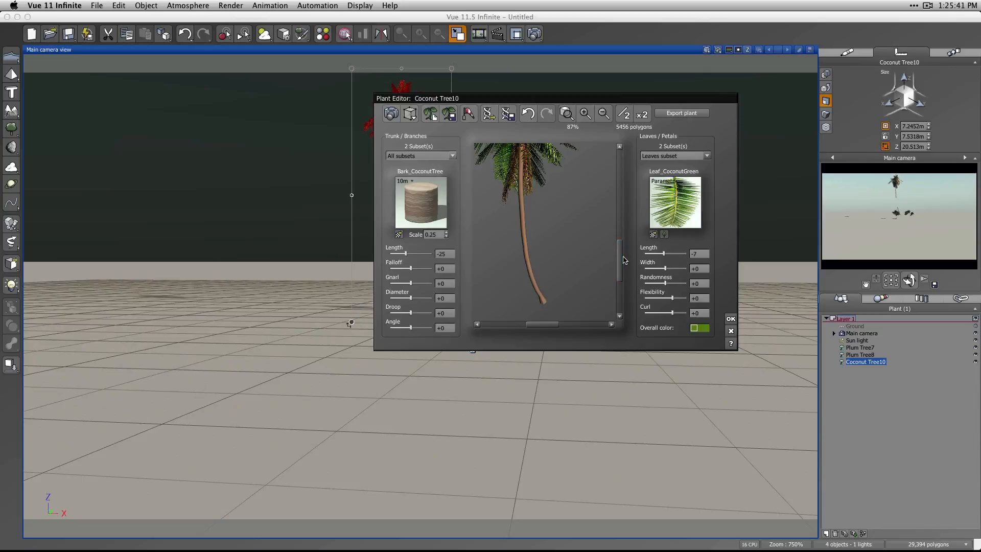
{"action": "left_click_drag", "start_coordinate": [618, 261], "coordinate": [551, 240]}
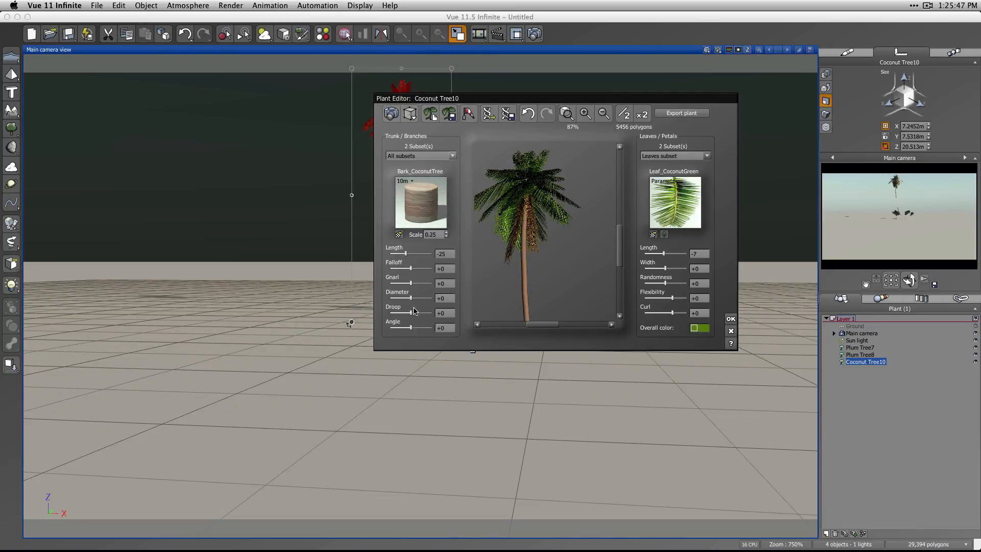
{"action": "left_click_drag", "start_coordinate": [410, 327], "coordinate": [415, 327]}
{"action": "mouse_move", "coordinate": [566, 277]}
{"action": "left_mouse_down"}
{"action": "mouse_move", "coordinate": [535, 281]}
{"action": "mouse_move", "coordinate": [527, 298]}
{"action": "mouse_move", "coordinate": [586, 271]}
{"action": "mouse_move", "coordinate": [605, 249]}
{"action": "mouse_move", "coordinate": [568, 275]}
{"action": "left_mouse_up"}
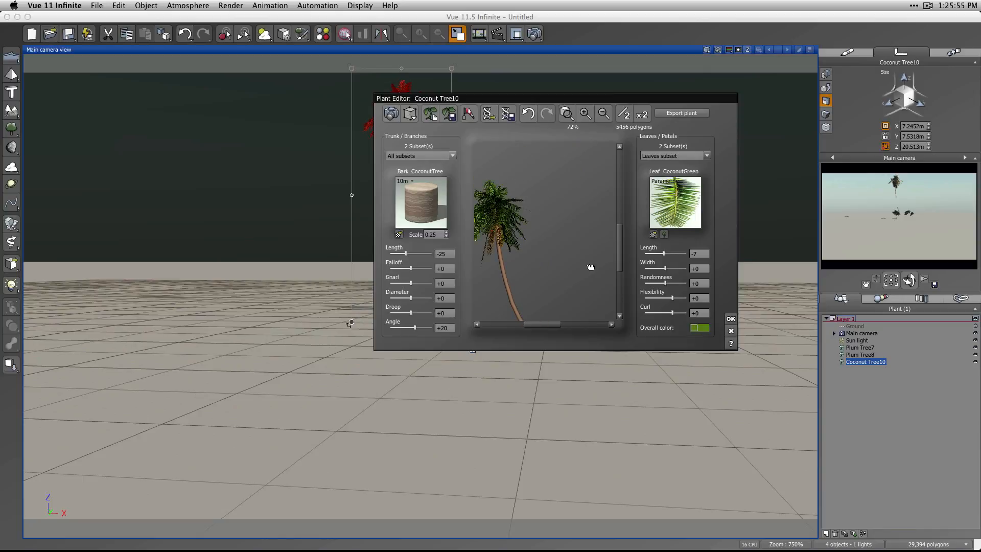
Step: Close the Plant Editor without accepting its changes and delete the Coconut Tree from the scene
{"action": "left_click", "coordinate": [453, 155]}
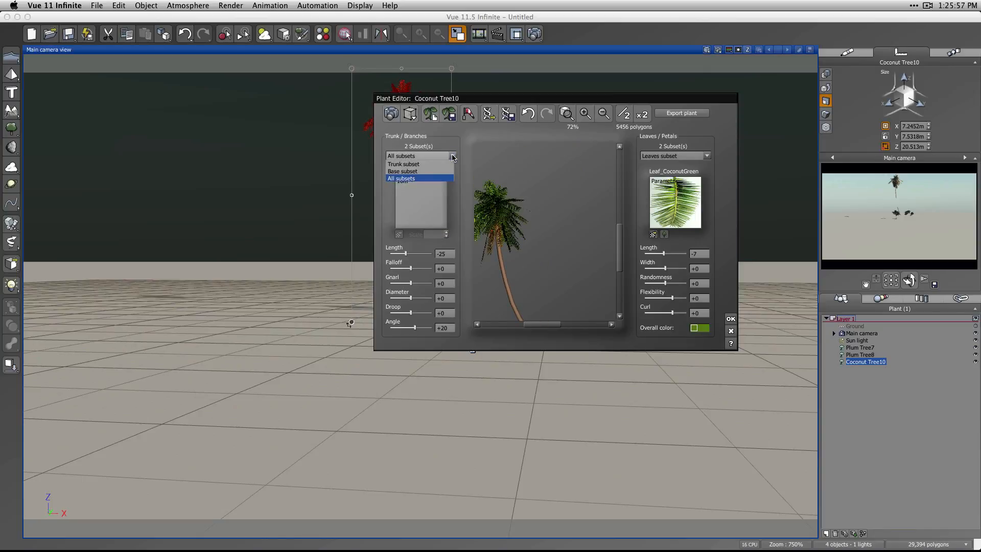
{"action": "left_click", "coordinate": [537, 156]}
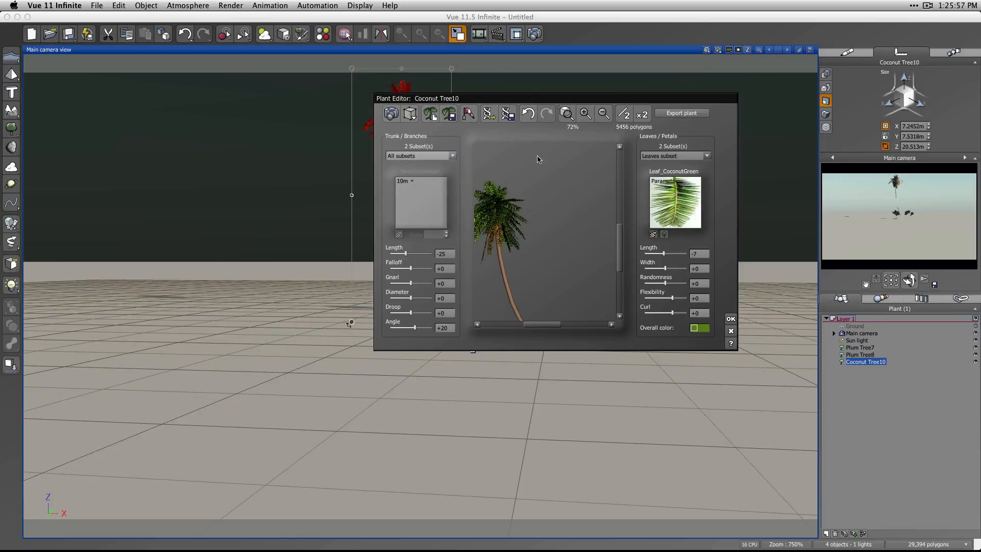
{"action": "left_click", "coordinate": [729, 332]}
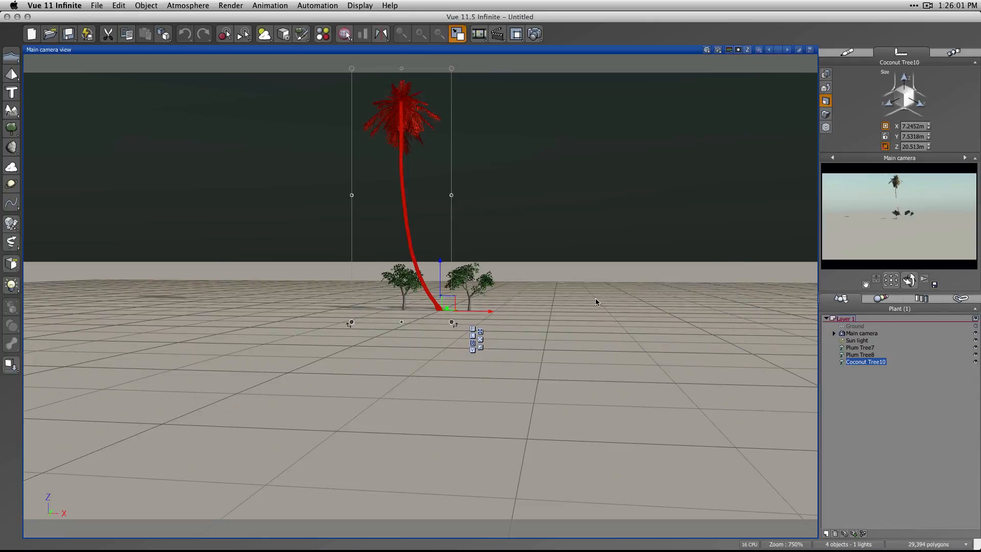
{"action": "key", "text": "BackSpace"}
{"action": "scroll", "coordinate": [460, 311], "scroll_direction": "up", "scroll_amount": 6}
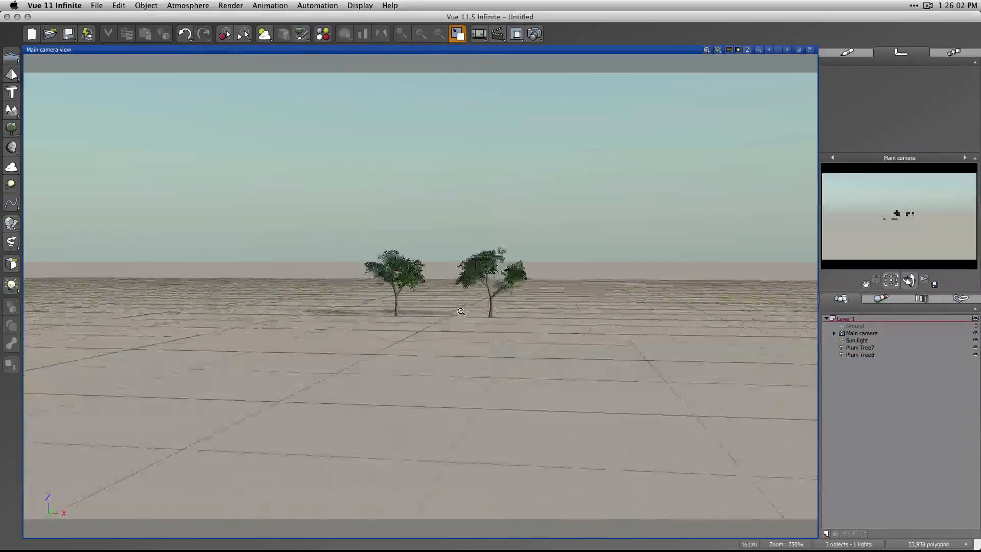
Step: Add a new Coconut Tree between the two Plum Trees and open it in the Plant Editor, moved clear of the tree
{"action": "left_click", "coordinate": [12, 127]}
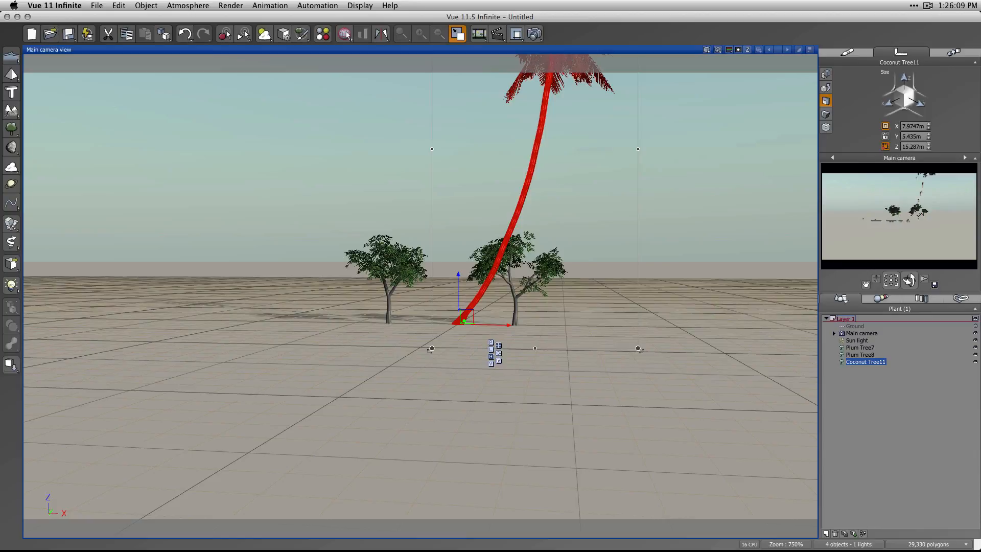
{"action": "double_click", "coordinate": [852, 363]}
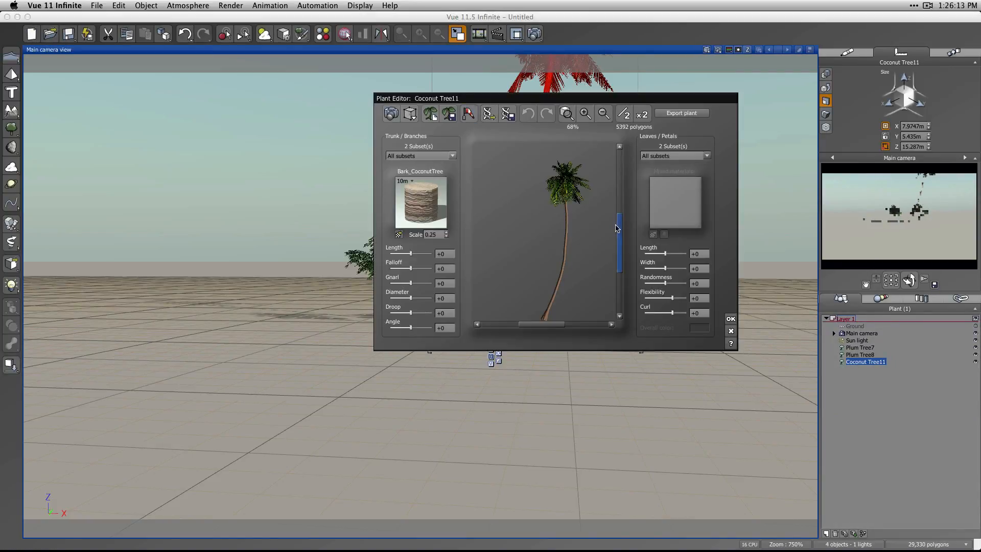
{"action": "left_click", "coordinate": [509, 117]}
{"action": "left_click_drag", "start_coordinate": [511, 98], "coordinate": [224, 92]}
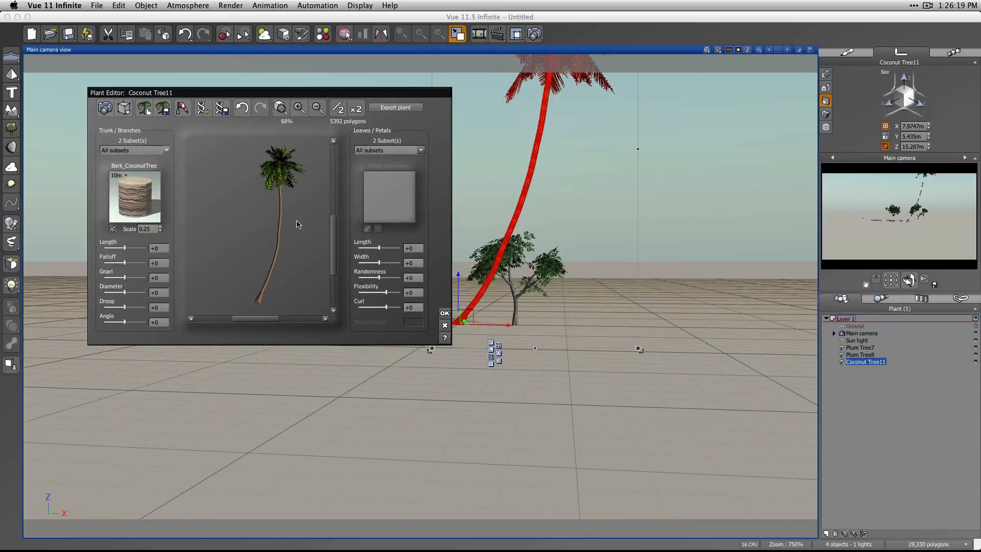
Step: Grow new variations of the Coconut Tree and set the trunk length to -37 for All subsets
{"action": "left_click", "coordinate": [202, 108]}
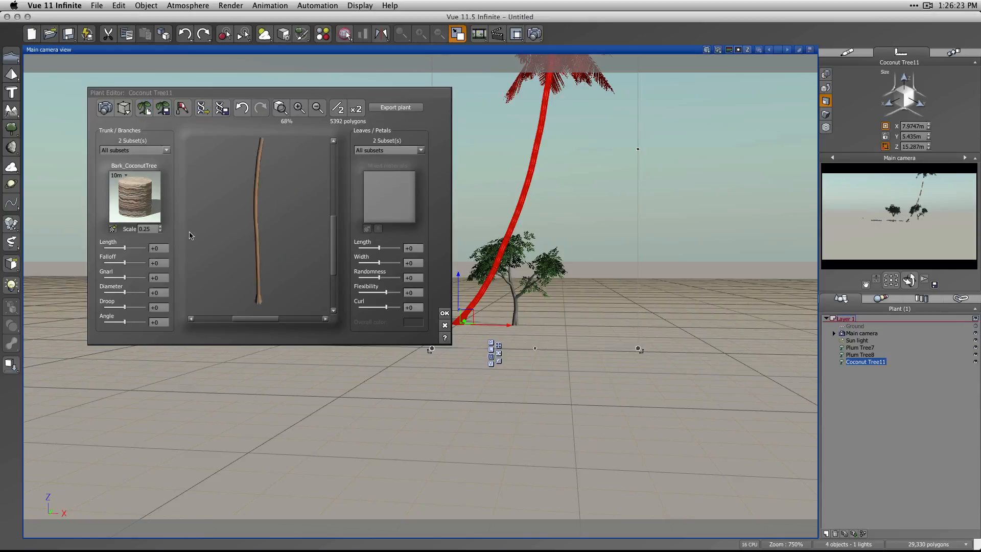
{"action": "left_click_drag", "start_coordinate": [271, 284], "coordinate": [221, 184]}
{"action": "left_click", "coordinate": [146, 110]}
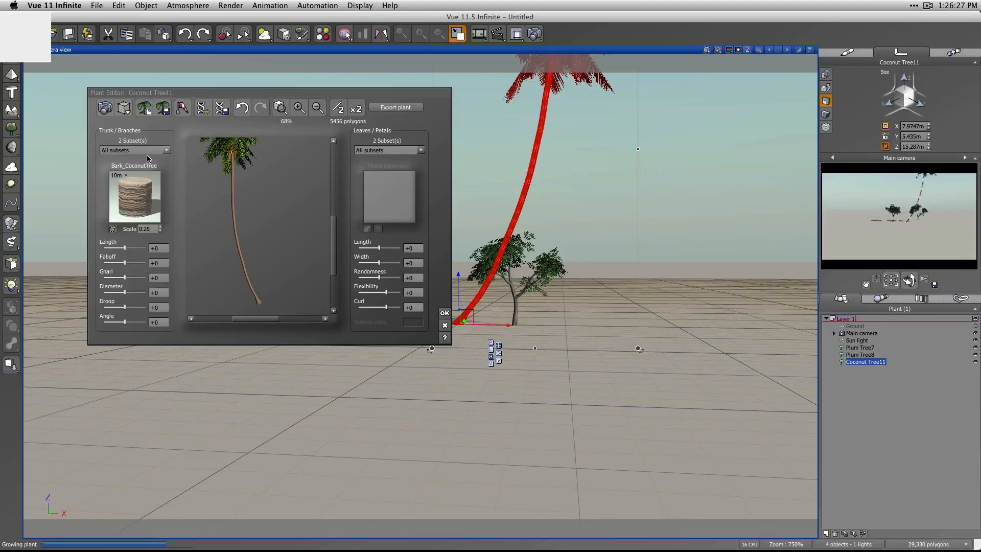
{"action": "left_click_drag", "start_coordinate": [255, 276], "coordinate": [272, 270]}
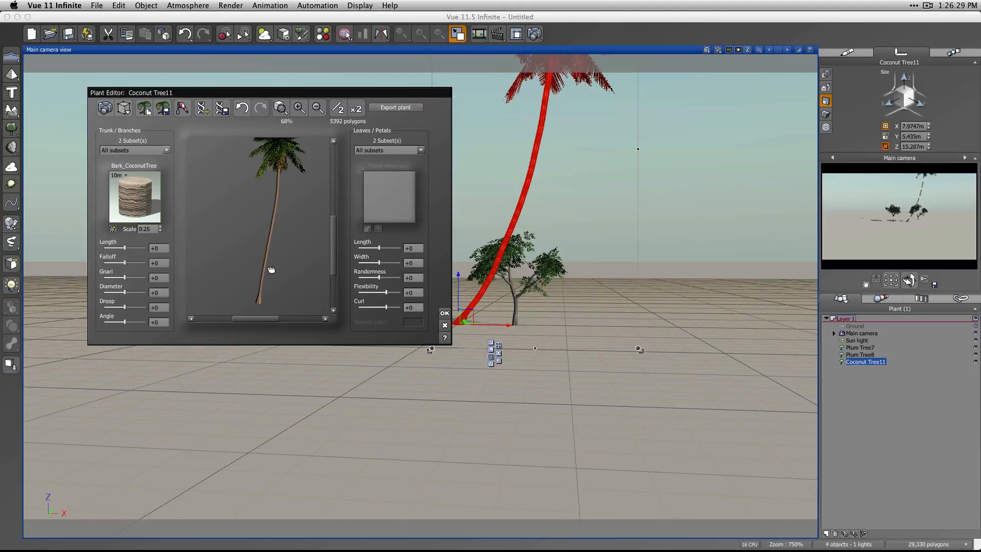
{"action": "left_click_drag", "start_coordinate": [126, 247], "coordinate": [118, 249]}
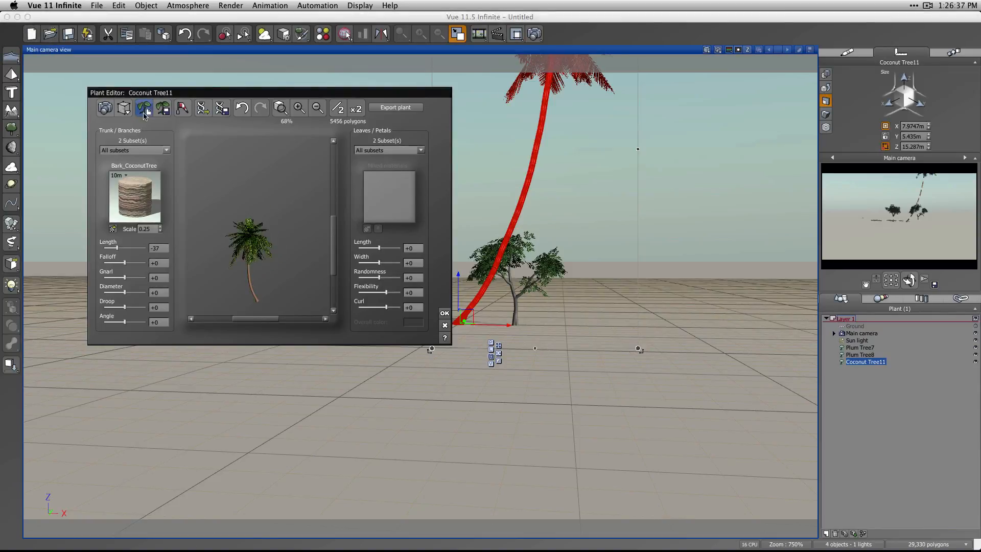
Step: Review the Response To Wind Options for trunk/branch and leaf sensitivity, keeping the existing values
{"action": "left_click", "coordinate": [191, 115]}
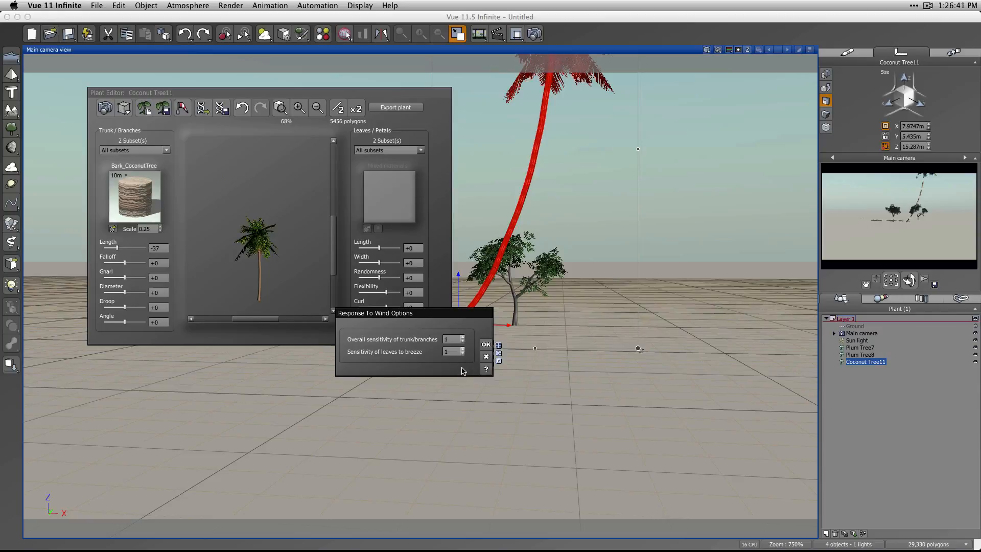
{"action": "left_click", "coordinate": [486, 345]}
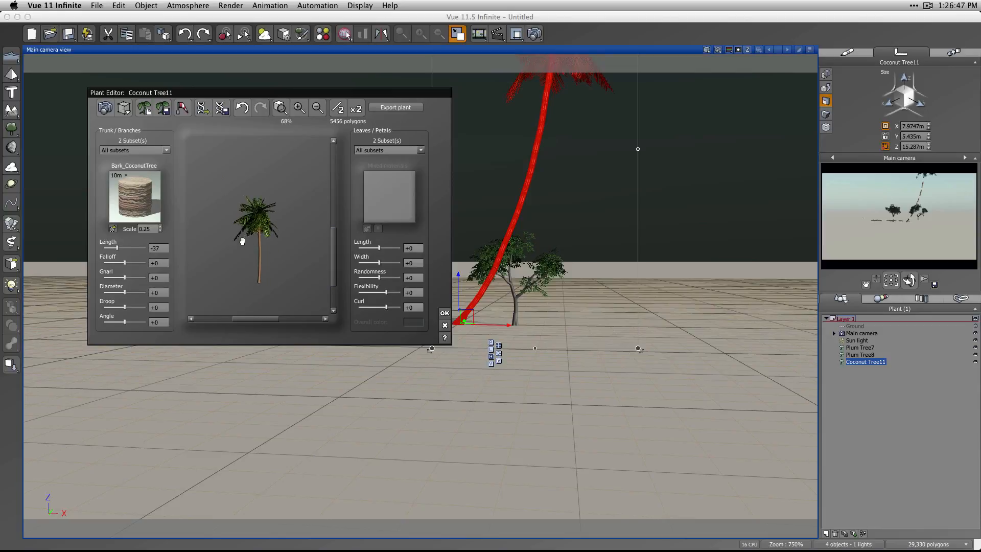
{"action": "scroll", "coordinate": [244, 239], "scroll_direction": "up", "scroll_amount": 5}
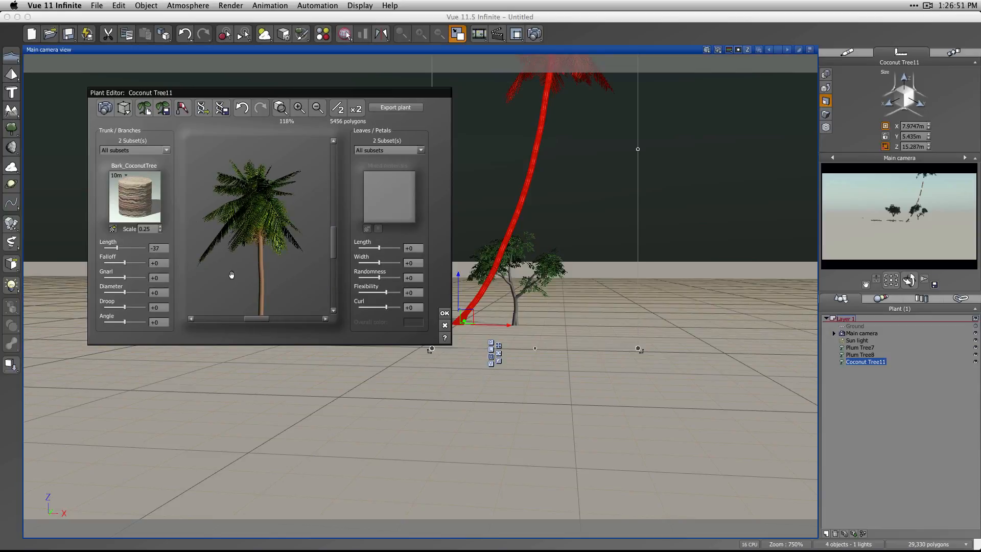
{"action": "left_click", "coordinate": [182, 108]}
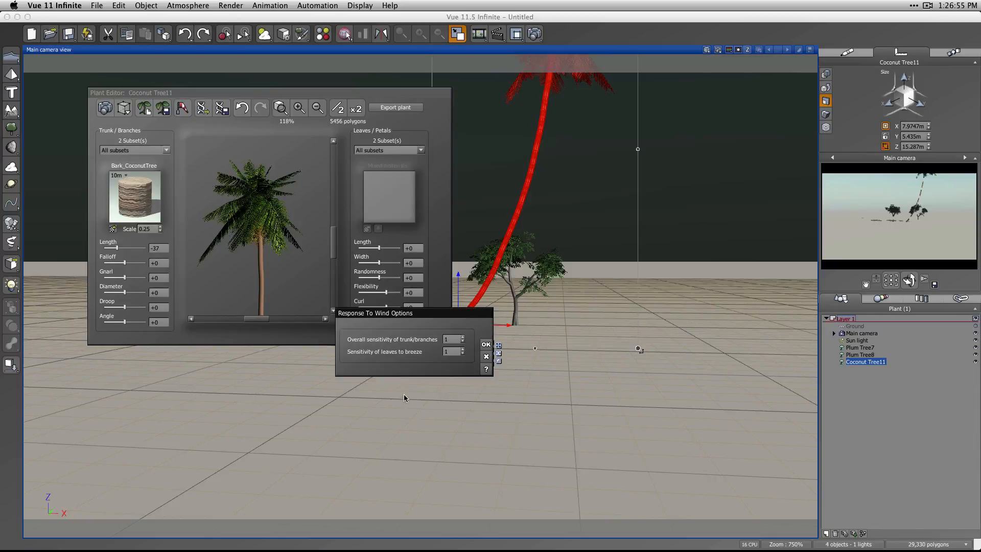
{"action": "left_click", "coordinate": [489, 358]}
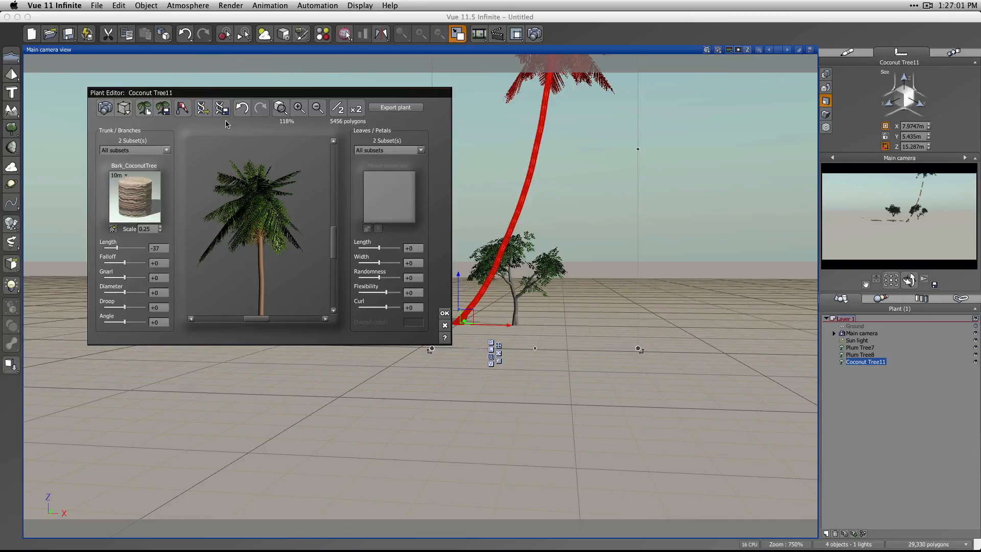
Step: Load the Fir Tree species from the Trees collection in place of the Coconut Tree and inspect its base in the preview
{"action": "left_click", "coordinate": [202, 108]}
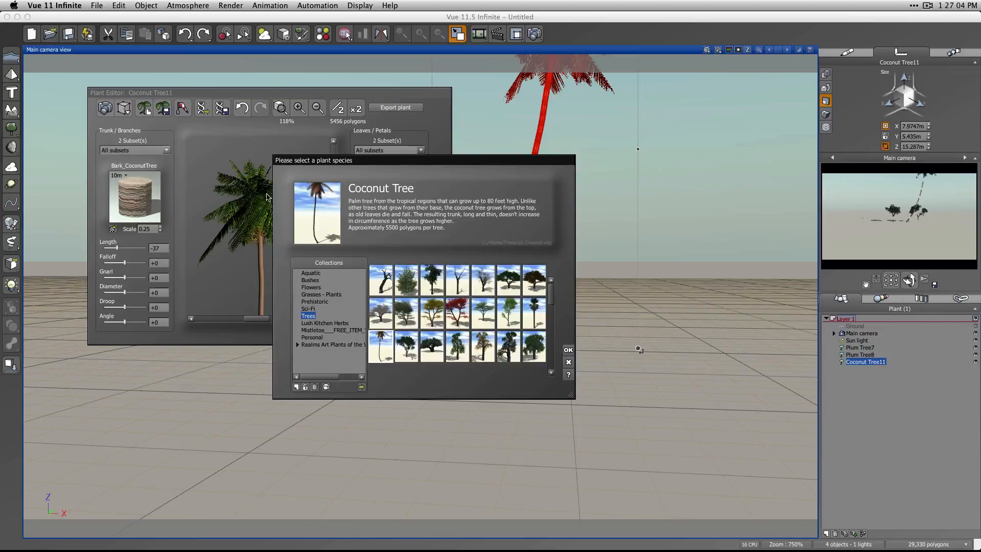
{"action": "left_click", "coordinate": [406, 279]}
{"action": "left_click", "coordinate": [567, 349]}
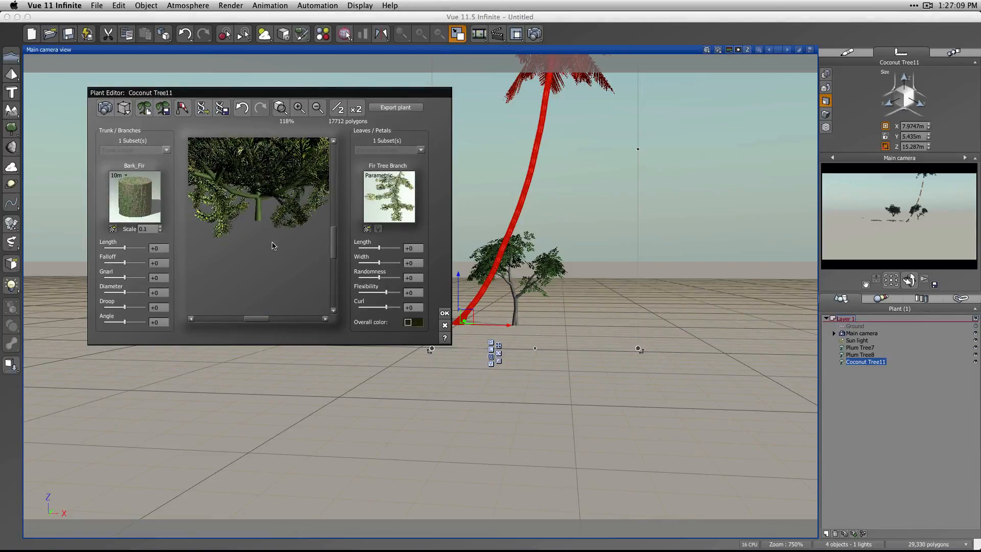
{"action": "left_click_drag", "start_coordinate": [274, 246], "coordinate": [270, 214]}
{"action": "scroll", "coordinate": [252, 253], "scroll_direction": "up", "scroll_amount": 4}
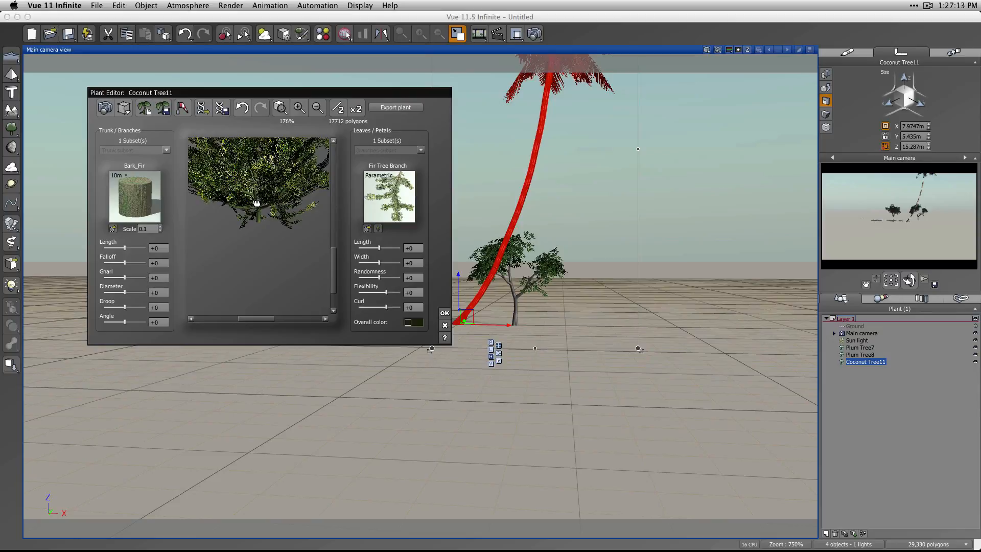
Step: Check the Bark_Fir material options and the fir's foliage, and grow a new variation of the Fir Tree
{"action": "right_click", "coordinate": [135, 201]}
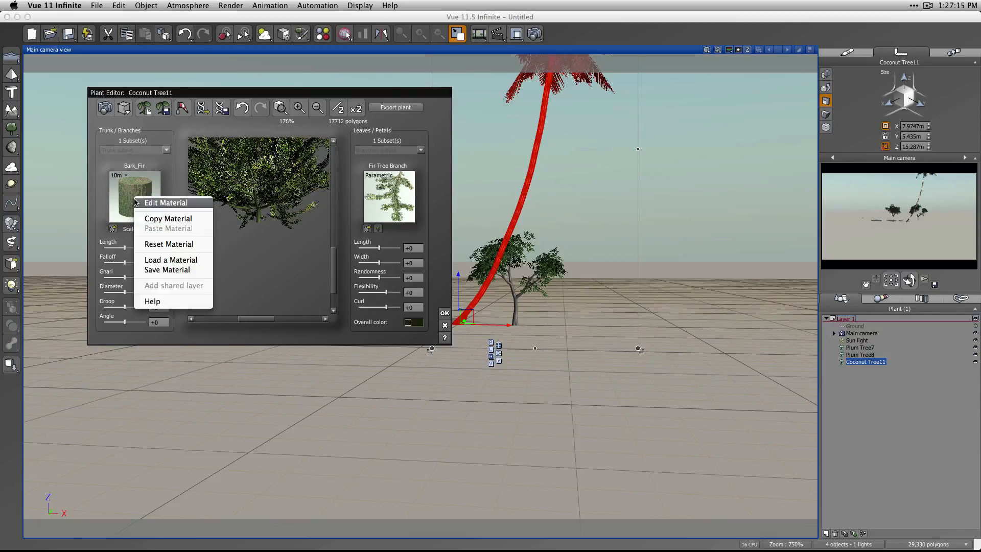
{"action": "left_click", "coordinate": [284, 212]}
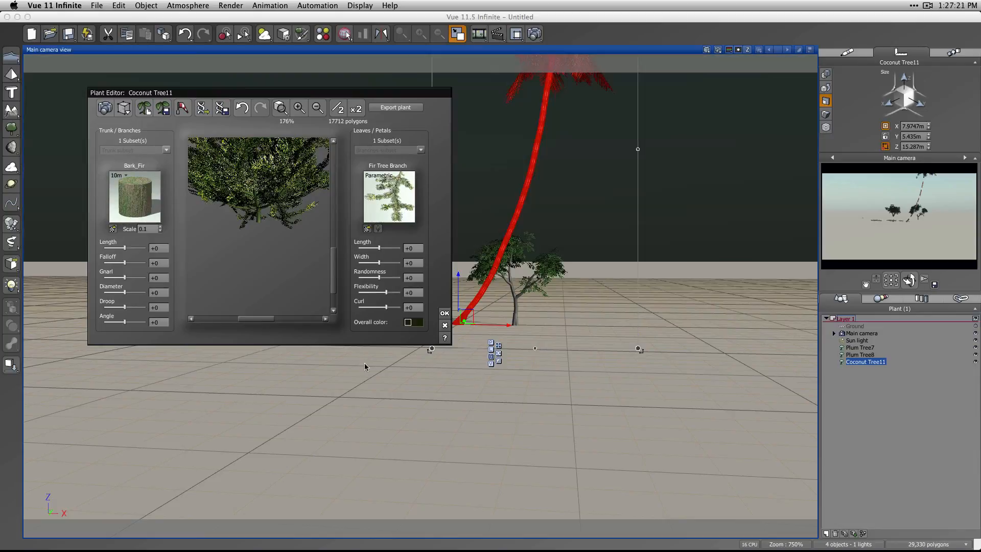
{"action": "left_click_drag", "start_coordinate": [335, 276], "coordinate": [339, 250]}
{"action": "mouse_move", "coordinate": [252, 261]}
{"action": "left_mouse_down"}
{"action": "mouse_move", "coordinate": [268, 251]}
{"action": "mouse_move", "coordinate": [236, 271]}
{"action": "left_mouse_up"}
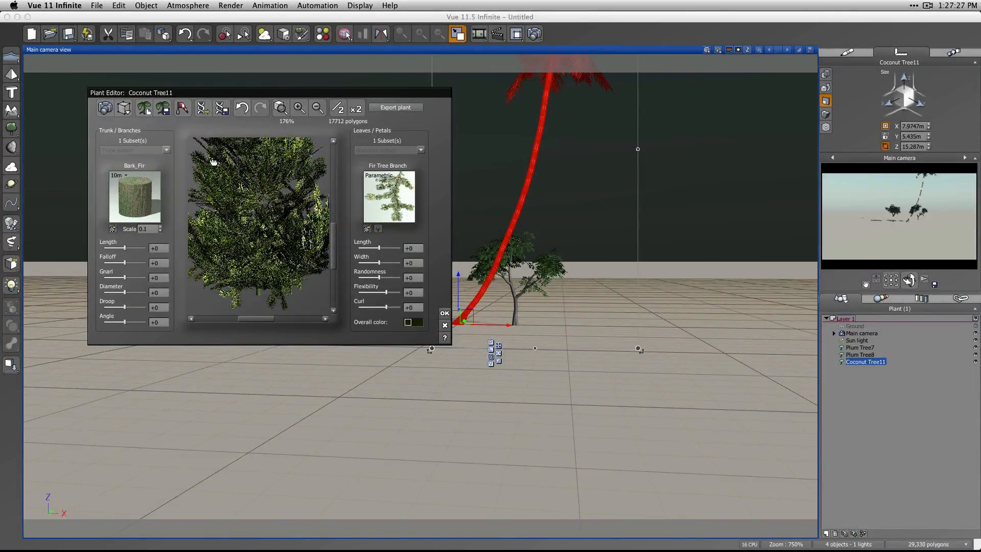
{"action": "left_click", "coordinate": [145, 108]}
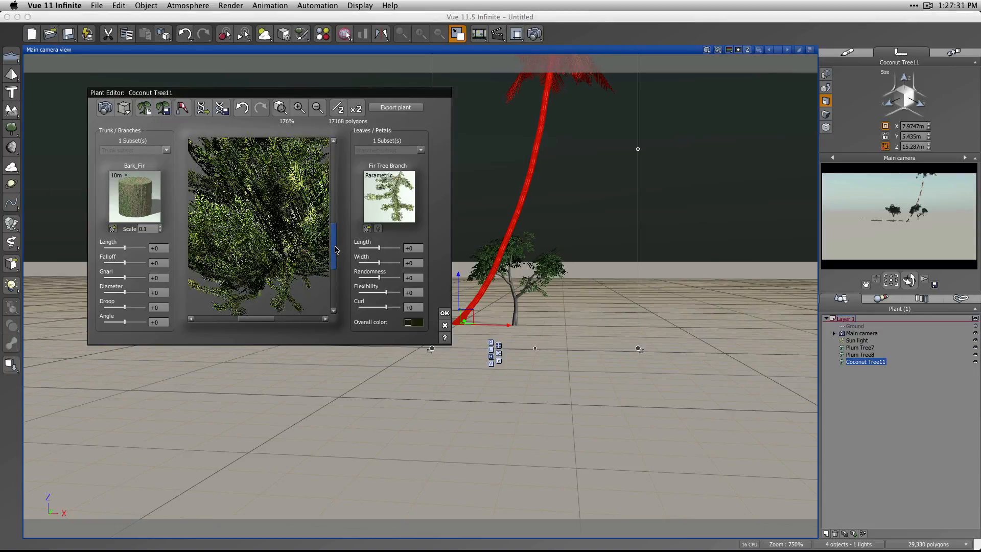
Step: Review the options for saving the Fir Tree as a Vue object, cancel, and look over its foliage in the preview
{"action": "left_click", "coordinate": [156, 106]}
{"action": "left_click", "coordinate": [395, 107]}
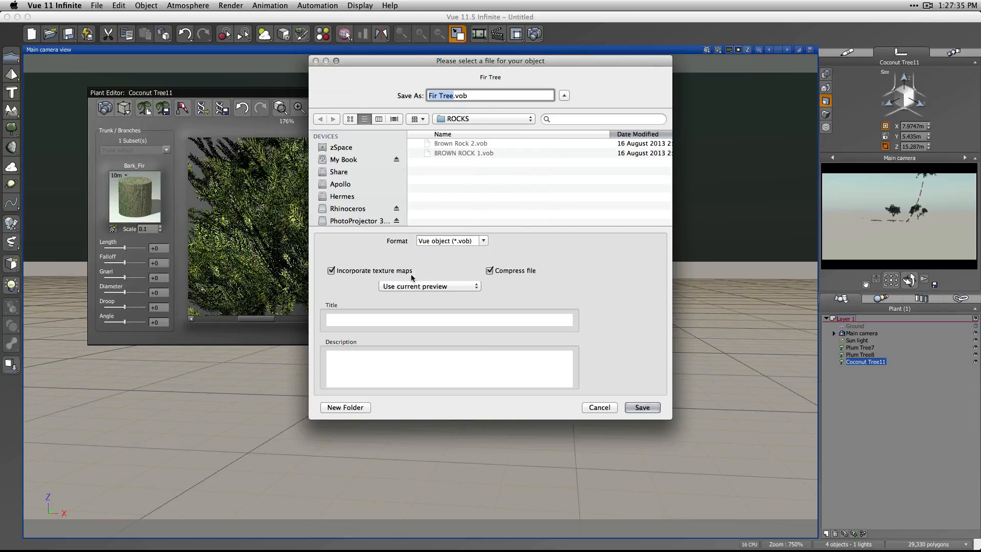
{"action": "left_click", "coordinate": [599, 409]}
{"action": "left_click_drag", "start_coordinate": [332, 253], "coordinate": [331, 245]}
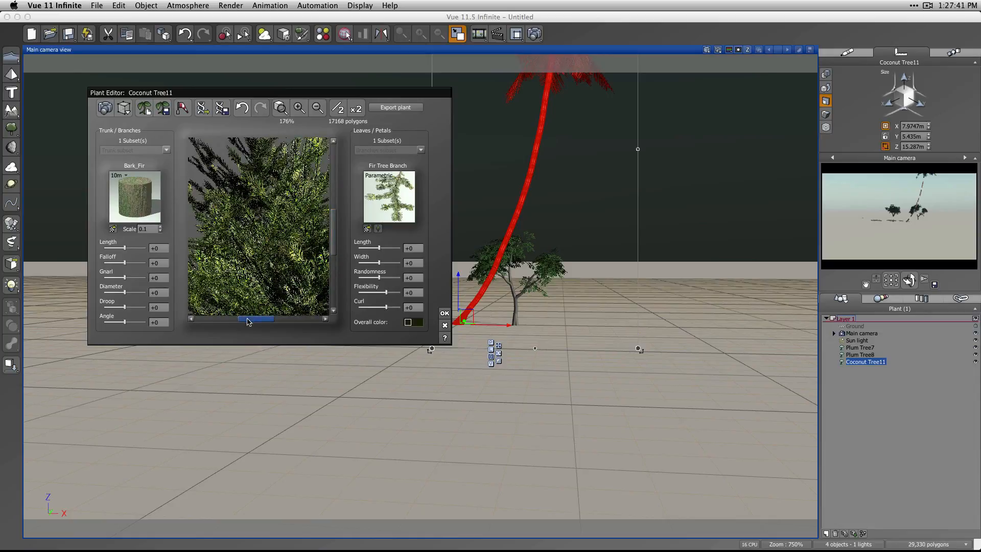
{"action": "left_click_drag", "start_coordinate": [247, 321], "coordinate": [268, 321]}
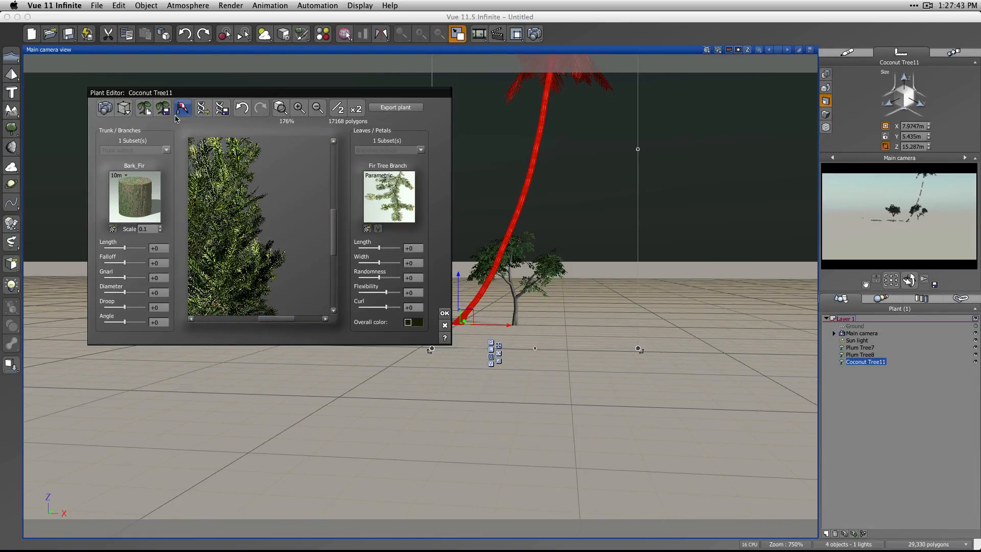
{"action": "scroll", "coordinate": [316, 265], "scroll_direction": "down", "scroll_amount": 5}
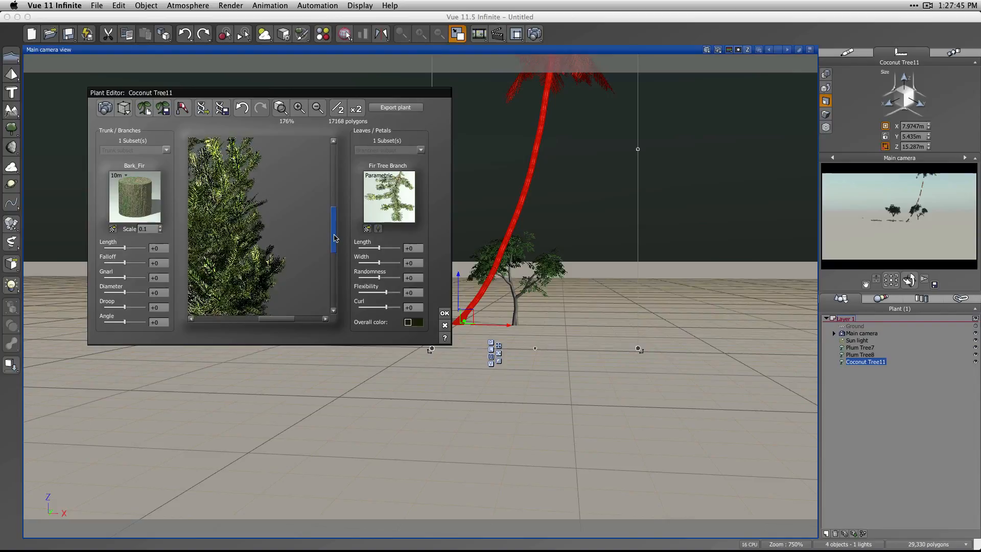
{"action": "left_click_drag", "start_coordinate": [279, 319], "coordinate": [258, 318]}
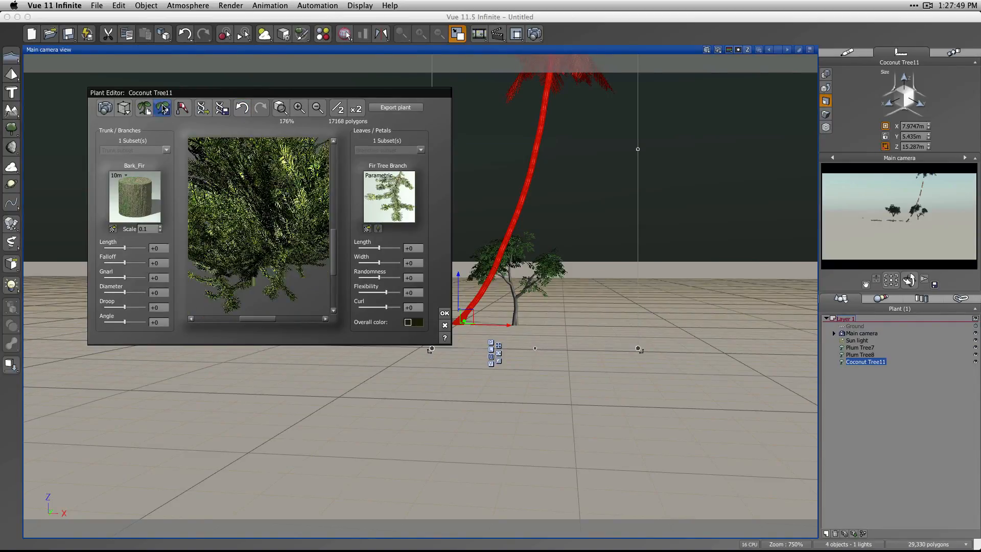
Step: Check the available format for saving the Fir Tree, cancel the save, and accept the edited plant into the scene
{"action": "left_click", "coordinate": [162, 107]}
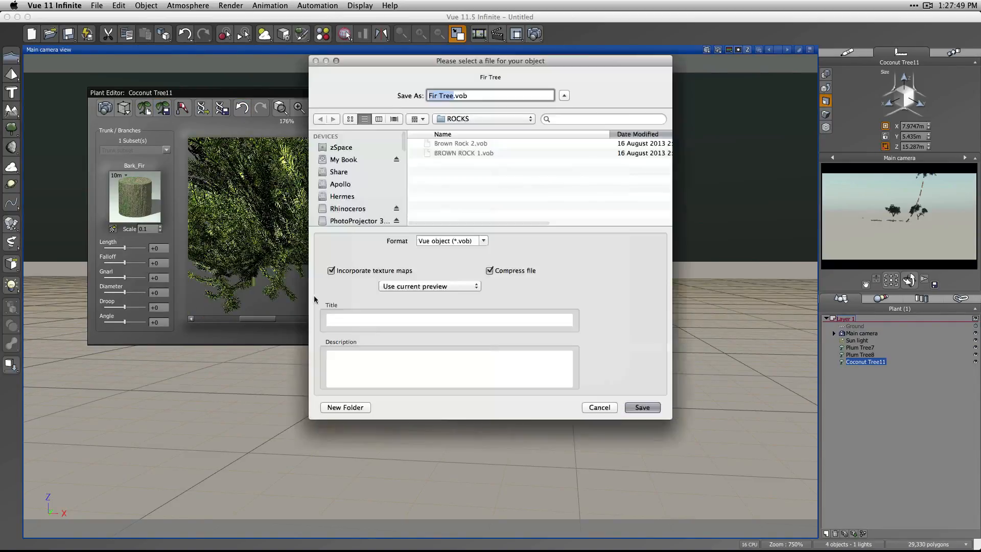
{"action": "left_click", "coordinate": [484, 241]}
{"action": "left_click", "coordinate": [484, 242]}
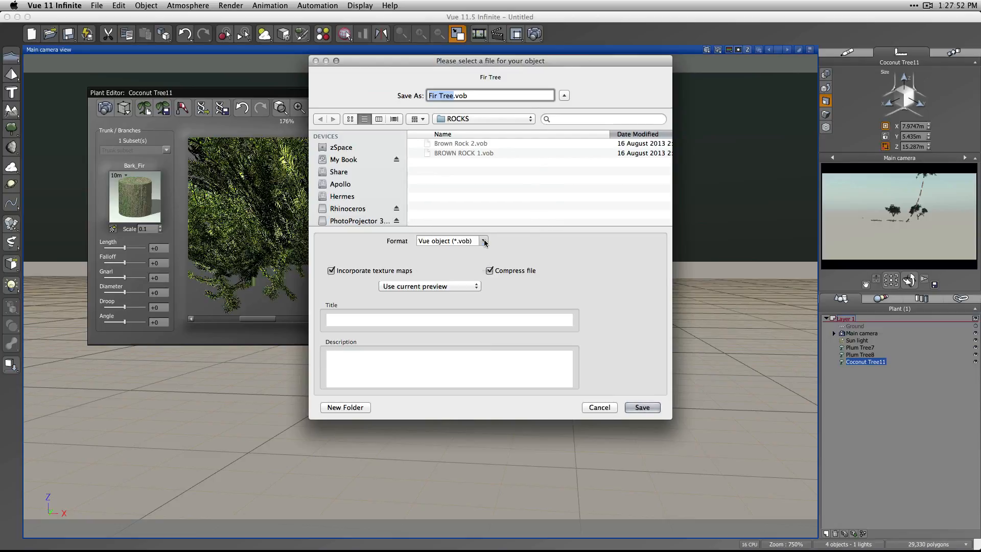
{"action": "left_click", "coordinate": [604, 412]}
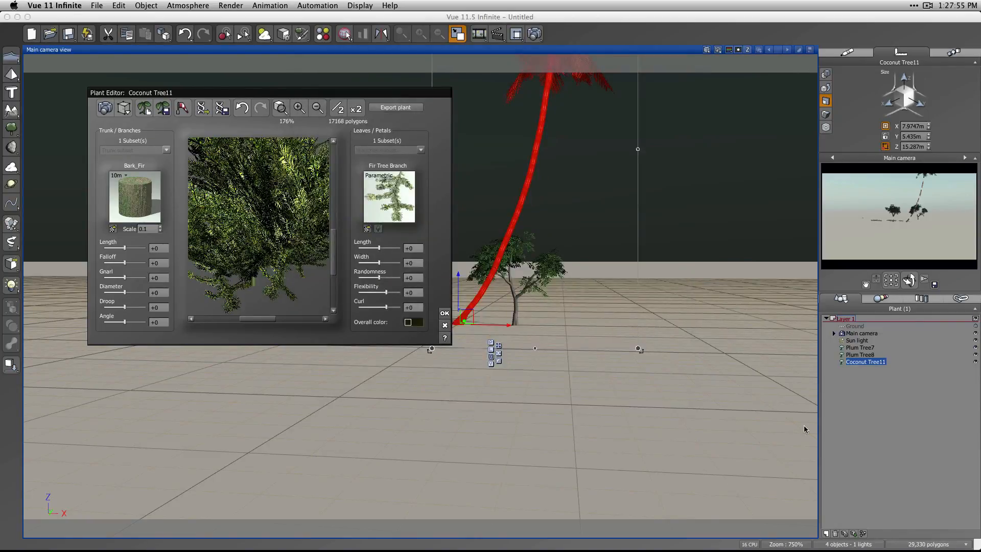
{"action": "left_click", "coordinate": [444, 313]}
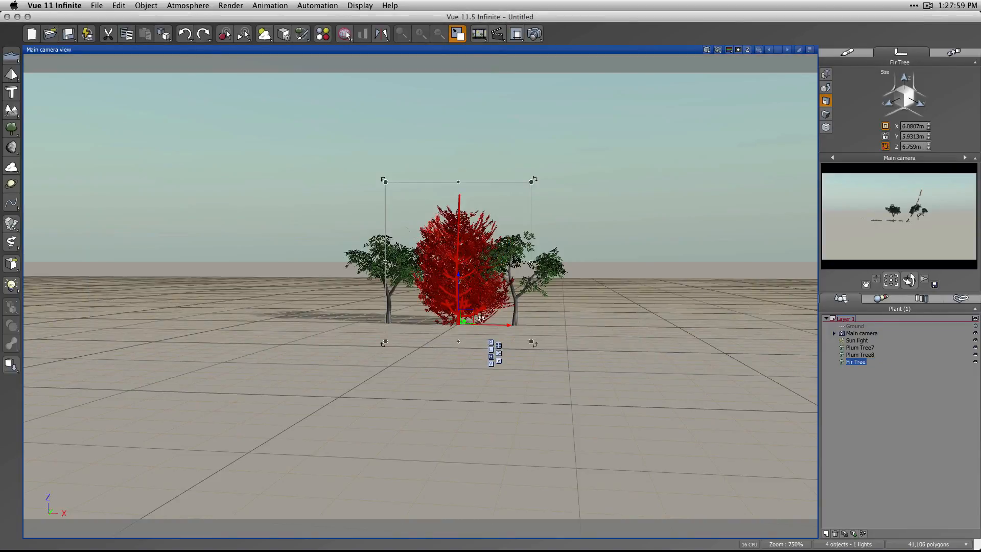
Step: Review the file formats offered for exporting the Fir Tree as an object, and cancel the export
{"action": "left_click", "coordinate": [116, 5]}
{"action": "mouse_move", "coordinate": [103, 4]}
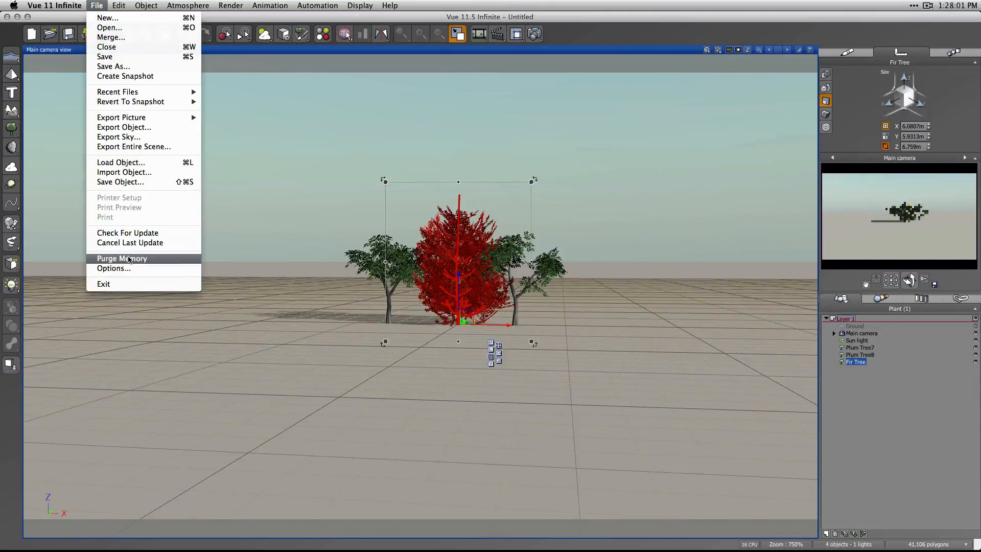
{"action": "left_click", "coordinate": [129, 127]}
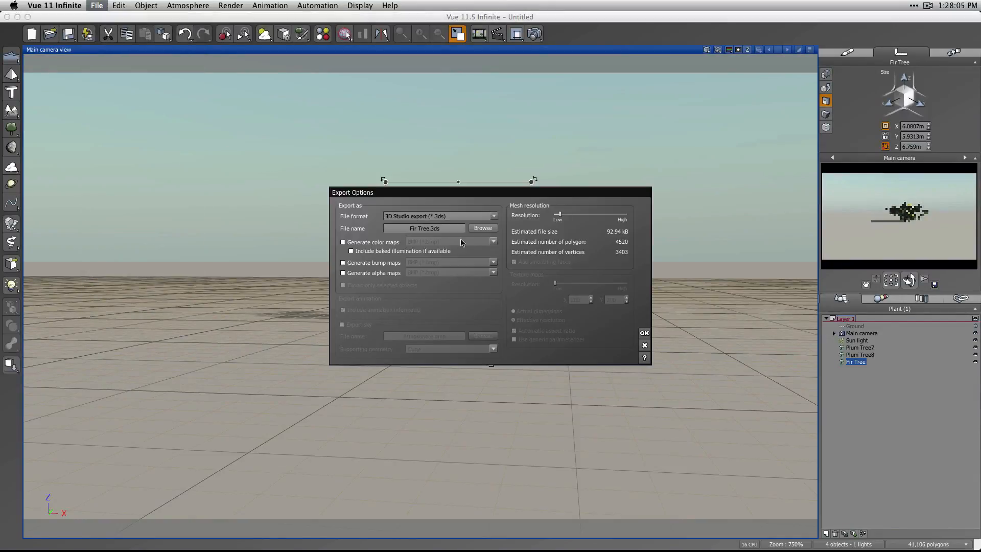
{"action": "left_click", "coordinate": [493, 216]}
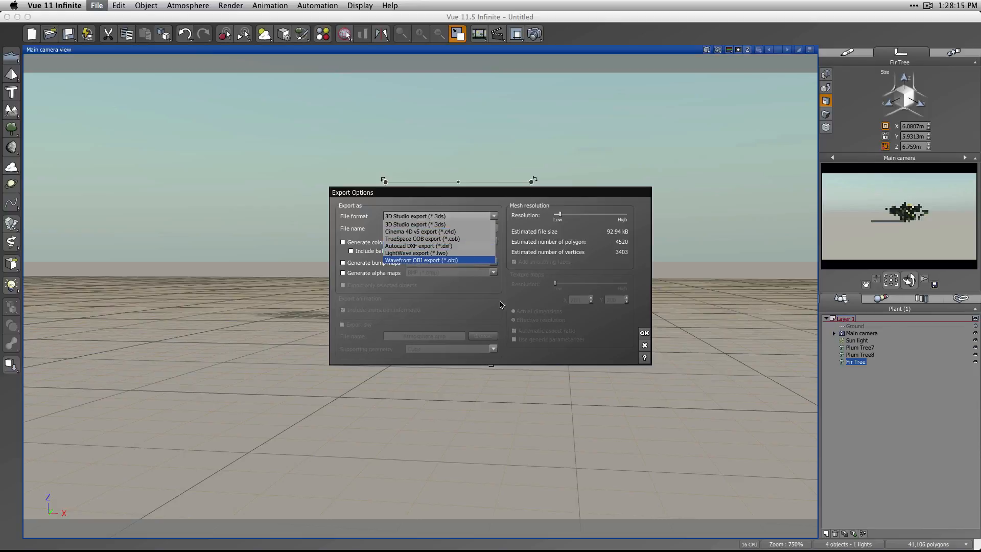
{"action": "left_click", "coordinate": [643, 346]}
{"action": "left_click", "coordinate": [643, 345]}
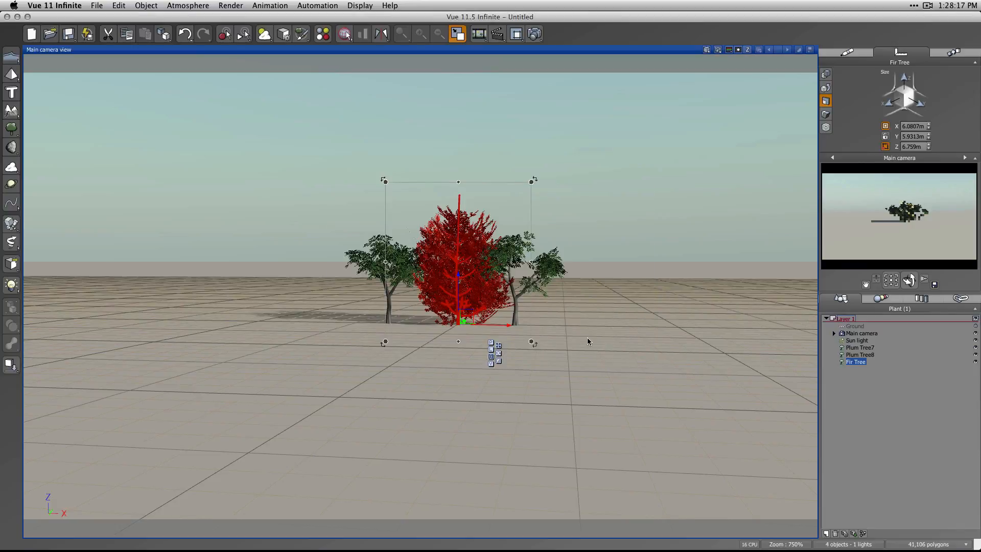
Step: Deselect the Fir Tree and examine it and the two Plum Trees up close in the main camera view
{"action": "left_click", "coordinate": [597, 333]}
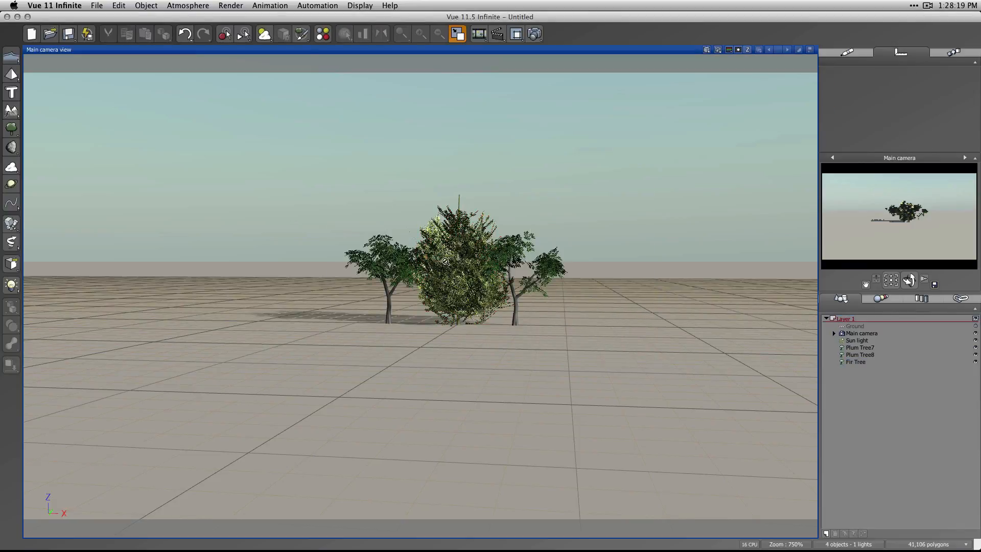
{"action": "scroll", "coordinate": [445, 261], "scroll_direction": "up", "scroll_amount": 4}
{"action": "right_click_drag", "start_coordinate": [477, 275], "coordinate": [583, 301]}
{"action": "scroll", "coordinate": [409, 309], "scroll_direction": "up", "scroll_amount": 3}
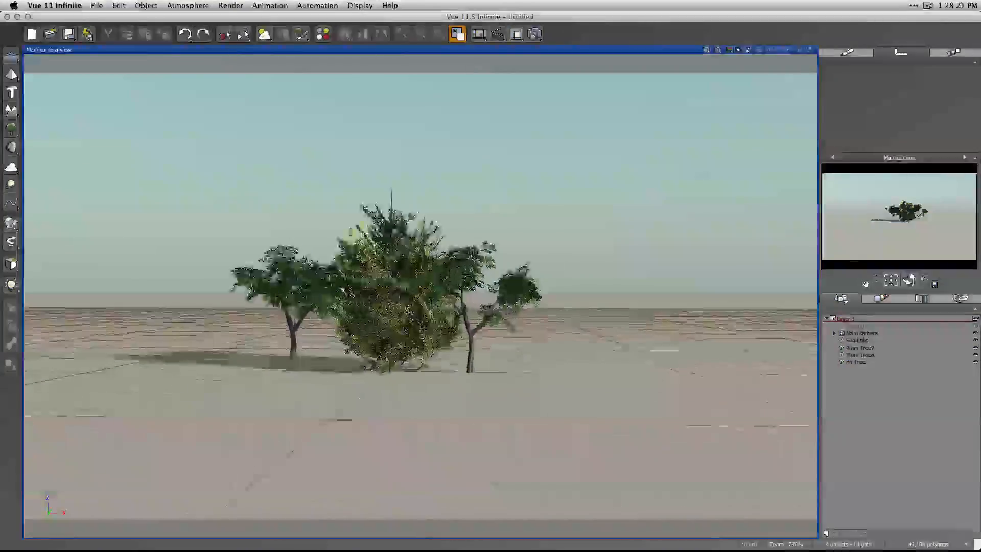
{"action": "scroll", "coordinate": [409, 310], "scroll_direction": "up", "scroll_amount": 6}
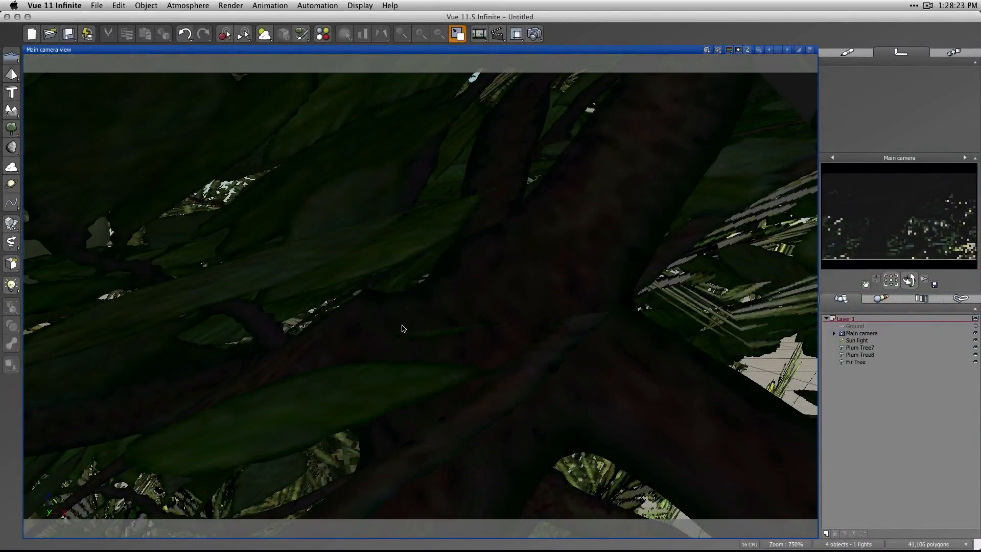
{"action": "scroll", "coordinate": [401, 329], "scroll_direction": "down", "scroll_amount": 7}
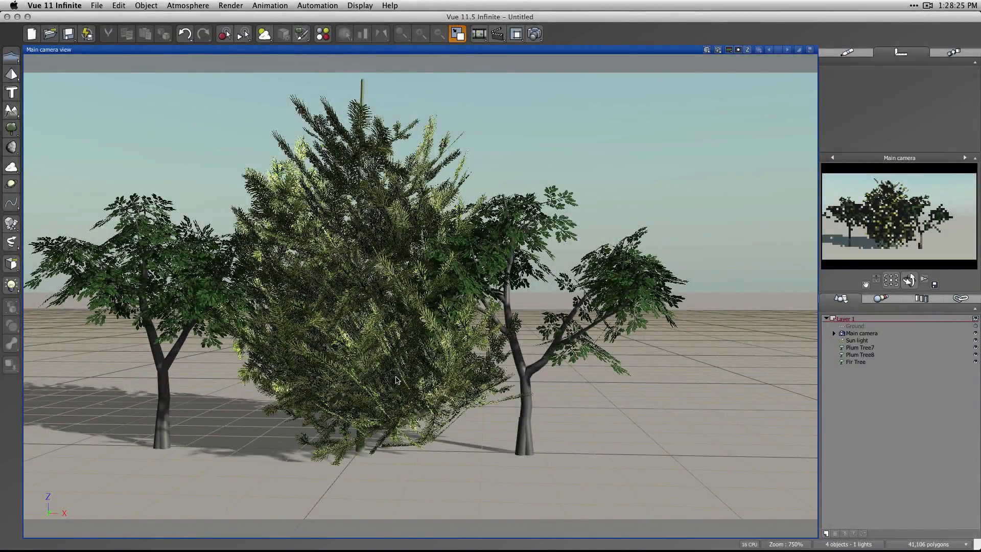
Step: Delete the fir tree and both plum trees from the scene
{"action": "left_click", "coordinate": [350, 394]}
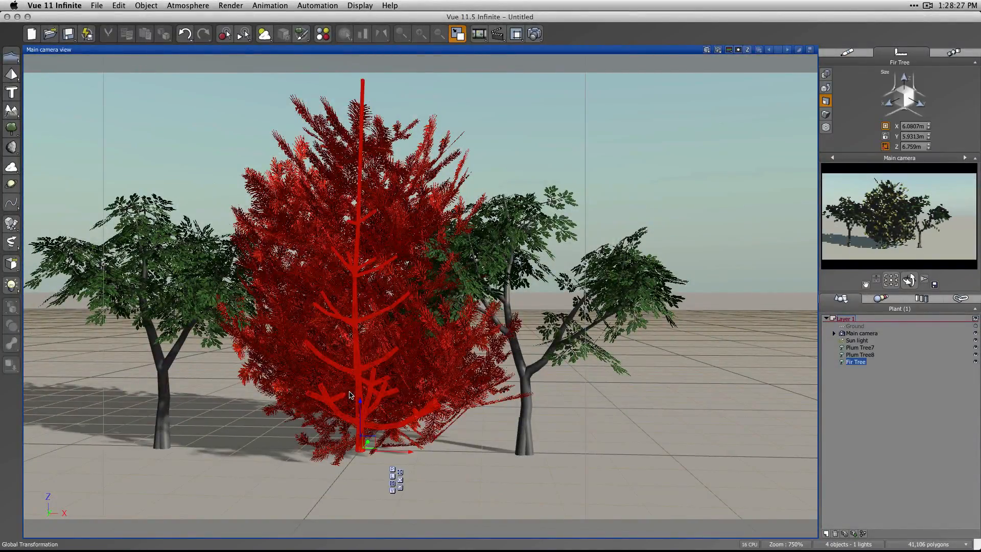
{"action": "key", "text": "BackSpace"}
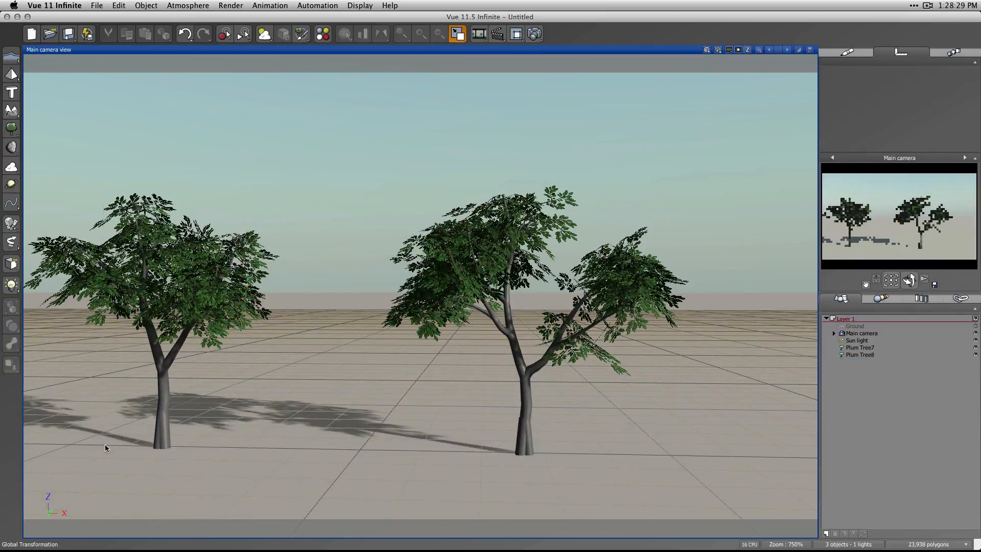
{"action": "left_click", "coordinate": [153, 431]}
{"action": "key", "text": "BackSpace"}
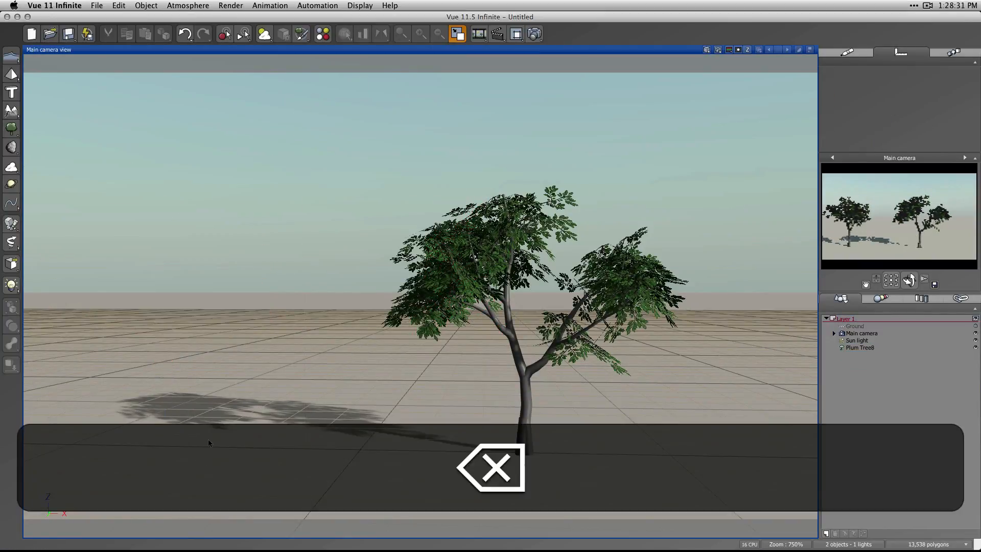
{"action": "left_click", "coordinate": [523, 432]}
{"action": "key", "text": "BackSpace"}
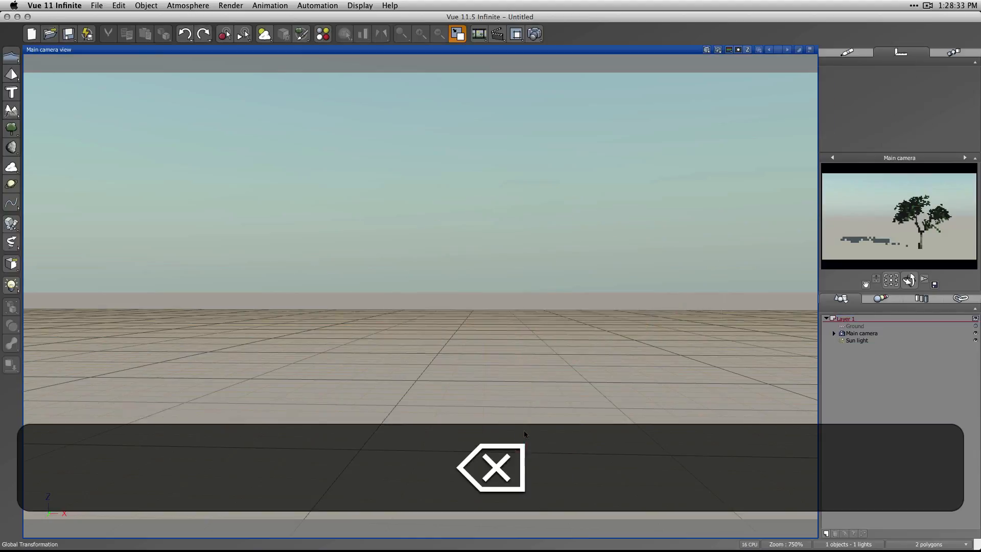
Step: Open the EcoSystem Painter and add the Plum Tree species to its population
{"action": "left_click", "coordinate": [303, 40]}
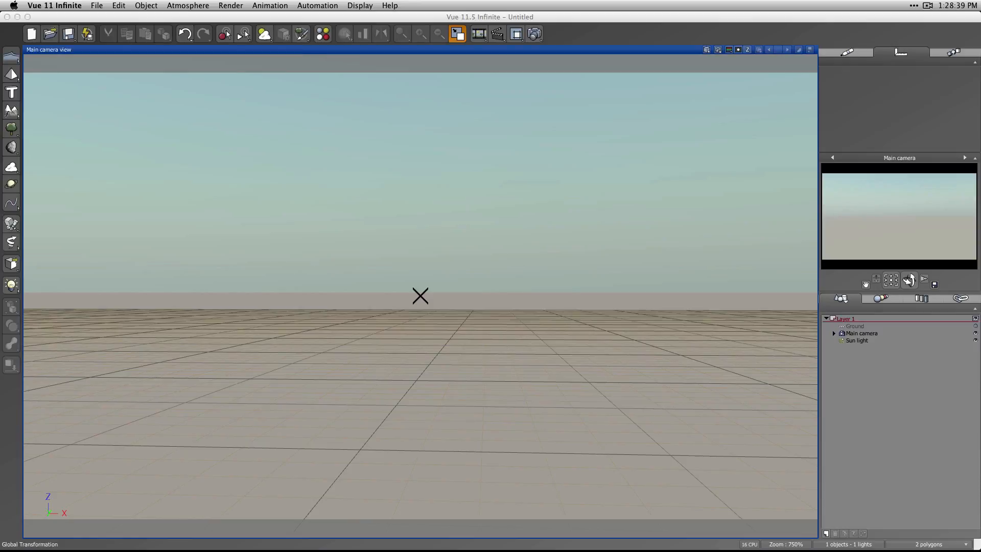
{"action": "left_click_drag", "start_coordinate": [505, 79], "coordinate": [520, 61]}
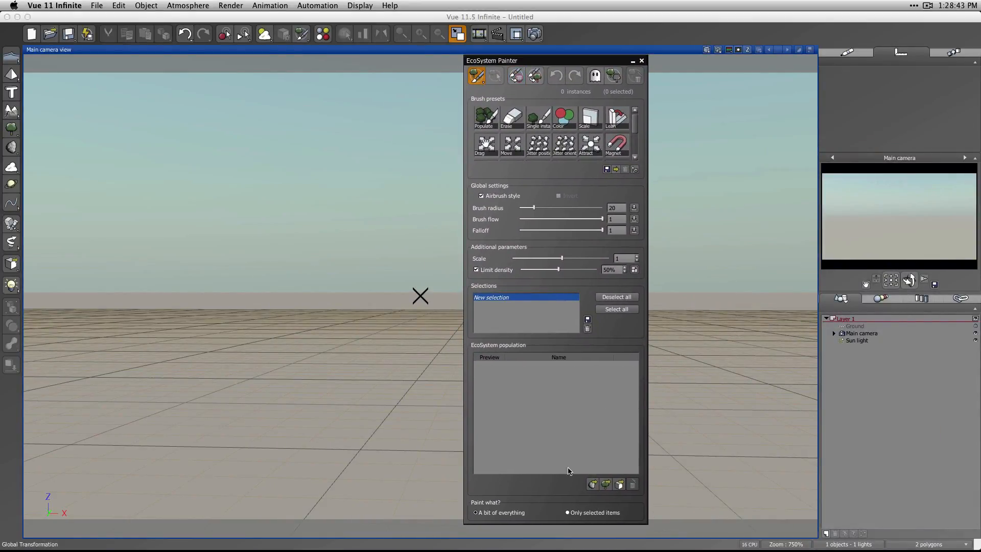
{"action": "left_click", "coordinate": [600, 481]}
{"action": "left_click", "coordinate": [432, 279]}
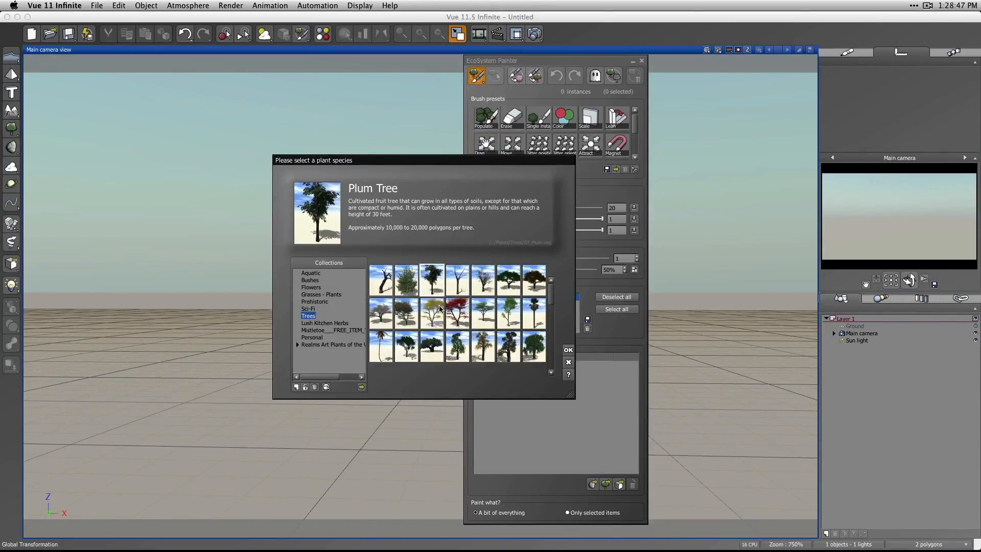
{"action": "left_click", "coordinate": [568, 350]}
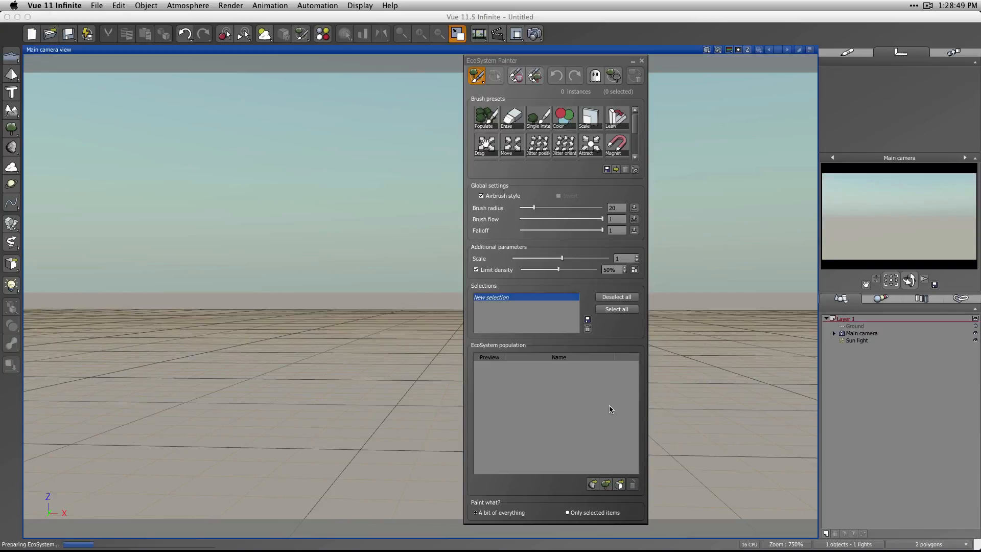
Step: Add the Beige Rock and the Pumpkin object from the Nature collection to the EcoSystem population
{"action": "left_click", "coordinate": [593, 483]}
{"action": "left_click", "coordinate": [382, 277]}
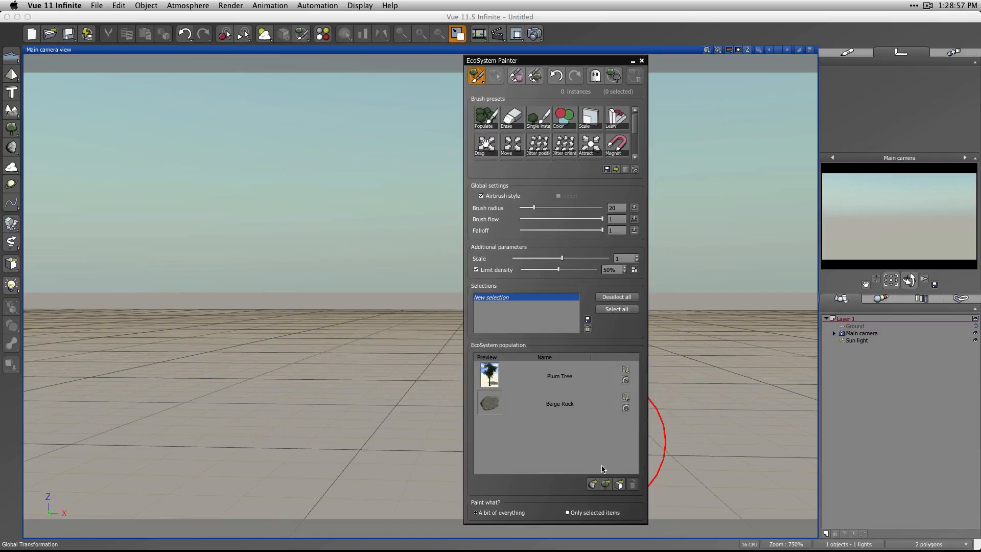
{"action": "left_click", "coordinate": [619, 485]}
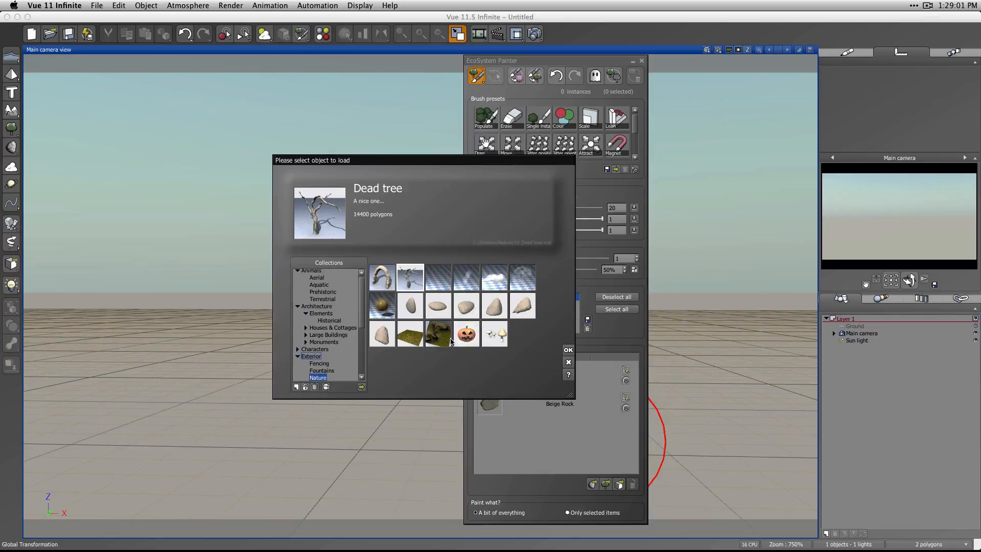
{"action": "left_click", "coordinate": [468, 343]}
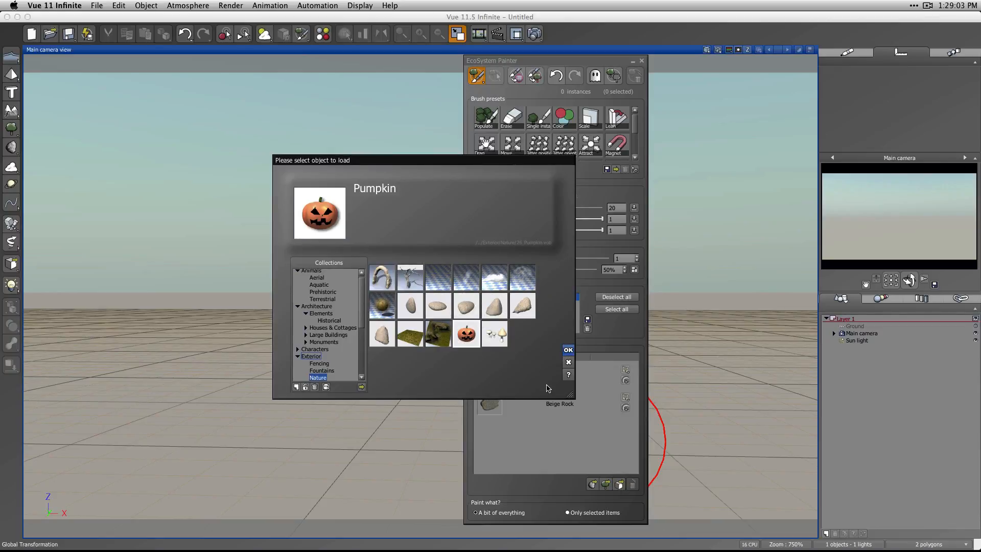
{"action": "key", "text": "Return"}
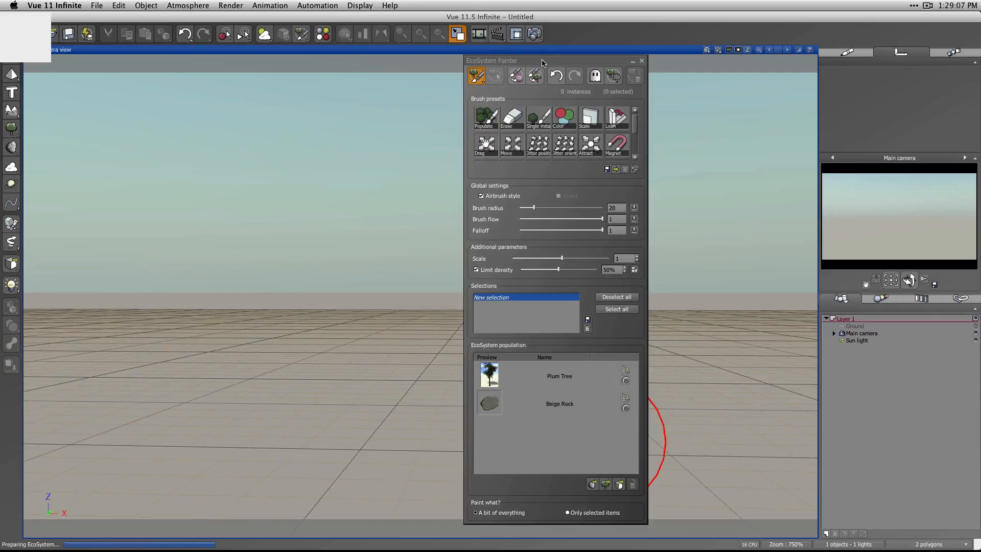
Step: Paint a mixed patch of plum trees, rocks and pumpkins on the ground, and clear all painted instances
{"action": "left_click_drag", "start_coordinate": [543, 63], "coordinate": [625, 51]}
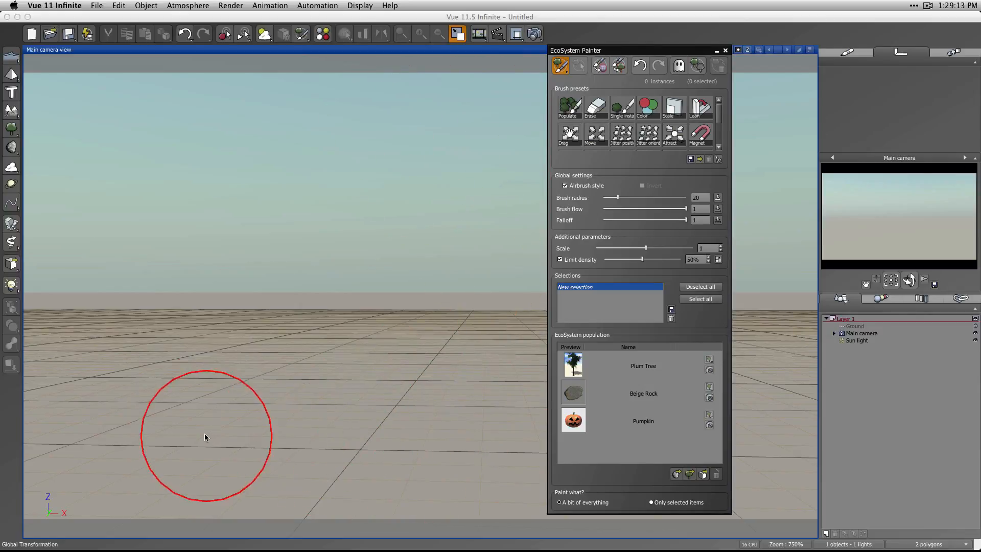
{"action": "mouse_move", "coordinate": [310, 431]}
{"action": "left_mouse_down"}
{"action": "mouse_move", "coordinate": [427, 431]}
{"action": "mouse_move", "coordinate": [291, 438]}
{"action": "left_mouse_up"}
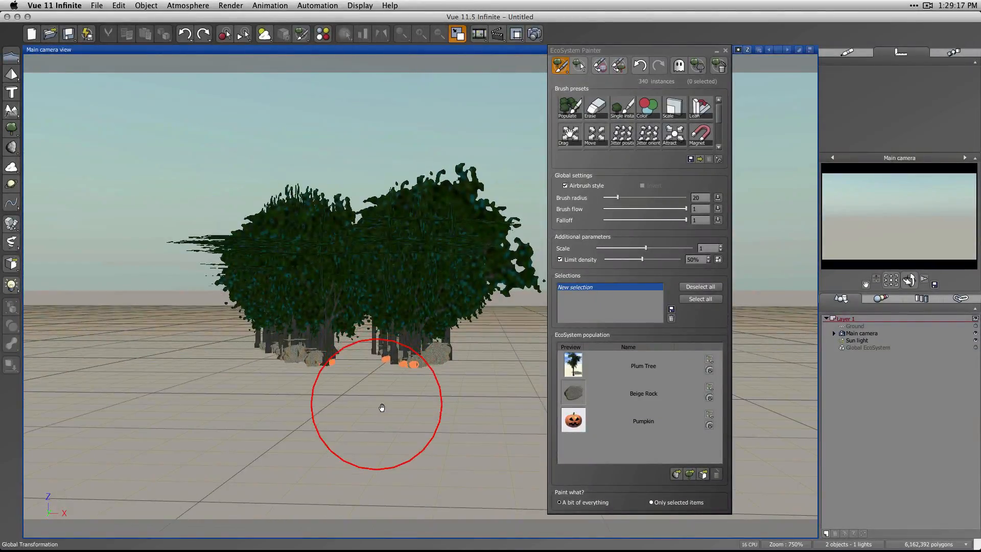
{"action": "mouse_move", "coordinate": [410, 385]}
{"action": "left_mouse_down"}
{"action": "mouse_move", "coordinate": [382, 409]}
{"action": "mouse_move", "coordinate": [164, 400]}
{"action": "mouse_move", "coordinate": [274, 448]}
{"action": "mouse_move", "coordinate": [340, 449]}
{"action": "left_mouse_up"}
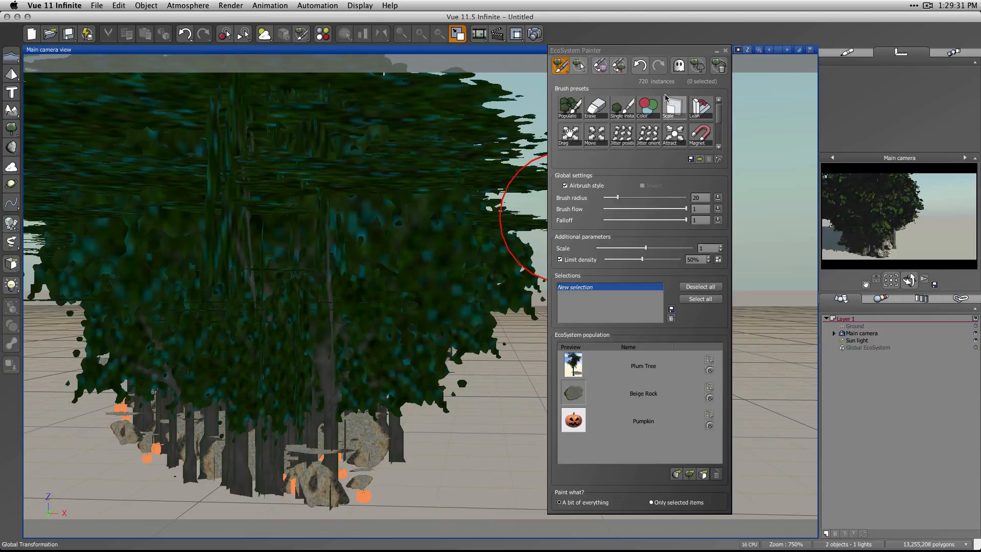
{"action": "left_click", "coordinate": [719, 68]}
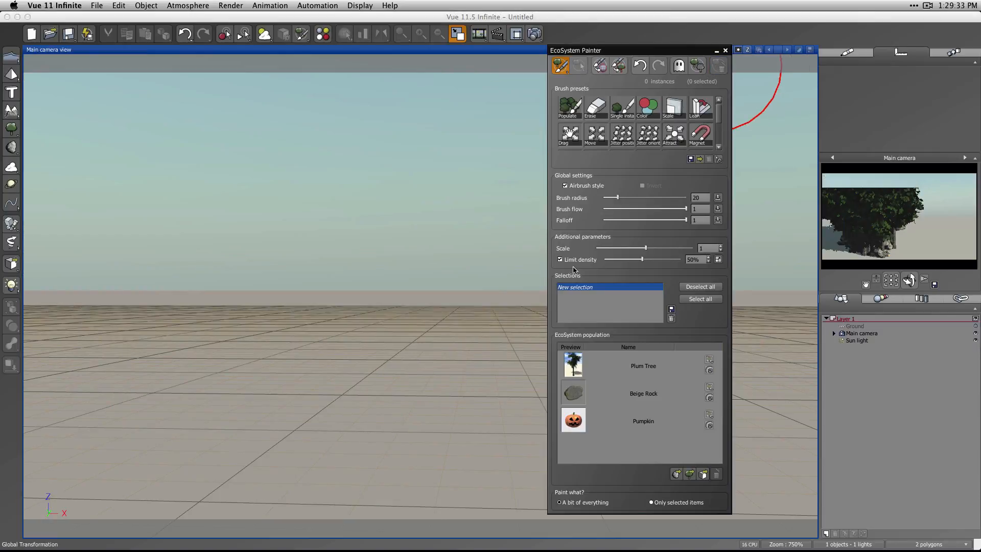
Step: Switch to the four-view layout and add a procedural terrain to the scene
{"action": "left_click", "coordinate": [161, 50]}
{"action": "double_click", "coordinate": [161, 50]}
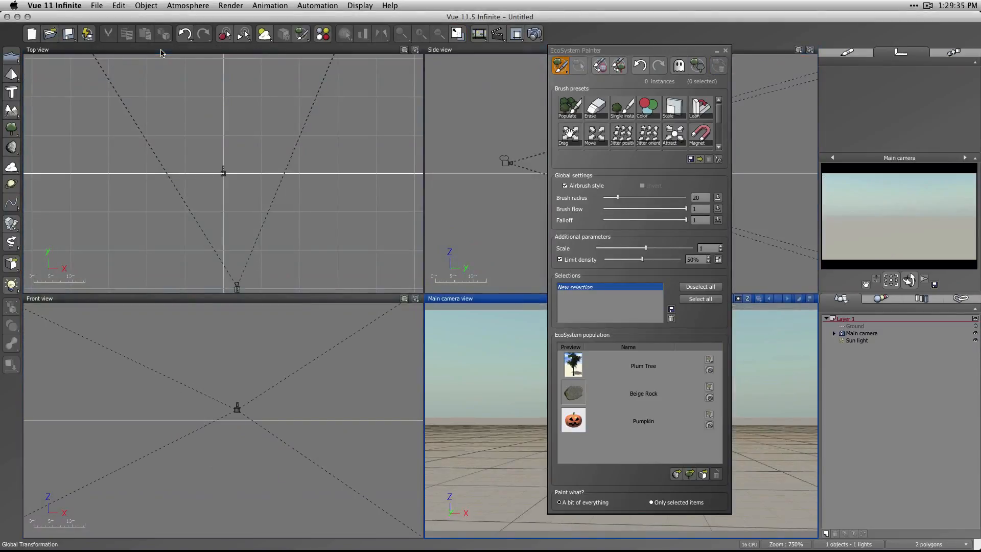
{"action": "left_click", "coordinate": [14, 115]}
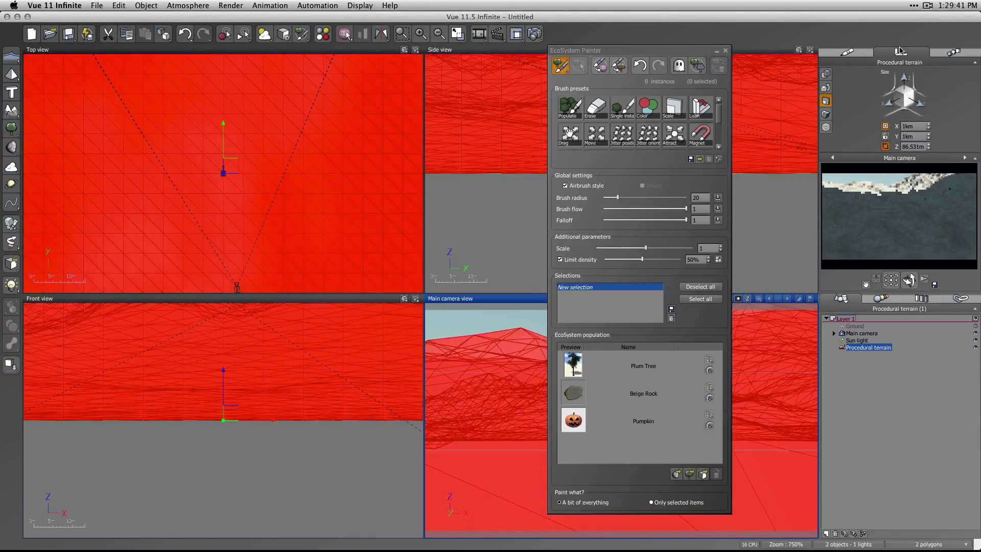
Step: Set the procedural terrain's size to 200 m in X, 200 m in Y and 10 m in Z
{"action": "scroll", "coordinate": [249, 244], "scroll_direction": "down", "scroll_amount": 8}
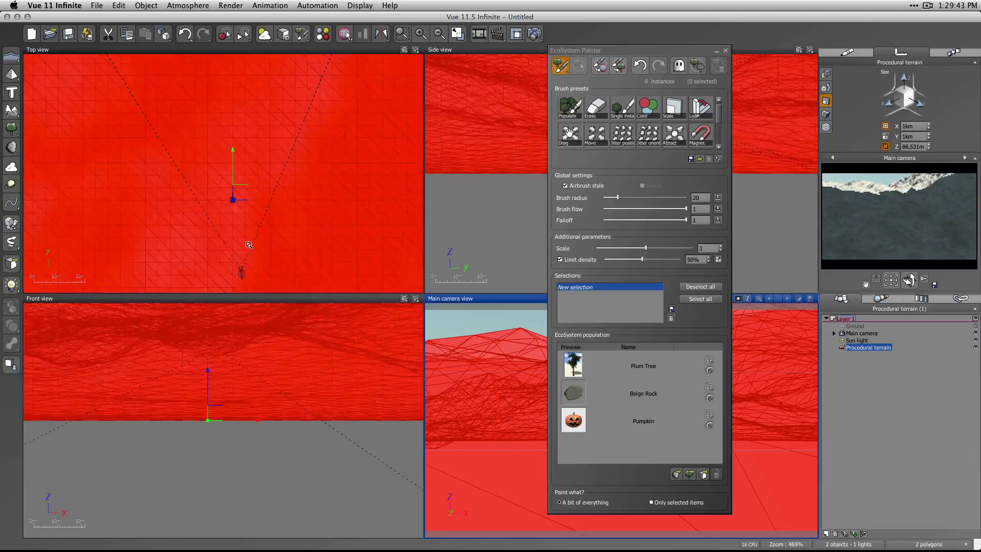
{"action": "scroll", "coordinate": [249, 245], "scroll_direction": "down", "scroll_amount": 3}
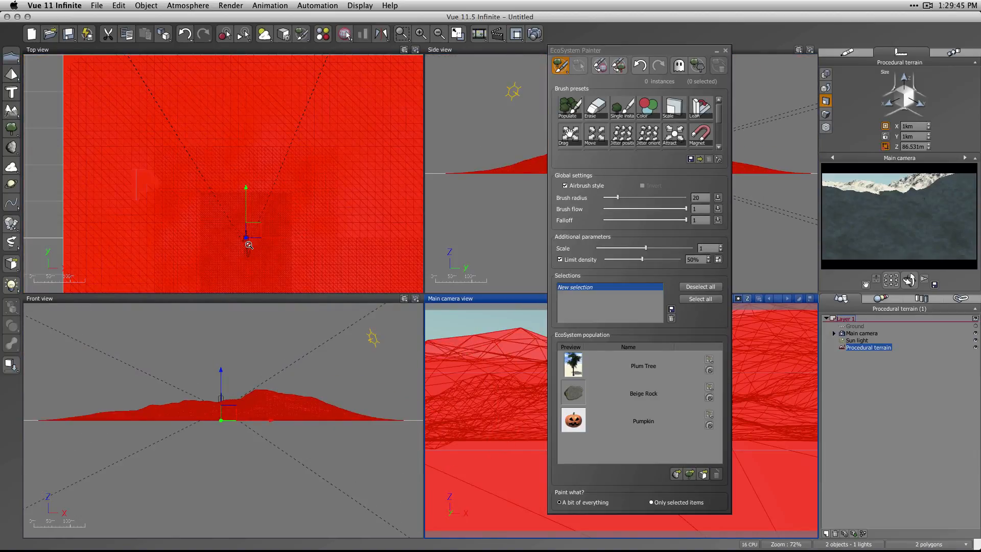
{"action": "scroll", "coordinate": [249, 245], "scroll_direction": "down", "scroll_amount": 2}
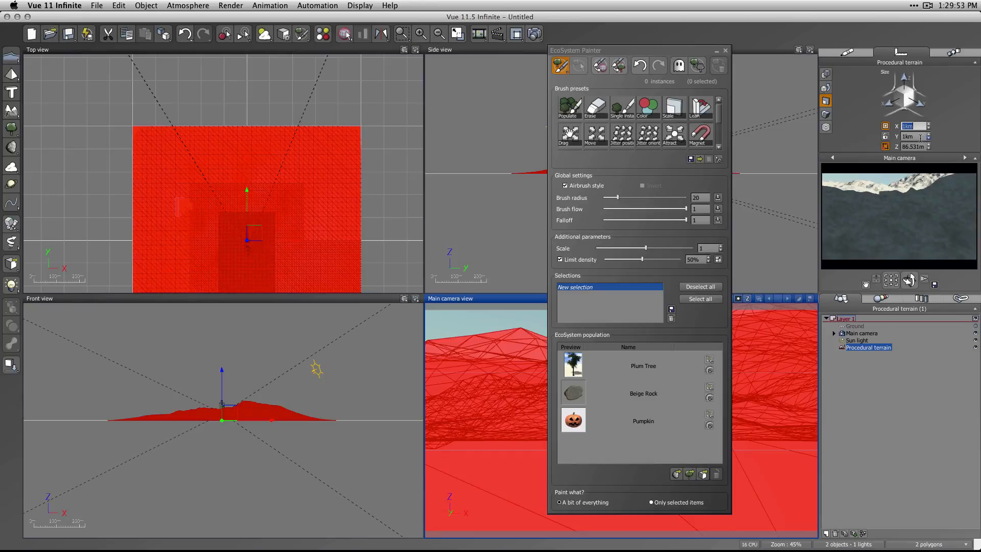
{"action": "type", "text": "200m"}
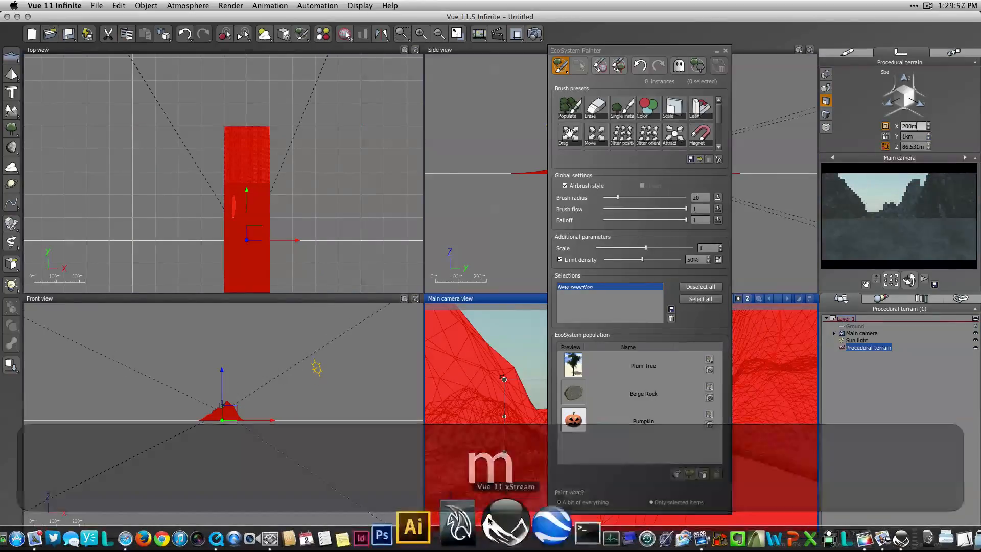
{"action": "key", "text": "Tab"}
{"action": "type", "text": "200m"}
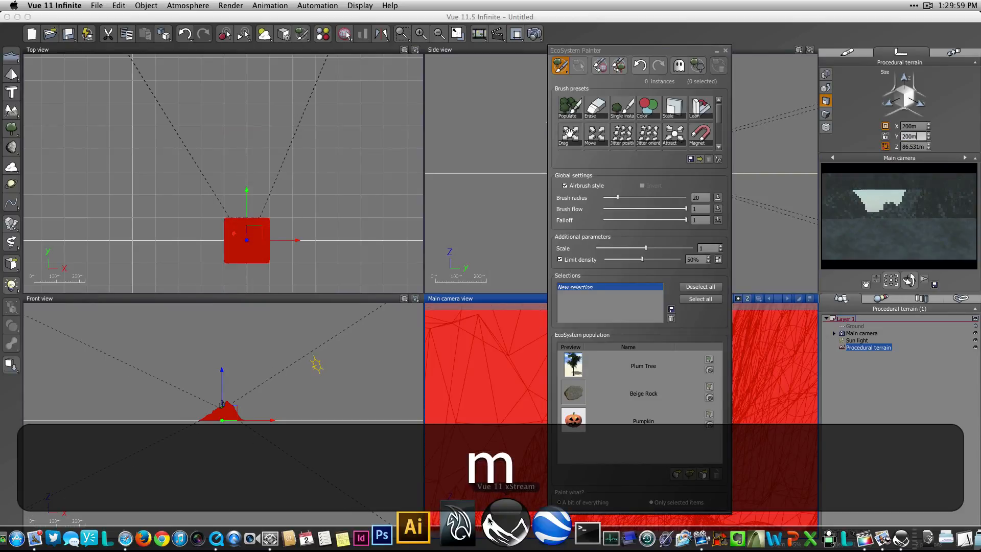
{"action": "key", "text": "Tab"}
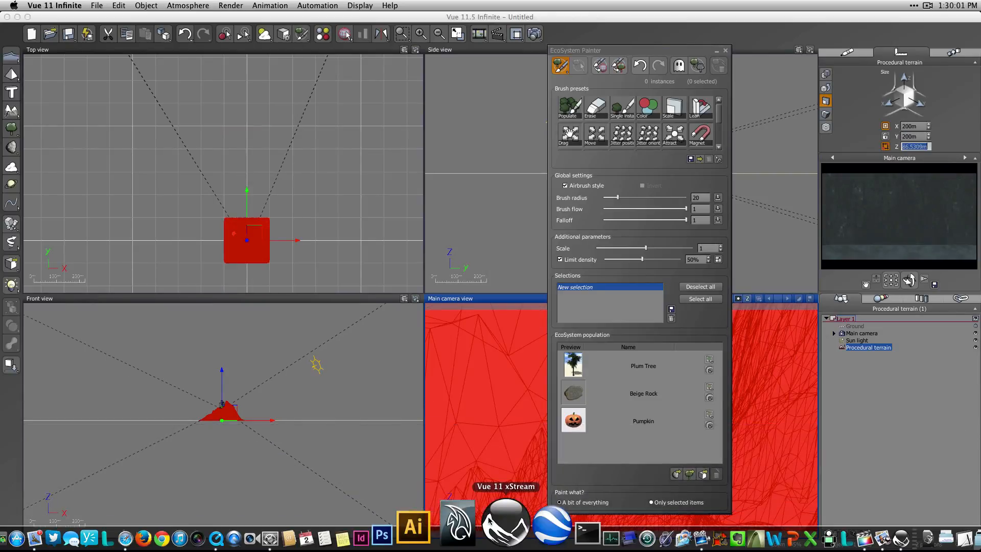
{"action": "type", "text": "30m"}
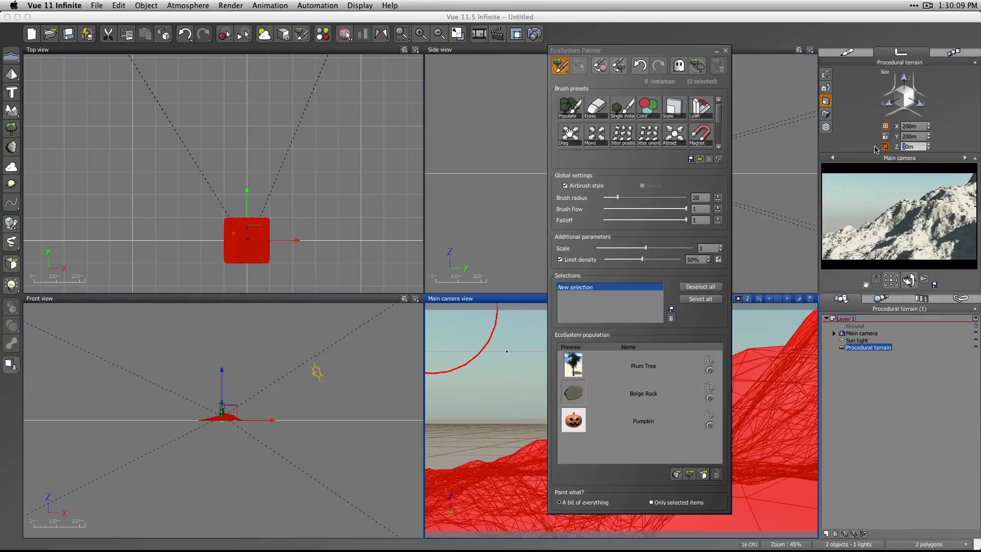
{"action": "type", "text": "1"}
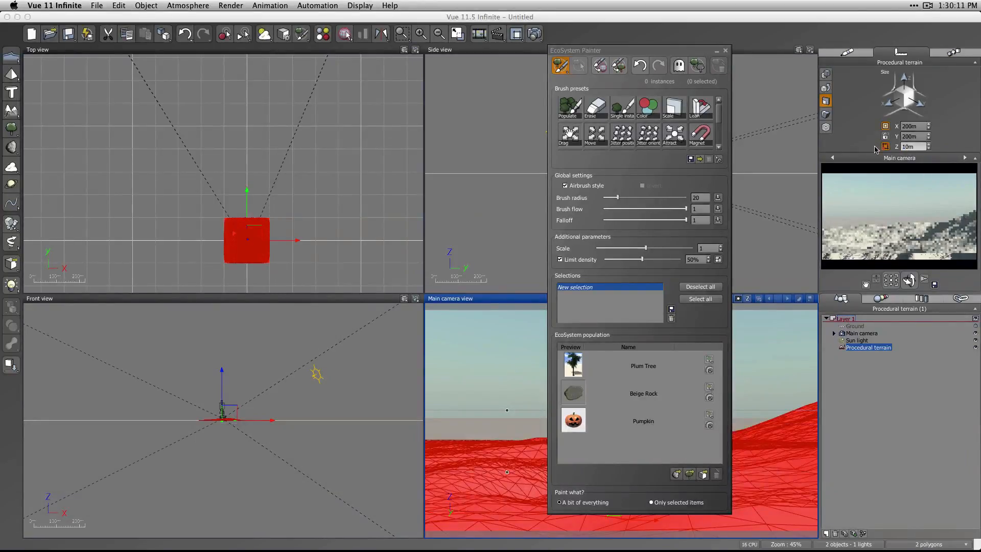
Step: Paint instances over the terrain in the top view, clear them all, and close the EcoSystem Painter
{"action": "mouse_move", "coordinate": [246, 261]}
{"action": "left_mouse_down"}
{"action": "mouse_move", "coordinate": [234, 241]}
{"action": "mouse_move", "coordinate": [255, 207]}
{"action": "mouse_move", "coordinate": [246, 236]}
{"action": "mouse_move", "coordinate": [323, 214]}
{"action": "left_mouse_up"}
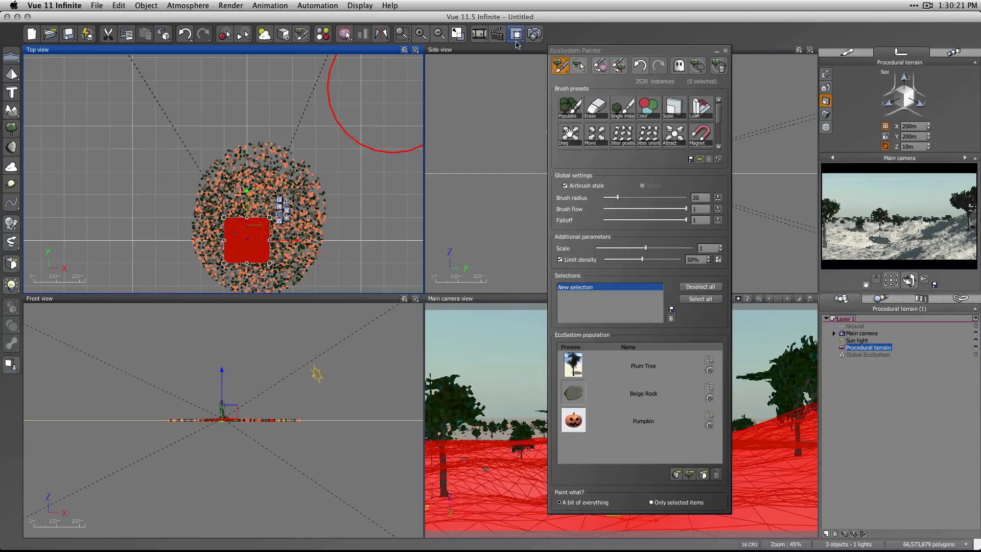
{"action": "left_click", "coordinate": [719, 67]}
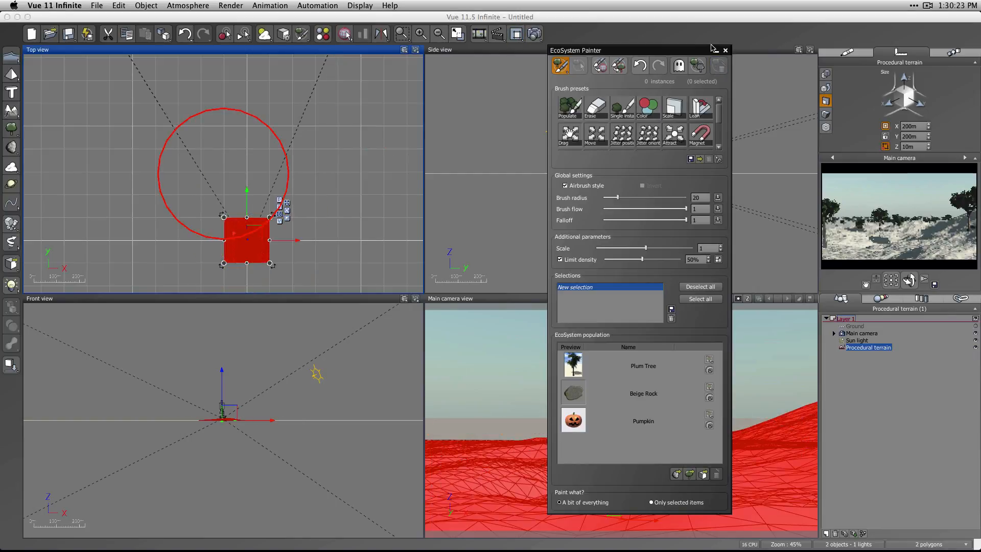
{"action": "left_click", "coordinate": [725, 50]}
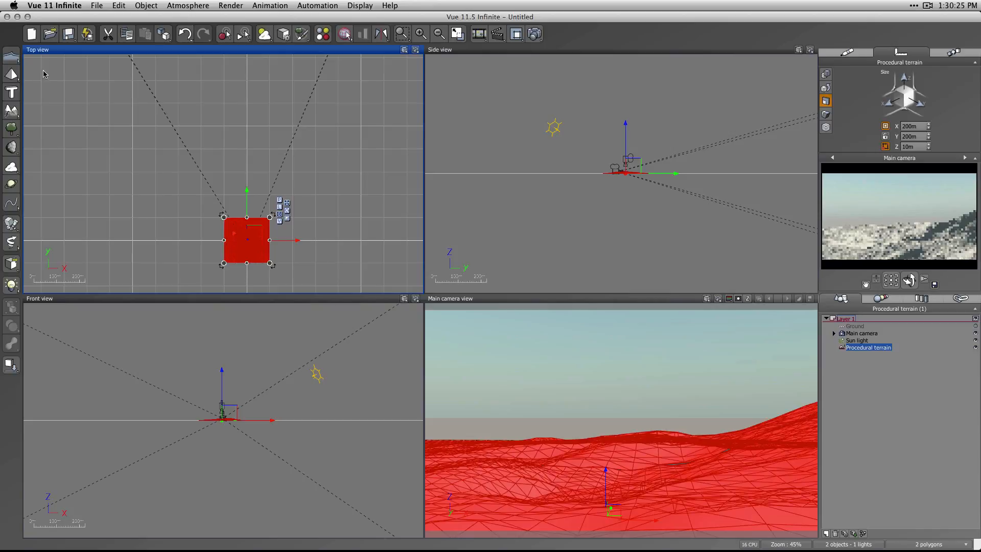
Step: Move the procedural terrain forward in front of the camera and angle the camera down to frame the whole terrain
{"action": "left_click_drag", "start_coordinate": [255, 232], "coordinate": [254, 193]}
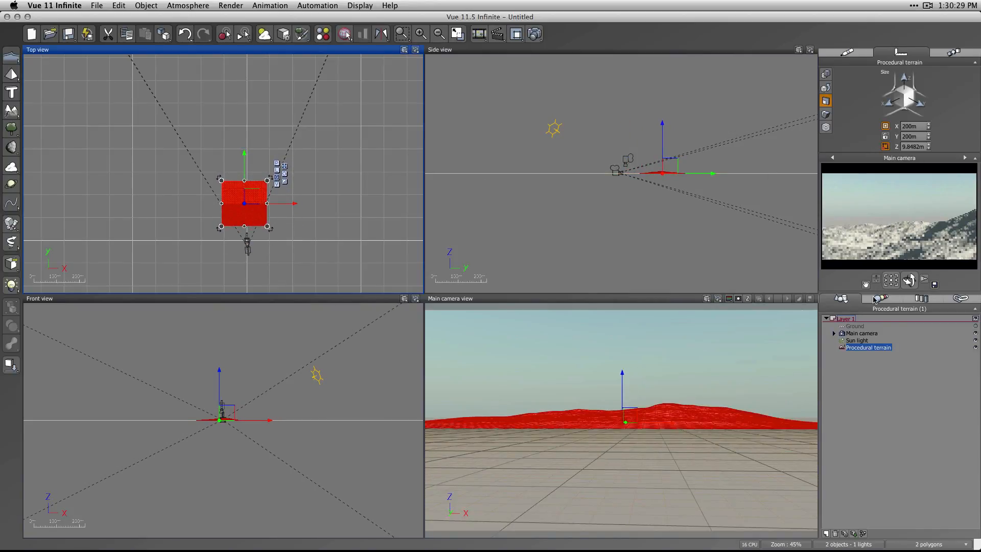
{"action": "left_click_drag", "start_coordinate": [917, 286], "coordinate": [899, 536]}
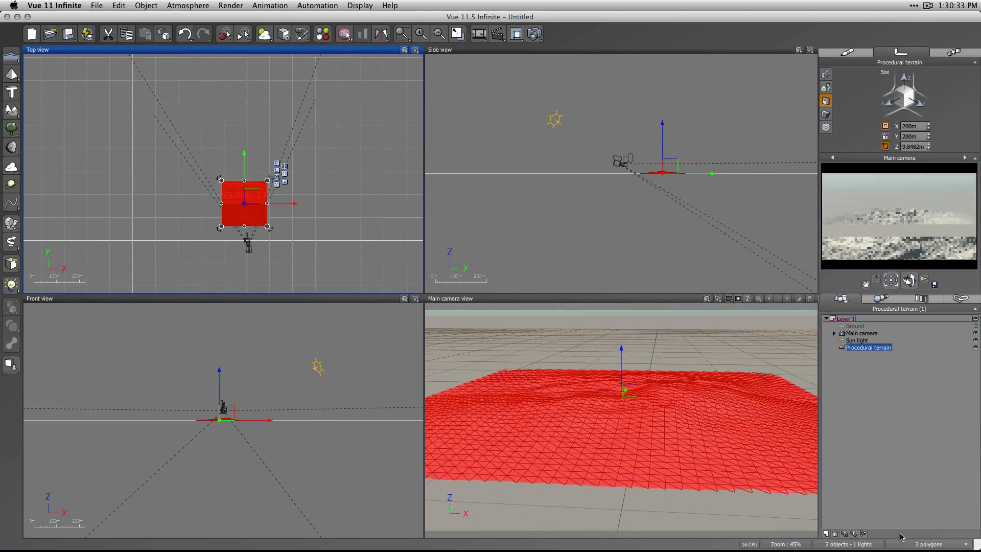
{"action": "left_click", "coordinate": [644, 399]}
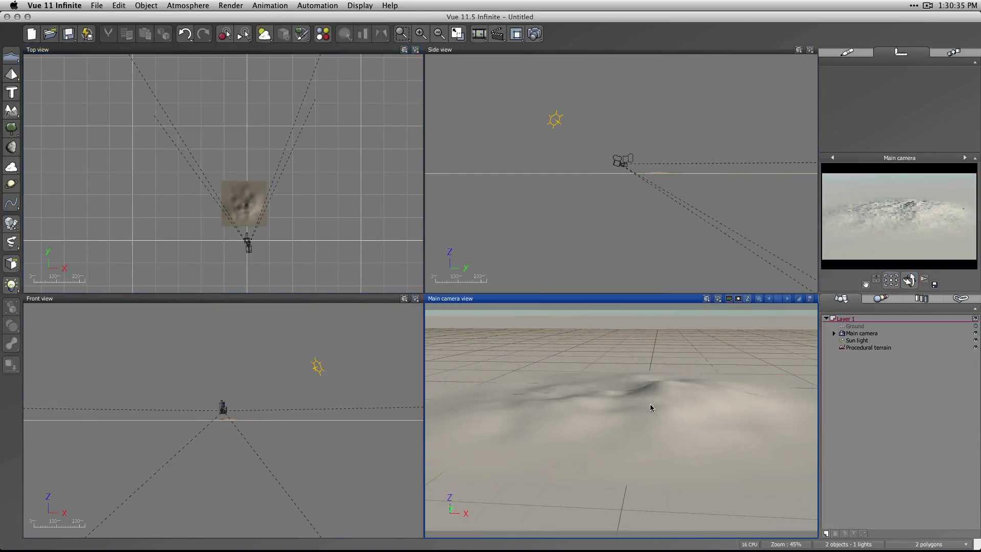
{"action": "left_click", "coordinate": [655, 417]}
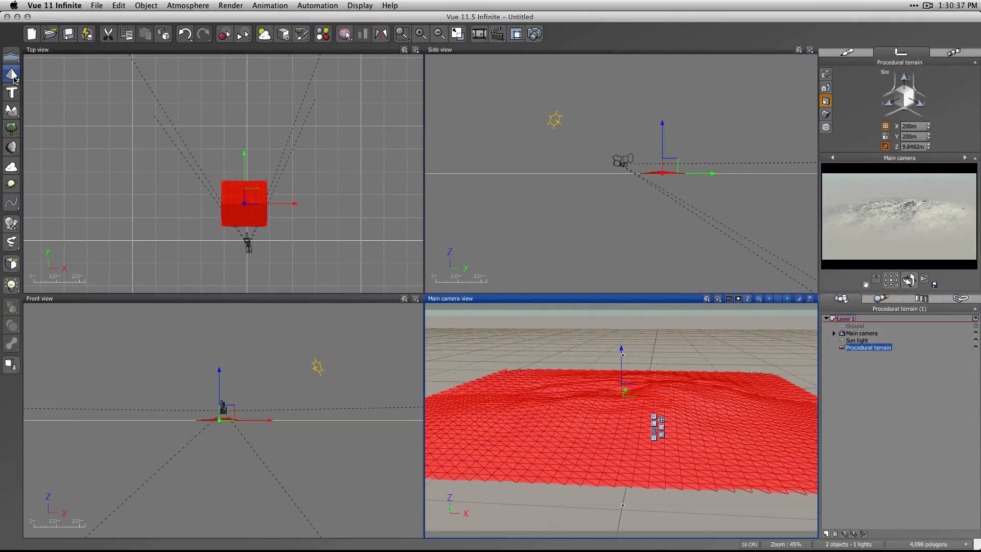
Step: Add a cube about 32 m in size, position it over the terrain's near-left area, and raise it slightly above the surface
{"action": "left_click_drag", "start_coordinate": [13, 78], "coordinate": [58, 81]}
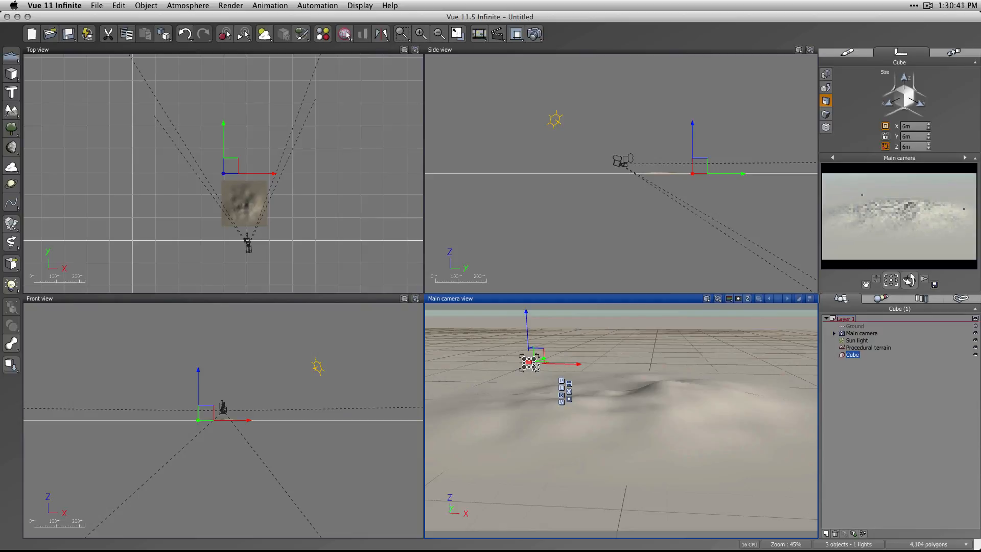
{"action": "left_click_drag", "start_coordinate": [534, 367], "coordinate": [619, 382]}
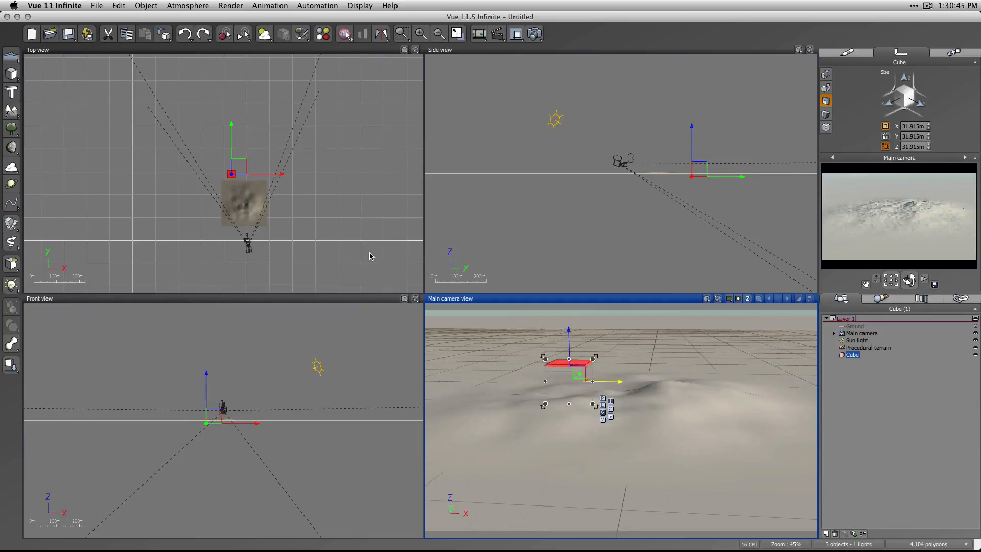
{"action": "left_click_drag", "start_coordinate": [232, 173], "coordinate": [250, 219]}
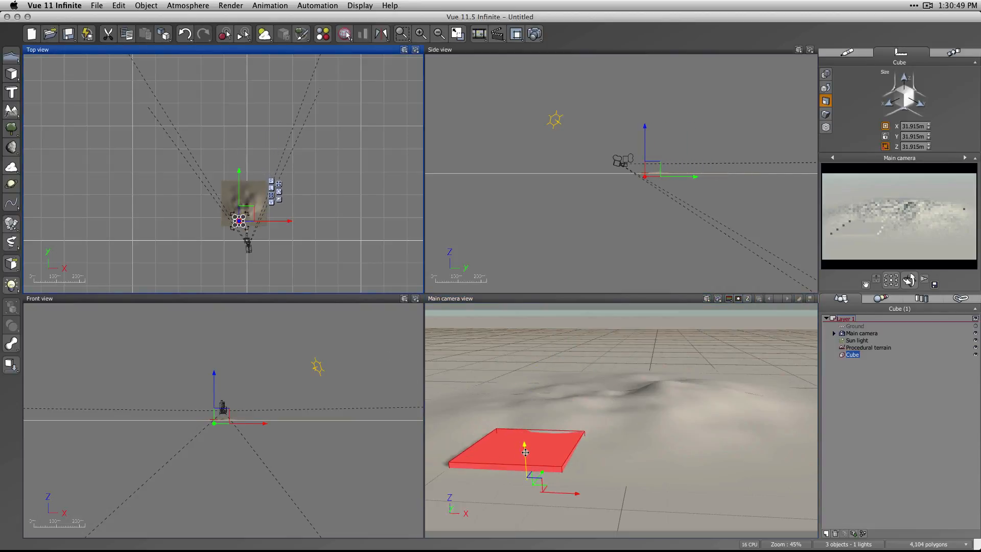
{"action": "left_click", "coordinate": [525, 452]}
{"action": "left_click", "coordinate": [873, 418]}
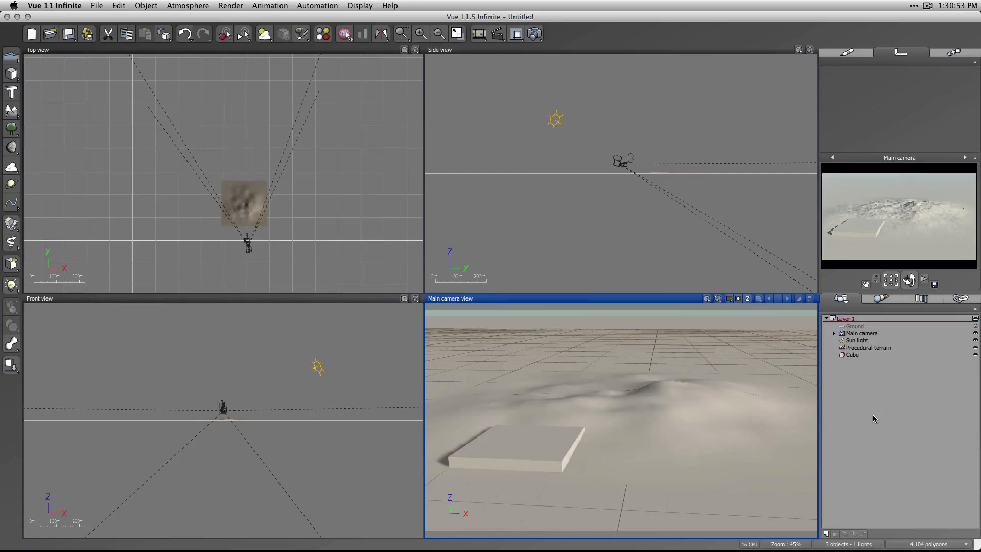
{"action": "left_click", "coordinate": [301, 36]}
{"action": "left_click_drag", "start_coordinate": [642, 52], "coordinate": [666, 53]}
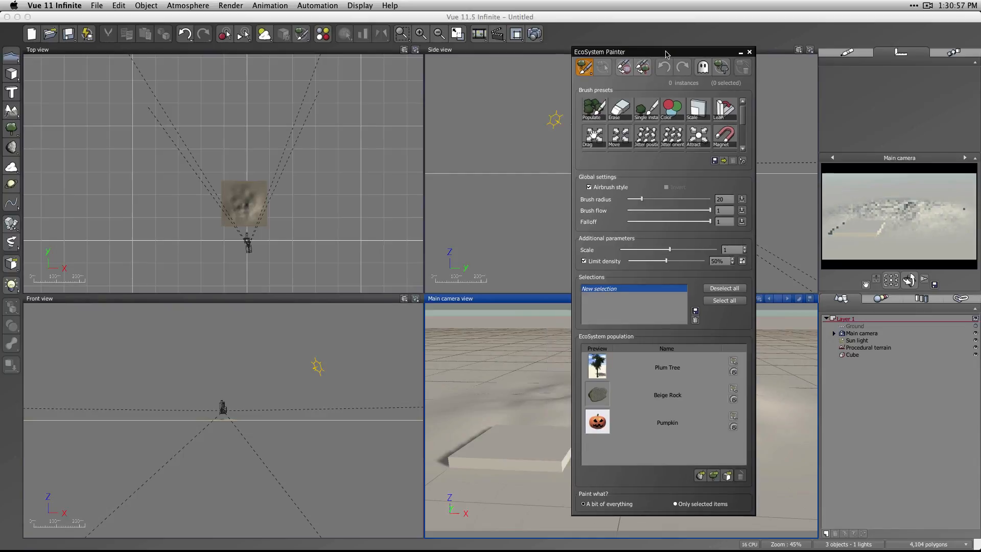
{"action": "scroll", "coordinate": [237, 231], "scroll_direction": "up", "scroll_amount": 4}
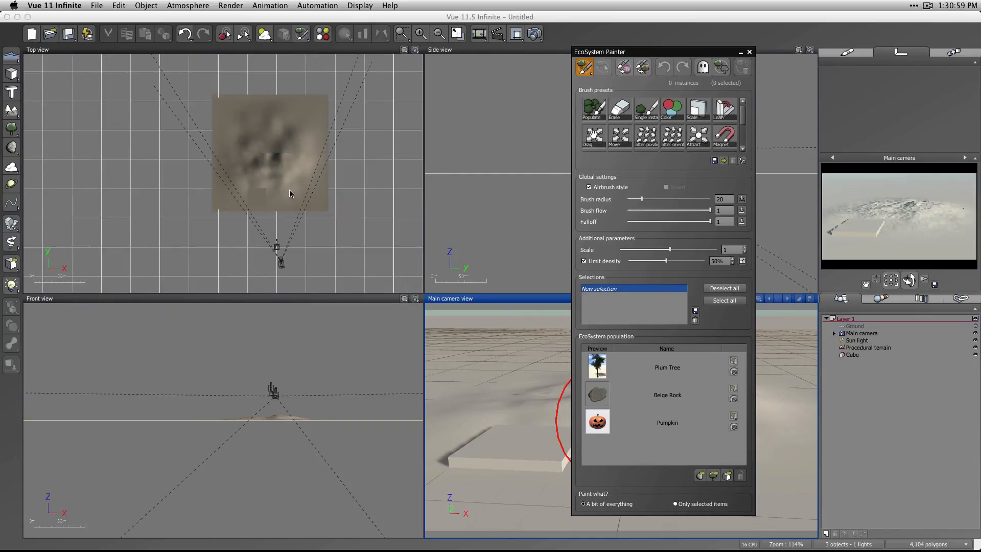
{"action": "scroll", "coordinate": [289, 192], "scroll_direction": "up", "scroll_amount": 5}
{"action": "scroll", "coordinate": [289, 192], "scroll_direction": "down", "scroll_amount": 5}
{"action": "scroll", "coordinate": [290, 191], "scroll_direction": "up", "scroll_amount": 8}
{"action": "scroll", "coordinate": [290, 191], "scroll_direction": "down", "scroll_amount": 6}
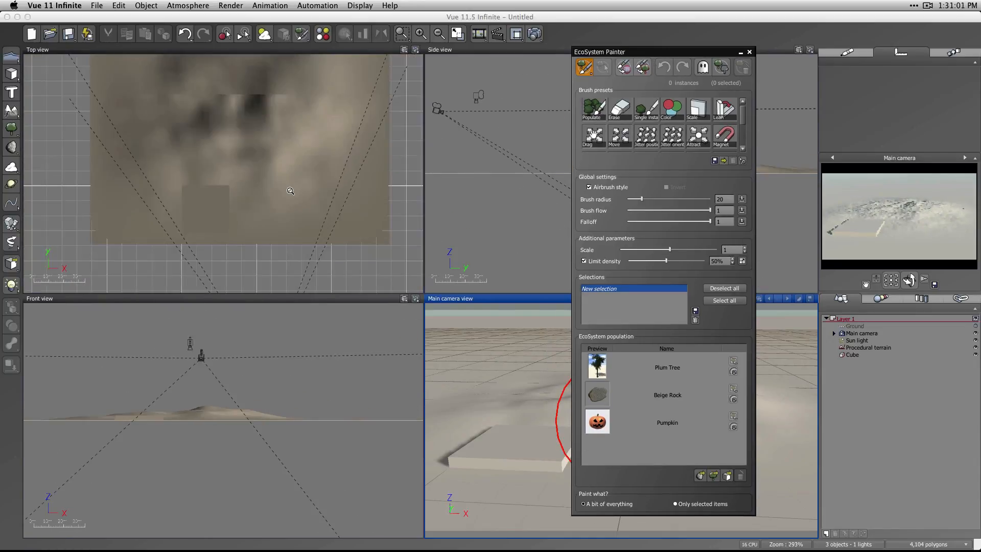
{"action": "right_click", "coordinate": [305, 174]}
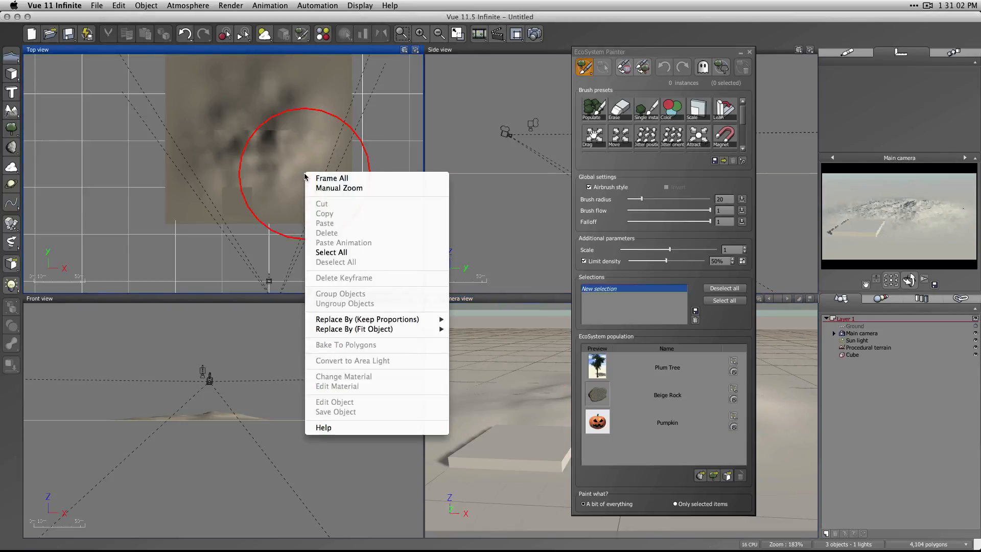
{"action": "left_click", "coordinate": [356, 179]}
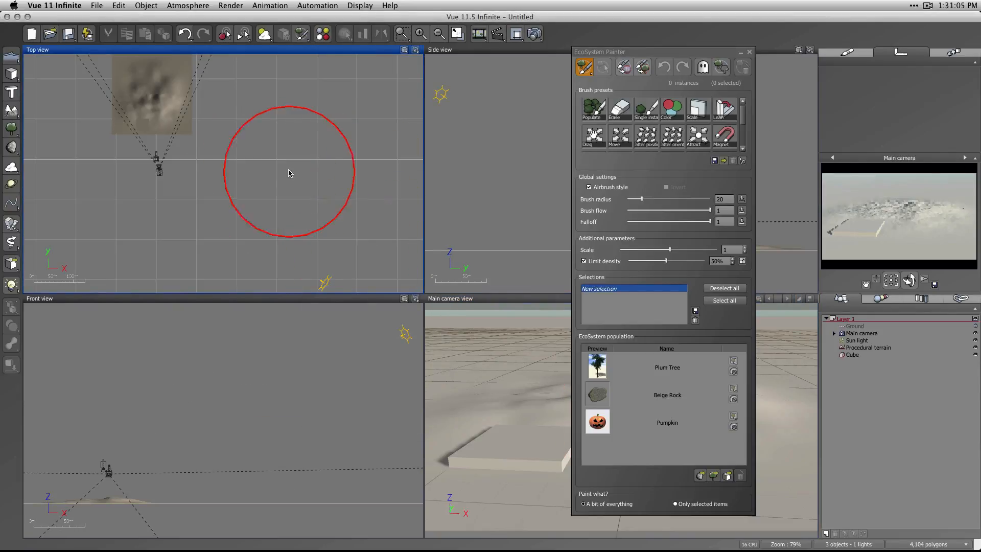
{"action": "left_click", "coordinate": [749, 53]}
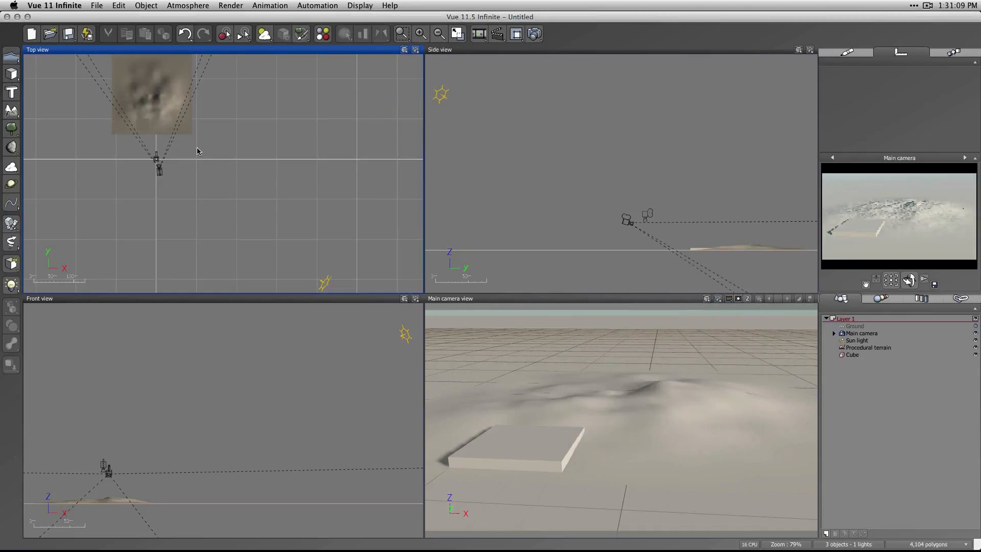
Step: Frame the procedural terrain and cube together in the top, side and front views, and deselect both objects
{"action": "left_click_drag", "start_coordinate": [227, 168], "coordinate": [97, 94]}
{"action": "right_click", "coordinate": [208, 121]}
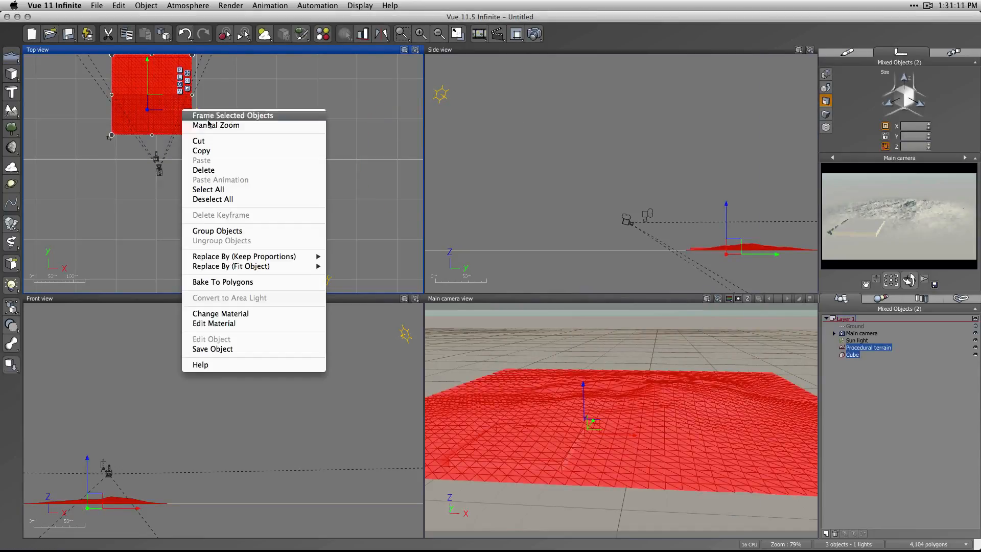
{"action": "left_click", "coordinate": [208, 119]}
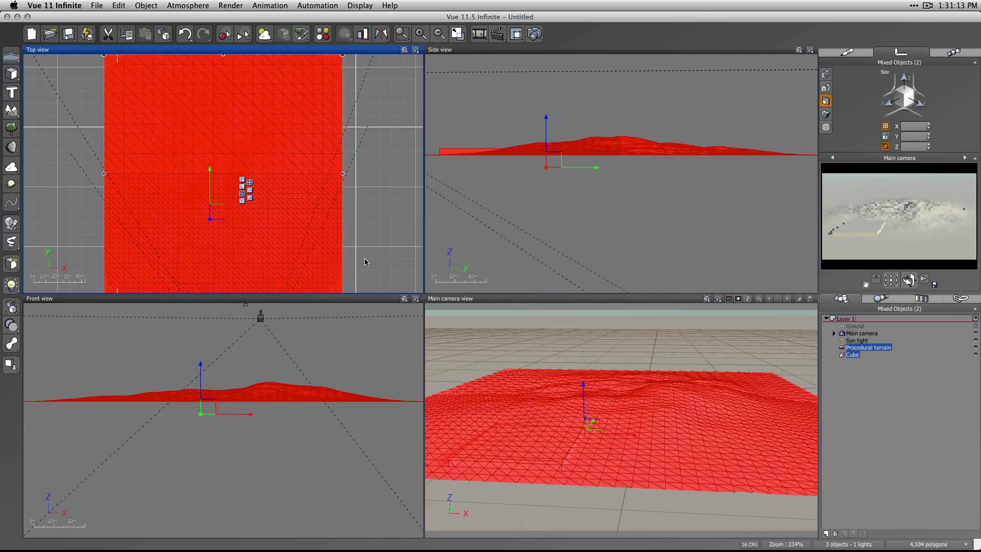
{"action": "scroll", "coordinate": [365, 259], "scroll_direction": "down", "scroll_amount": 2}
{"action": "right_click_drag", "start_coordinate": [367, 261], "coordinate": [388, 246]}
{"action": "scroll", "coordinate": [336, 223], "scroll_direction": "up", "scroll_amount": 2}
{"action": "left_click", "coordinate": [388, 248]}
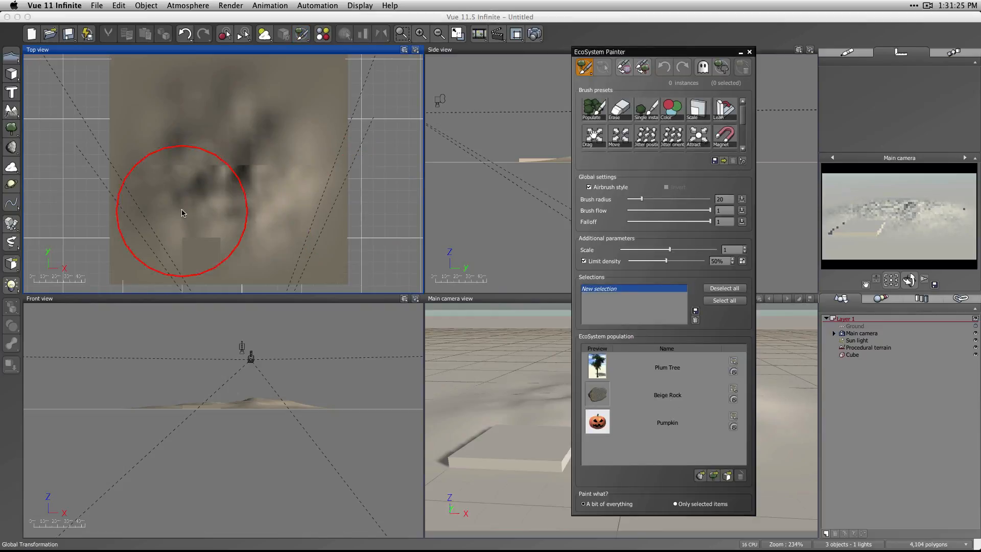
Step: Test painting EcoSystem instances across the terrain at flow 1, and again with brush radius 39 and flow 0.077, clearing them each time
{"action": "mouse_move", "coordinate": [33, 186]}
{"action": "left_mouse_down"}
{"action": "mouse_move", "coordinate": [360, 181]}
{"action": "mouse_move", "coordinate": [361, 164]}
{"action": "mouse_move", "coordinate": [351, 164]}
{"action": "left_mouse_up"}
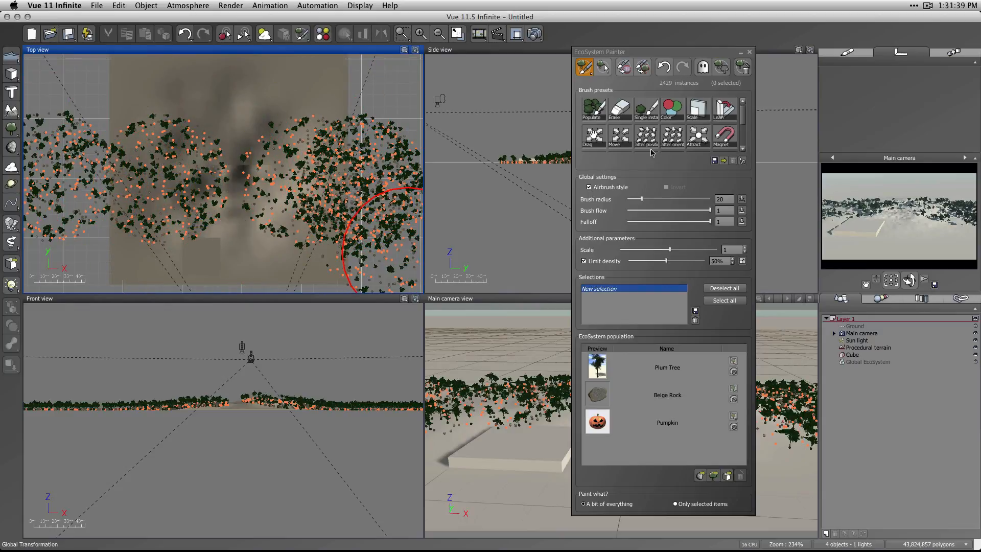
{"action": "left_click", "coordinate": [742, 68]}
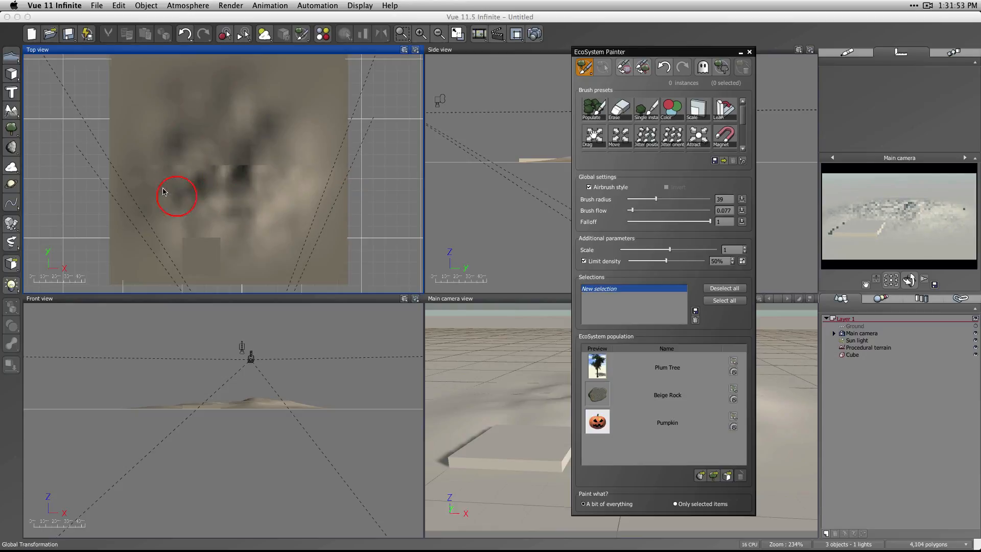
{"action": "mouse_move", "coordinate": [174, 192]}
{"action": "left_mouse_down"}
{"action": "mouse_move", "coordinate": [164, 171]}
{"action": "mouse_move", "coordinate": [305, 190]}
{"action": "mouse_move", "coordinate": [371, 211]}
{"action": "mouse_move", "coordinate": [354, 164]}
{"action": "mouse_move", "coordinate": [232, 149]}
{"action": "mouse_move", "coordinate": [169, 102]}
{"action": "mouse_move", "coordinate": [179, 161]}
{"action": "mouse_move", "coordinate": [266, 206]}
{"action": "left_mouse_up"}
{"action": "mouse_move", "coordinate": [312, 141]}
{"action": "left_mouse_down"}
{"action": "mouse_move", "coordinate": [293, 97]}
{"action": "mouse_move", "coordinate": [230, 147]}
{"action": "mouse_move", "coordinate": [223, 124]}
{"action": "mouse_move", "coordinate": [170, 114]}
{"action": "mouse_move", "coordinate": [293, 171]}
{"action": "mouse_move", "coordinate": [271, 232]}
{"action": "mouse_move", "coordinate": [305, 270]}
{"action": "left_mouse_up"}
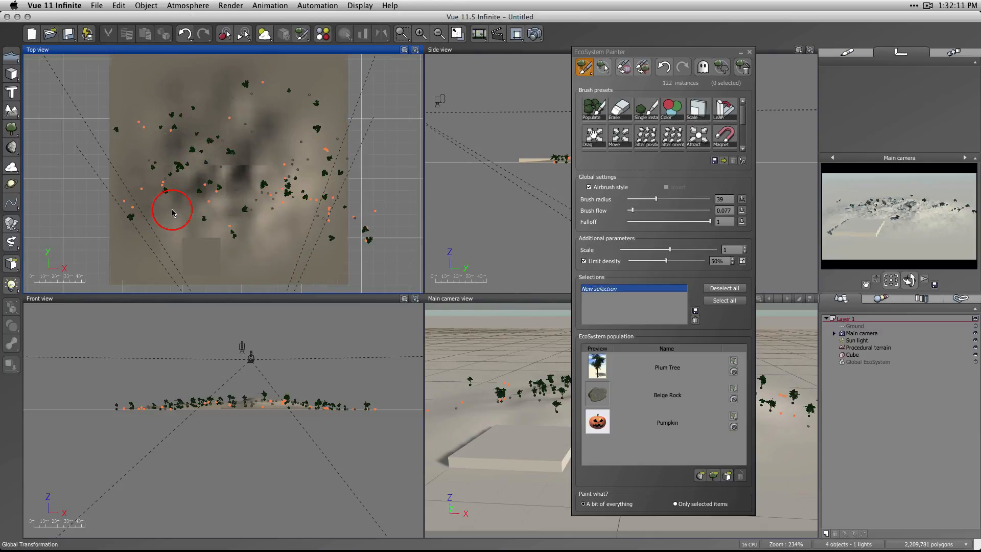
{"action": "left_click", "coordinate": [744, 72]}
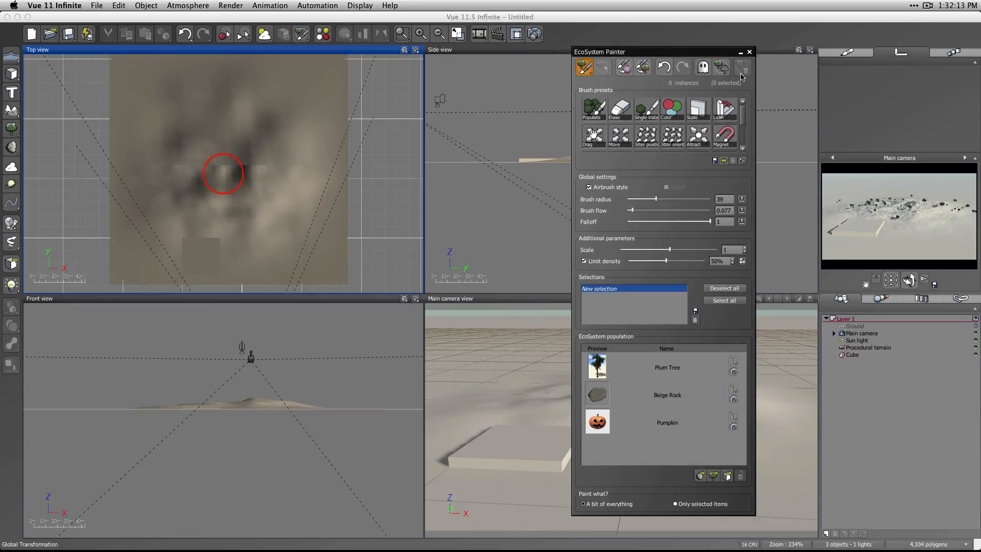
Step: Limit the EcoSystem Painter to only selected items, with Plum Tree and Beige Rock selected in the population
{"action": "left_click", "coordinate": [602, 366]}
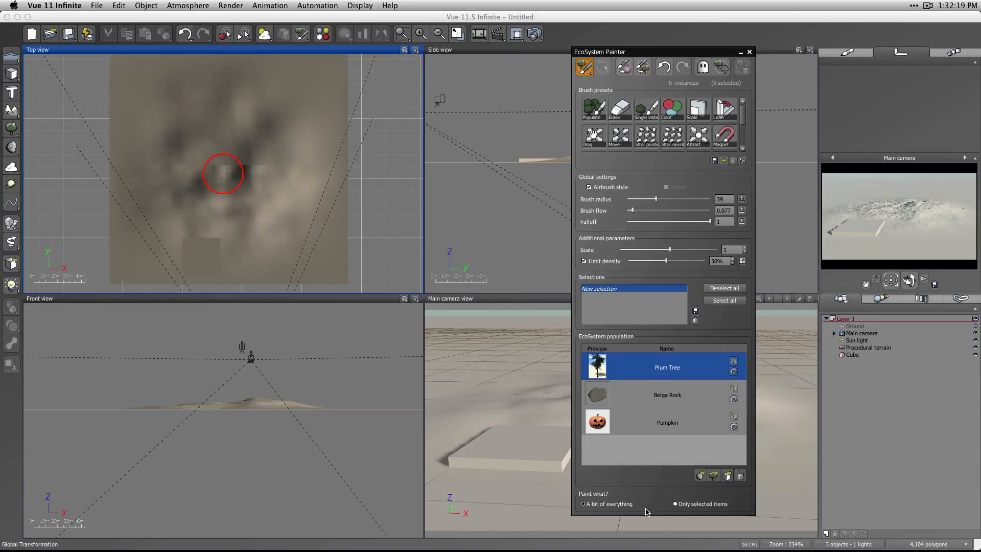
{"action": "left_click", "coordinate": [688, 503]}
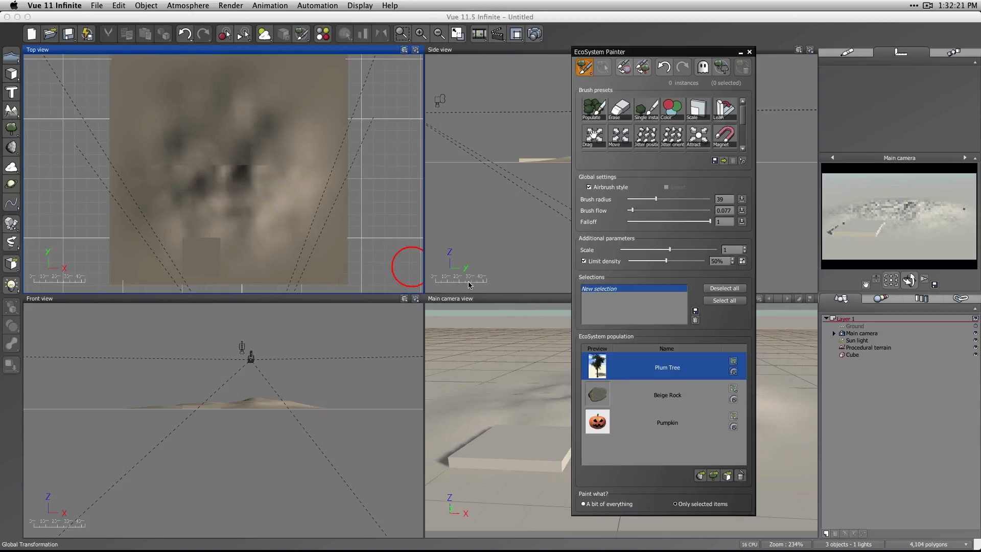
{"action": "key", "text": "shift"}
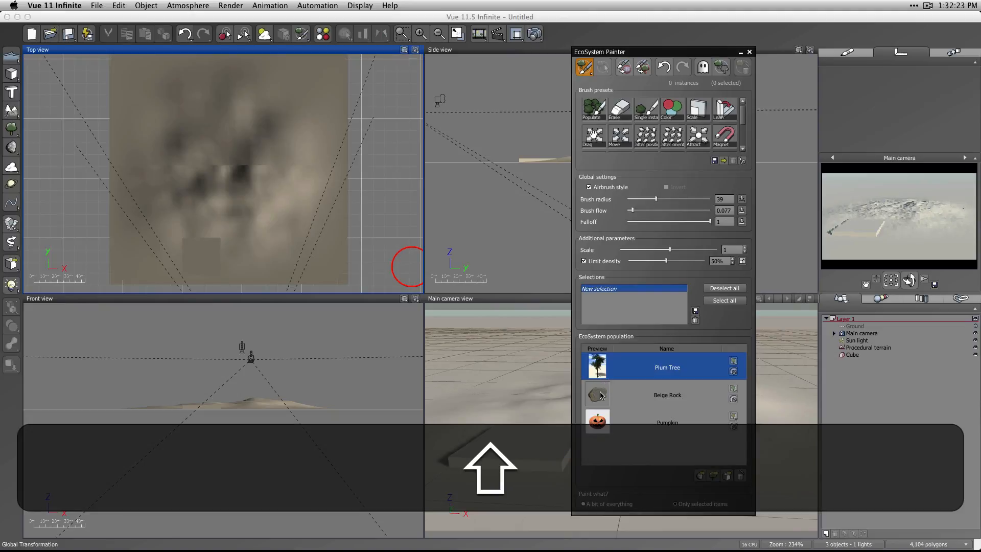
{"action": "left_click", "coordinate": [651, 394], "text": "super"}
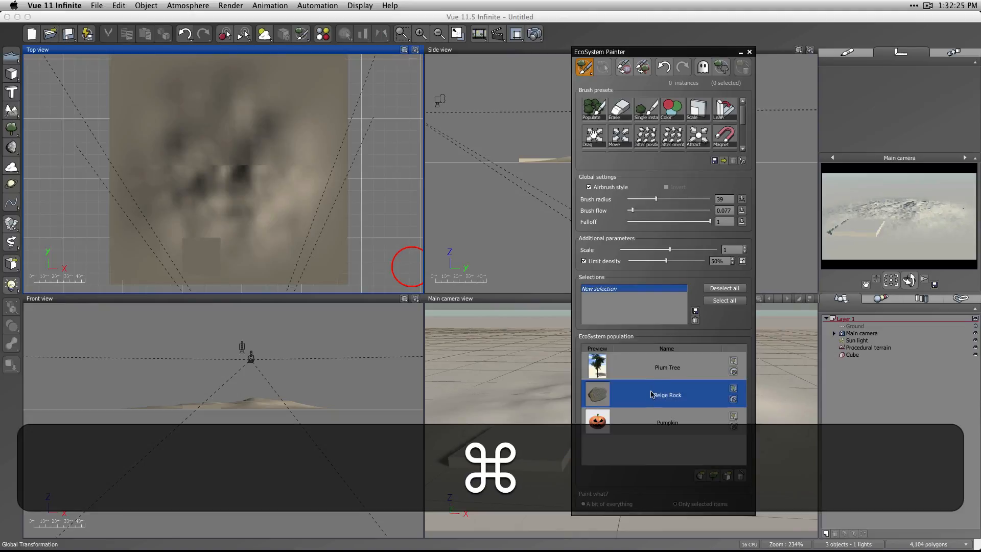
{"action": "left_click", "coordinate": [658, 367], "text": "super"}
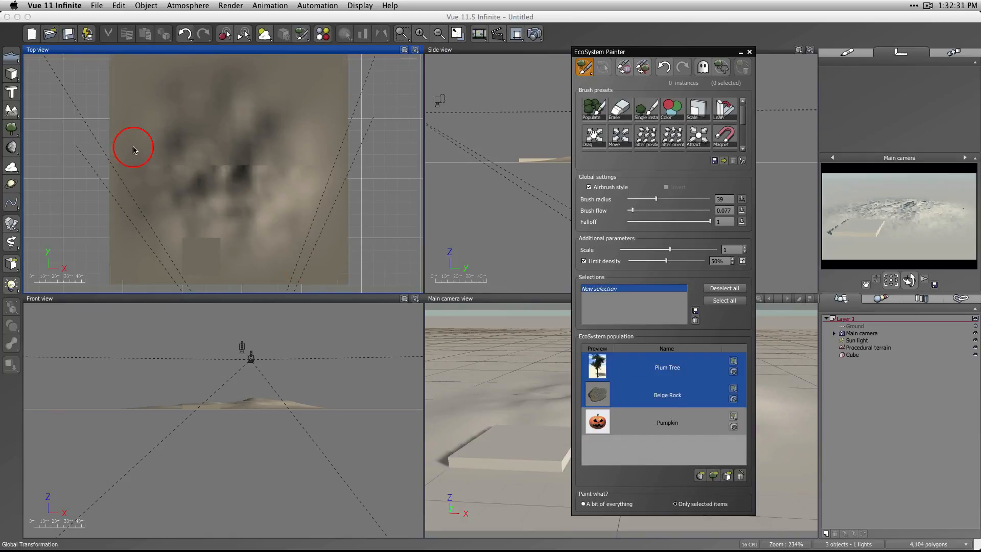
Step: Paint plum trees and rocks across the terrain and cube in the top and main camera views, and clear all instances
{"action": "mouse_move", "coordinate": [125, 148]}
{"action": "left_mouse_down"}
{"action": "mouse_move", "coordinate": [259, 175]}
{"action": "mouse_move", "coordinate": [284, 193]}
{"action": "mouse_move", "coordinate": [267, 215]}
{"action": "mouse_move", "coordinate": [182, 159]}
{"action": "mouse_move", "coordinate": [104, 131]}
{"action": "mouse_move", "coordinate": [265, 170]}
{"action": "mouse_move", "coordinate": [221, 193]}
{"action": "mouse_move", "coordinate": [214, 211]}
{"action": "mouse_move", "coordinate": [266, 230]}
{"action": "left_mouse_up"}
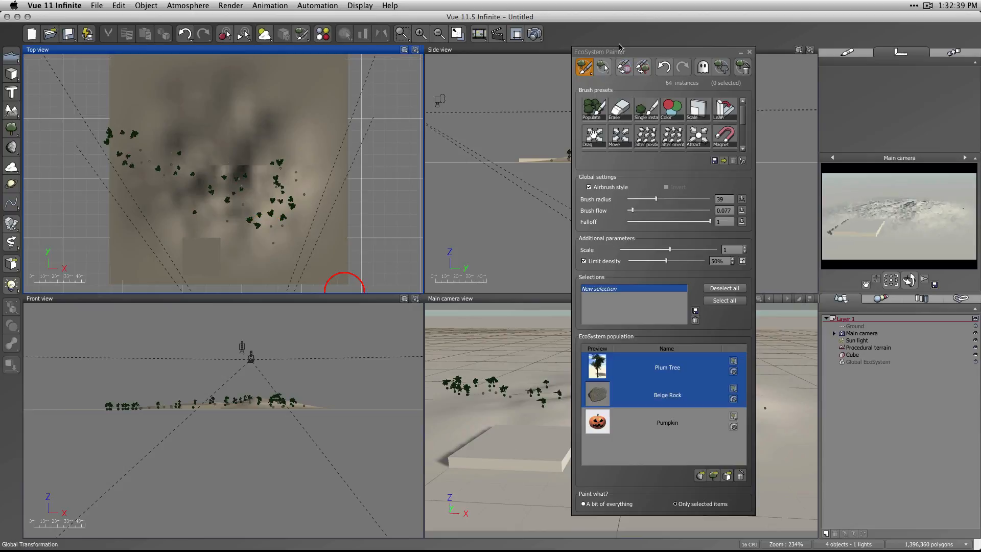
{"action": "left_click_drag", "start_coordinate": [619, 46], "coordinate": [855, 47]}
{"action": "left_click", "coordinate": [556, 434]}
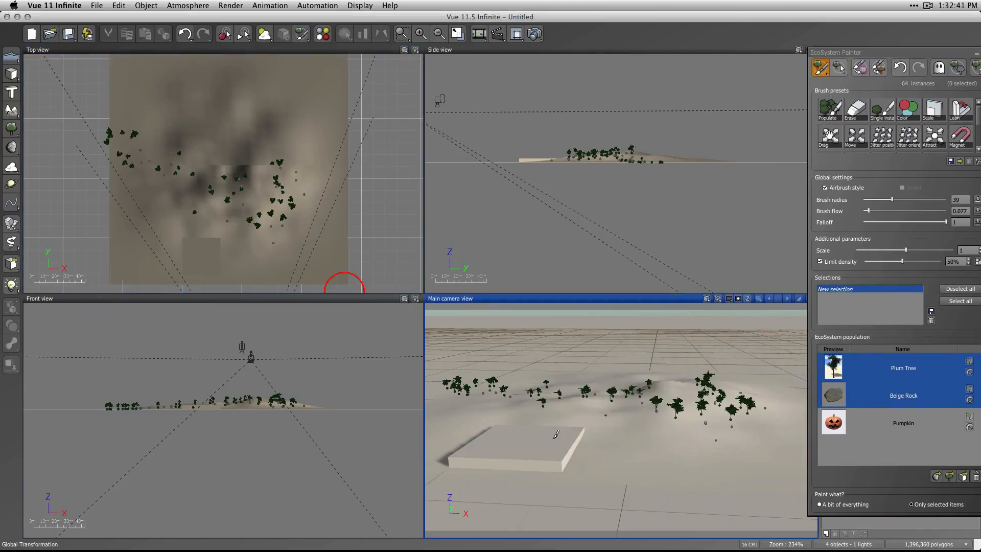
{"action": "mouse_move", "coordinate": [556, 434]}
{"action": "left_mouse_down"}
{"action": "mouse_move", "coordinate": [712, 442]}
{"action": "mouse_move", "coordinate": [580, 453]}
{"action": "mouse_move", "coordinate": [536, 510]}
{"action": "mouse_move", "coordinate": [433, 413]}
{"action": "mouse_move", "coordinate": [438, 394]}
{"action": "mouse_move", "coordinate": [516, 424]}
{"action": "mouse_move", "coordinate": [517, 453]}
{"action": "mouse_move", "coordinate": [703, 498]}
{"action": "mouse_move", "coordinate": [710, 490]}
{"action": "mouse_move", "coordinate": [685, 449]}
{"action": "mouse_move", "coordinate": [769, 434]}
{"action": "left_mouse_up"}
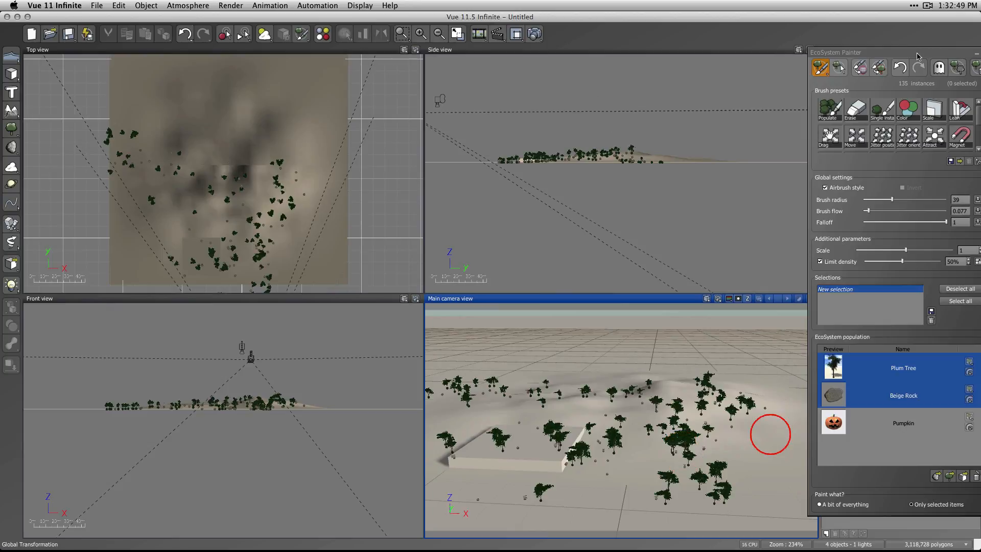
{"action": "mouse_move", "coordinate": [913, 59]}
{"action": "left_mouse_down"}
{"action": "mouse_move", "coordinate": [678, 36]}
{"action": "mouse_move", "coordinate": [838, 34]}
{"action": "mouse_move", "coordinate": [775, 38]}
{"action": "left_mouse_up"}
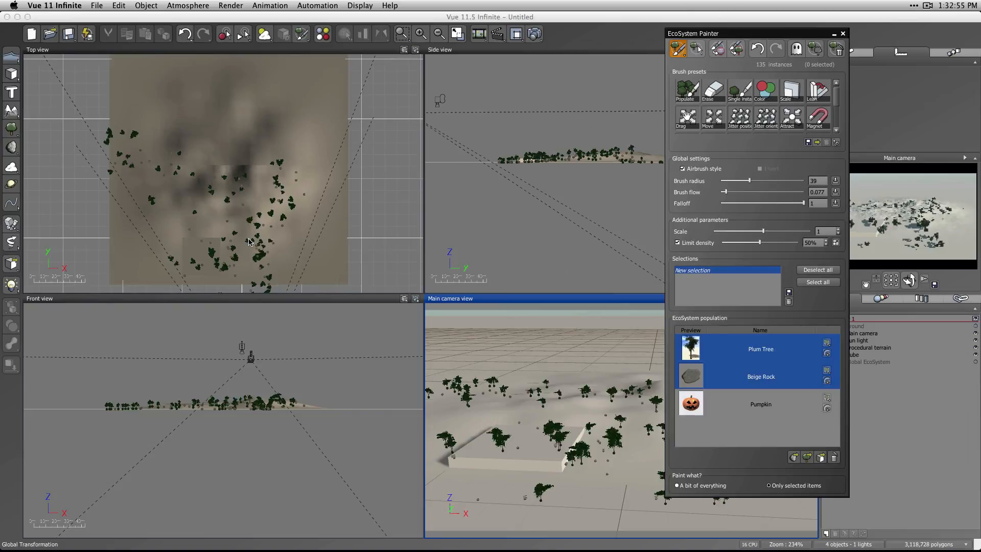
{"action": "left_click", "coordinate": [836, 49]}
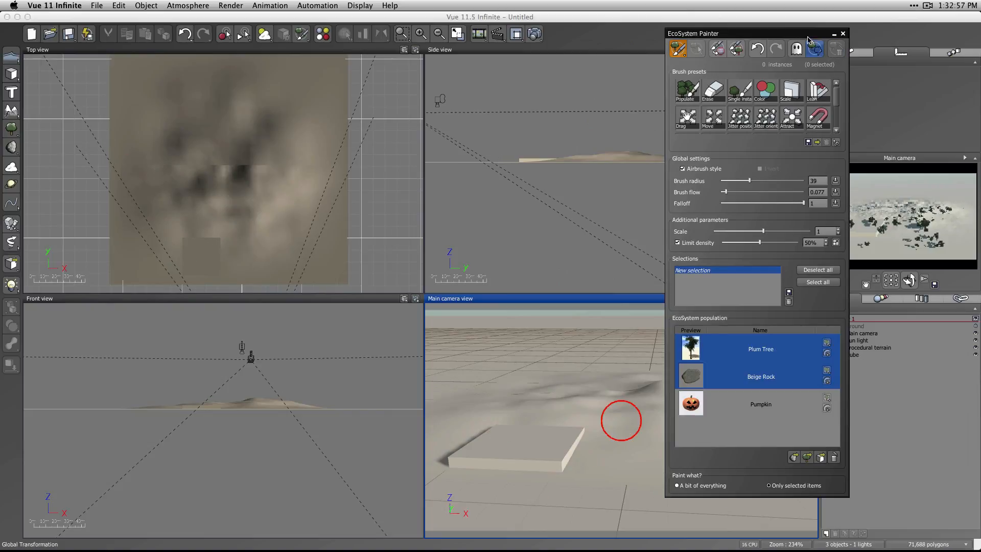
Step: Select the procedural terrain and restrict EcoSystem painting to selected objects
{"action": "left_click_drag", "start_coordinate": [807, 37], "coordinate": [740, 41]}
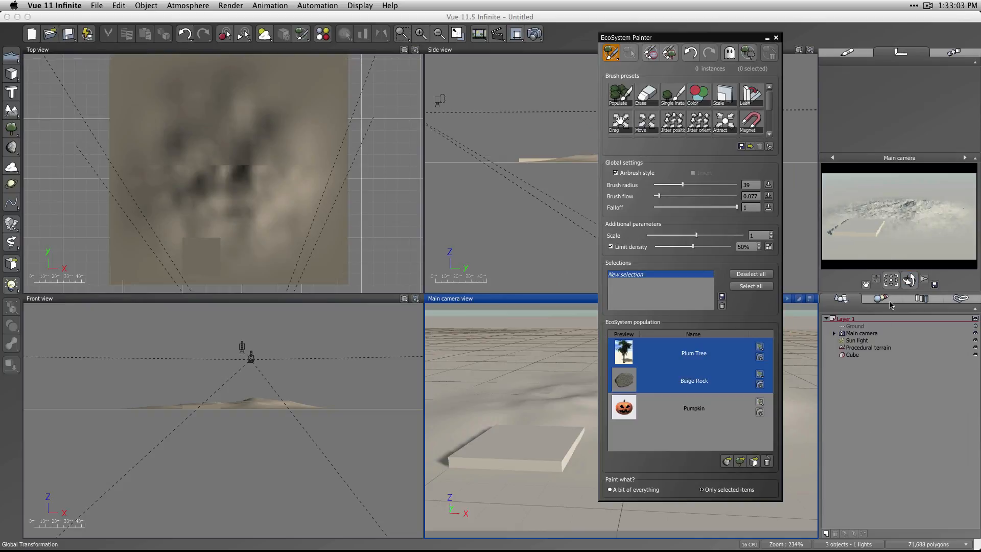
{"action": "left_click", "coordinate": [871, 348]}
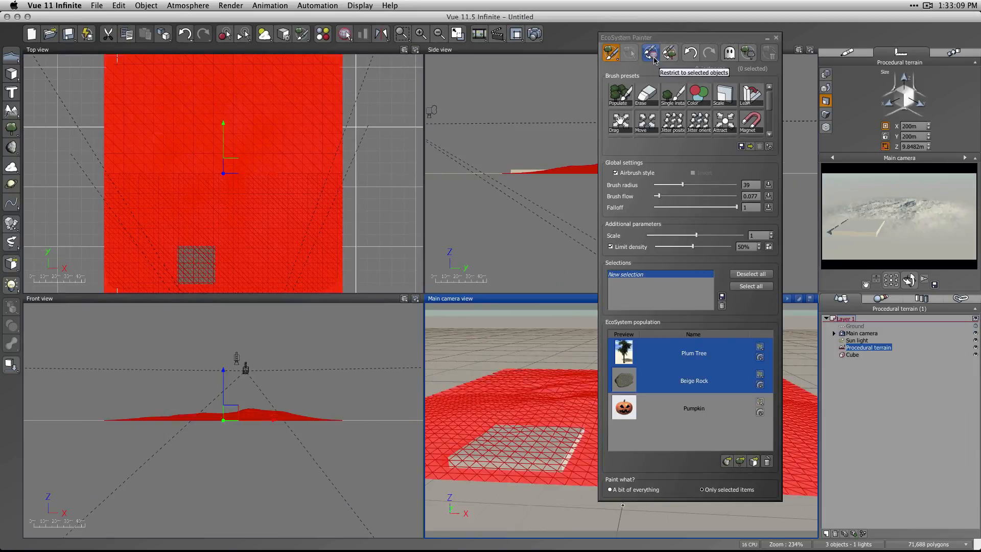
{"action": "left_click", "coordinate": [654, 58]}
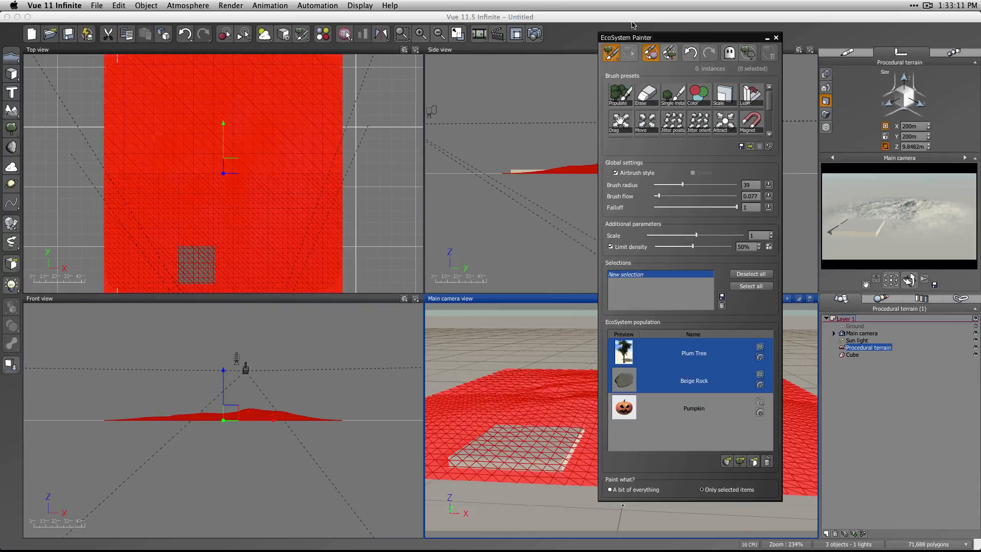
Step: Paint plum trees and rocks in the top view with strokes over and beyond the terrain's edges, and clear all instances
{"action": "left_click", "coordinate": [386, 177]}
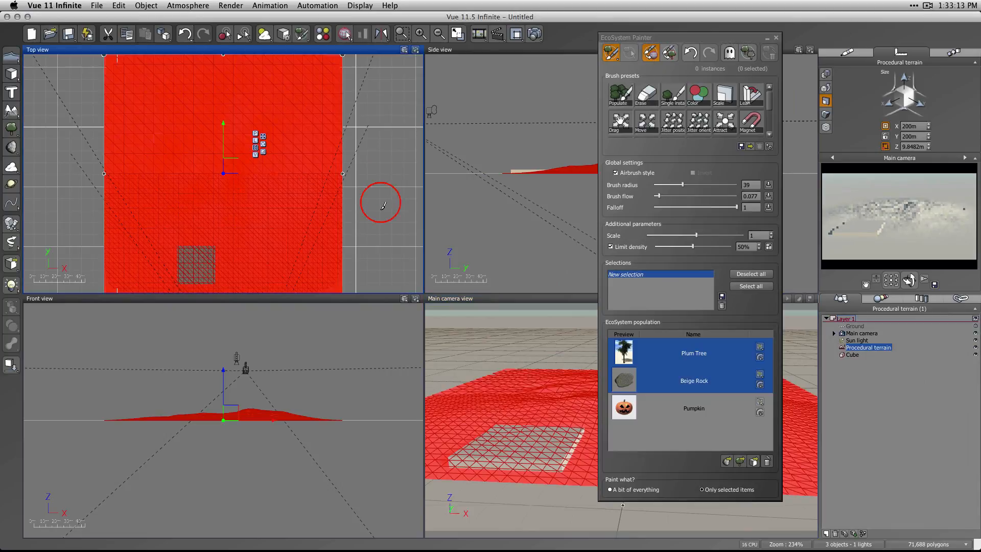
{"action": "left_click_drag", "start_coordinate": [363, 211], "coordinate": [300, 195]}
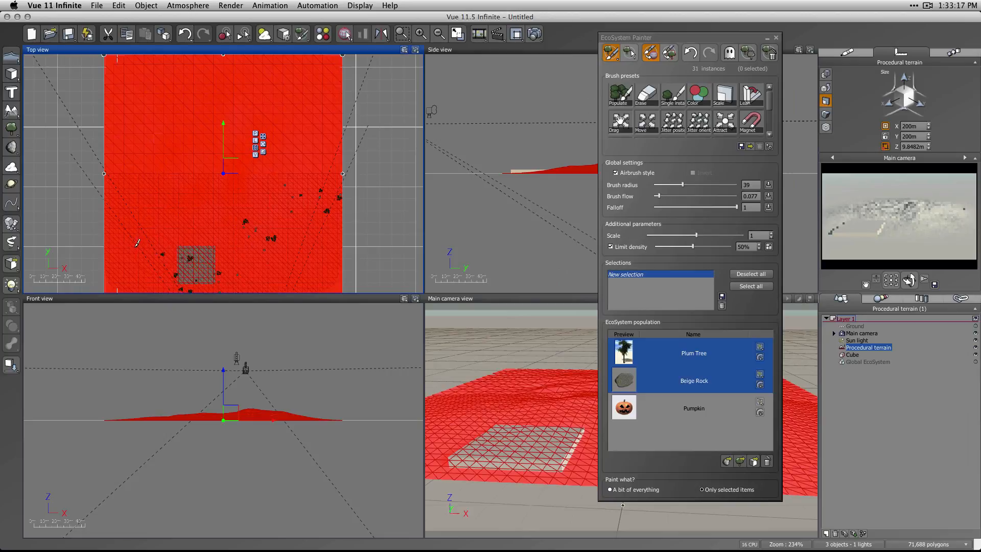
{"action": "left_click_drag", "start_coordinate": [120, 232], "coordinate": [48, 182]}
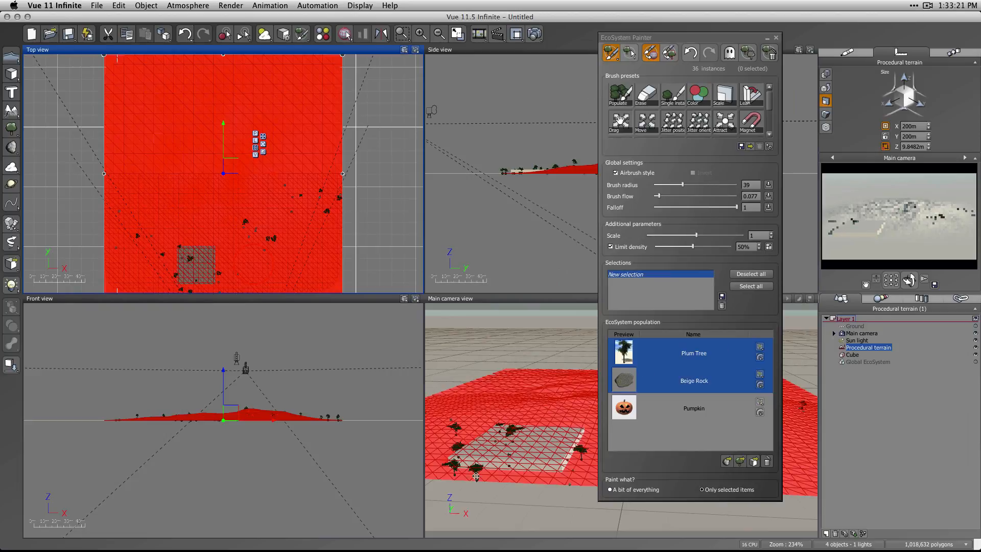
{"action": "mouse_move", "coordinate": [83, 72]}
{"action": "left_mouse_down"}
{"action": "mouse_move", "coordinate": [95, 99]}
{"action": "mouse_move", "coordinate": [223, 199]}
{"action": "left_mouse_up"}
{"action": "left_click_drag", "start_coordinate": [324, 240], "coordinate": [383, 223]}
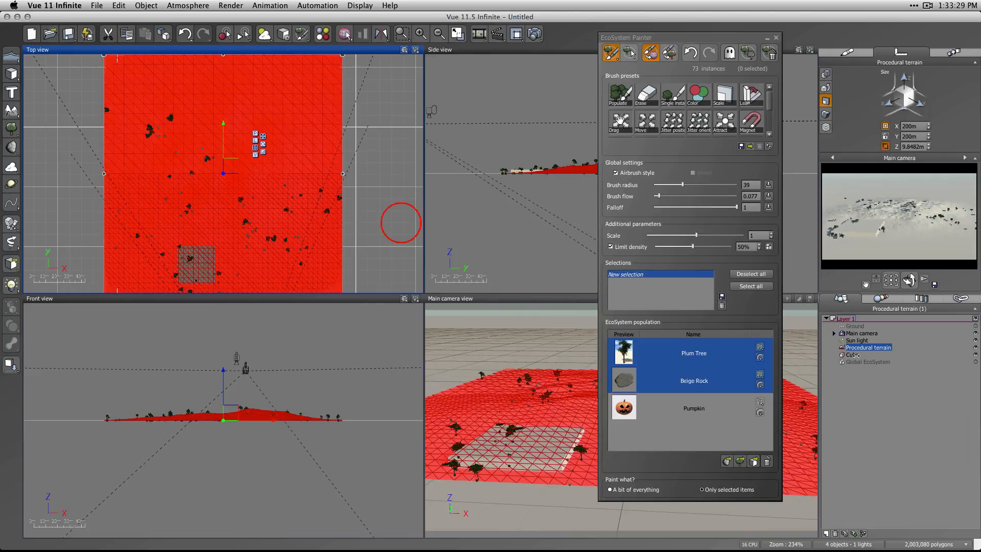
{"action": "left_click", "coordinate": [770, 55]}
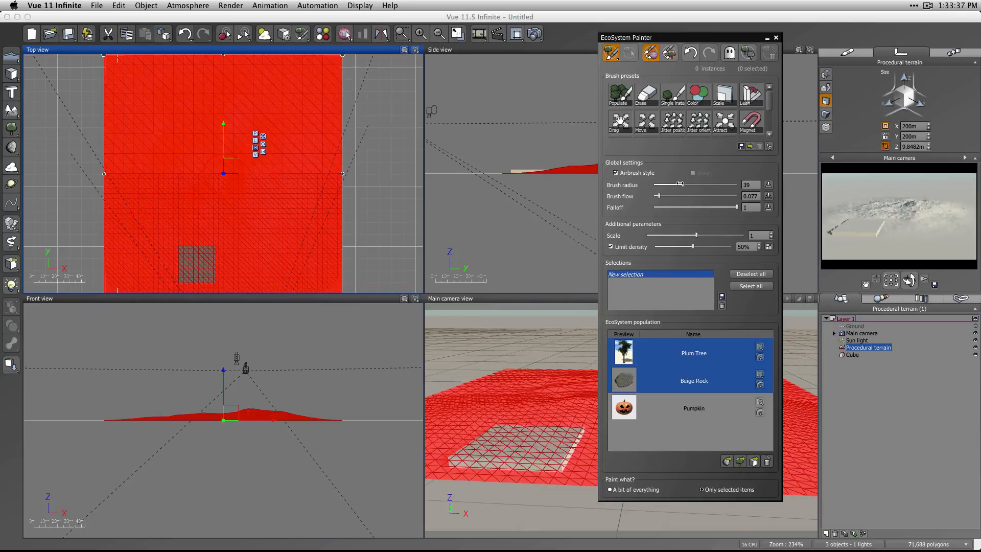
Step: Set the EcoSystem brush radius to 92 and brush flow to 1, and deselect the procedural terrain
{"action": "left_click_drag", "start_coordinate": [736, 185], "coordinate": [719, 185]}
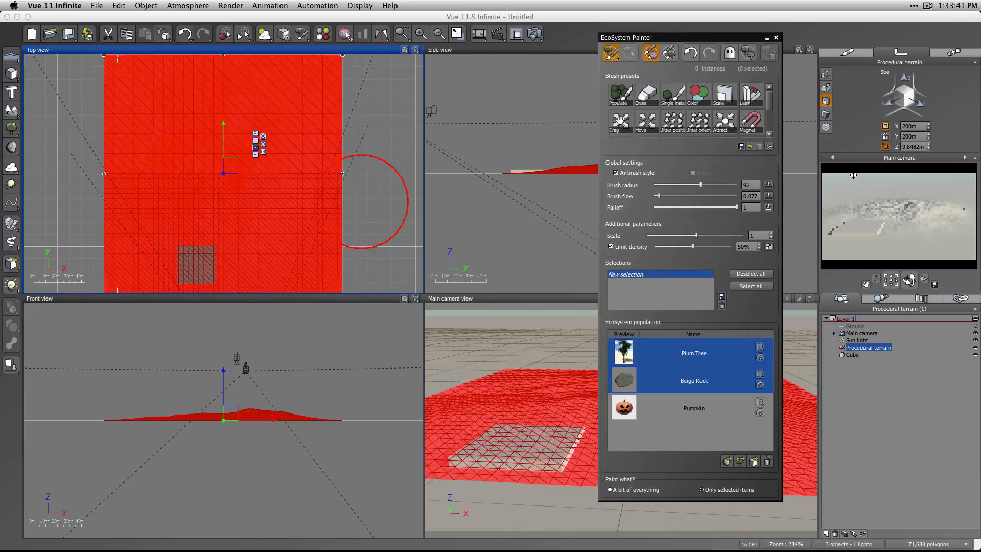
{"action": "left_click_drag", "start_coordinate": [731, 196], "coordinate": [814, 199]}
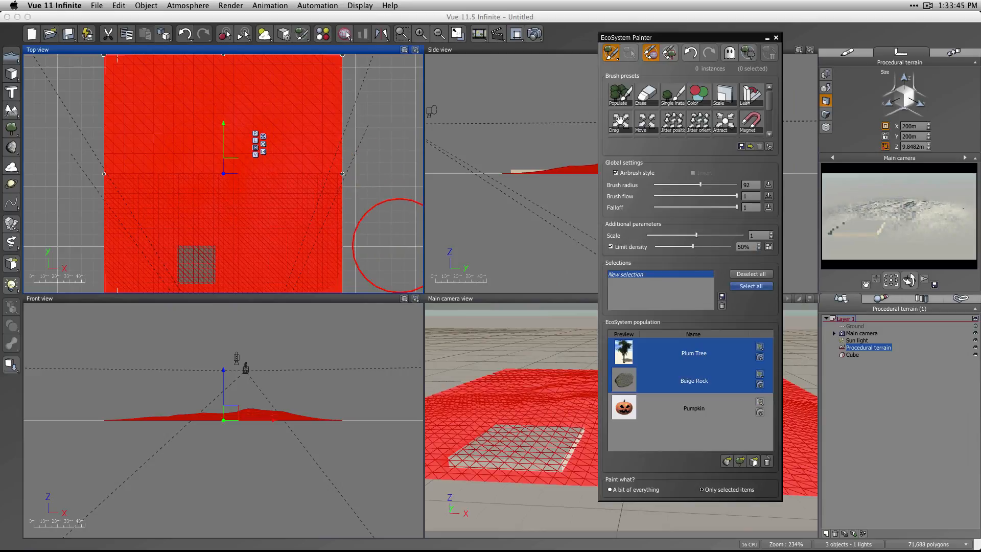
{"action": "left_click", "coordinate": [887, 392]}
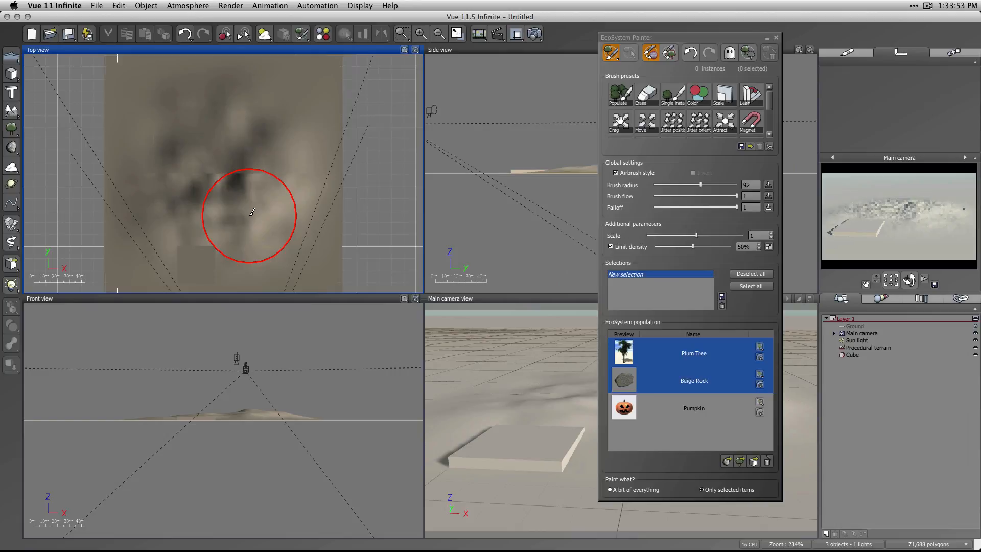
Step: Paint unrestricted plum trees and rocks on the terrain in the top view with the Populate brush, at falloff 1 and at falloff 0
{"action": "left_click", "coordinate": [620, 94]}
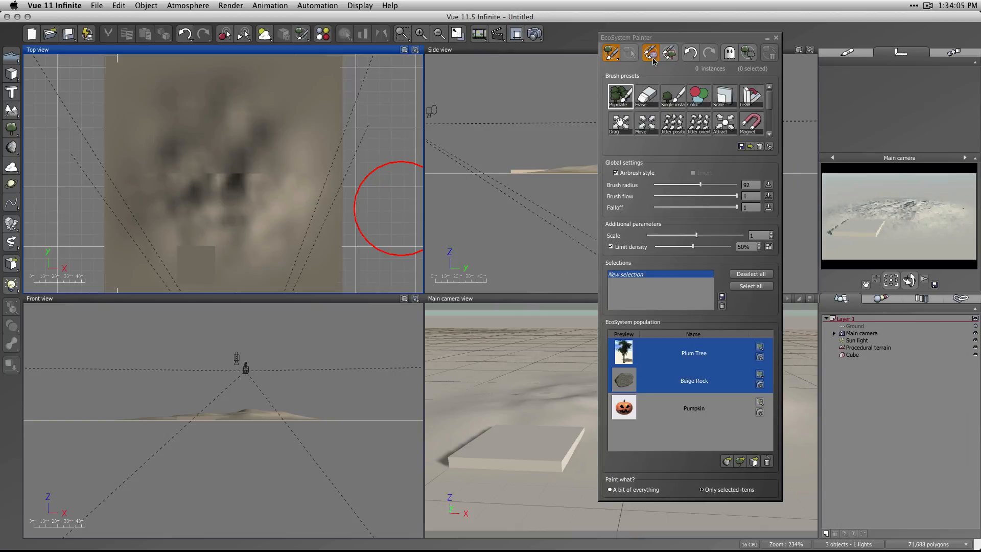
{"action": "mouse_move", "coordinate": [245, 193]}
{"action": "left_mouse_down"}
{"action": "mouse_move", "coordinate": [214, 173]}
{"action": "mouse_move", "coordinate": [249, 202]}
{"action": "left_mouse_up"}
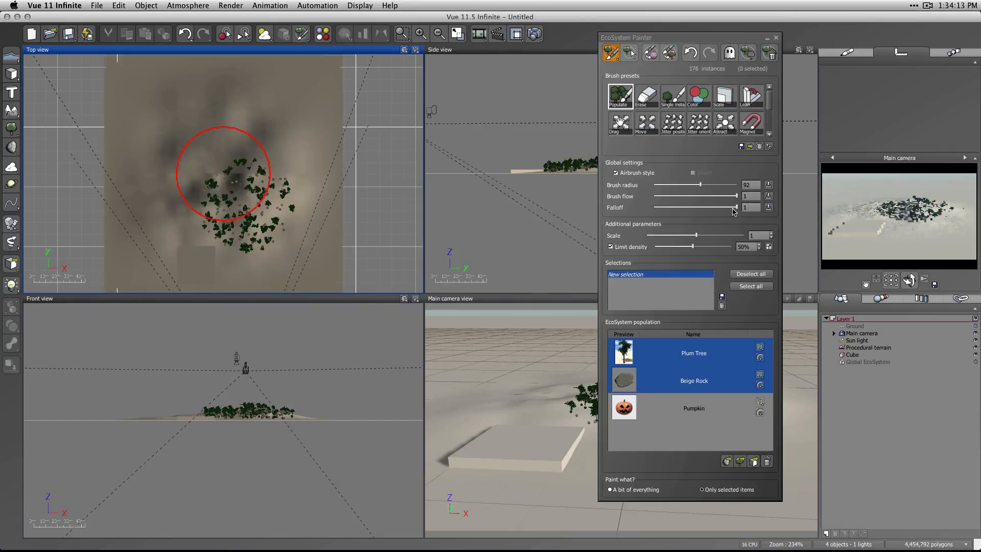
{"action": "left_click_drag", "start_coordinate": [736, 207], "coordinate": [654, 206]}
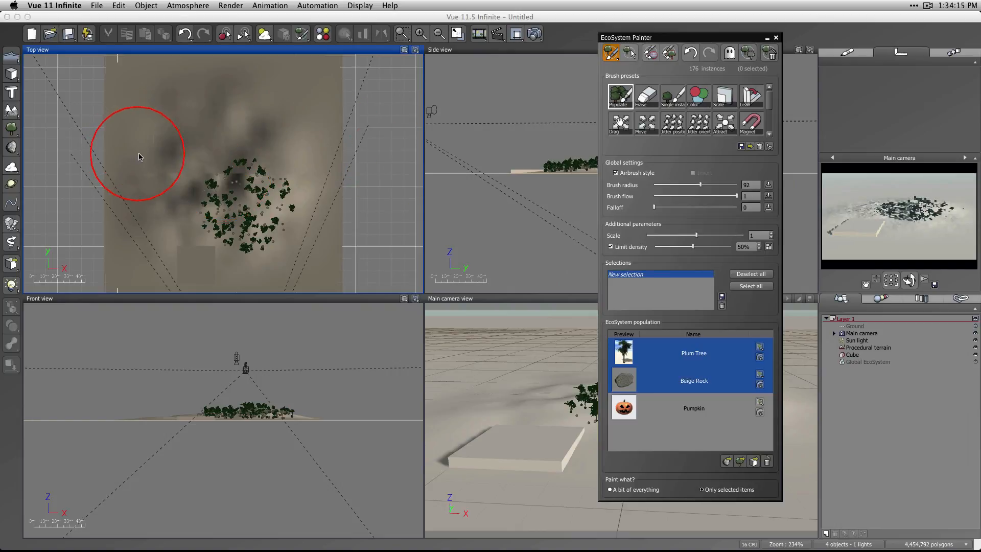
{"action": "left_click_drag", "start_coordinate": [136, 153], "coordinate": [142, 150]}
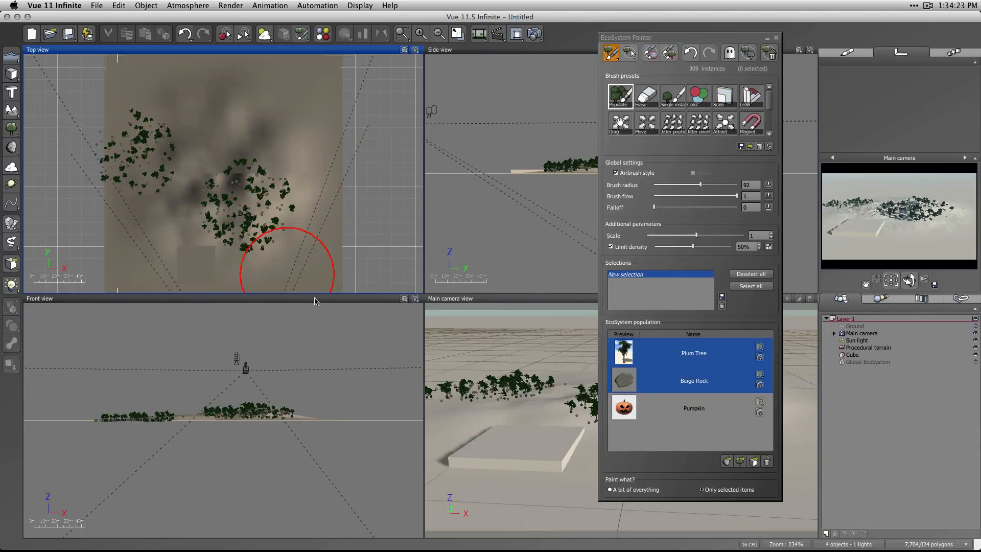
Step: Select only Beige Rock in the EcoSystem population and clear all painted instances
{"action": "left_click", "coordinate": [664, 432]}
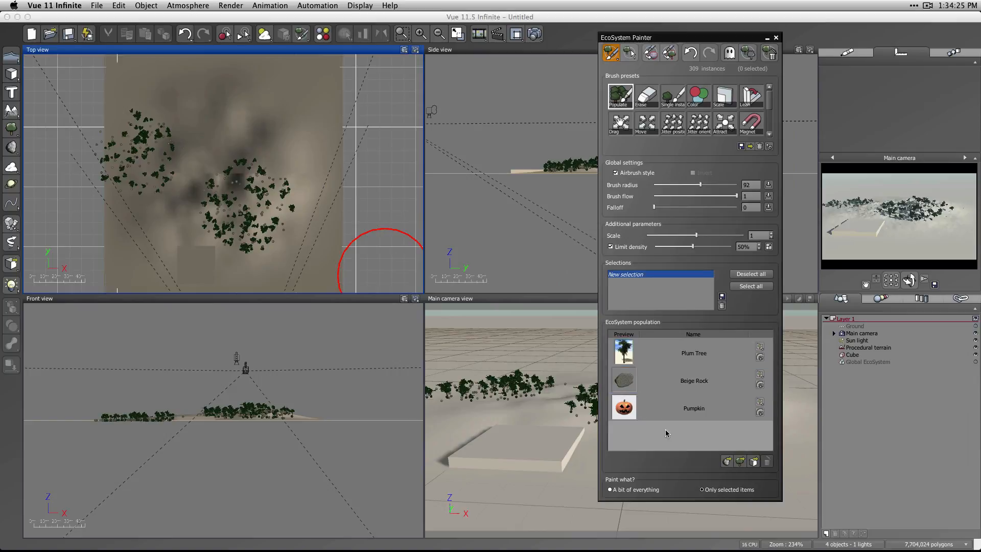
{"action": "left_click", "coordinate": [649, 386]}
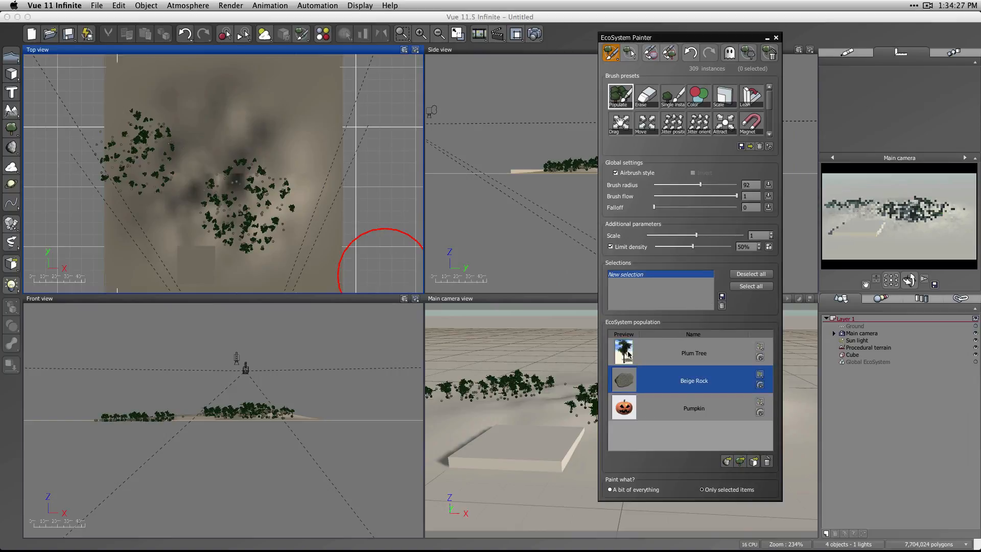
{"action": "left_click", "coordinate": [645, 343]}
{"action": "left_click", "coordinate": [645, 378]}
{"action": "left_click", "coordinate": [748, 52]}
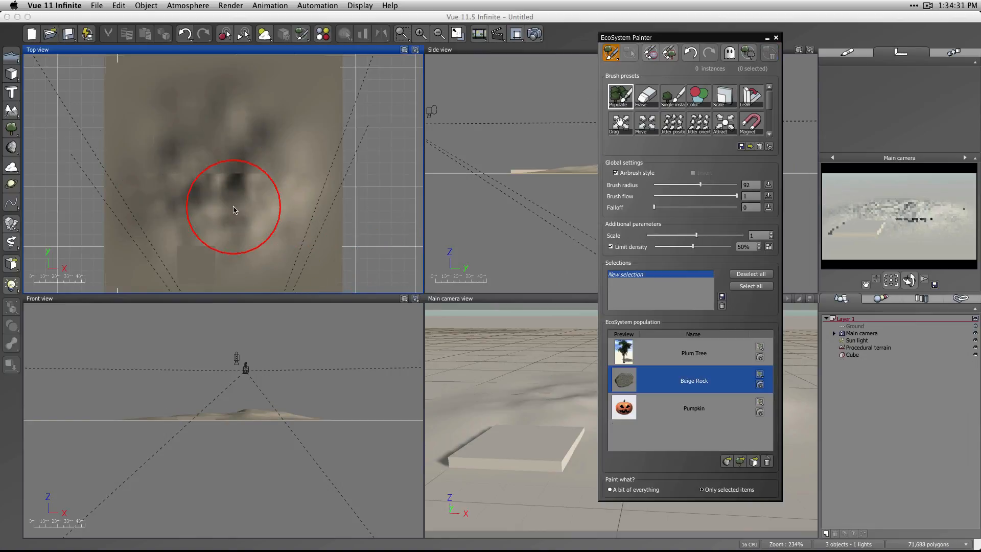
Step: Paint beige rock patches in the top view, alternating falloff between 0 and 1, and clear all instances
{"action": "left_click", "coordinate": [188, 185]}
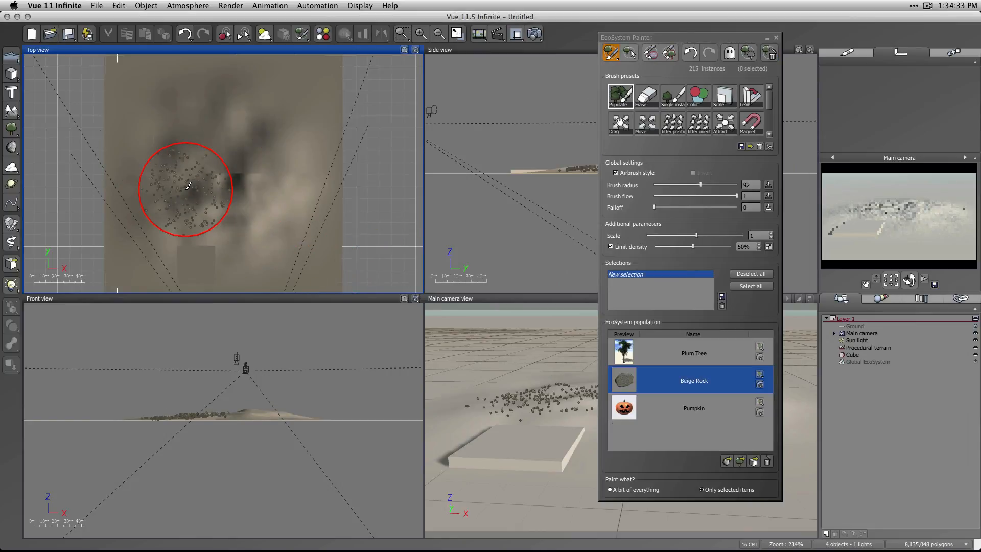
{"action": "left_click_drag", "start_coordinate": [188, 186], "coordinate": [188, 186]}
{"action": "left_click_drag", "start_coordinate": [654, 207], "coordinate": [736, 207]}
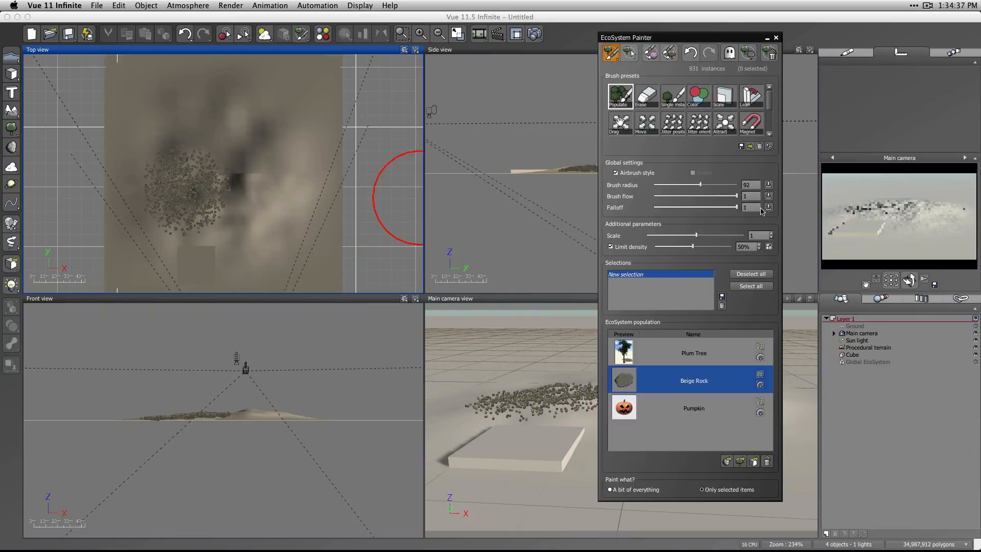
{"action": "left_click_drag", "start_coordinate": [313, 194], "coordinate": [313, 194]}
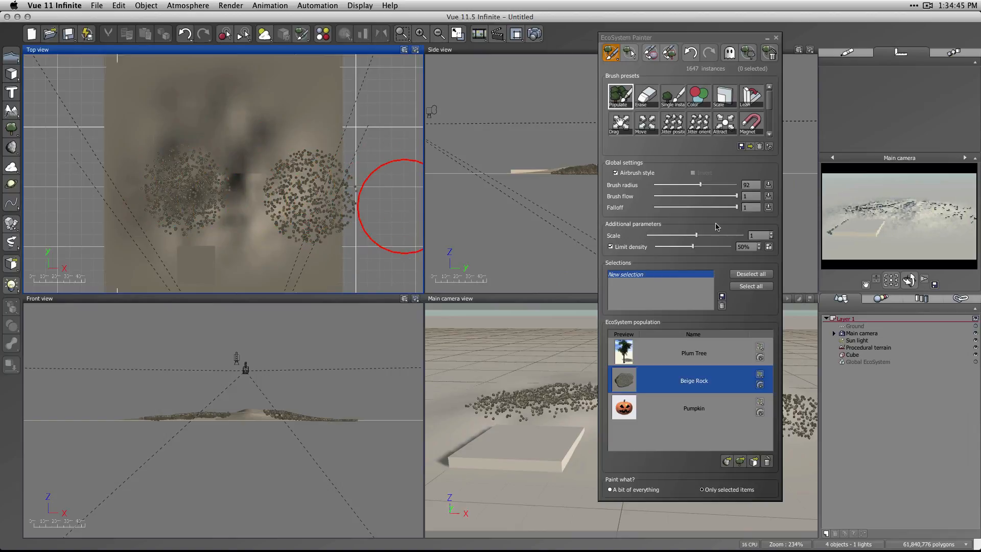
{"action": "left_click_drag", "start_coordinate": [732, 203], "coordinate": [721, 207]}
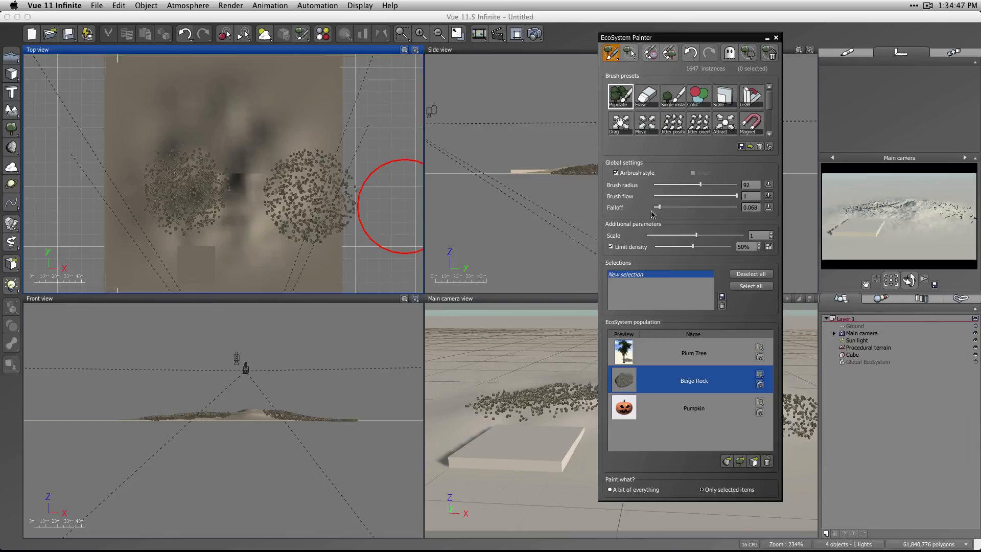
{"action": "mouse_move", "coordinate": [289, 124]}
{"action": "left_mouse_down"}
{"action": "mouse_move", "coordinate": [135, 105]}
{"action": "mouse_move", "coordinate": [285, 99]}
{"action": "mouse_move", "coordinate": [412, 155]}
{"action": "mouse_move", "coordinate": [330, 134]}
{"action": "mouse_move", "coordinate": [231, 128]}
{"action": "mouse_move", "coordinate": [120, 143]}
{"action": "mouse_move", "coordinate": [373, 164]}
{"action": "mouse_move", "coordinate": [407, 188]}
{"action": "left_mouse_up"}
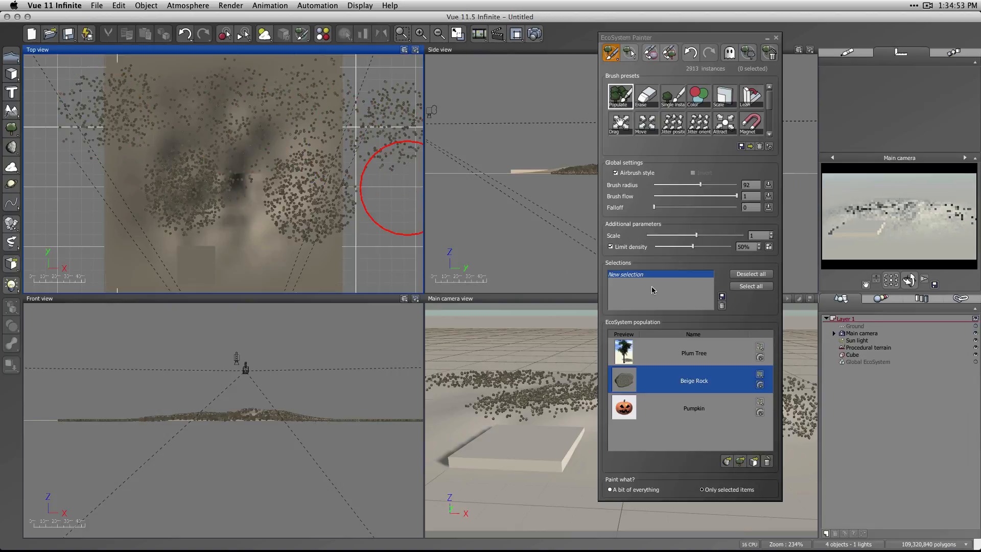
{"action": "left_click", "coordinate": [763, 58]}
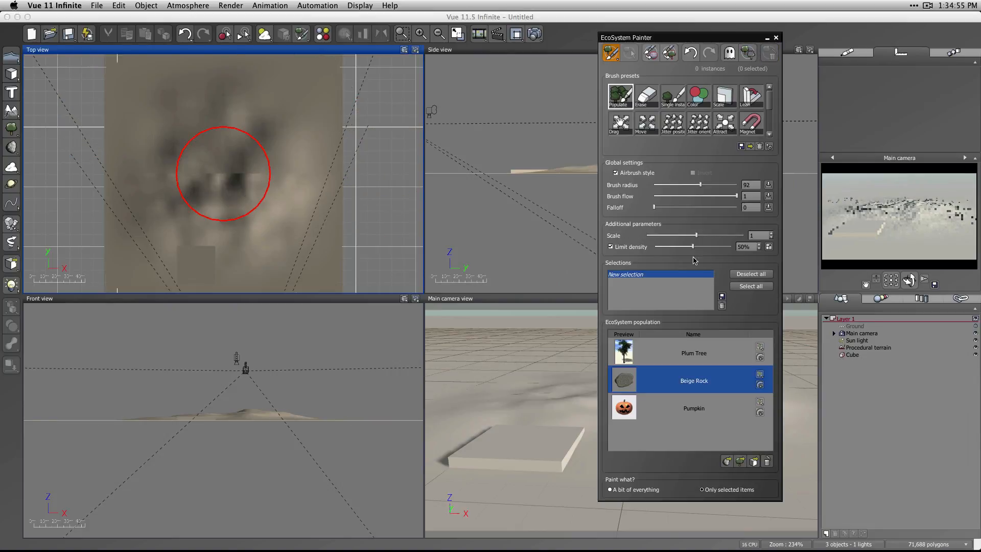
Step: Paint beige rocks on and beyond the terrain at falloff 0 and with long strokes at falloff 1, and clear all instances
{"action": "left_click_drag", "start_coordinate": [123, 164], "coordinate": [87, 149]}
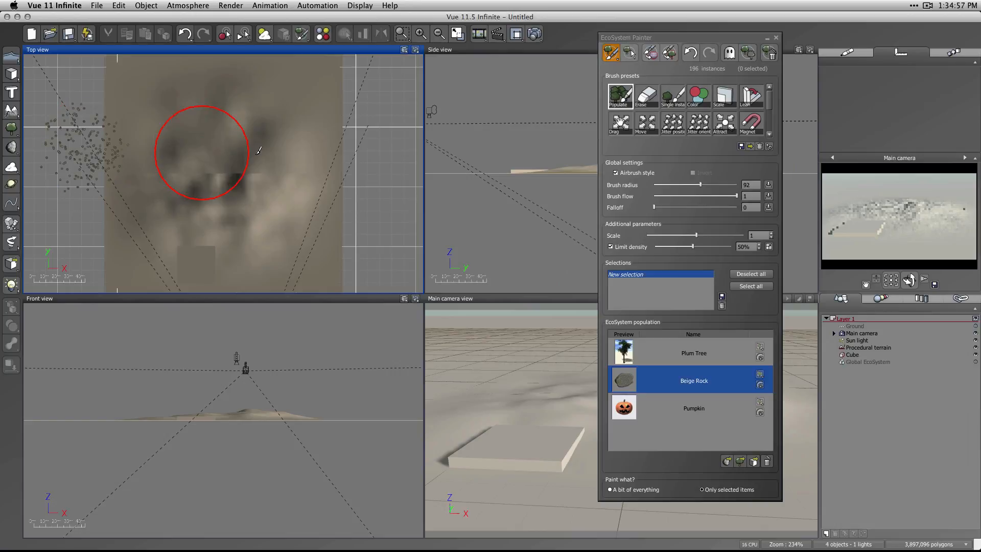
{"action": "left_click_drag", "start_coordinate": [259, 150], "coordinate": [284, 164]}
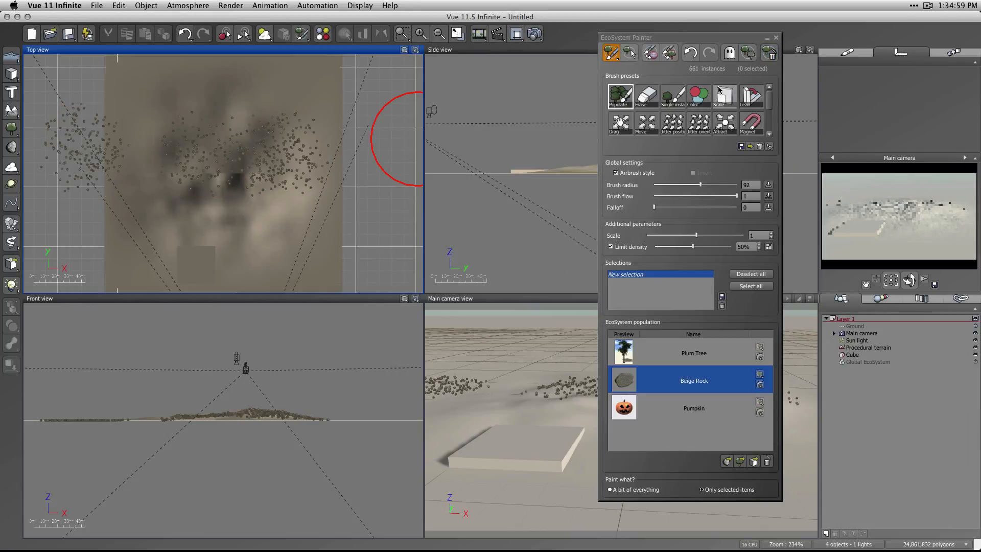
{"action": "left_click_drag", "start_coordinate": [663, 208], "coordinate": [737, 208]}
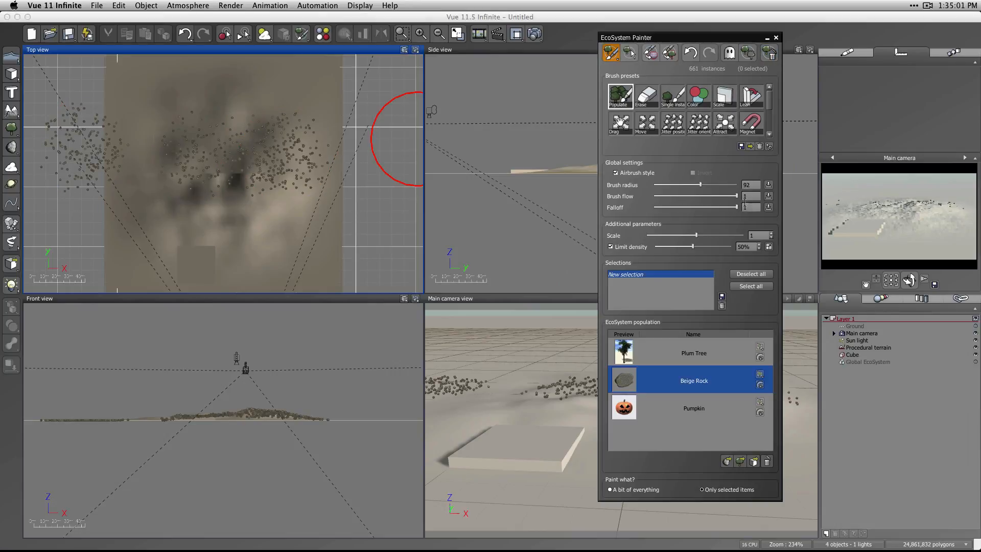
{"action": "mouse_move", "coordinate": [92, 156]}
{"action": "left_mouse_down"}
{"action": "mouse_move", "coordinate": [217, 156]}
{"action": "mouse_move", "coordinate": [230, 166]}
{"action": "mouse_move", "coordinate": [279, 153]}
{"action": "mouse_move", "coordinate": [294, 164]}
{"action": "left_mouse_up"}
{"action": "mouse_move", "coordinate": [65, 200]}
{"action": "left_mouse_down"}
{"action": "mouse_move", "coordinate": [60, 194]}
{"action": "mouse_move", "coordinate": [114, 194]}
{"action": "mouse_move", "coordinate": [157, 209]}
{"action": "mouse_move", "coordinate": [175, 261]}
{"action": "left_mouse_up"}
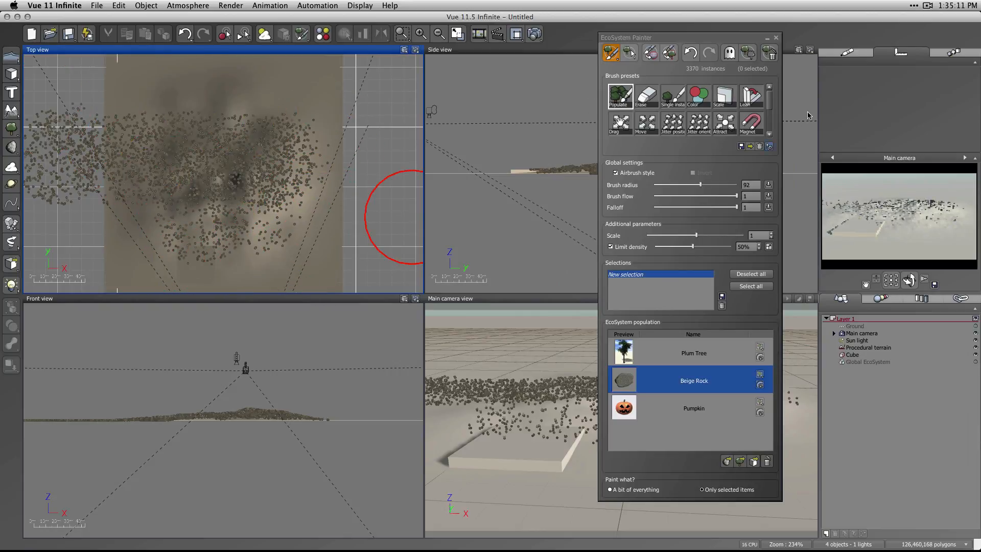
{"action": "left_click", "coordinate": [769, 53]}
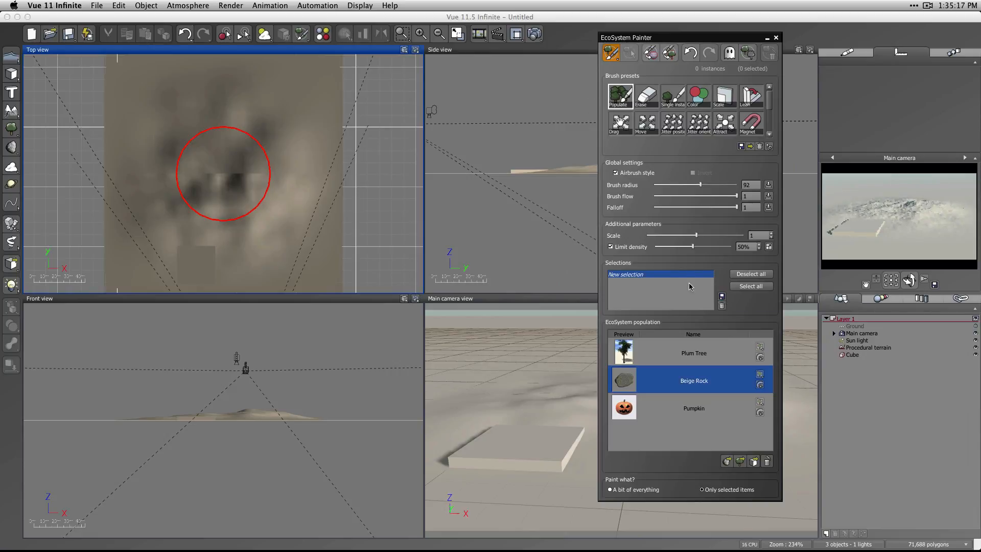
Step: Turn off Limit density, paint one beige rock patch at falloff 1 and another at falloff 0, and clear all instances
{"action": "left_click", "coordinate": [616, 248]}
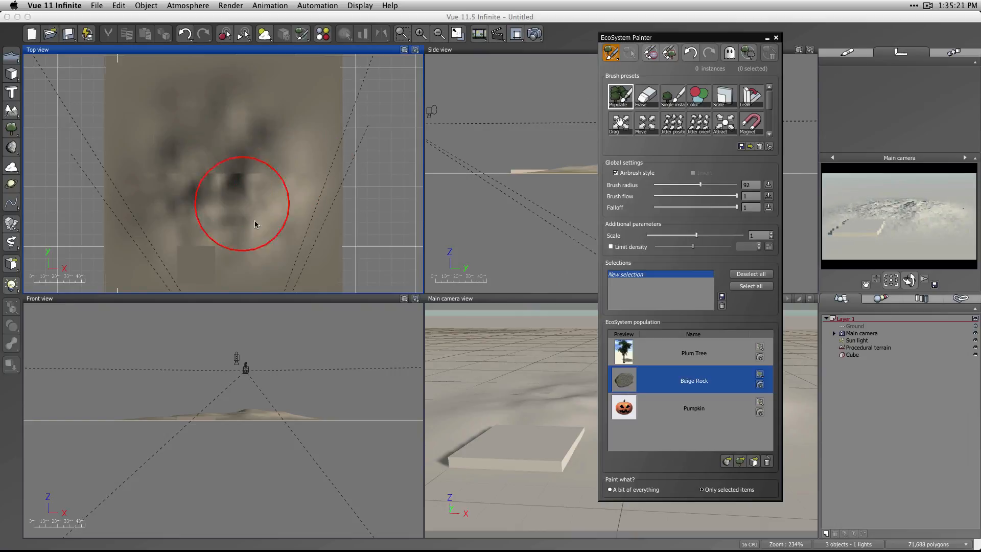
{"action": "left_click_drag", "start_coordinate": [254, 221], "coordinate": [265, 219]}
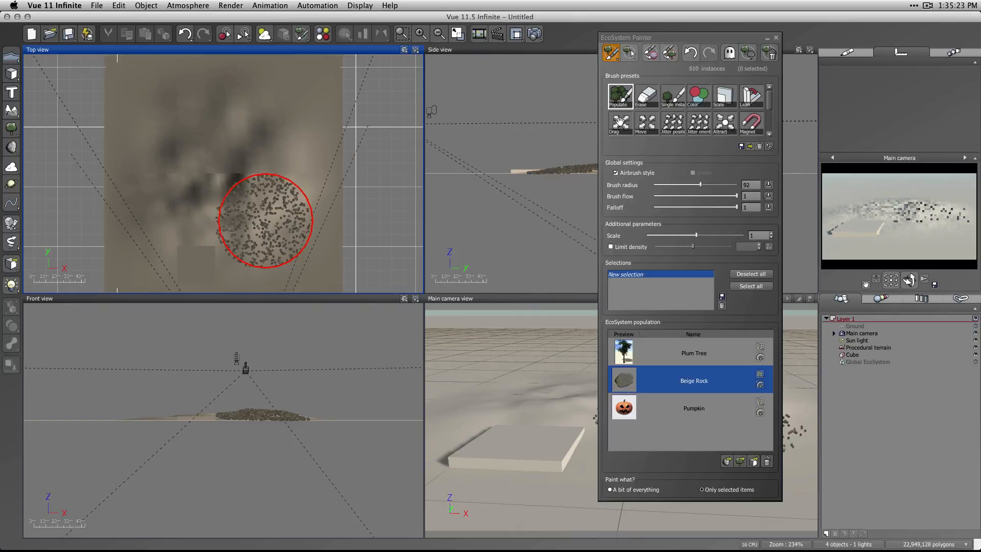
{"action": "left_click_drag", "start_coordinate": [729, 207], "coordinate": [654, 207]}
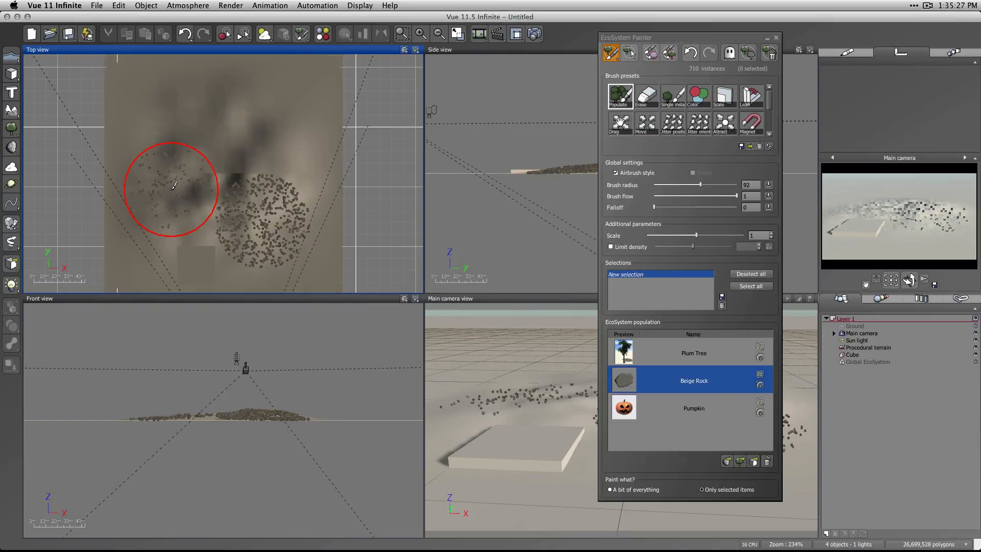
{"action": "left_click_drag", "start_coordinate": [174, 186], "coordinate": [173, 186]}
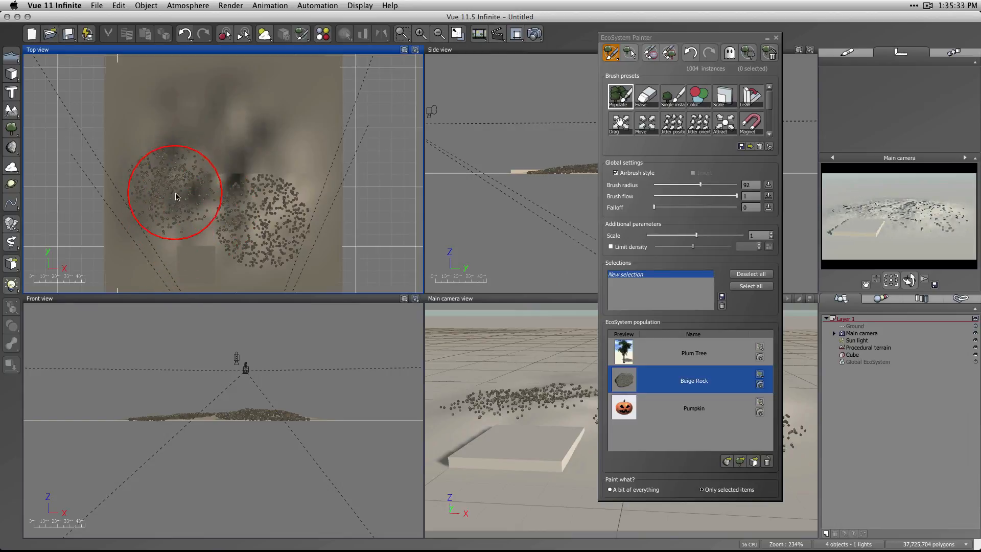
{"action": "left_click", "coordinate": [771, 57]}
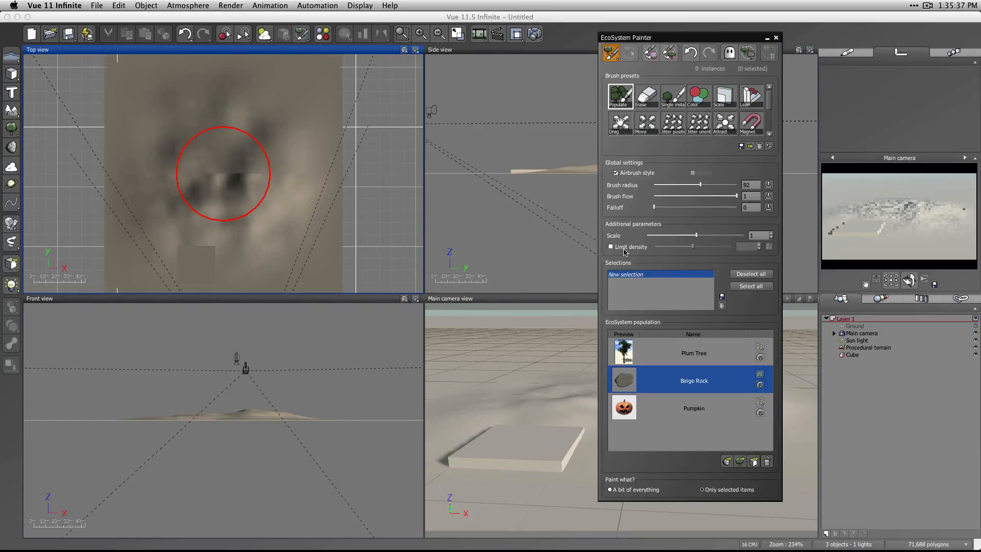
Step: Turn on Limit density at 50%, paint a dense beige rock patch near the terrain's center, and clear all instances
{"action": "left_click", "coordinate": [611, 246]}
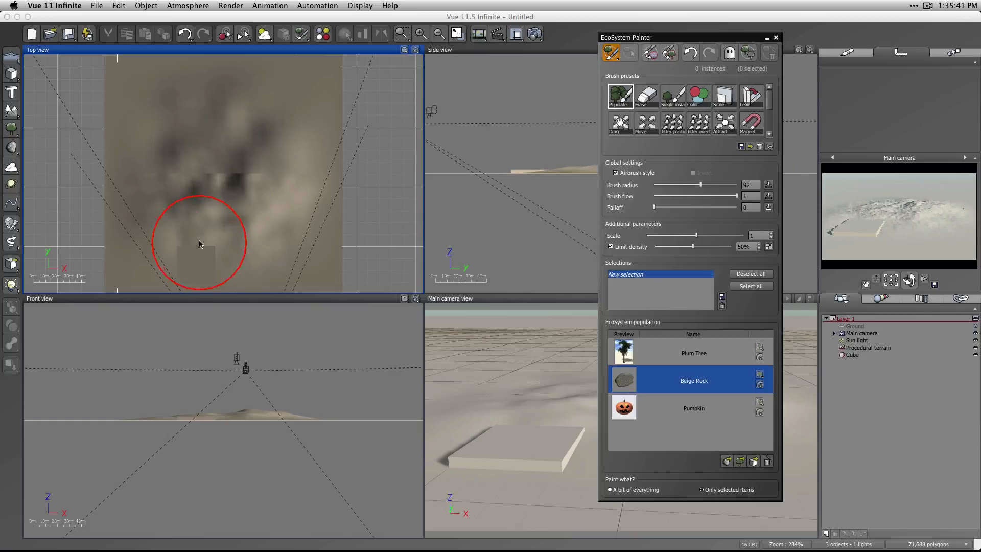
{"action": "left_click_drag", "start_coordinate": [231, 195], "coordinate": [247, 196]}
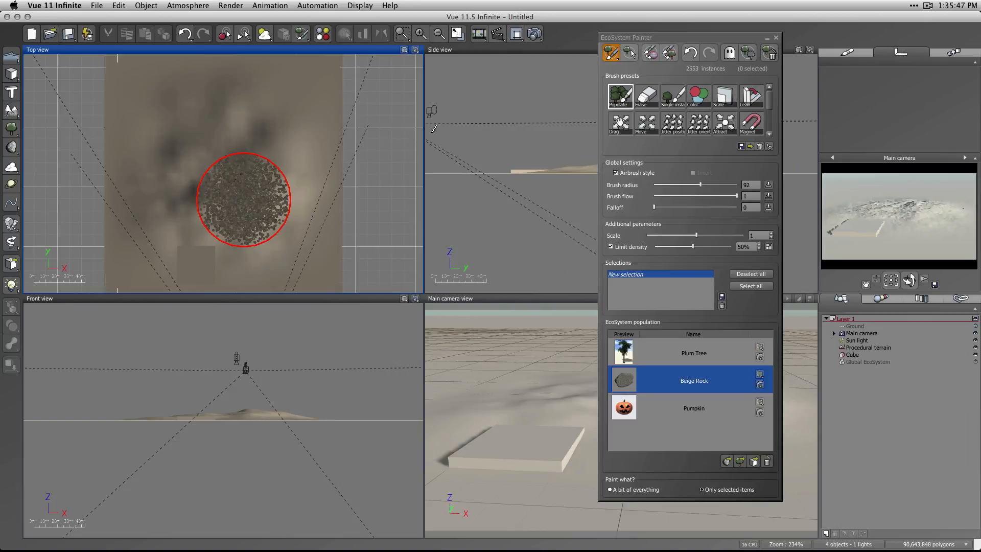
{"action": "left_click", "coordinate": [767, 53]}
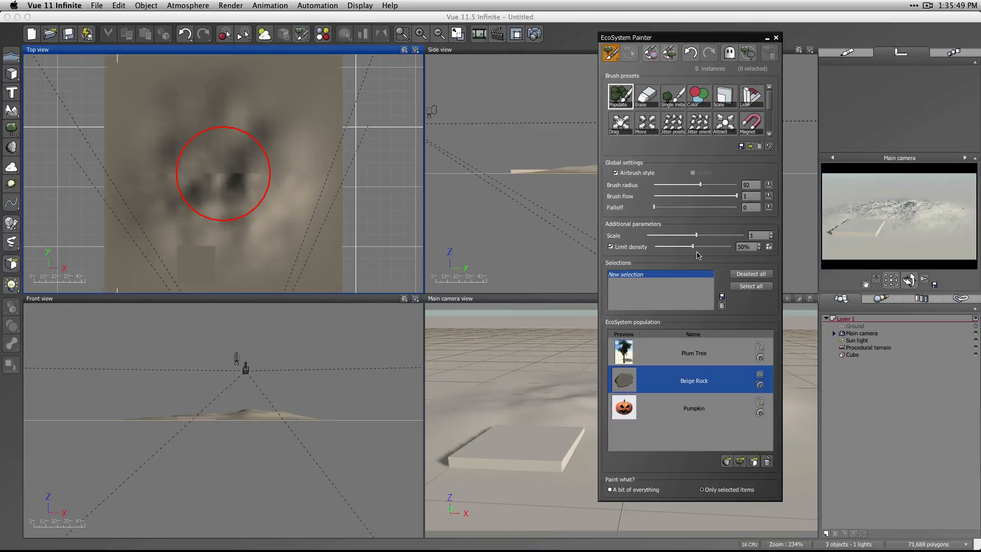
Step: Paint beige rocks with Limit density at 7%, paint more patches with the limit turned off, and clear all instances
{"action": "left_click_drag", "start_coordinate": [692, 247], "coordinate": [660, 248]}
{"action": "left_click_drag", "start_coordinate": [246, 194], "coordinate": [252, 201]}
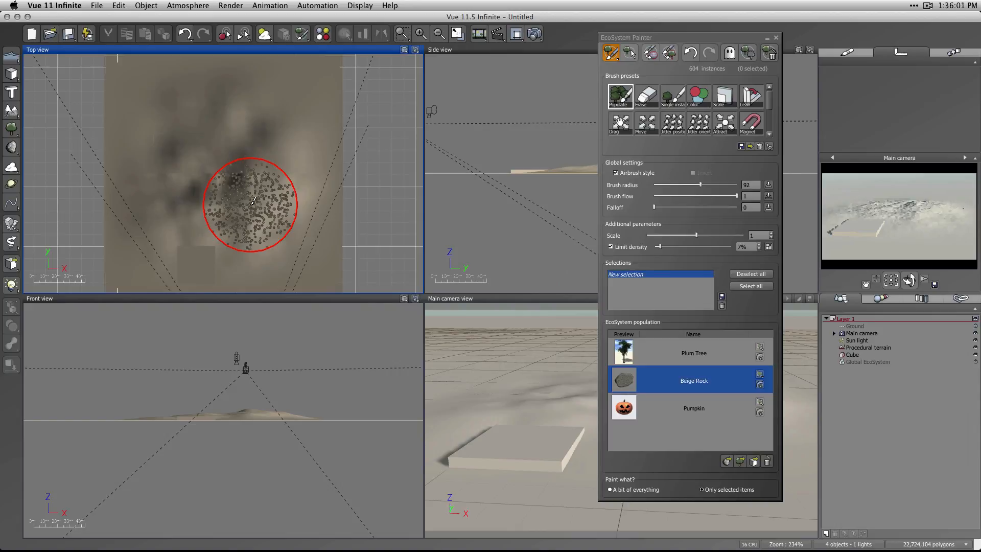
{"action": "left_click", "coordinate": [610, 246]}
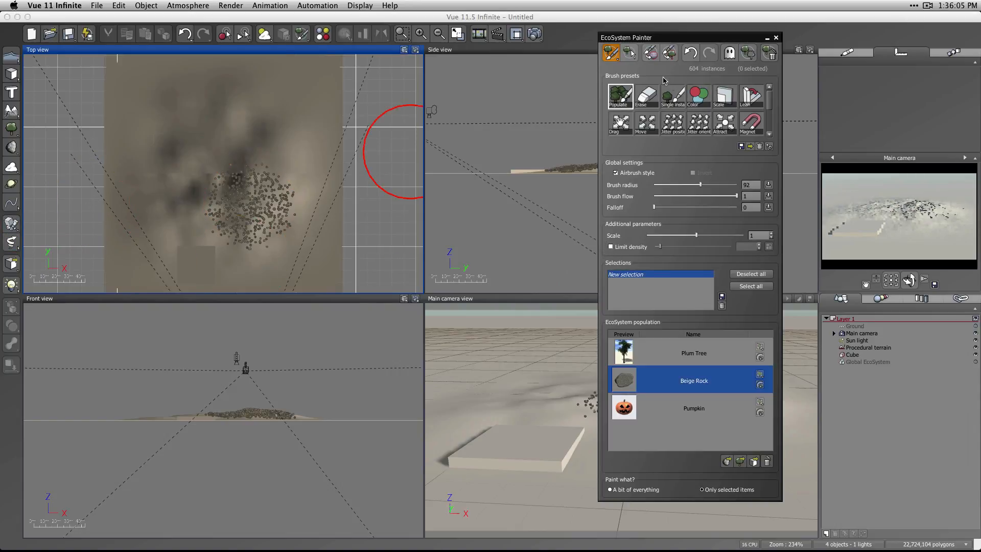
{"action": "left_click_drag", "start_coordinate": [152, 125], "coordinate": [154, 117]}
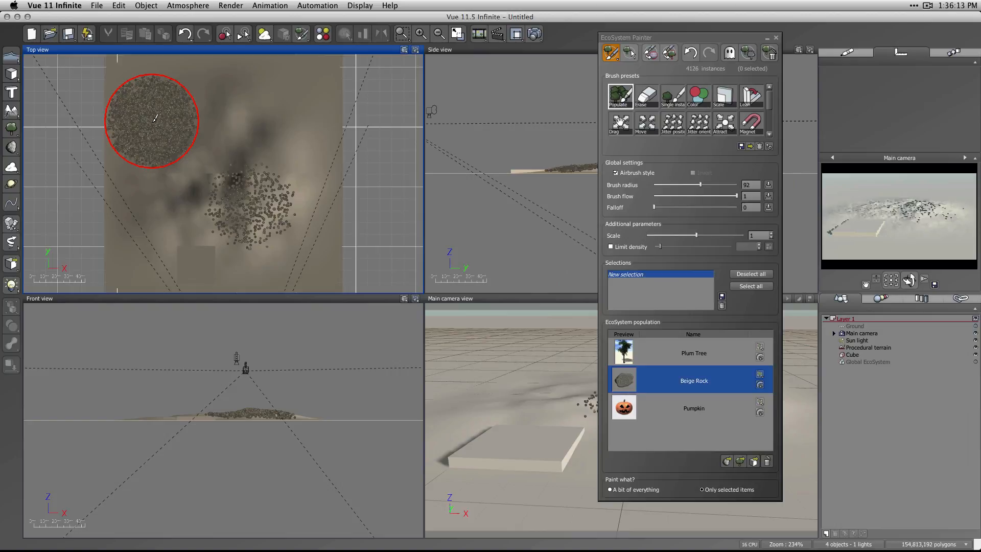
{"action": "left_click", "coordinate": [378, 182]}
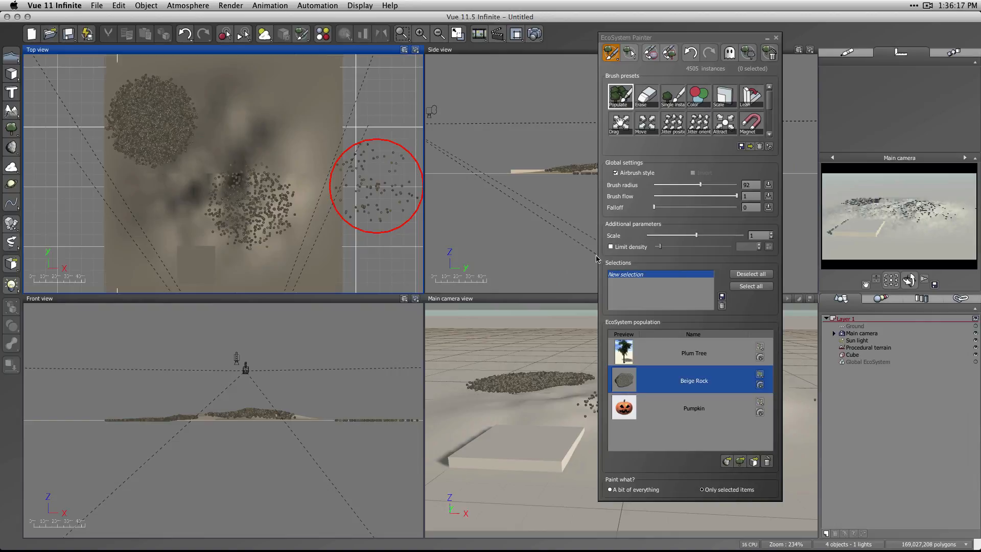
{"action": "left_click", "coordinate": [768, 52]}
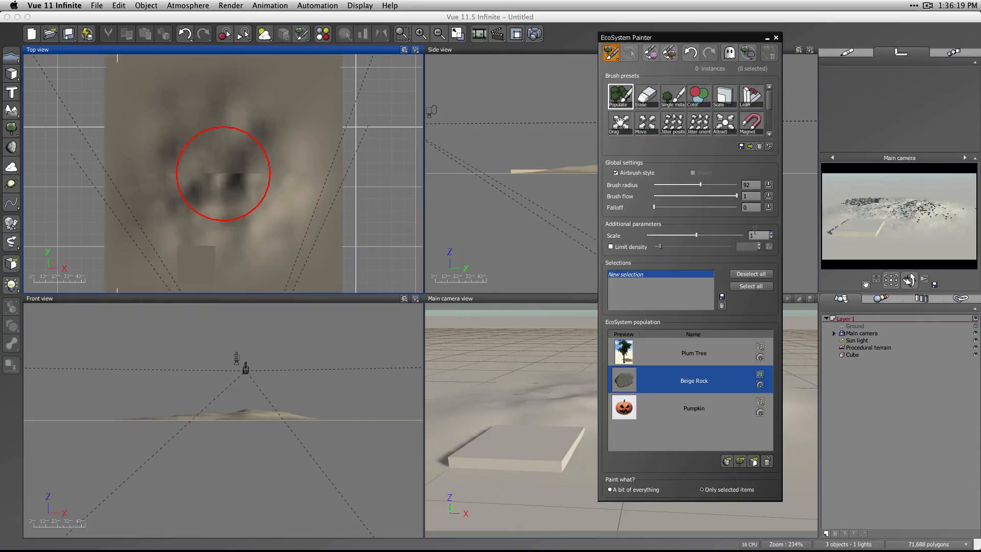
Step: Paint beige rocks across the terrain at a reduced scale, and raise the brush scale to 6.26
{"action": "left_click_drag", "start_coordinate": [696, 235], "coordinate": [668, 235]}
{"action": "mouse_move", "coordinate": [128, 205]}
{"action": "left_mouse_down"}
{"action": "mouse_move", "coordinate": [144, 183]}
{"action": "mouse_move", "coordinate": [266, 199]}
{"action": "left_mouse_up"}
{"action": "left_click", "coordinate": [681, 236]}
{"action": "left_click_drag", "start_coordinate": [681, 235], "coordinate": [734, 235]}
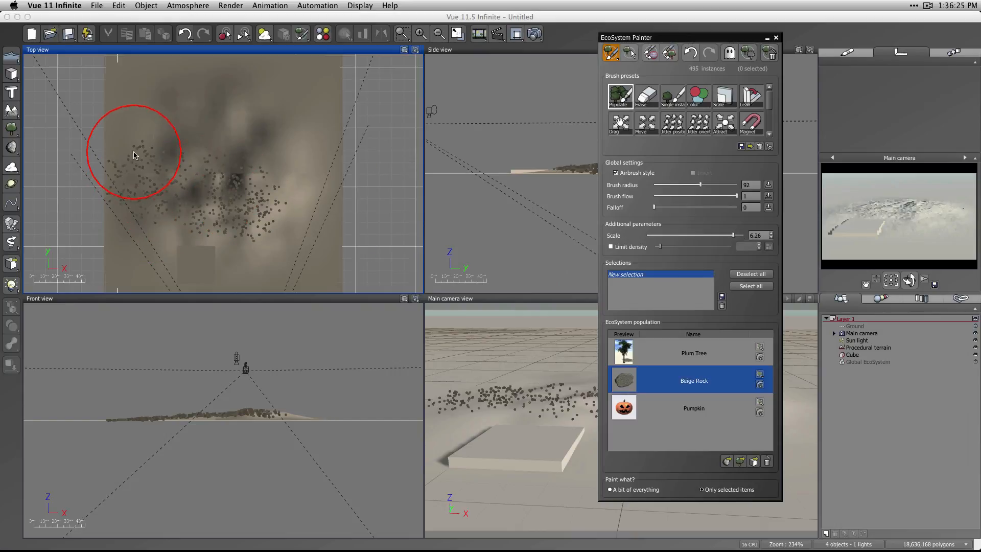
Step: Paint beige rocks across the terrain at scale 6.26, clear all instances, and paint a fresh rock band across the terrain's middle
{"action": "mouse_move", "coordinate": [136, 151]}
{"action": "left_mouse_down"}
{"action": "mouse_move", "coordinate": [210, 138]}
{"action": "mouse_move", "coordinate": [319, 148]}
{"action": "mouse_move", "coordinate": [304, 156]}
{"action": "left_mouse_up"}
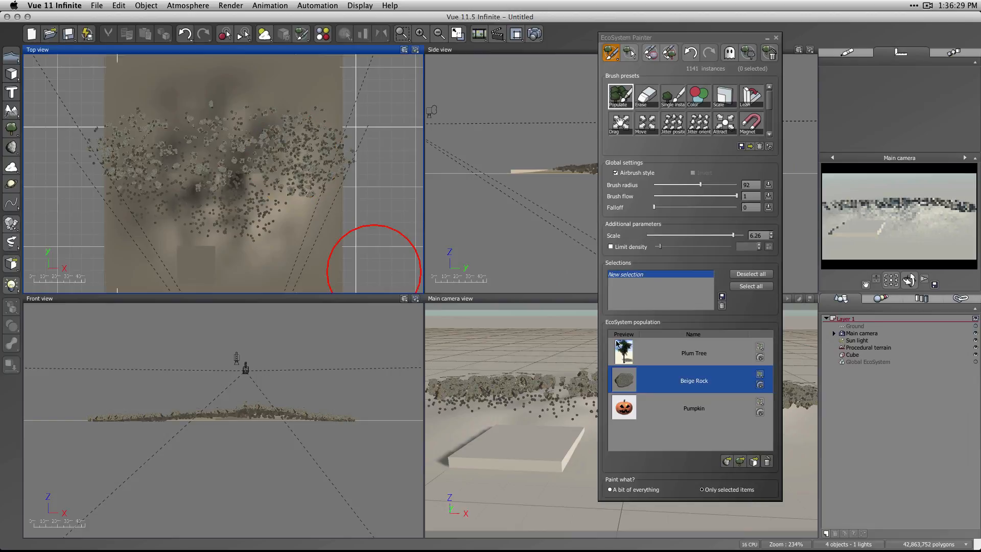
{"action": "left_click", "coordinate": [769, 52]}
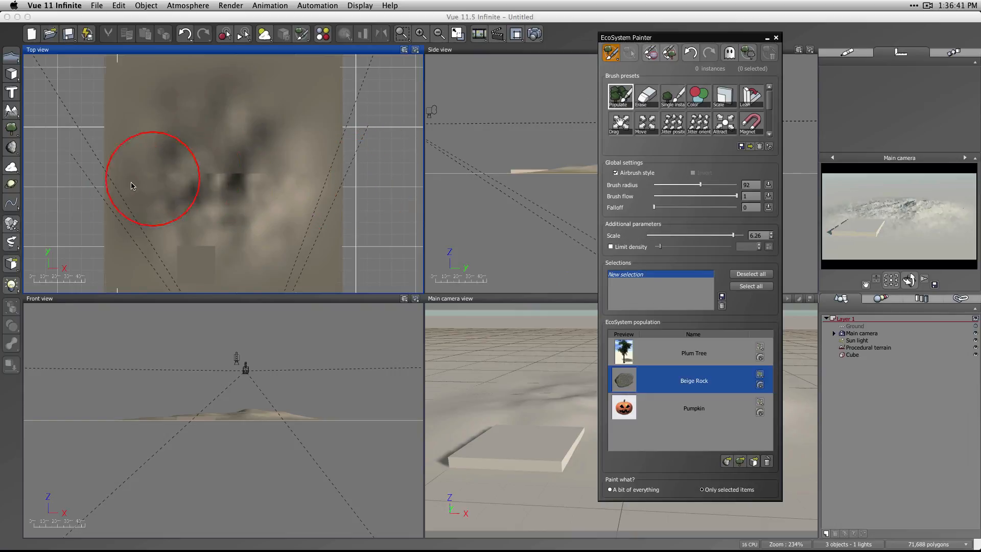
{"action": "mouse_move", "coordinate": [154, 177]}
{"action": "left_mouse_down"}
{"action": "mouse_move", "coordinate": [131, 176]}
{"action": "mouse_move", "coordinate": [249, 179]}
{"action": "mouse_move", "coordinate": [271, 191]}
{"action": "mouse_move", "coordinate": [324, 177]}
{"action": "mouse_move", "coordinate": [389, 188]}
{"action": "left_mouse_up"}
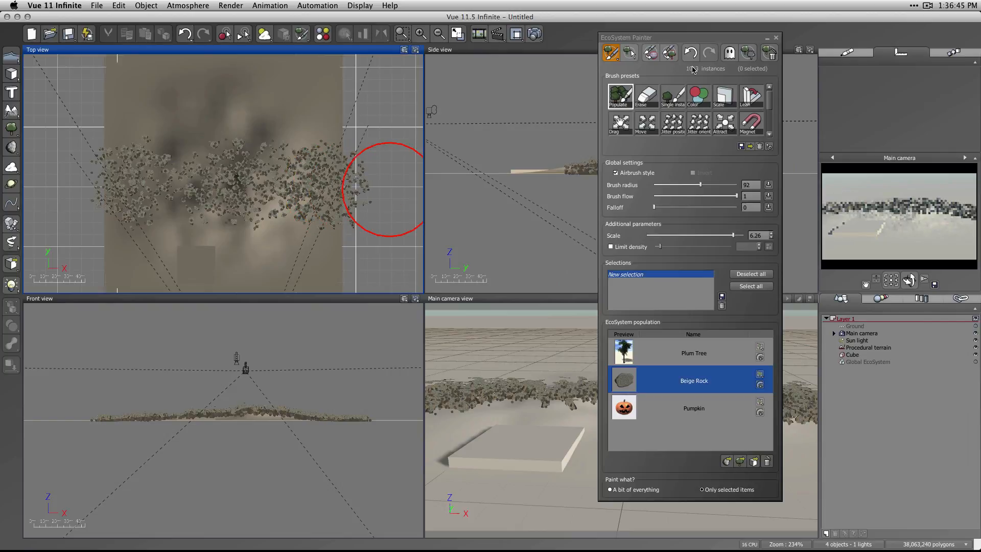
Step: Switch to the Erase brush without saving the brush changes, set its radius to 39, and erase rocks to leave three separate patches
{"action": "left_click", "coordinate": [637, 92]}
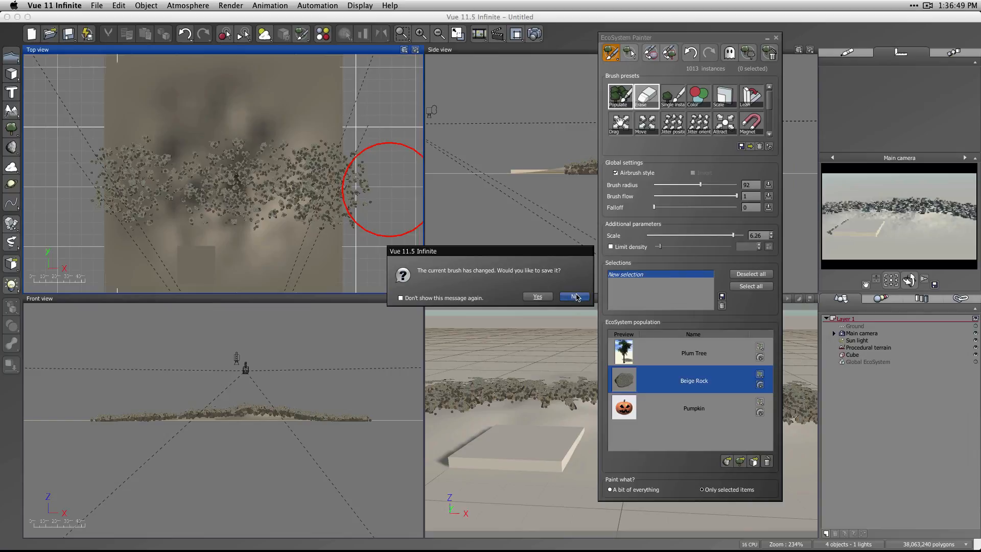
{"action": "left_click", "coordinate": [575, 296]}
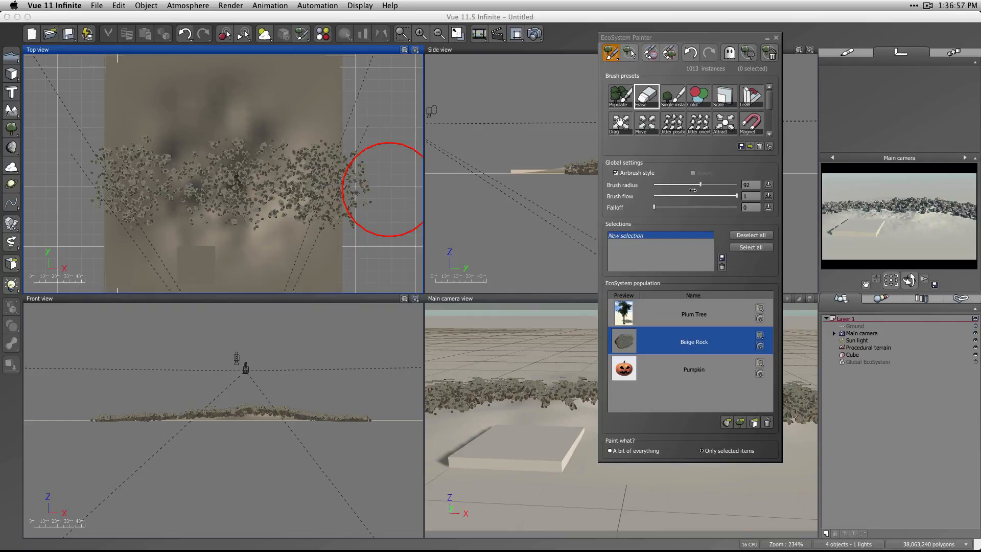
{"action": "left_click_drag", "start_coordinate": [702, 186], "coordinate": [681, 185]}
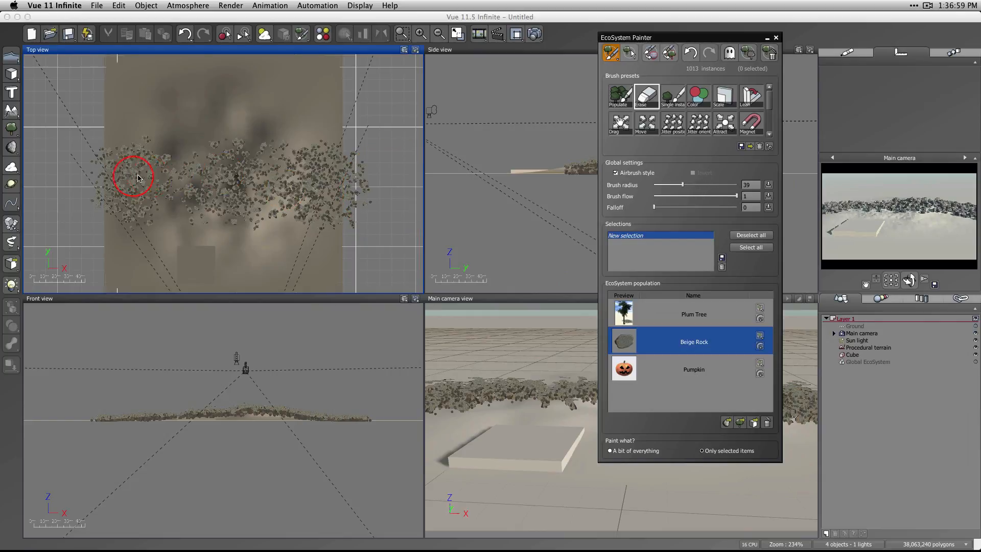
{"action": "mouse_move", "coordinate": [174, 151]}
{"action": "left_mouse_down"}
{"action": "mouse_move", "coordinate": [121, 181]}
{"action": "mouse_move", "coordinate": [193, 187]}
{"action": "mouse_move", "coordinate": [195, 230]}
{"action": "mouse_move", "coordinate": [180, 161]}
{"action": "mouse_move", "coordinate": [180, 191]}
{"action": "mouse_move", "coordinate": [195, 210]}
{"action": "mouse_move", "coordinate": [280, 160]}
{"action": "mouse_move", "coordinate": [270, 225]}
{"action": "mouse_move", "coordinate": [286, 148]}
{"action": "mouse_move", "coordinate": [271, 212]}
{"action": "mouse_move", "coordinate": [278, 157]}
{"action": "mouse_move", "coordinate": [188, 167]}
{"action": "mouse_move", "coordinate": [179, 178]}
{"action": "mouse_move", "coordinate": [187, 165]}
{"action": "left_mouse_up"}
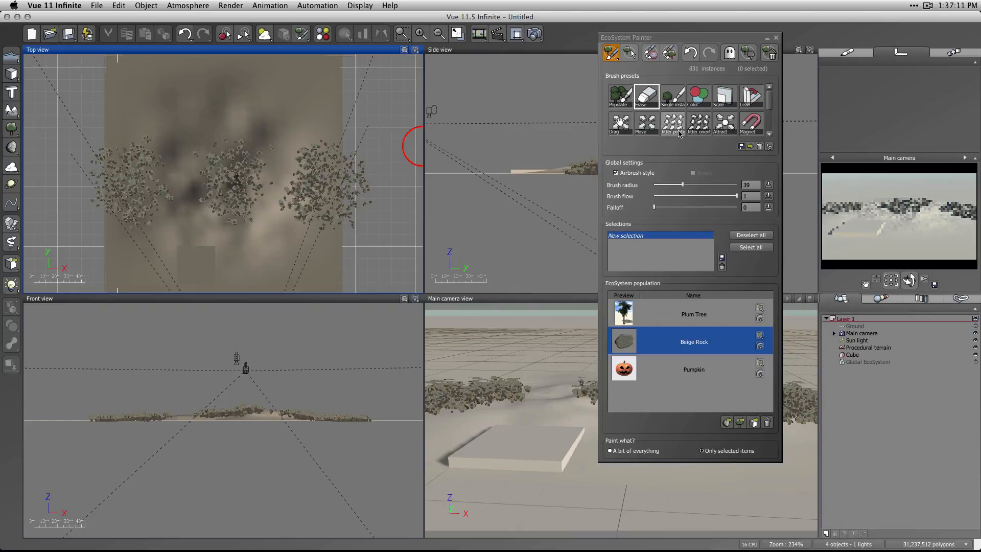
Step: With the Single instance brush at scale 7.03, place individual beige rocks around the cube in the top view
{"action": "left_click", "coordinate": [672, 96]}
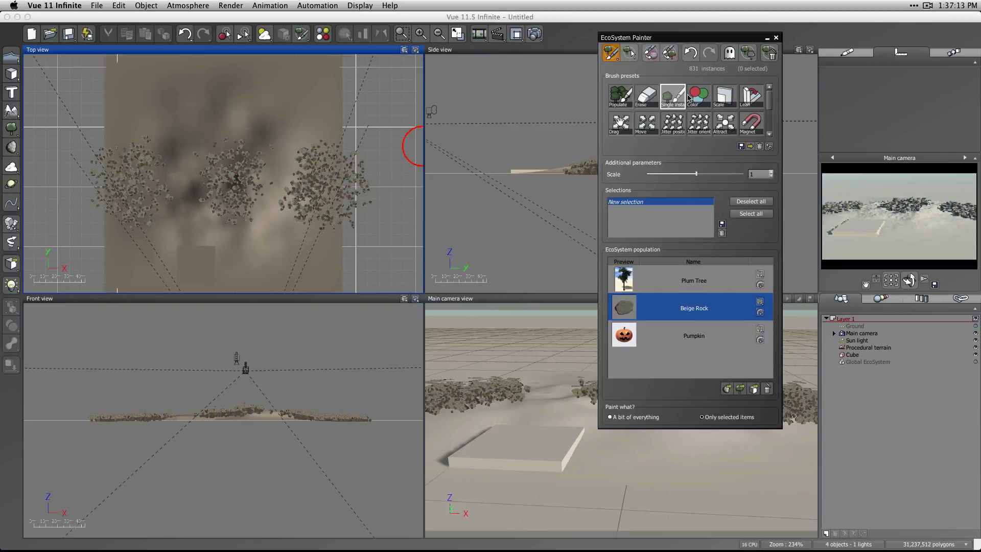
{"action": "mouse_move", "coordinate": [697, 176]}
{"action": "left_mouse_down"}
{"action": "mouse_move", "coordinate": [708, 174]}
{"action": "mouse_move", "coordinate": [683, 172]}
{"action": "mouse_move", "coordinate": [726, 169]}
{"action": "left_mouse_up"}
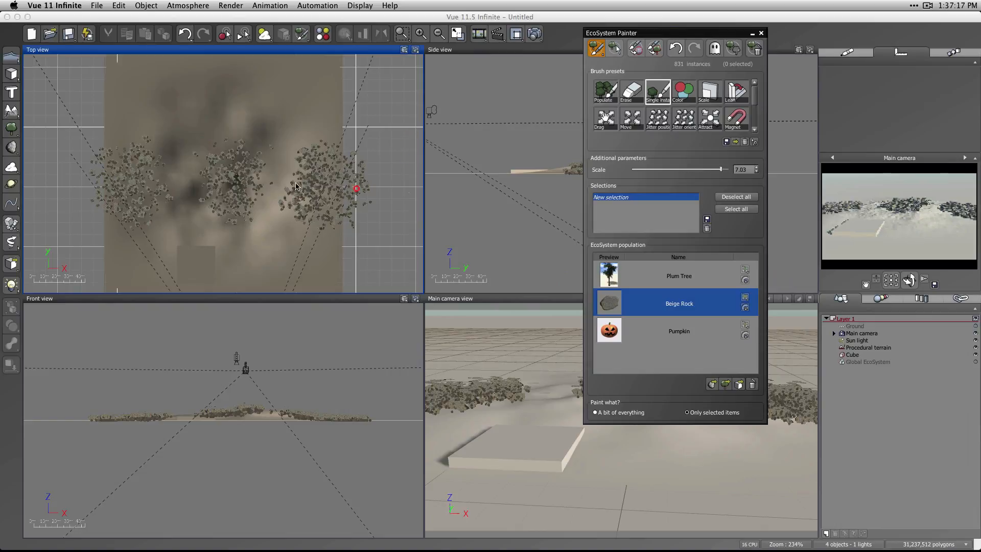
{"action": "left_click", "coordinate": [238, 262]}
{"action": "left_click", "coordinate": [263, 248]}
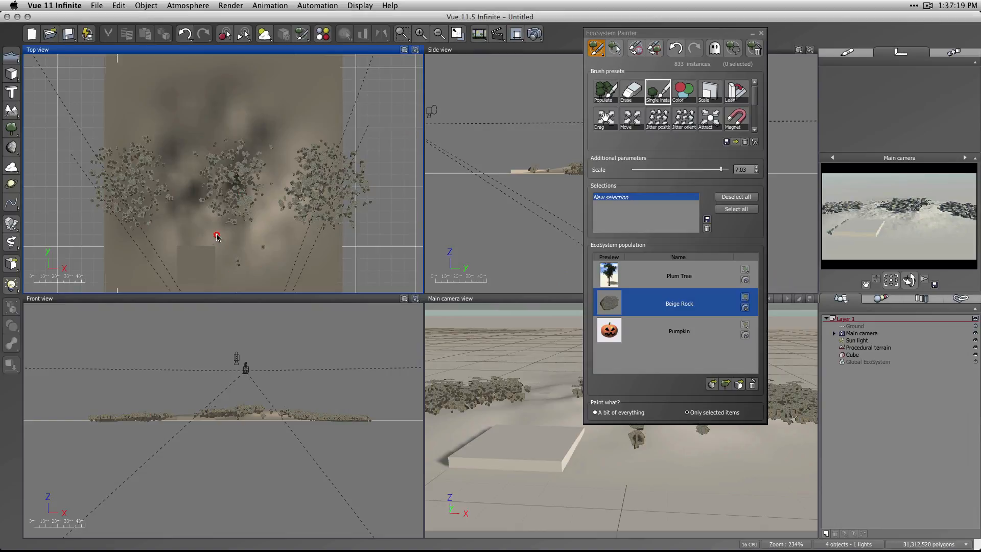
{"action": "left_click", "coordinate": [193, 238]}
{"action": "left_click", "coordinate": [238, 256]}
{"action": "left_click", "coordinate": [214, 259]}
Step: Place more single beige rocks on and in front of the cube in the main camera view
{"action": "left_click", "coordinate": [595, 446]}
{"action": "left_click", "coordinate": [545, 452]}
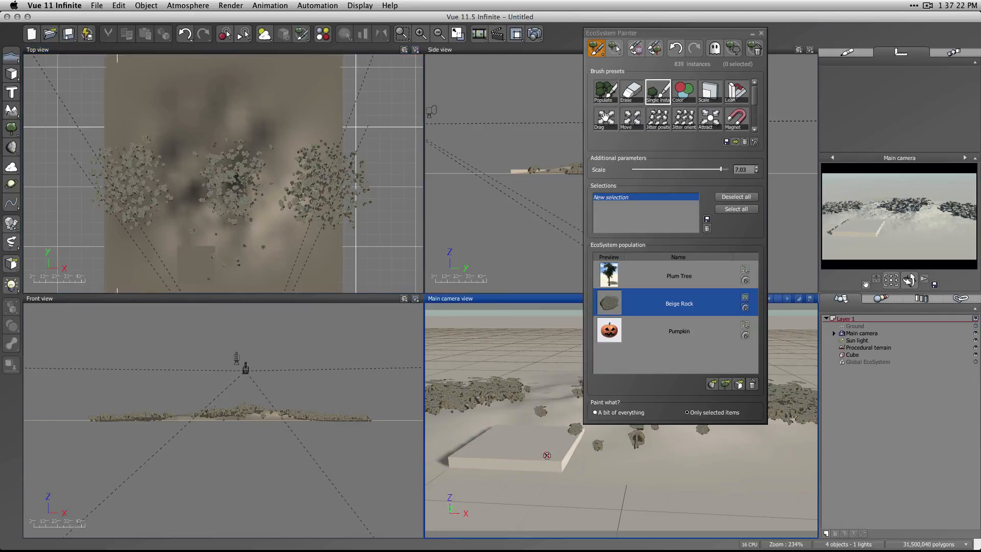
{"action": "left_click", "coordinate": [530, 488]}
{"action": "left_click", "coordinate": [577, 508]}
{"action": "left_click", "coordinate": [681, 485]}
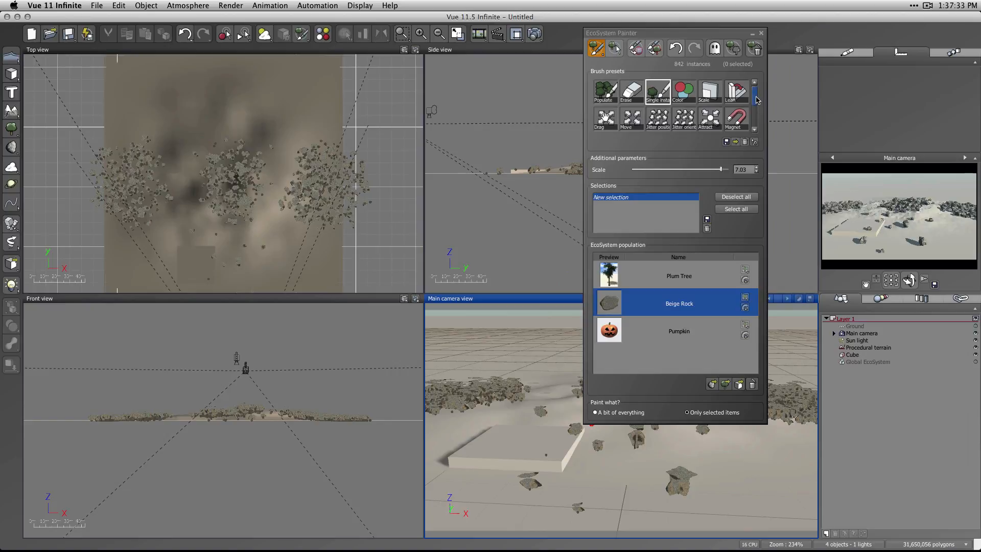
Step: Set the Beige Rock population item's viewport display quality to Smooth Shaded
{"action": "mouse_move", "coordinate": [756, 96]}
{"action": "left_mouse_down"}
{"action": "mouse_move", "coordinate": [755, 121]}
{"action": "mouse_move", "coordinate": [754, 84]}
{"action": "left_mouse_up"}
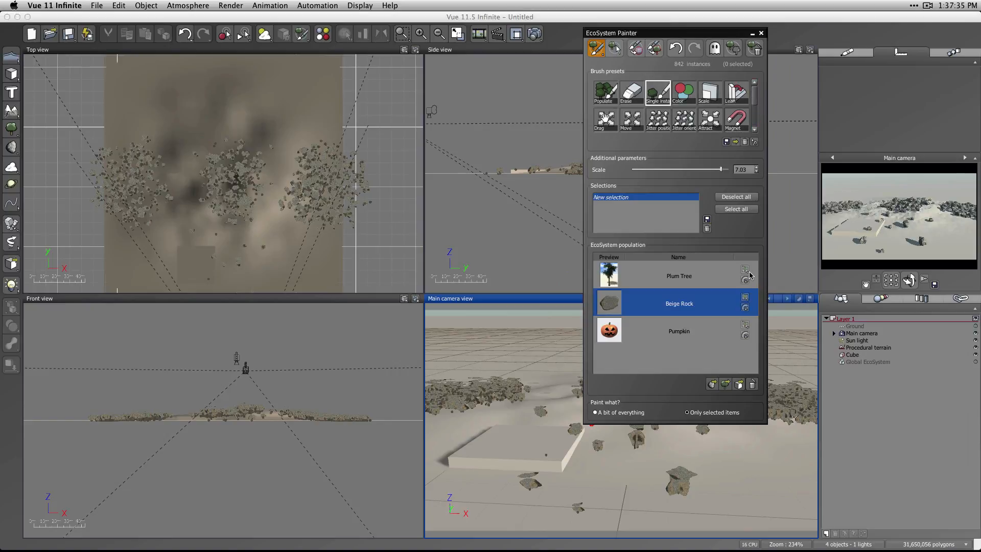
{"action": "left_click", "coordinate": [744, 298]}
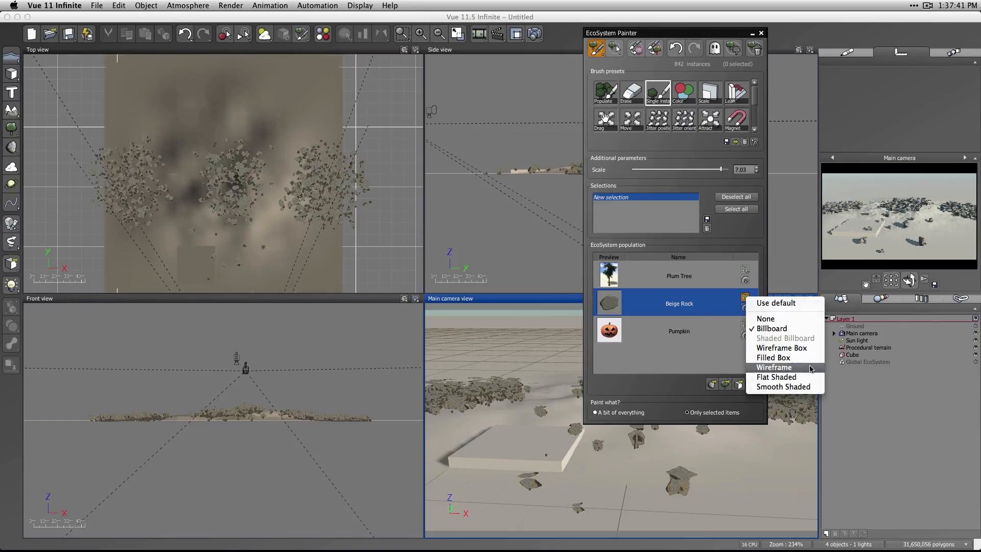
{"action": "left_click", "coordinate": [807, 386]}
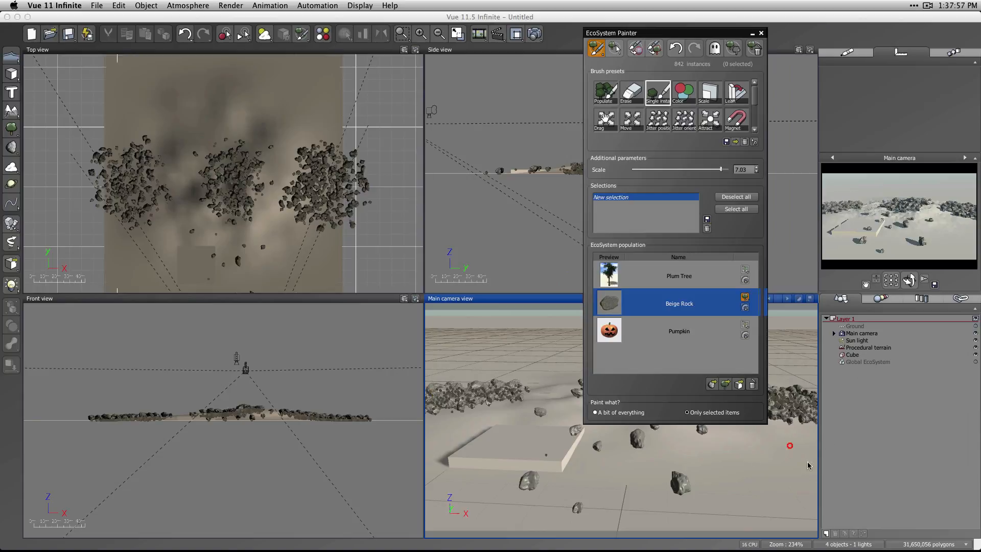
Step: Show GPU resources in the status readout and compare the Beige Rock display as Billboard and Smooth Shaded
{"action": "left_click", "coordinate": [912, 544]}
{"action": "left_click", "coordinate": [912, 543]}
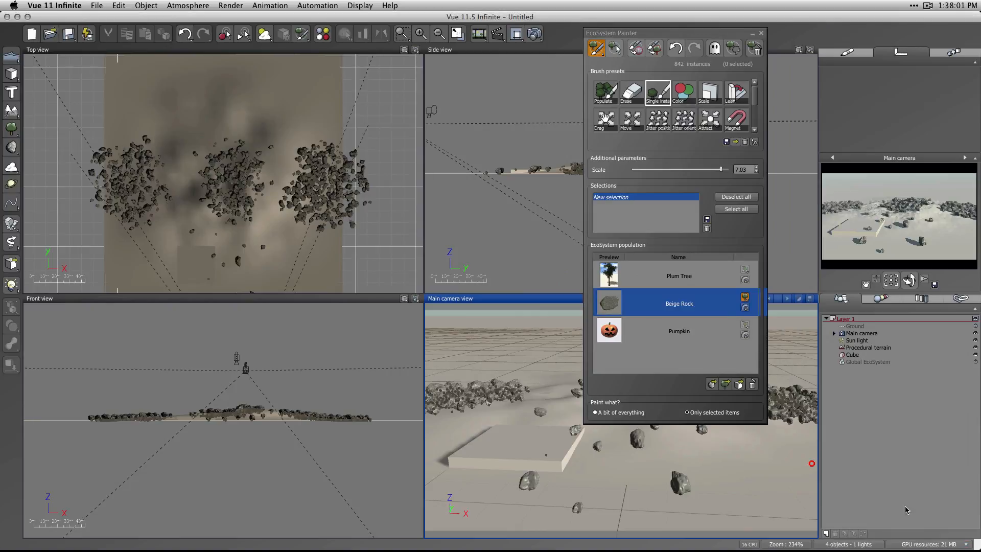
{"action": "left_click", "coordinate": [744, 298]}
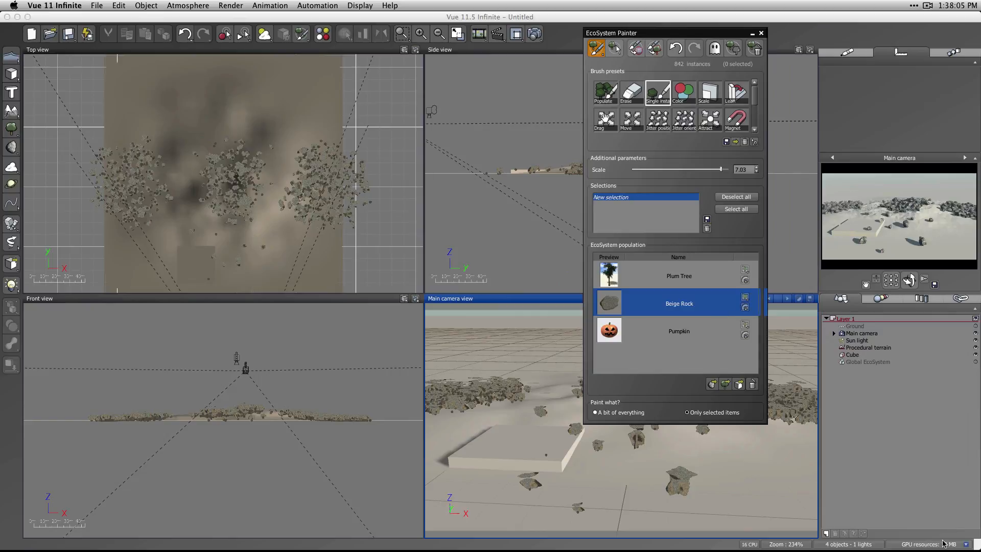
{"action": "left_click", "coordinate": [744, 299]}
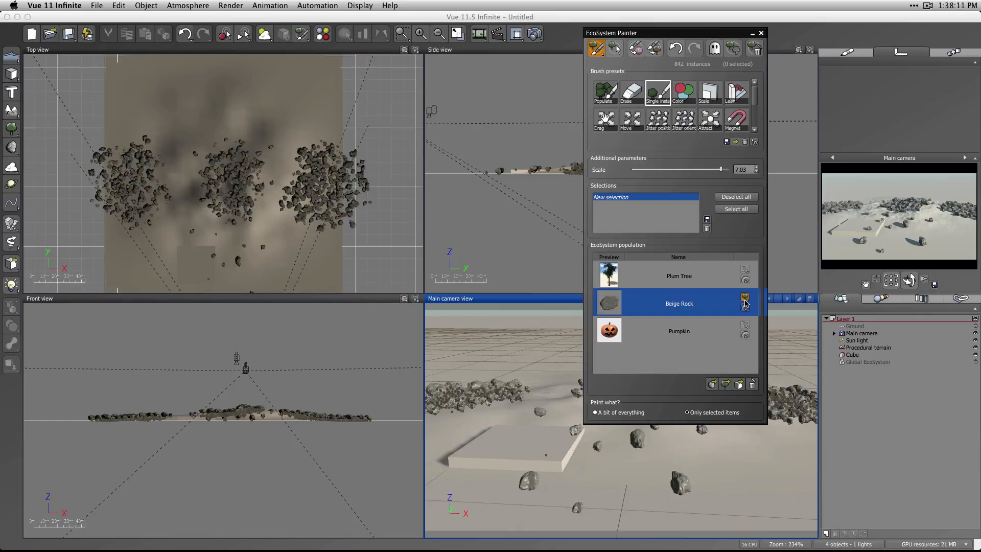
Step: Select Plum Tree in the EcoSystem population and set its viewport display quality to Smooth Shaded
{"action": "left_click", "coordinate": [733, 284]}
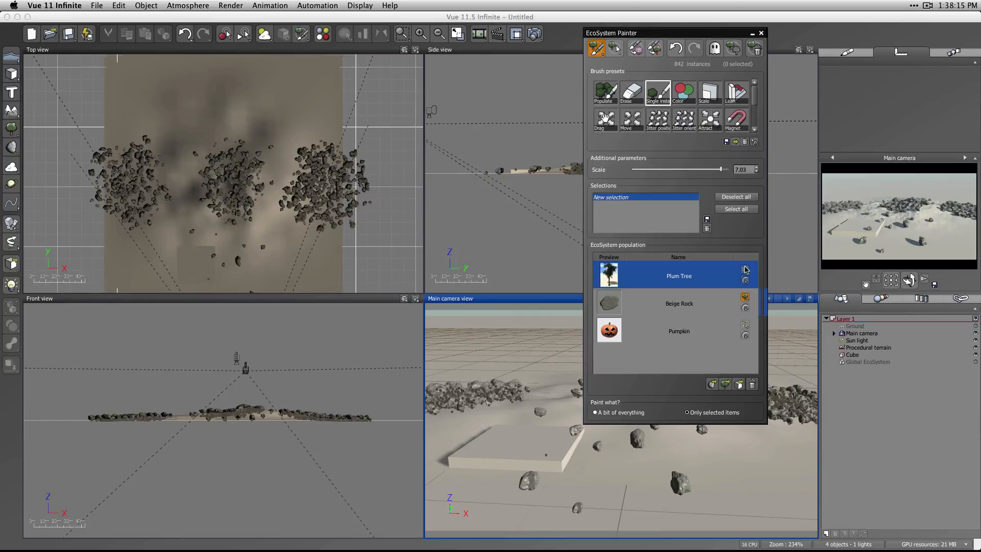
{"action": "left_click", "coordinate": [745, 279]}
{"action": "left_click", "coordinate": [776, 358]}
Step: Place five single plum trees around the rock patches and the cube, using the top and main camera views
{"action": "left_click", "coordinate": [182, 101]}
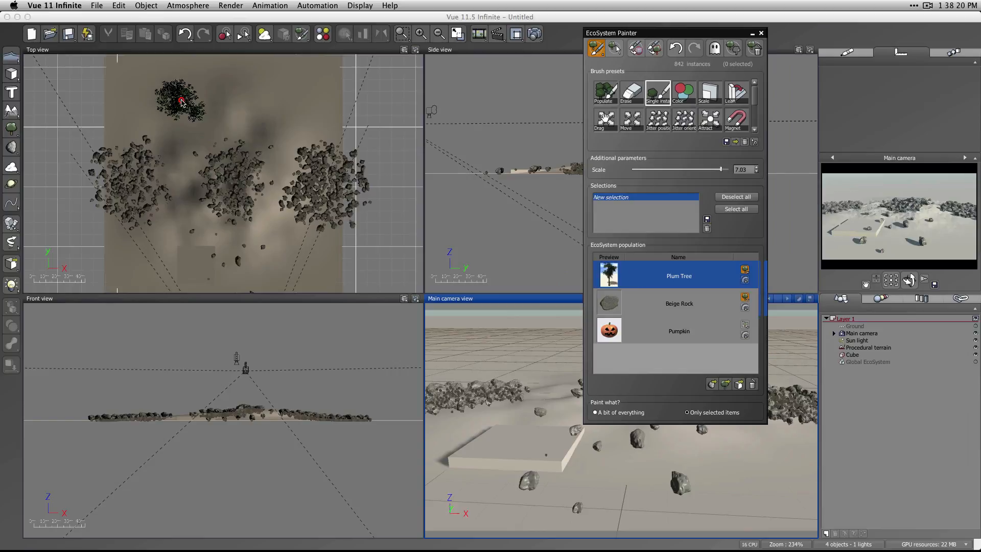
{"action": "left_click", "coordinate": [272, 126]}
{"action": "left_click", "coordinate": [279, 238]}
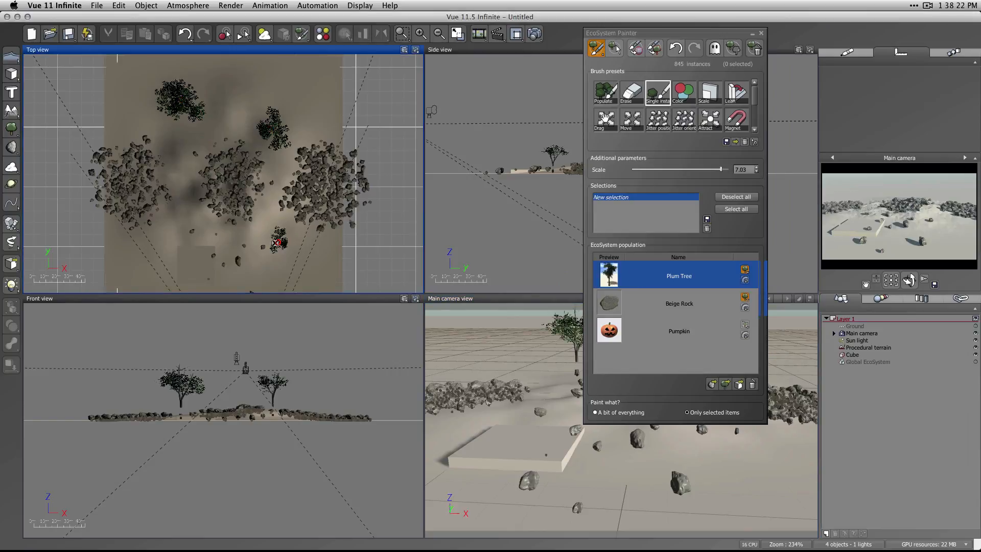
{"action": "left_click", "coordinate": [511, 452]}
{"action": "left_click", "coordinate": [439, 482]}
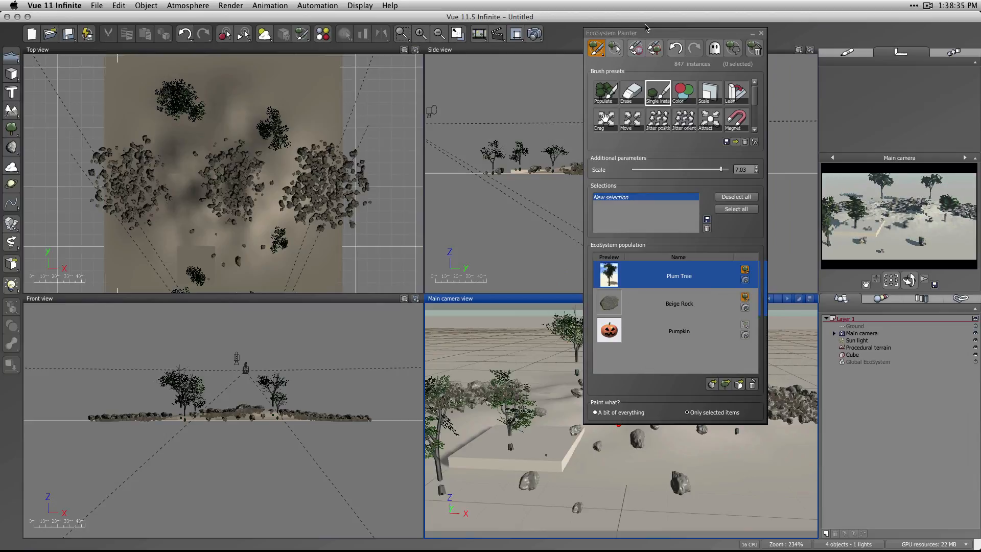
Step: Select the Color brush without saving the previous brush's changes, and examine its General and Environment settings in the brush editor
{"action": "mouse_move", "coordinate": [645, 33]}
{"action": "left_mouse_down"}
{"action": "mouse_move", "coordinate": [735, 69]}
{"action": "mouse_move", "coordinate": [557, 37]}
{"action": "left_mouse_up"}
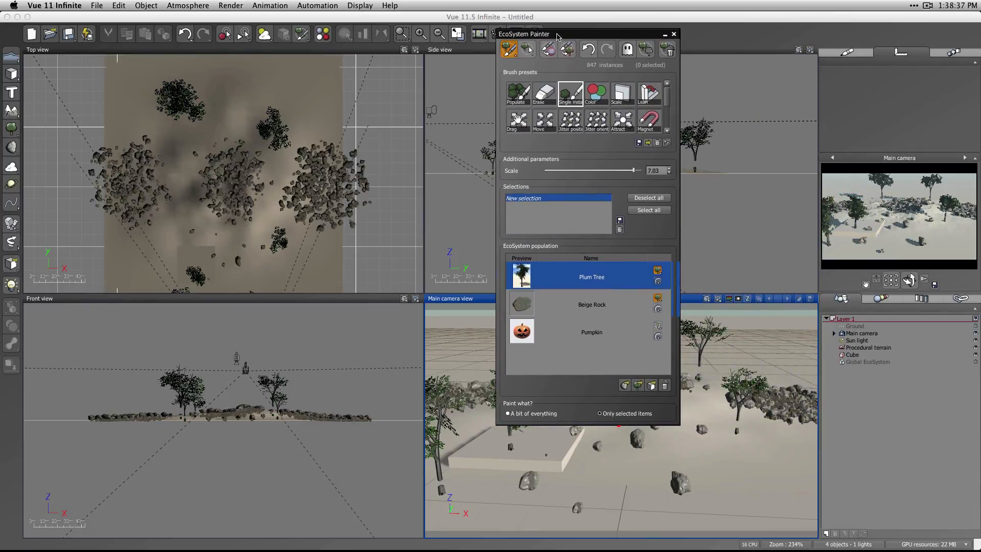
{"action": "left_click", "coordinate": [596, 96]}
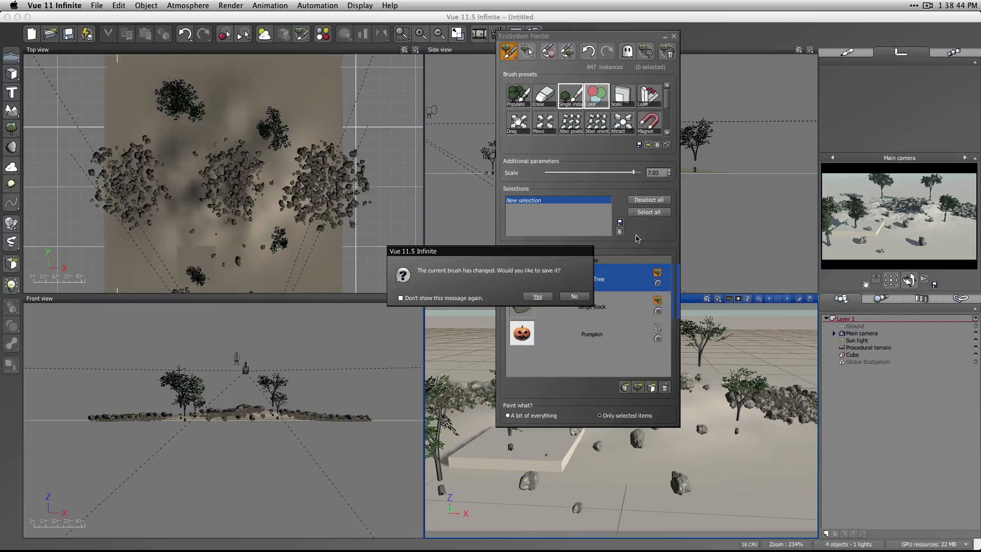
{"action": "left_click", "coordinate": [575, 297]}
{"action": "left_click", "coordinate": [509, 55]}
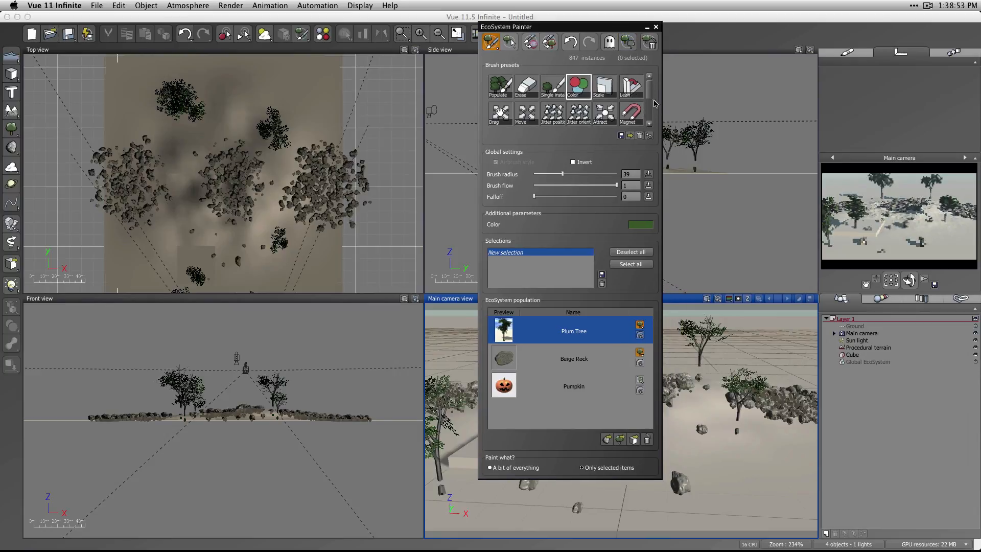
{"action": "left_click", "coordinate": [648, 136]}
{"action": "mouse_move", "coordinate": [498, 168]}
{"action": "left_mouse_down"}
{"action": "mouse_move", "coordinate": [379, 127]}
{"action": "mouse_move", "coordinate": [342, 29]}
{"action": "left_mouse_up"}
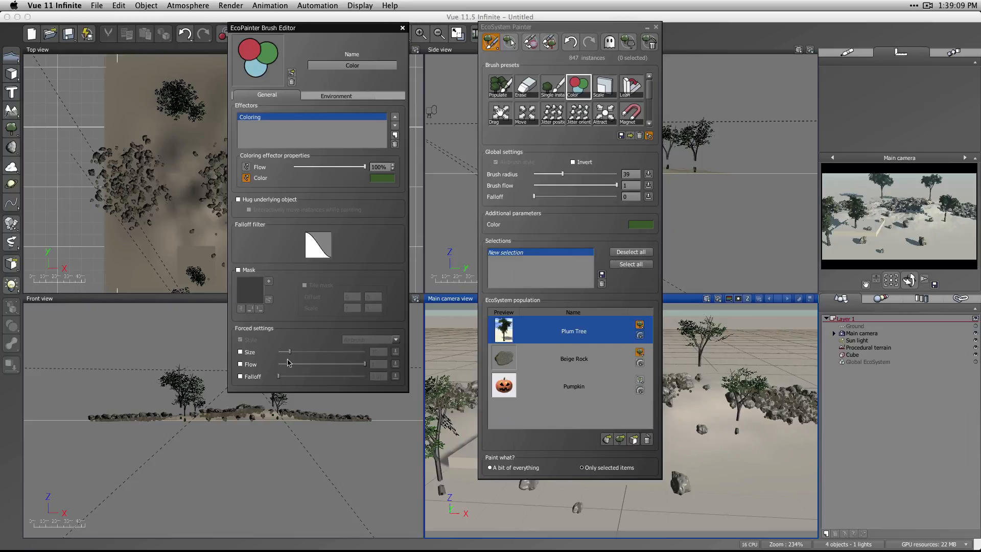
{"action": "left_click", "coordinate": [330, 97]}
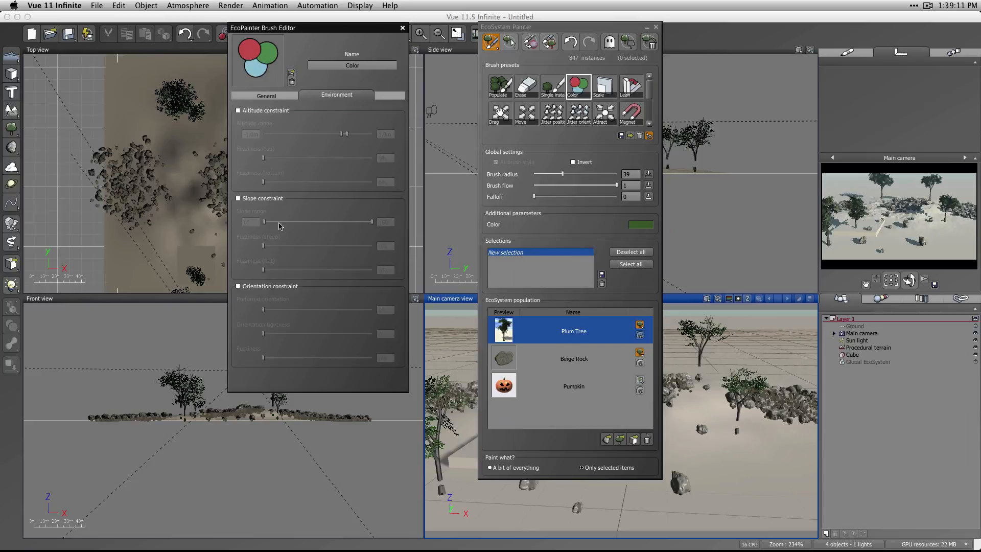
{"action": "left_click", "coordinate": [260, 96]}
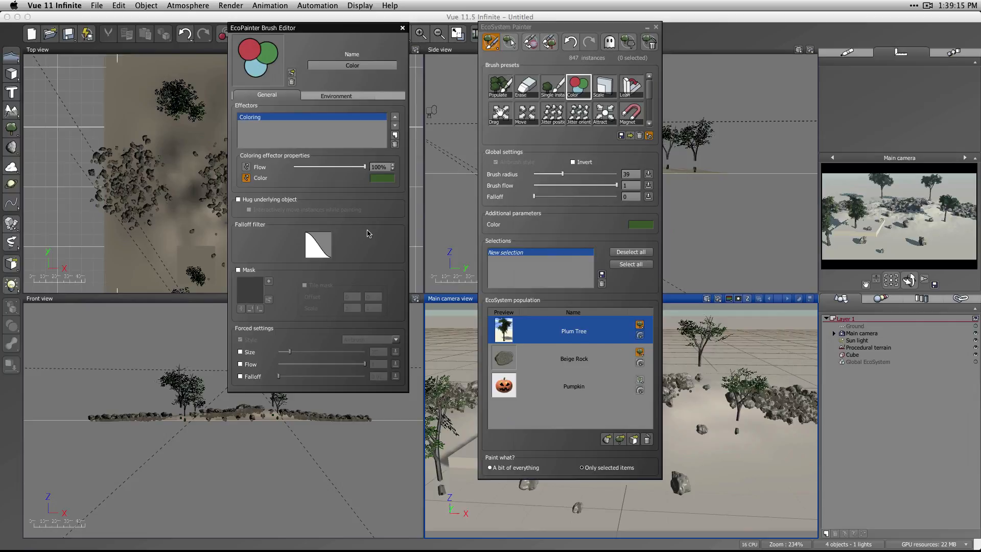
{"action": "left_click", "coordinate": [402, 28]}
Step: Open the Erase preset in the brush editor, examine its effector and forced settings, and close the editor
{"action": "left_click", "coordinate": [526, 87]}
{"action": "double_click", "coordinate": [526, 86]}
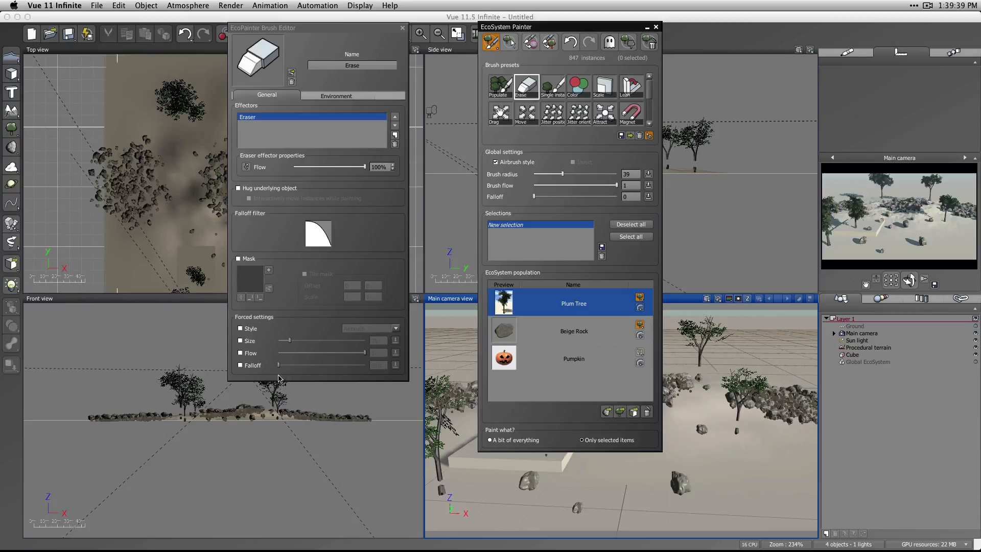
{"action": "left_click", "coordinate": [402, 28]}
Step: Open the Ripple preset in the brush editor, examine its reference axis options and Environment settings, and close the editor
{"action": "left_click_drag", "start_coordinate": [649, 85], "coordinate": [648, 102]}
{"action": "double_click", "coordinate": [553, 106]}
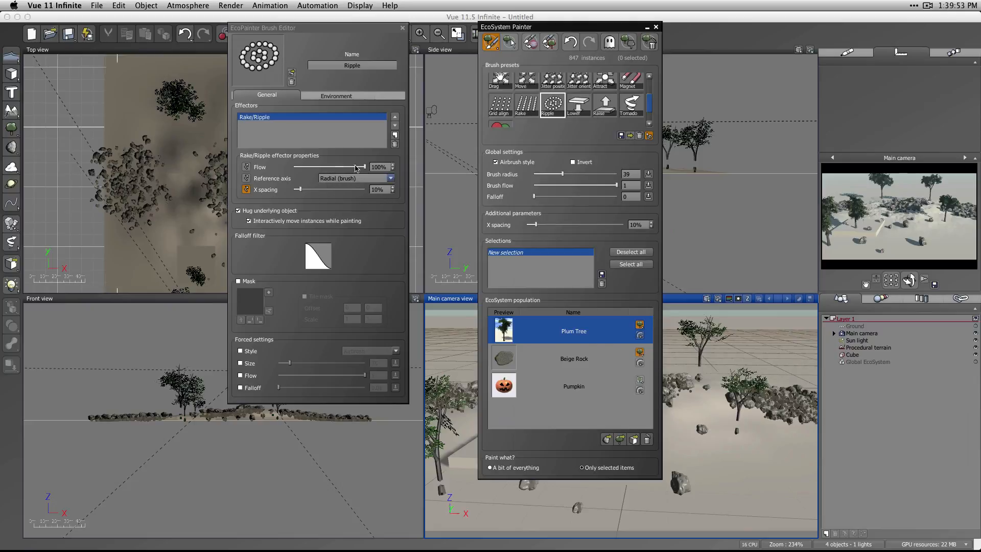
{"action": "left_click", "coordinate": [390, 178]}
{"action": "left_click", "coordinate": [390, 179]}
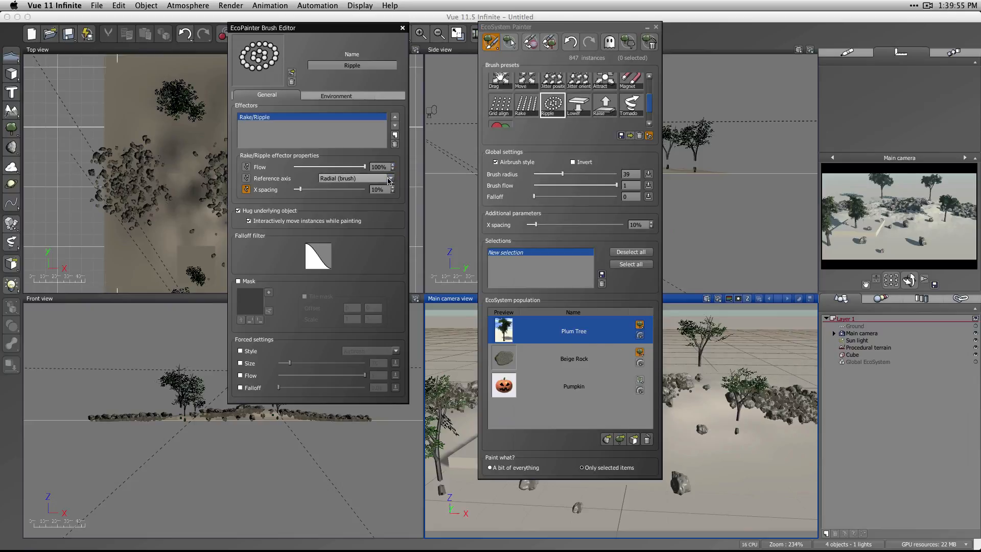
{"action": "left_click", "coordinate": [350, 100]}
{"action": "left_click", "coordinate": [272, 97]}
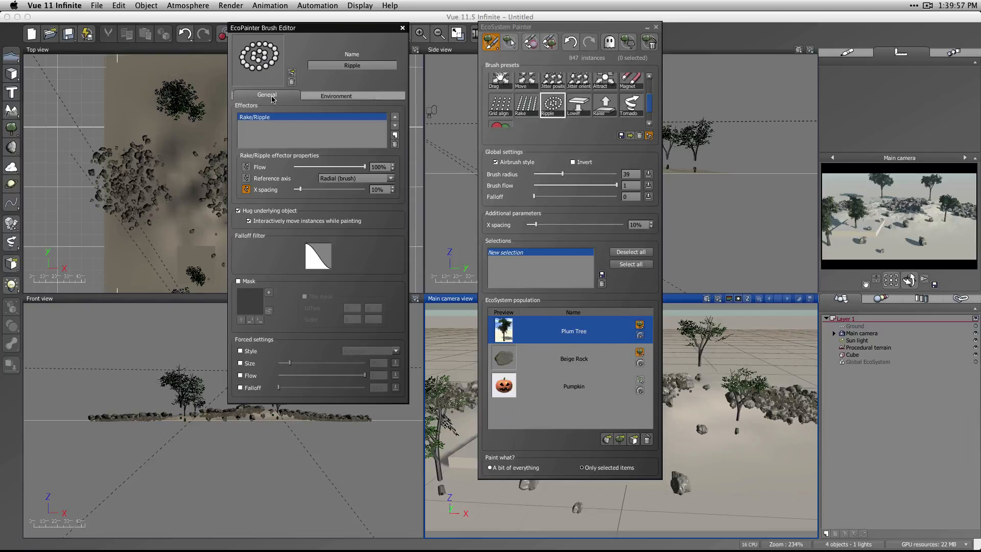
{"action": "left_click", "coordinate": [403, 28]}
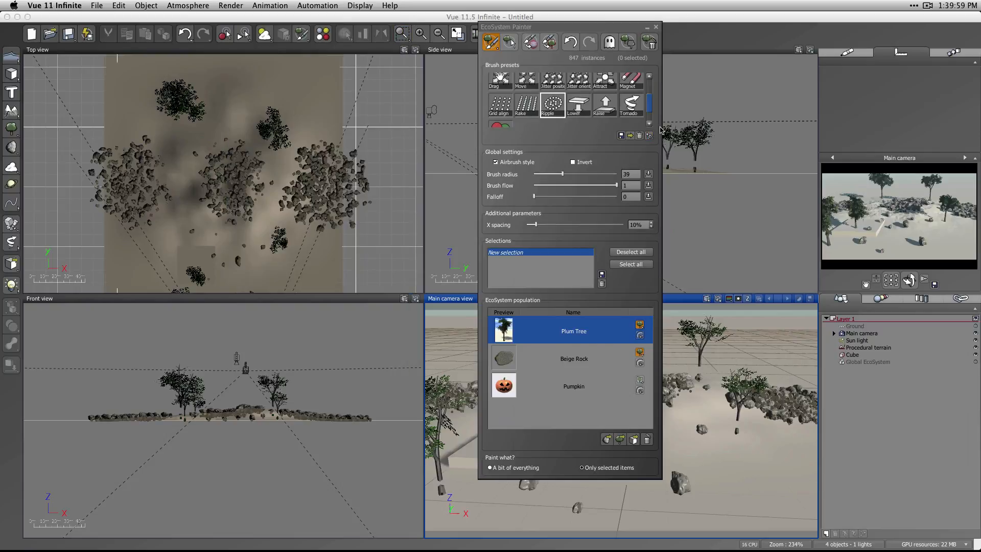
Step: Select the Scale brush preset and try enlarging rocks in the rightmost patch in the top view with scale 1.5
{"action": "left_click_drag", "start_coordinate": [650, 104], "coordinate": [649, 84]}
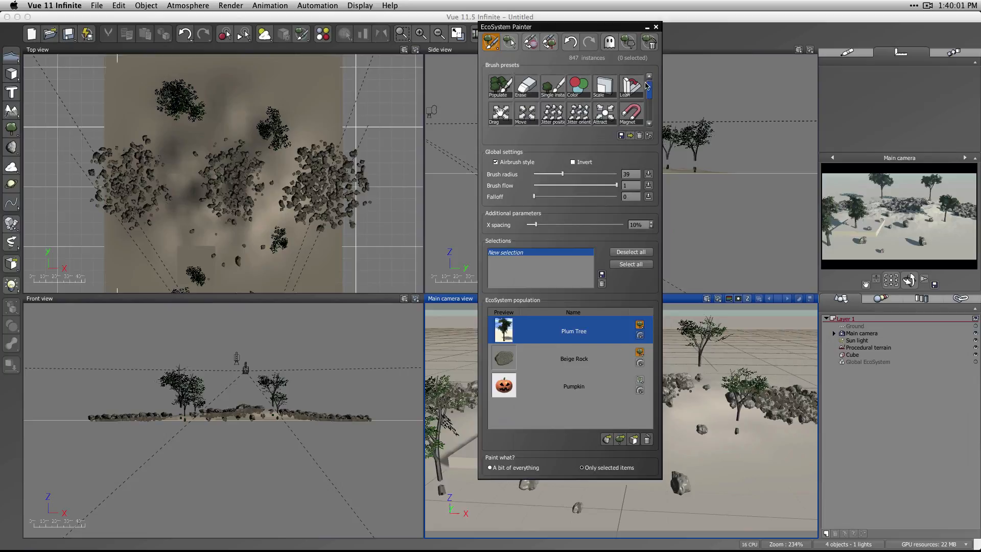
{"action": "left_click", "coordinate": [607, 89]}
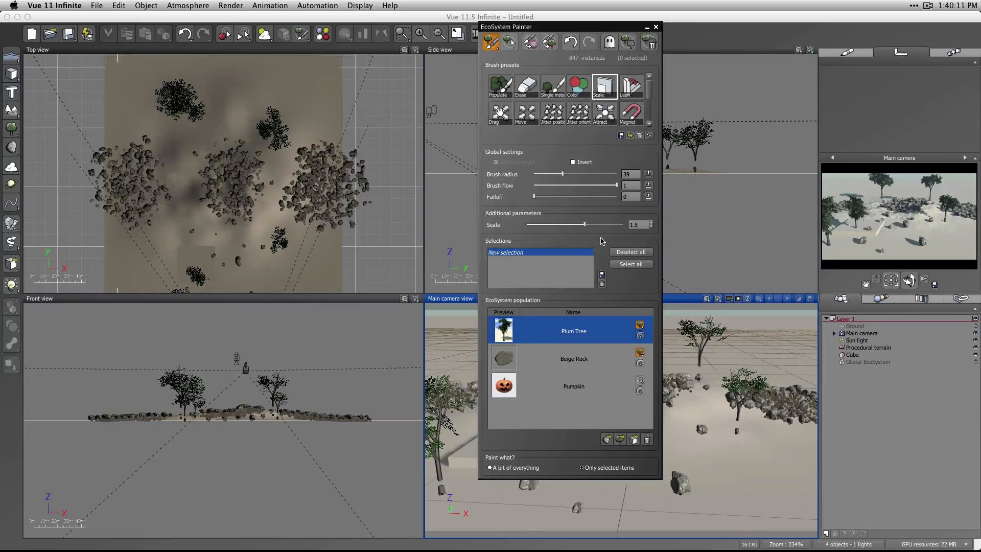
{"action": "left_click", "coordinate": [317, 215]}
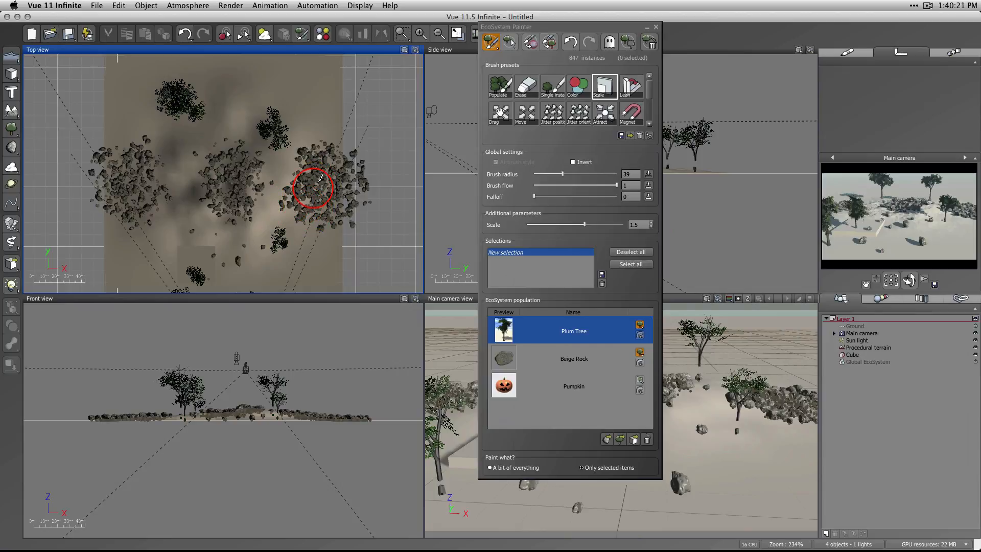
{"action": "left_click", "coordinate": [319, 181]}
Step: Set the Beige Rock and Plum Tree instance previews to Smooth Shaded, and try scaling the rightmost rock patch again
{"action": "left_click", "coordinate": [639, 352]}
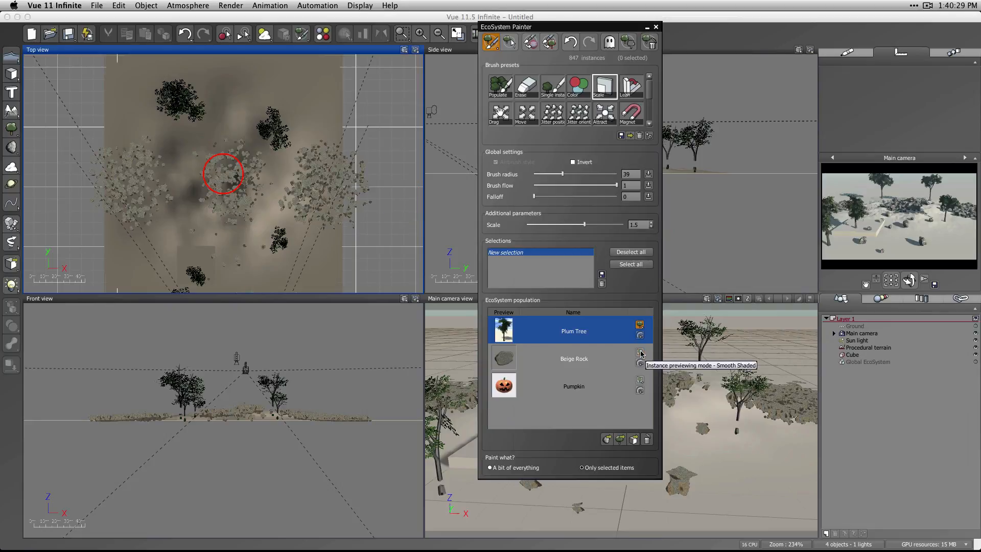
{"action": "left_click", "coordinate": [640, 326]}
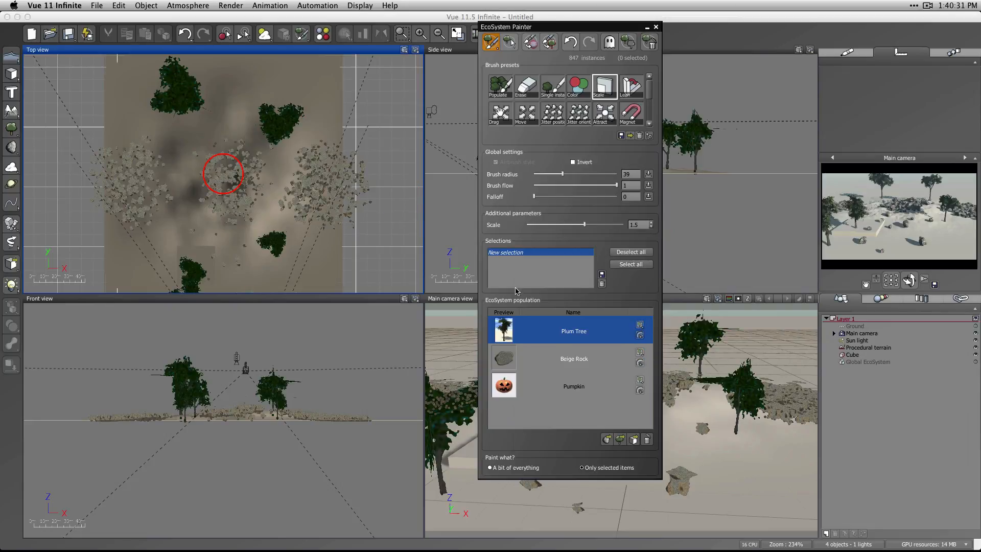
{"action": "left_click", "coordinate": [317, 188]}
{"action": "mouse_move", "coordinate": [316, 194]}
{"action": "left_mouse_down"}
{"action": "mouse_move", "coordinate": [294, 203]}
{"action": "mouse_move", "coordinate": [314, 176]}
{"action": "mouse_move", "coordinate": [295, 228]}
{"action": "left_mouse_up"}
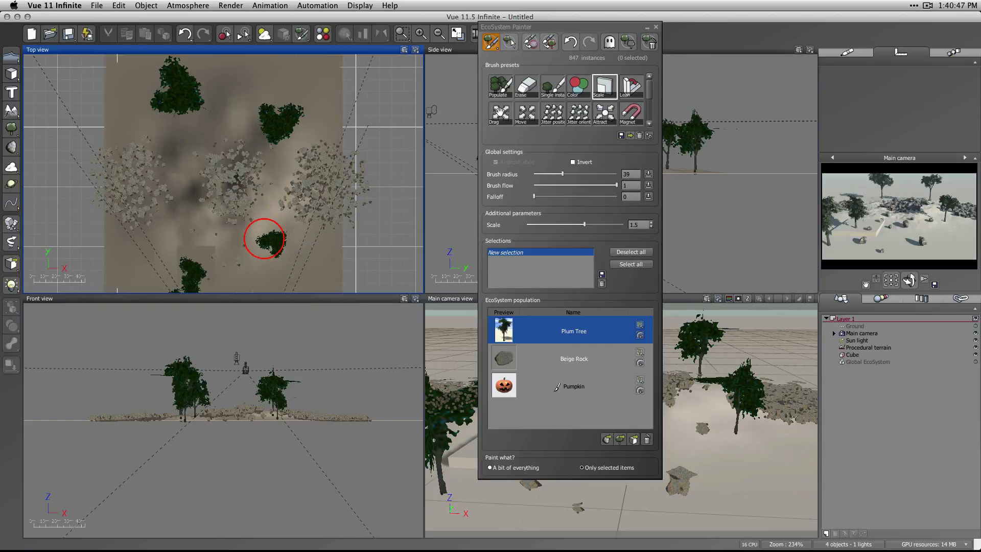
Step: Set painting to affect a bit of everything, raise the scale to 3.13, and brush over the rightmost rock patch
{"action": "left_click", "coordinate": [582, 468]}
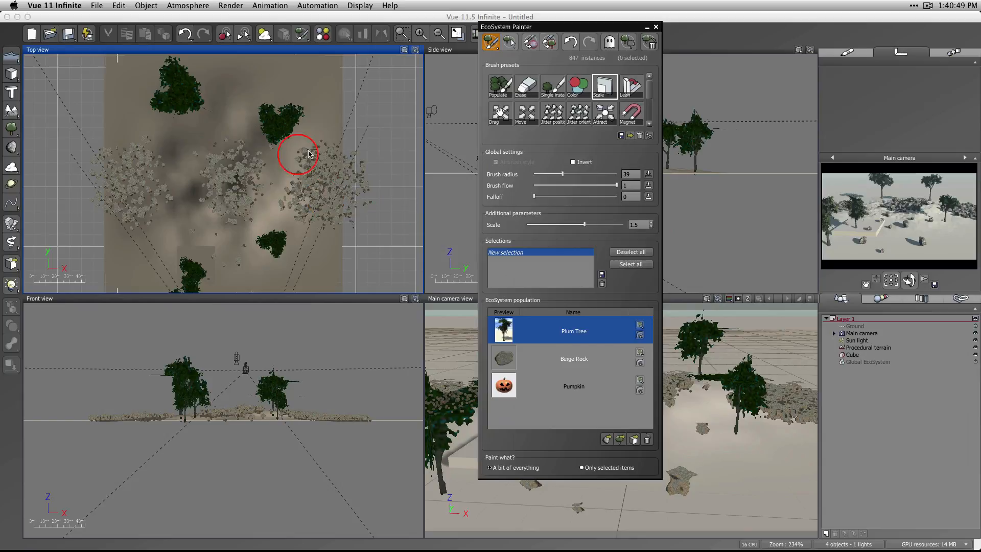
{"action": "left_click_drag", "start_coordinate": [326, 170], "coordinate": [318, 177]}
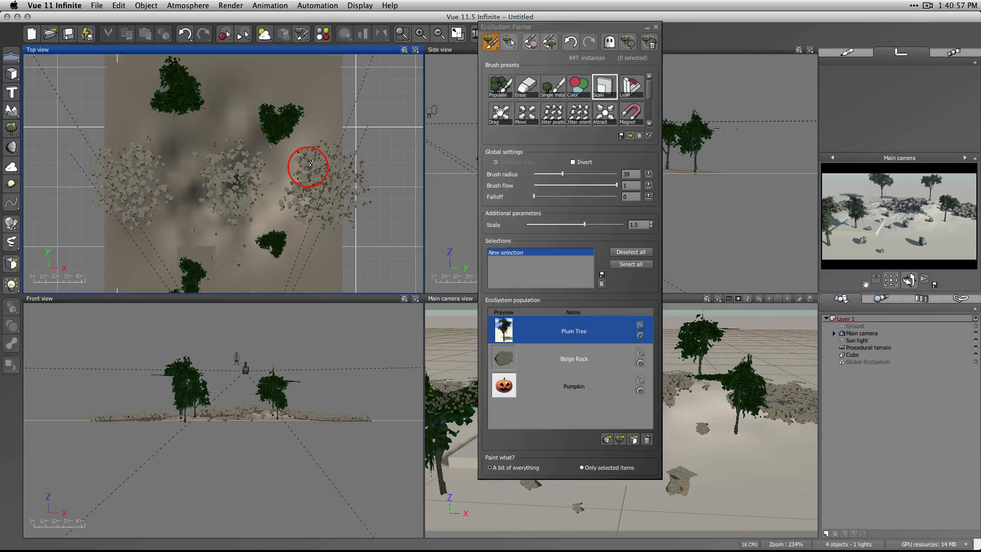
{"action": "left_click_drag", "start_coordinate": [584, 224], "coordinate": [598, 224]}
{"action": "left_click", "coordinate": [331, 159]}
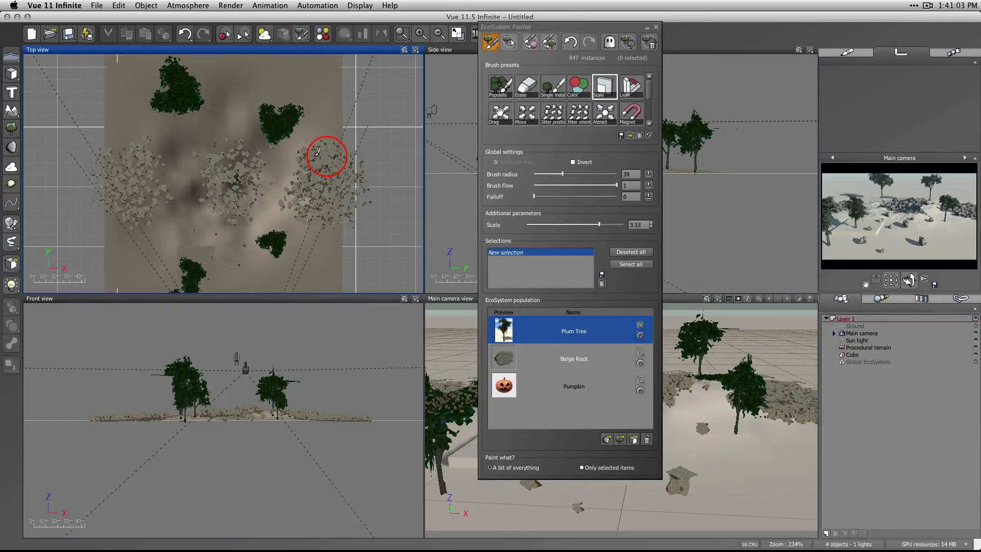
Step: Set the brush radius to 154, scale up the rocks in the rightmost patch, and refresh the main camera preview
{"action": "left_click", "coordinate": [562, 175]}
{"action": "left_click_drag", "start_coordinate": [563, 176], "coordinate": [591, 176]}
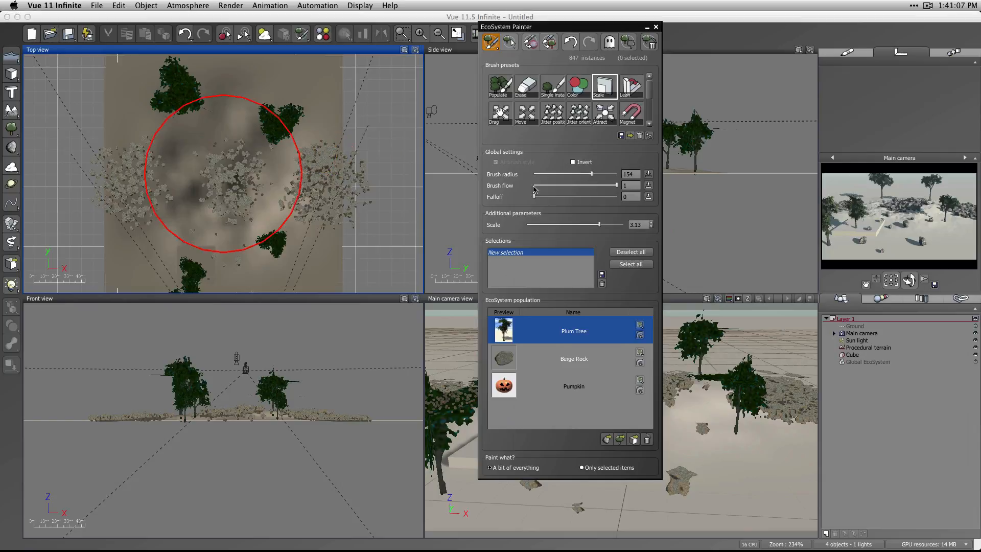
{"action": "left_click", "coordinate": [337, 183]}
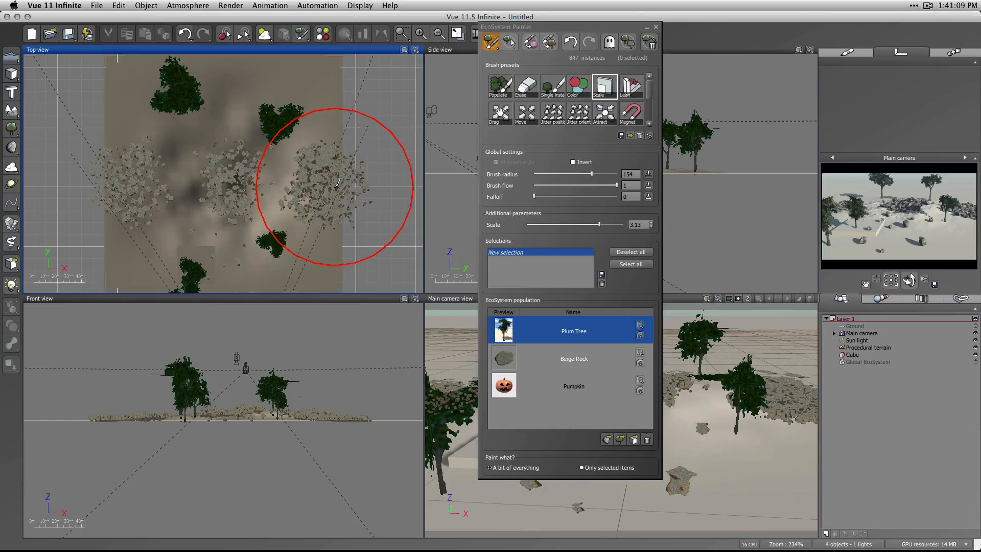
{"action": "left_click_drag", "start_coordinate": [337, 183], "coordinate": [334, 187]}
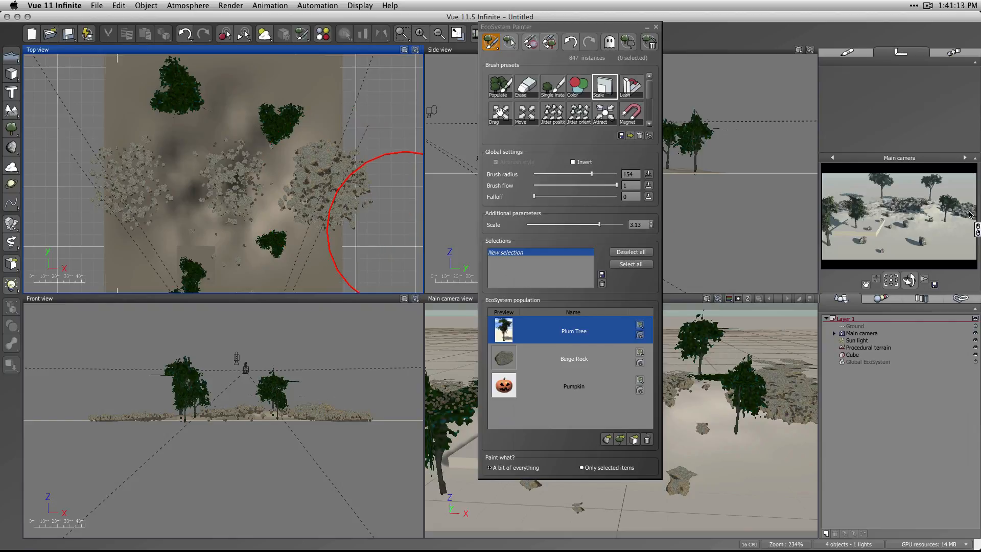
{"action": "left_click", "coordinate": [953, 232]}
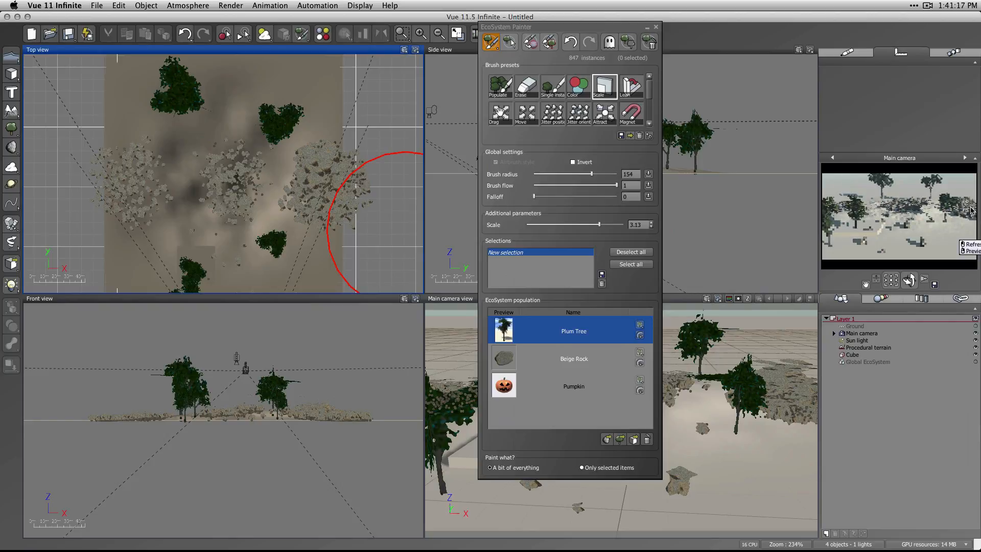
Step: Choose the Color brush without saving the Scale brush's changes, set its color to orange (RGB 174, 101, 7) and brush radius to 30
{"action": "left_click", "coordinate": [578, 86]}
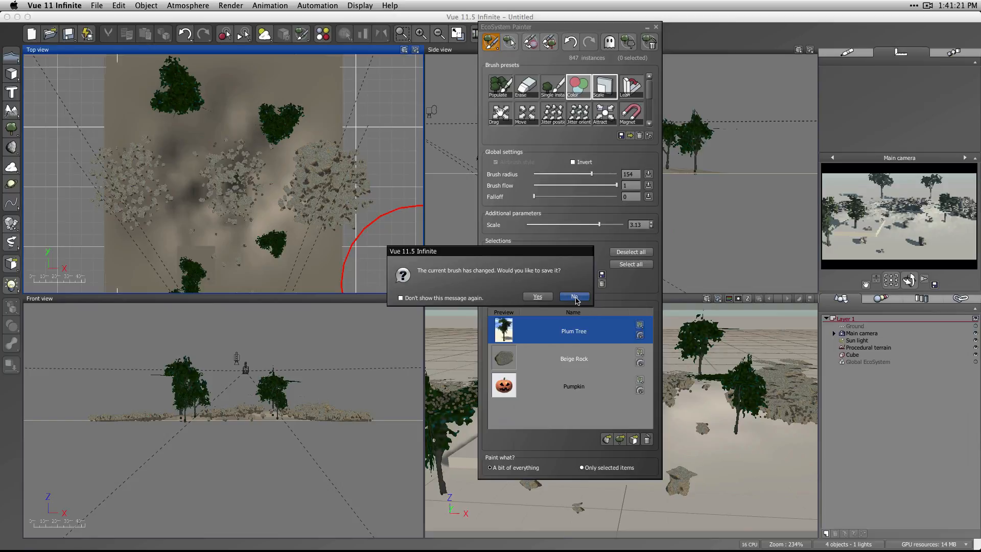
{"action": "left_click", "coordinate": [574, 297]}
{"action": "double_click", "coordinate": [648, 226]}
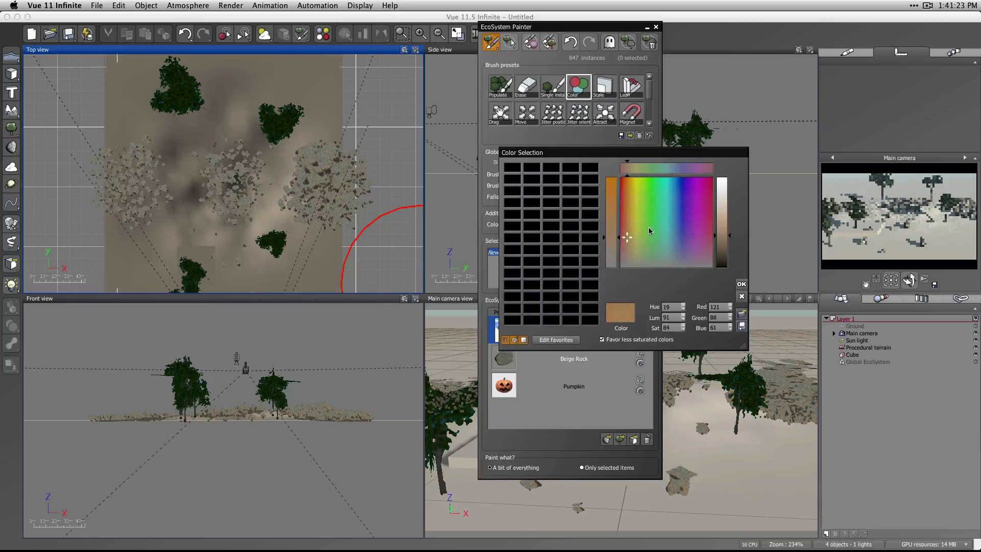
{"action": "left_click_drag", "start_coordinate": [621, 193], "coordinate": [629, 185]}
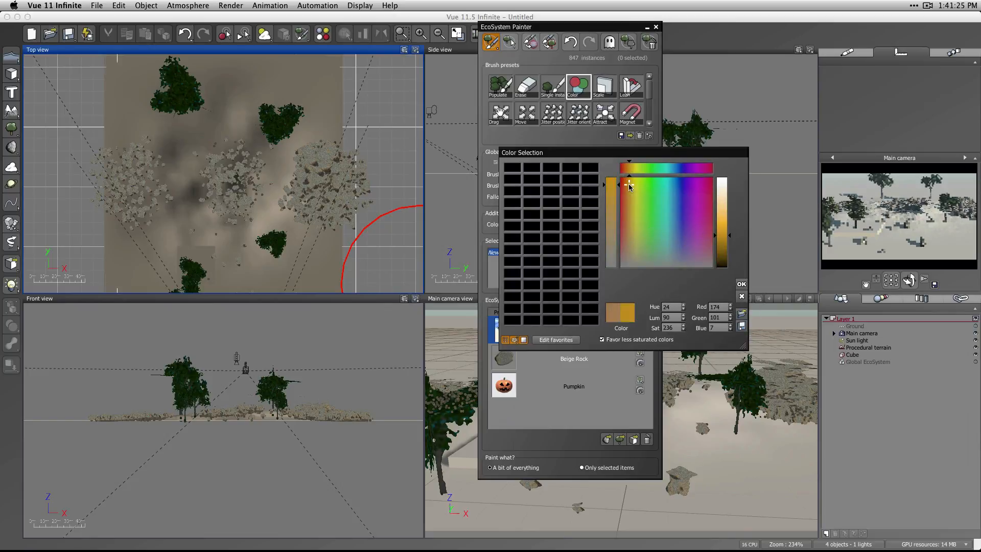
{"action": "left_click", "coordinate": [741, 284]}
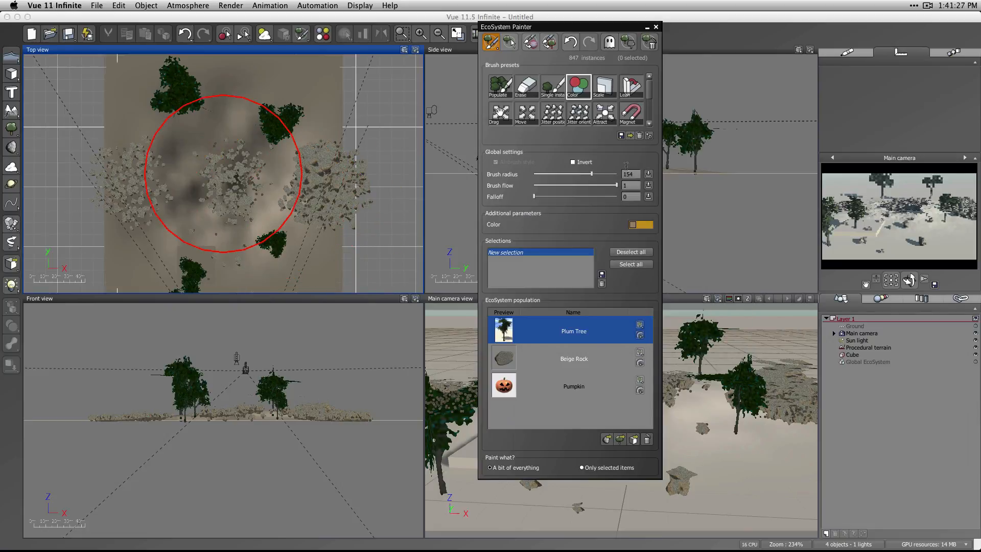
{"action": "left_click_drag", "start_coordinate": [591, 173], "coordinate": [555, 174]}
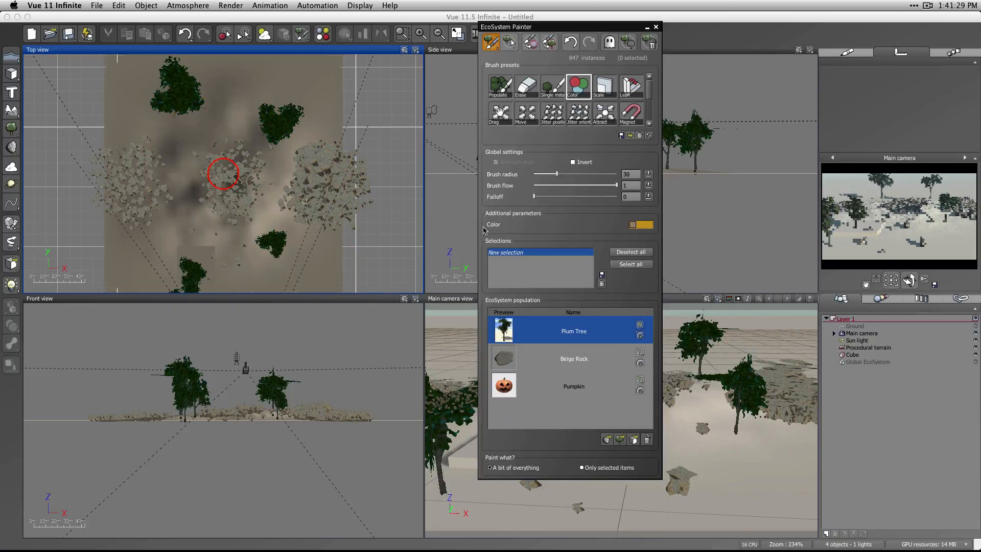
Step: Use the selection brush to select Beige Rock instances around the edge of the middle patch in the top view
{"action": "left_click", "coordinate": [509, 42]}
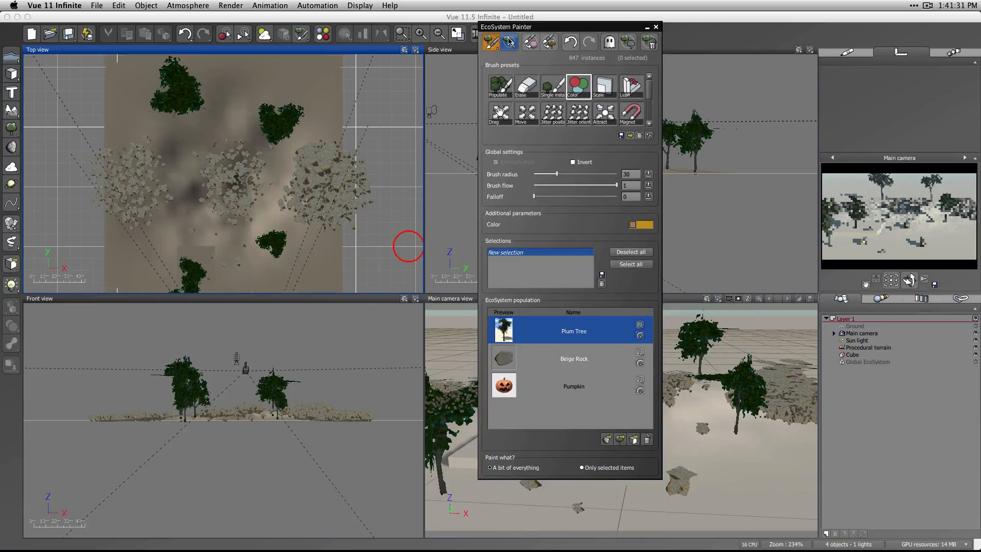
{"action": "left_click", "coordinate": [529, 226]}
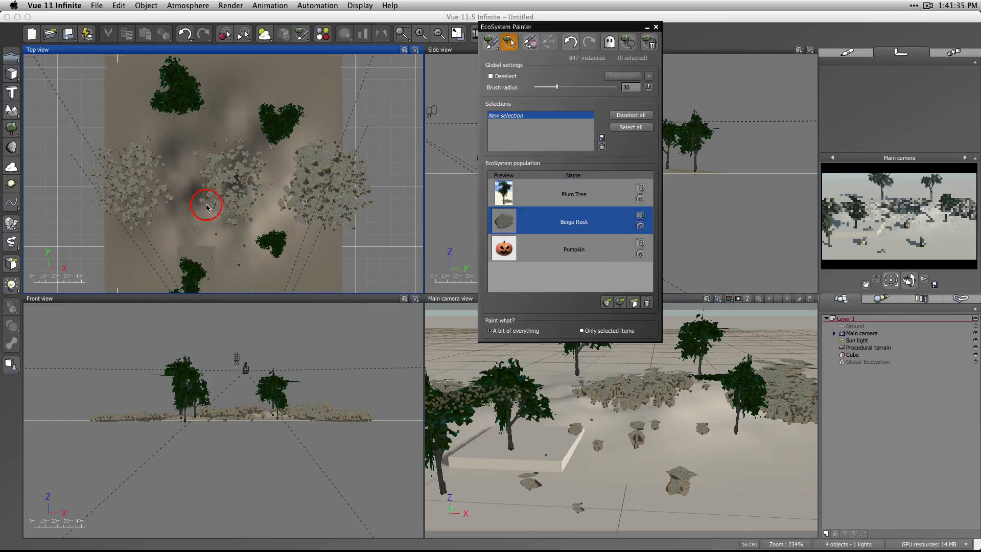
{"action": "mouse_move", "coordinate": [204, 199]}
{"action": "left_mouse_down"}
{"action": "mouse_move", "coordinate": [219, 216]}
{"action": "mouse_move", "coordinate": [245, 216]}
{"action": "mouse_move", "coordinate": [262, 188]}
{"action": "mouse_move", "coordinate": [259, 166]}
{"action": "mouse_move", "coordinate": [234, 154]}
{"action": "mouse_move", "coordinate": [202, 156]}
{"action": "mouse_move", "coordinate": [195, 188]}
{"action": "mouse_move", "coordinate": [240, 236]}
{"action": "mouse_move", "coordinate": [235, 271]}
{"action": "mouse_move", "coordinate": [192, 218]}
{"action": "mouse_move", "coordinate": [203, 228]}
{"action": "left_mouse_up"}
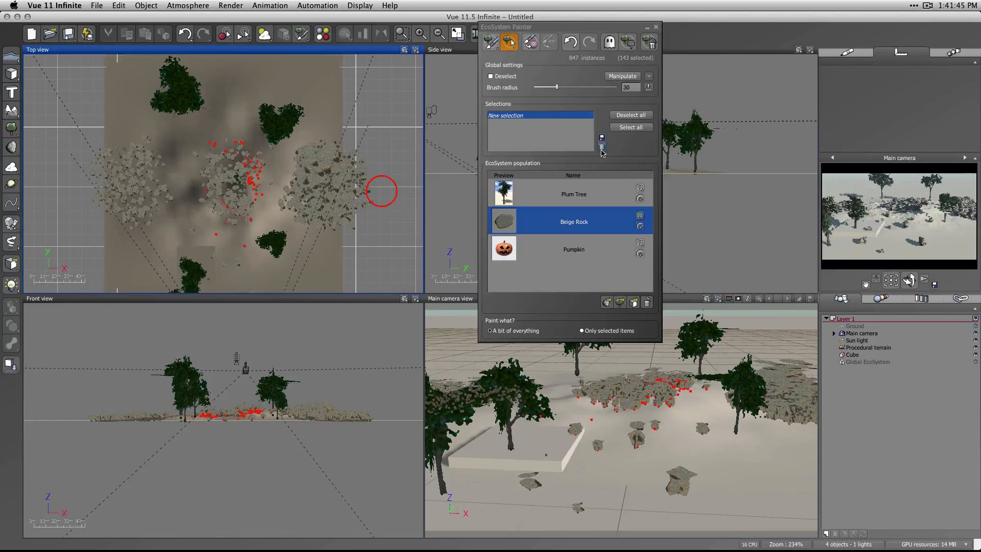
Step: Limit the Color brush to the selected instances, set the brush radius to 81, and paint over the middle rock patch
{"action": "left_click", "coordinate": [496, 48]}
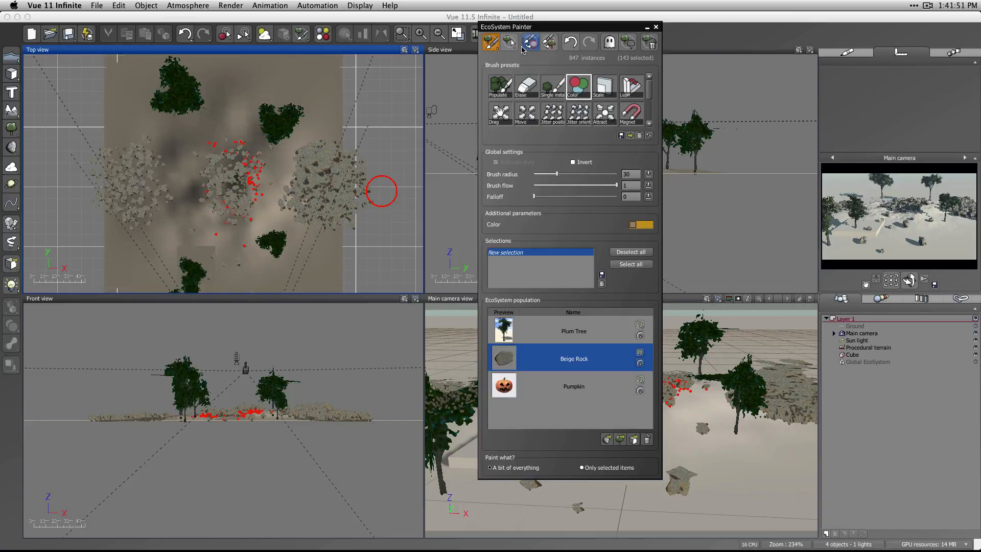
{"action": "left_click", "coordinate": [547, 45]}
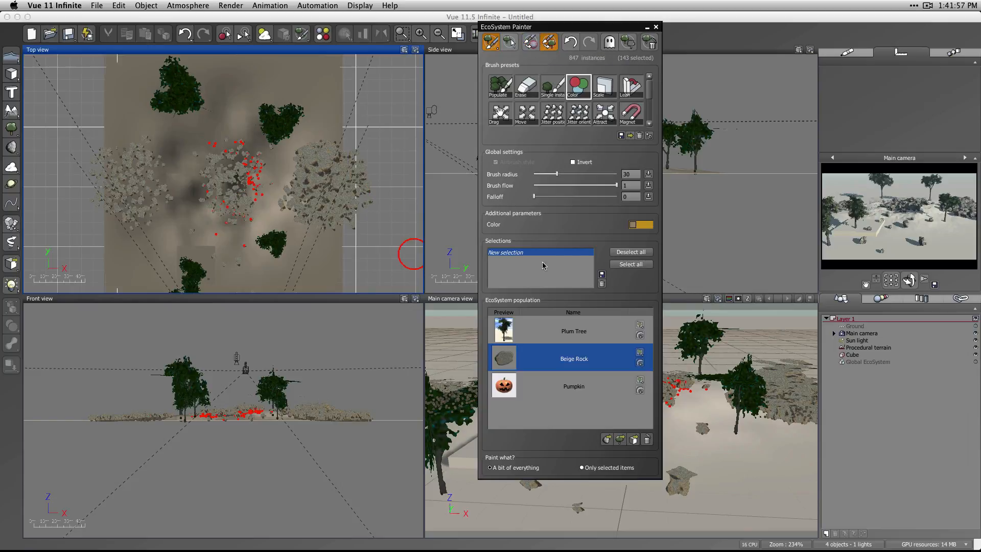
{"action": "mouse_move", "coordinate": [218, 156]}
{"action": "left_mouse_down"}
{"action": "mouse_move", "coordinate": [234, 145]}
{"action": "mouse_move", "coordinate": [259, 174]}
{"action": "left_mouse_up"}
{"action": "left_click_drag", "start_coordinate": [262, 180], "coordinate": [244, 209]}
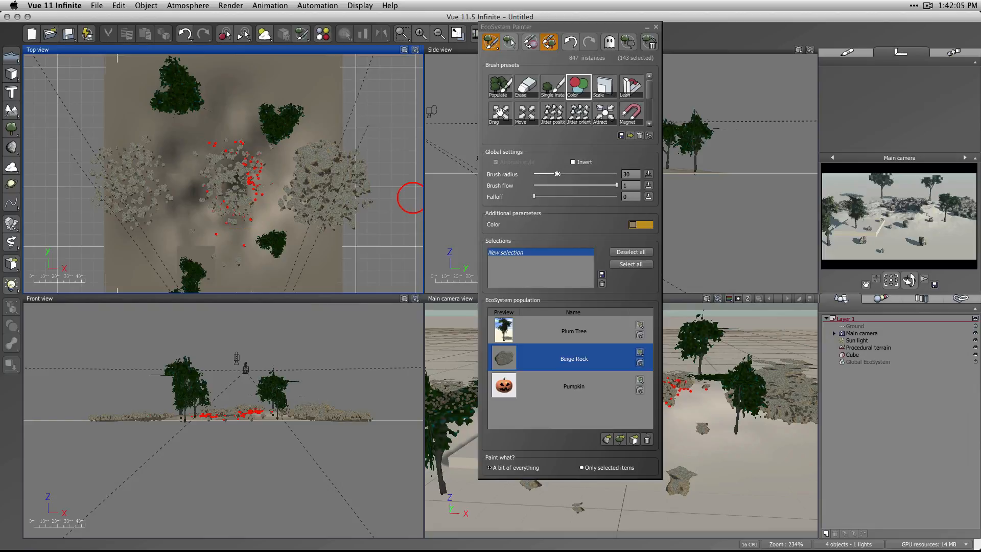
{"action": "left_click_drag", "start_coordinate": [559, 175], "coordinate": [577, 176]}
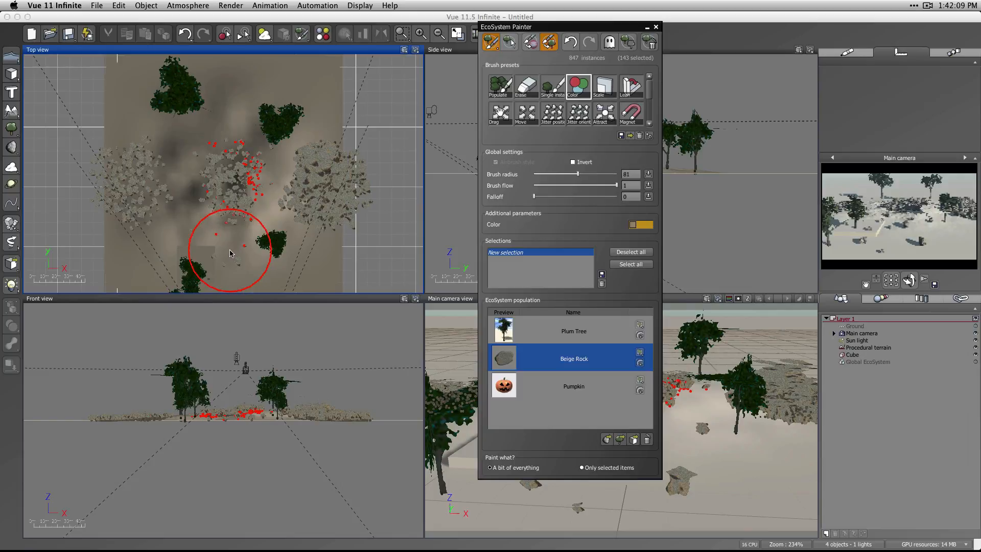
{"action": "left_click", "coordinate": [242, 185]}
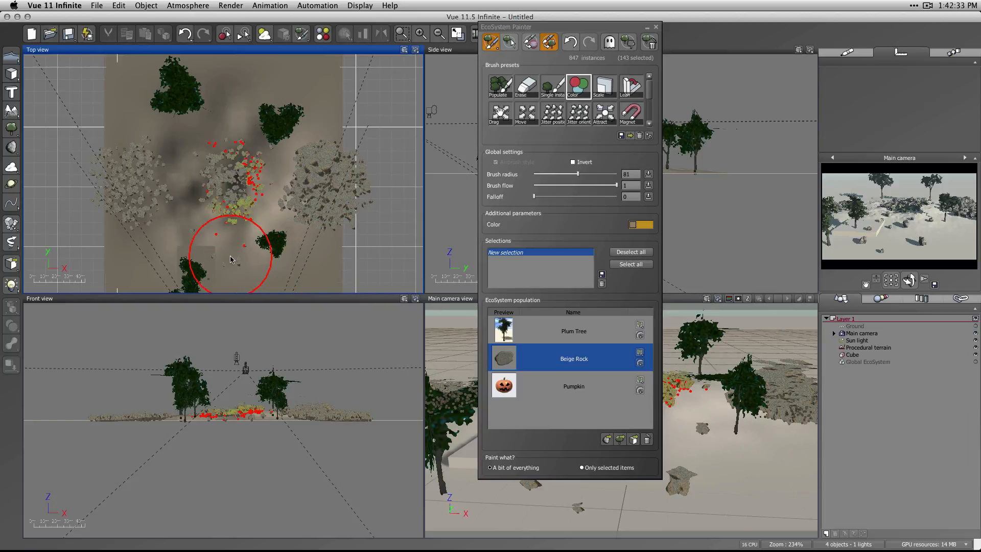
Step: Turn off the limit to selected instances, store the current selection, and rename it "demo 1"
{"action": "left_click", "coordinate": [549, 45]}
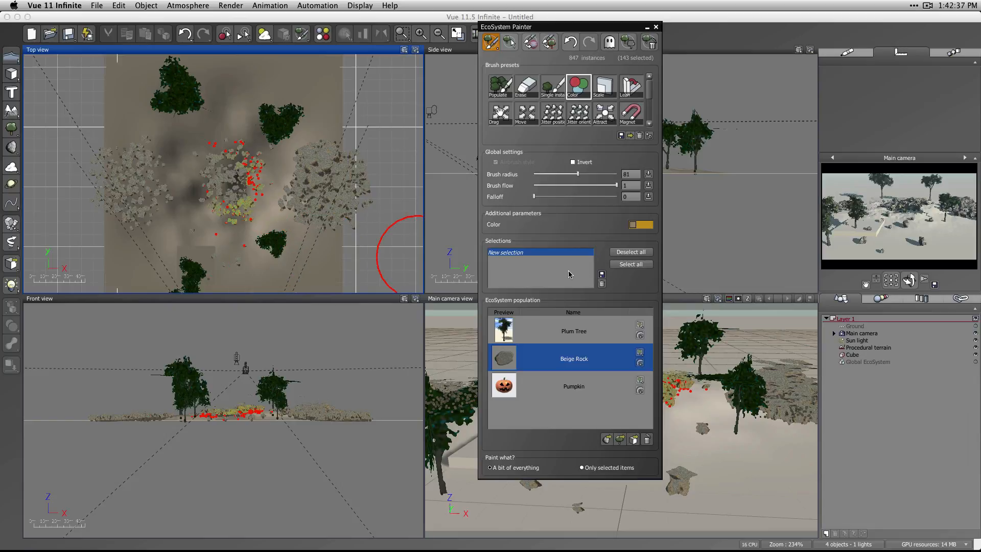
{"action": "left_click", "coordinate": [601, 275]}
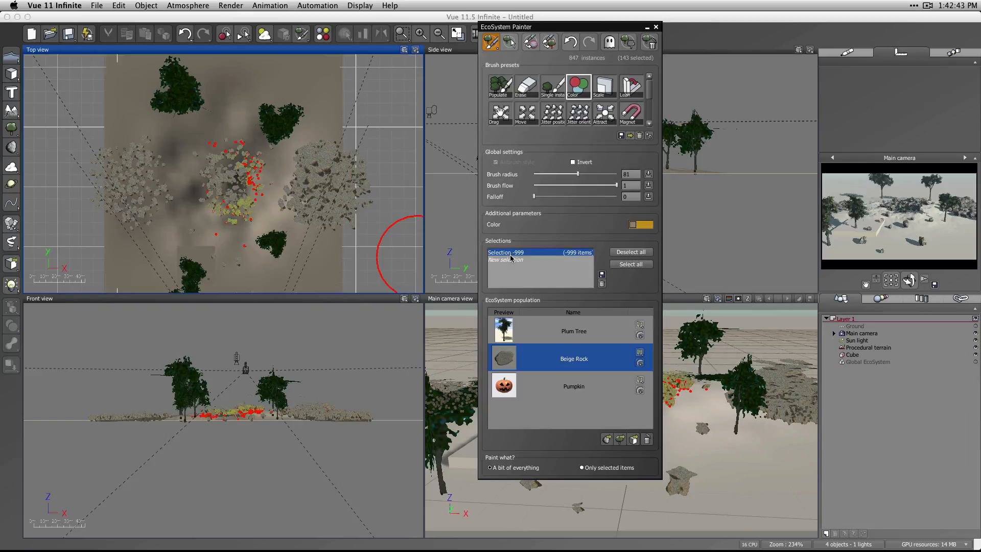
{"action": "left_click", "coordinate": [511, 256]}
{"action": "left_click", "coordinate": [510, 254]}
{"action": "double_click", "coordinate": [516, 254]}
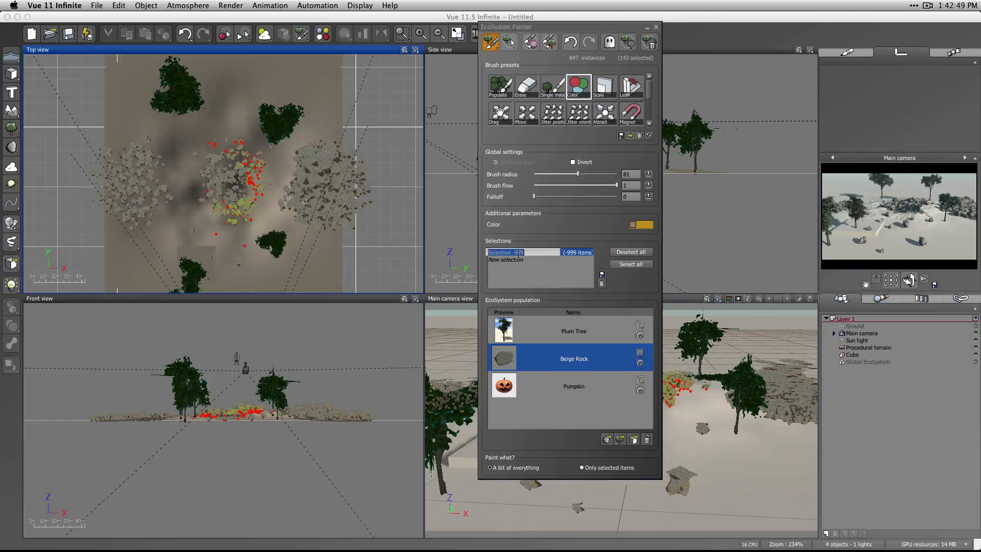
{"action": "type", "text": "test 1"}
{"action": "key", "text": "Return"}
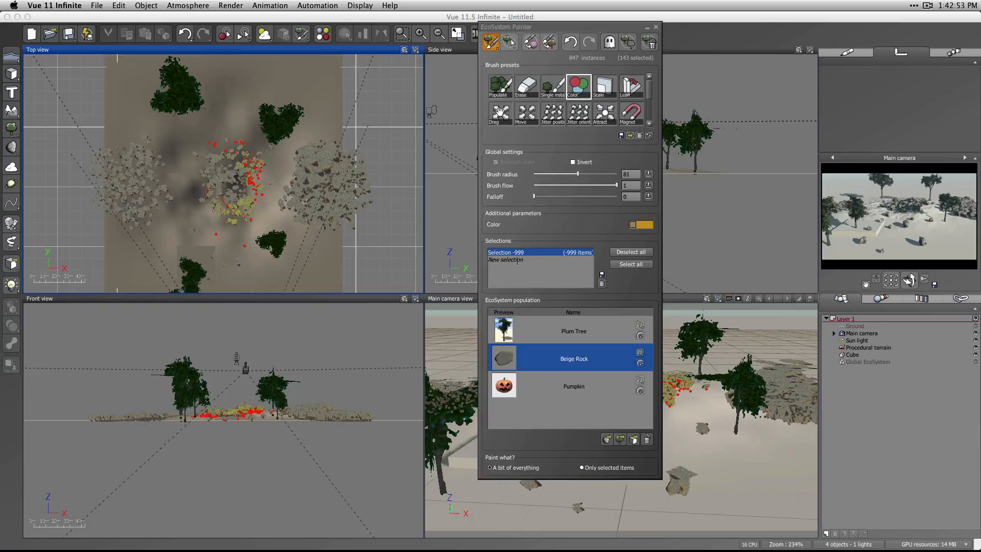
{"action": "left_click", "coordinate": [511, 260]}
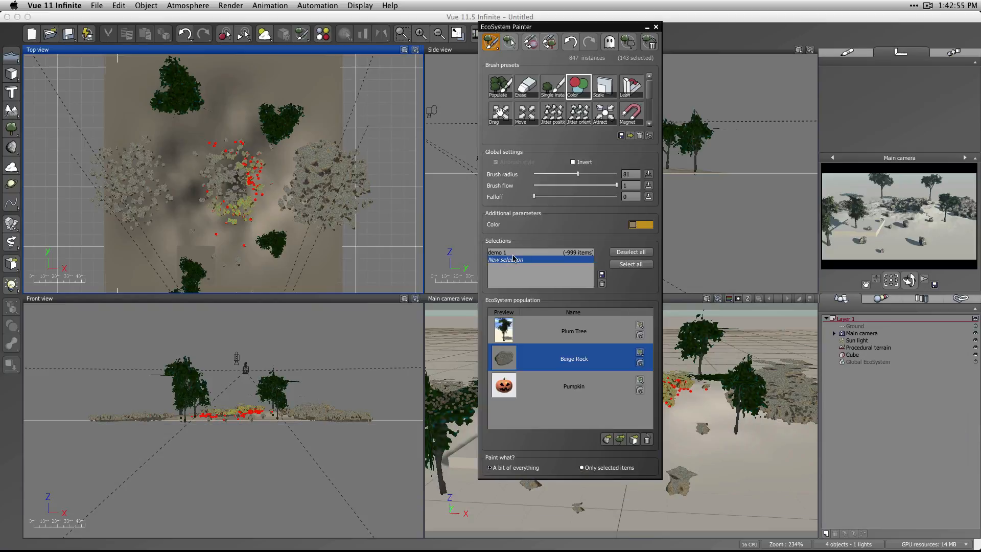
Step: Pick the demo 1 selection, clear the highlight in the selections list, and switch to the selection brush
{"action": "left_click", "coordinate": [552, 252]}
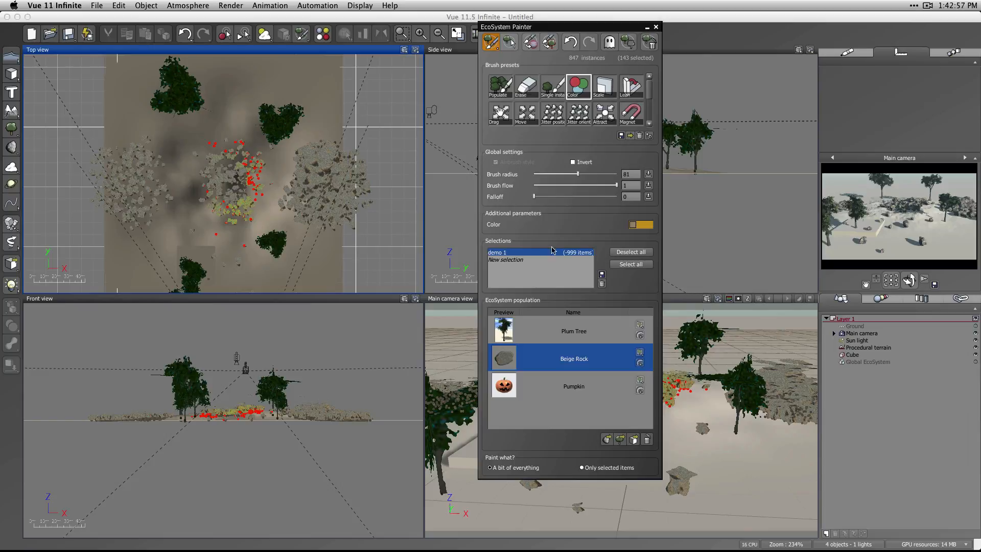
{"action": "left_click", "coordinate": [514, 271]}
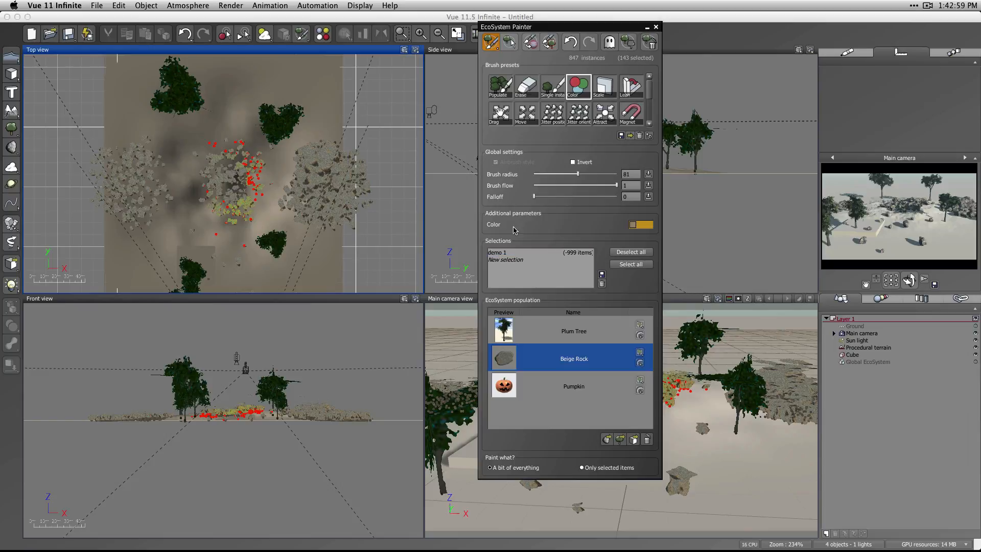
{"action": "left_click", "coordinate": [509, 42]}
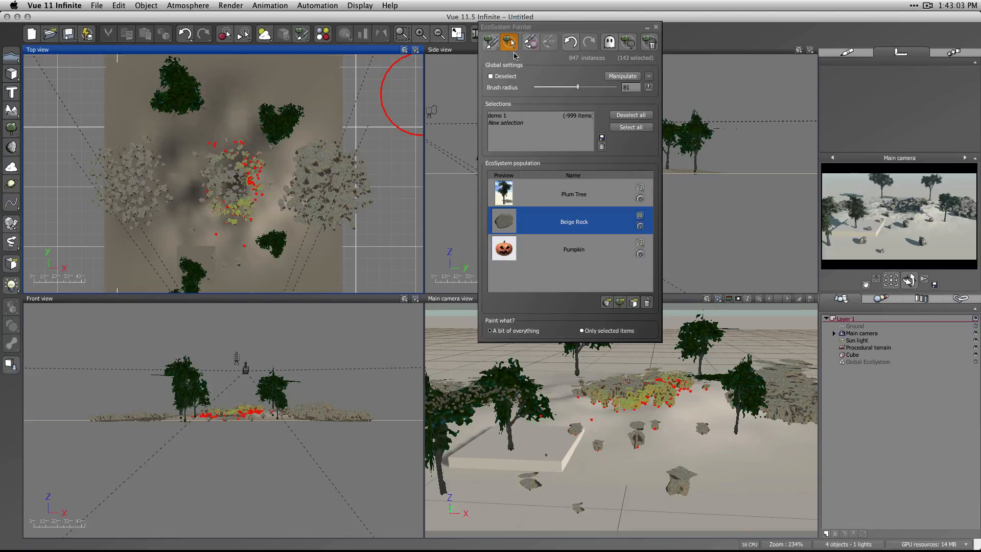
{"action": "left_click", "coordinate": [509, 43]}
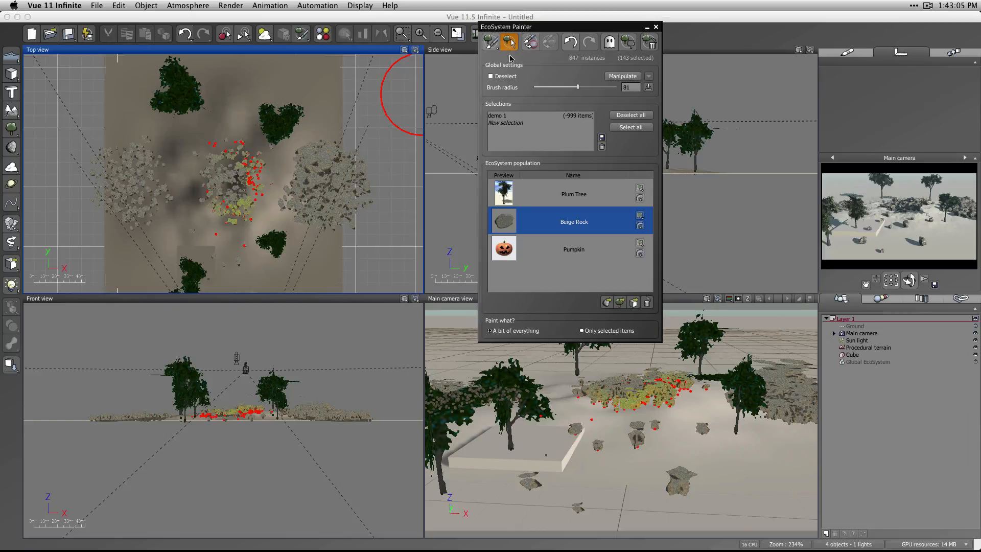
Step: Switch from the selection brush back to the painting brushes and deselect all instances
{"action": "left_click", "coordinate": [382, 124]}
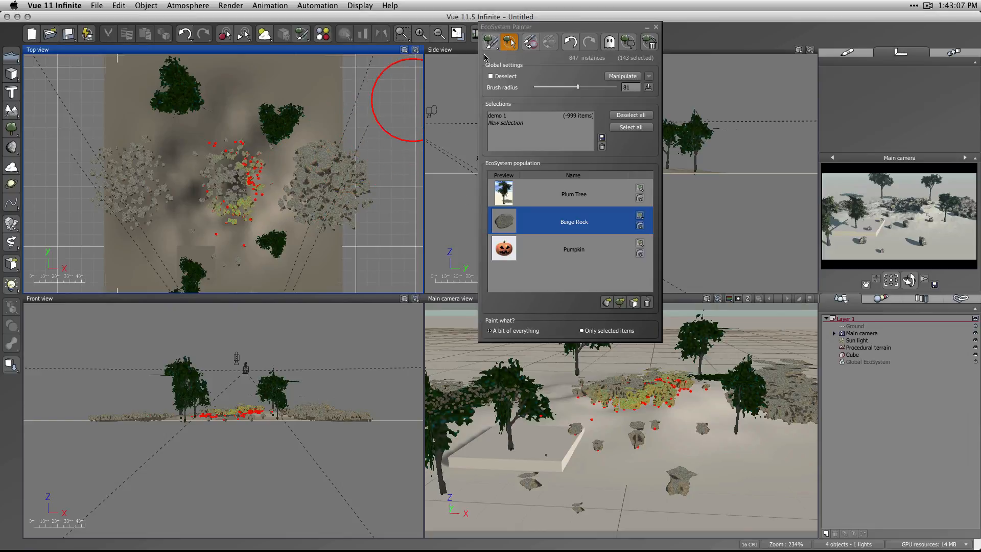
{"action": "left_click", "coordinate": [514, 46]}
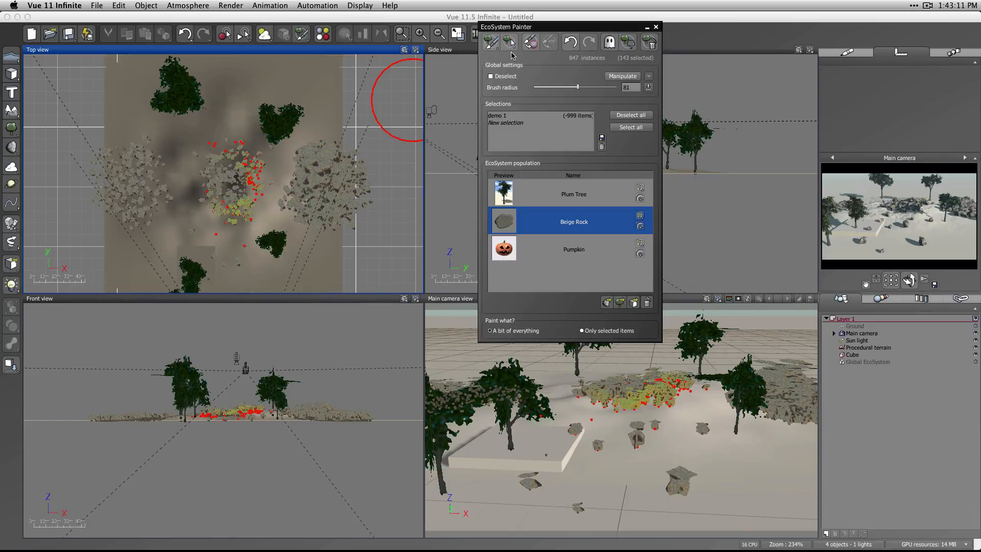
{"action": "left_click", "coordinate": [492, 43]}
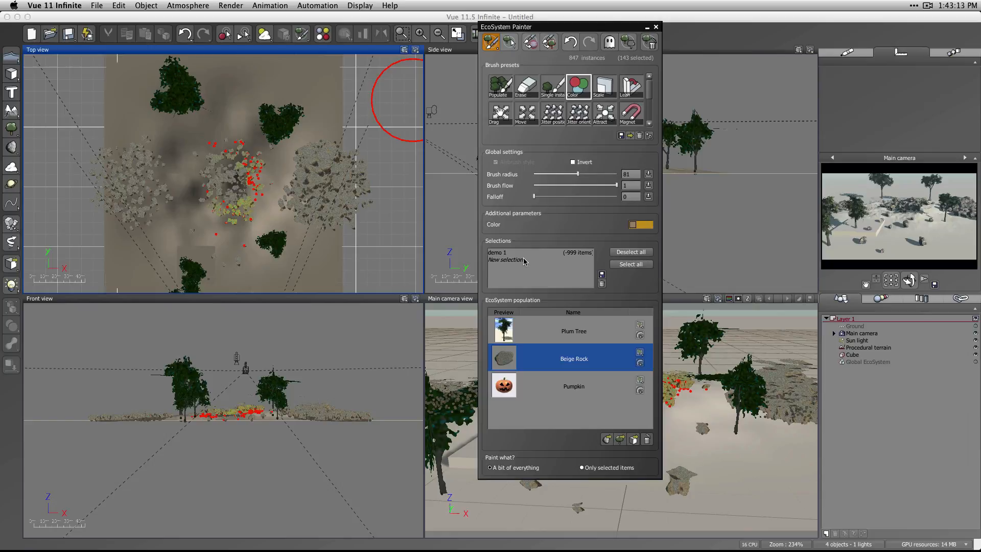
{"action": "left_click", "coordinate": [630, 252]}
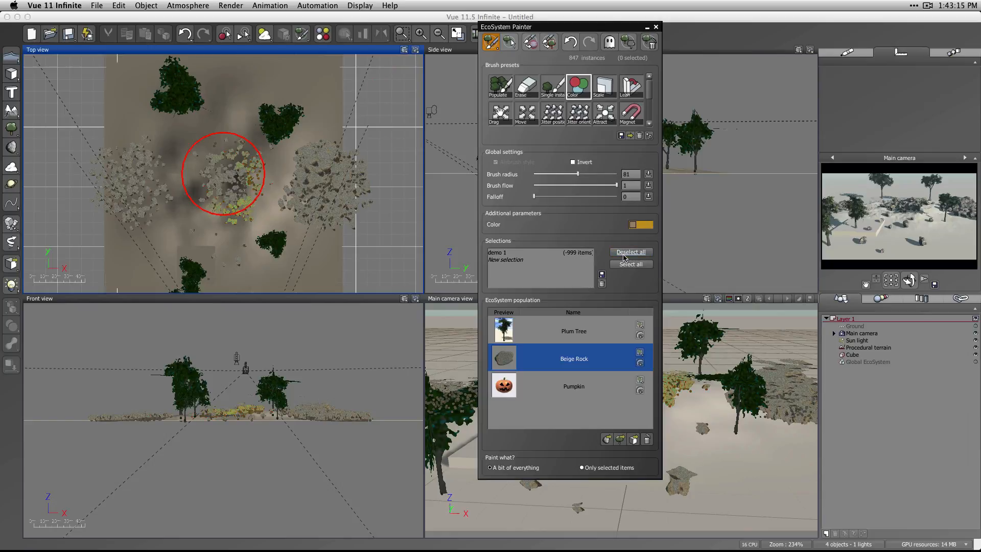
Step: Highlight the demo 1 selection, select all EcoSystem instances, and deselect them again
{"action": "left_click", "coordinate": [501, 251]}
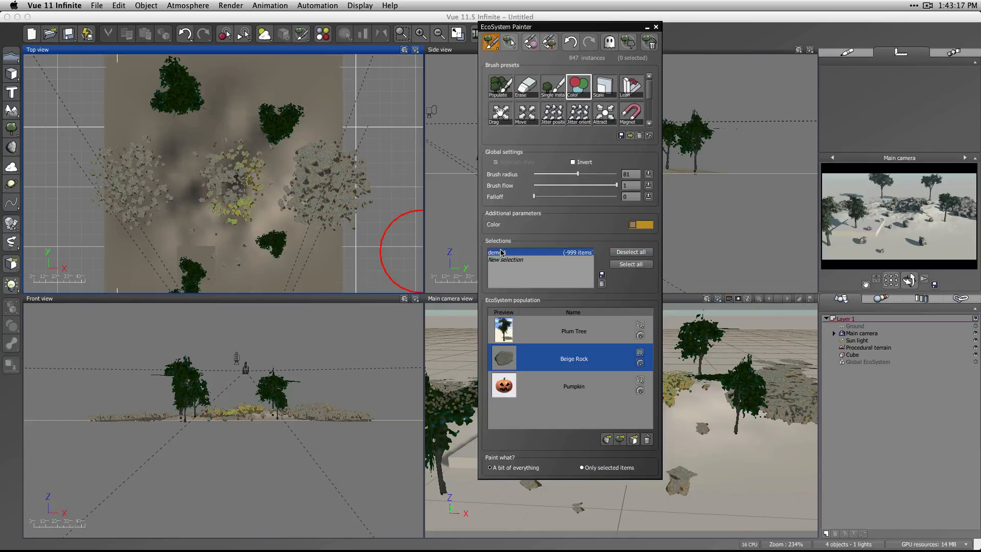
{"action": "left_click", "coordinate": [629, 264]}
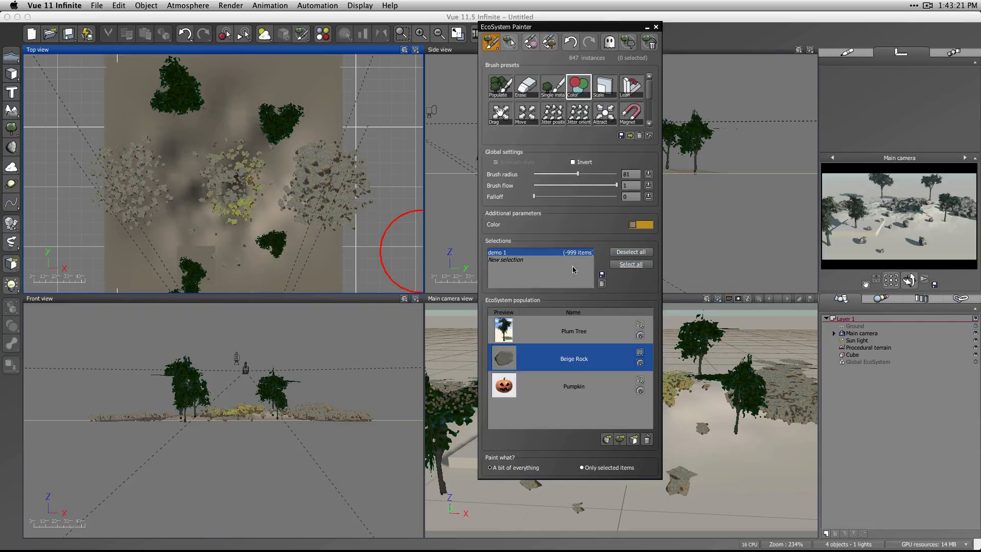
{"action": "left_click", "coordinate": [630, 252]}
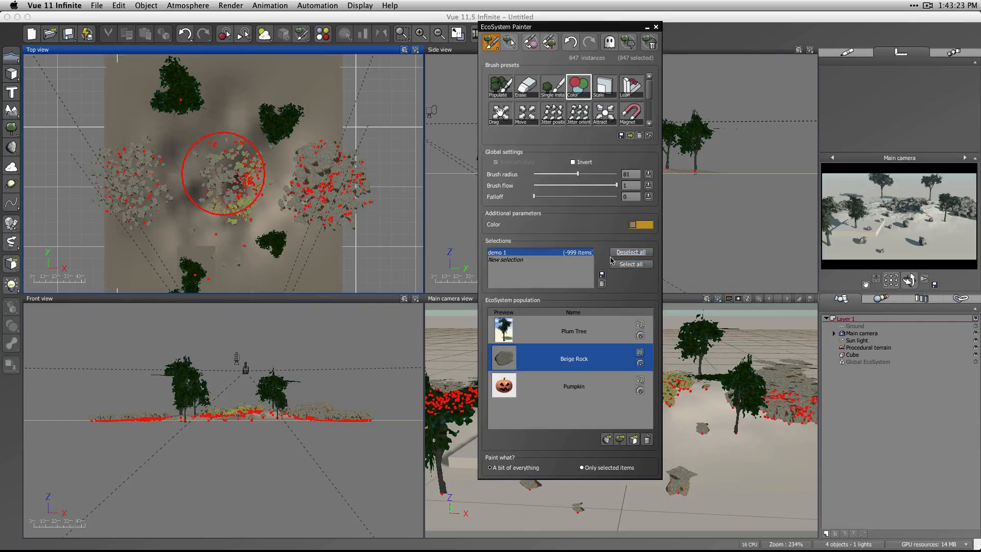
Step: Recall the stored demo 1 selection, then clear it by choosing the empty New selection entry
{"action": "left_click", "coordinate": [500, 259]}
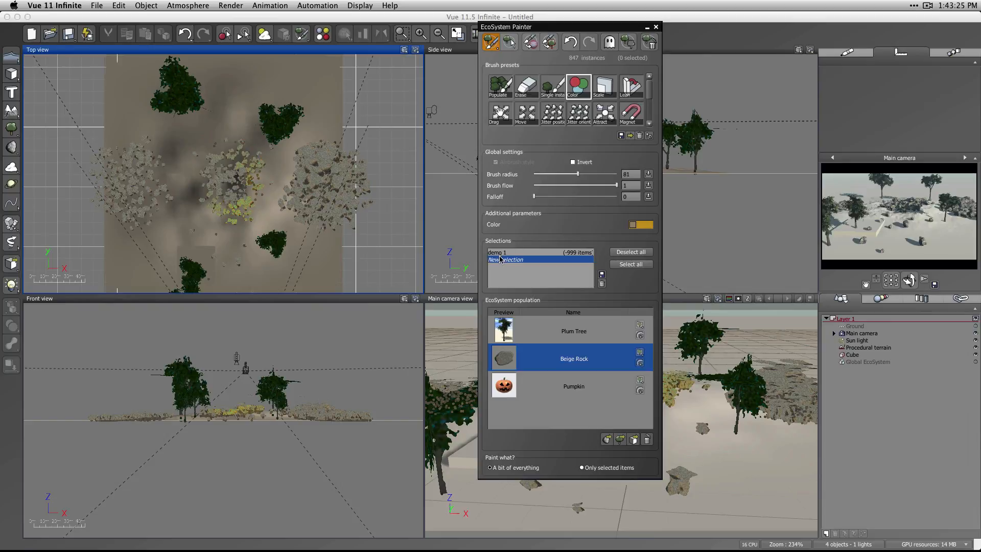
{"action": "left_click", "coordinate": [501, 253]}
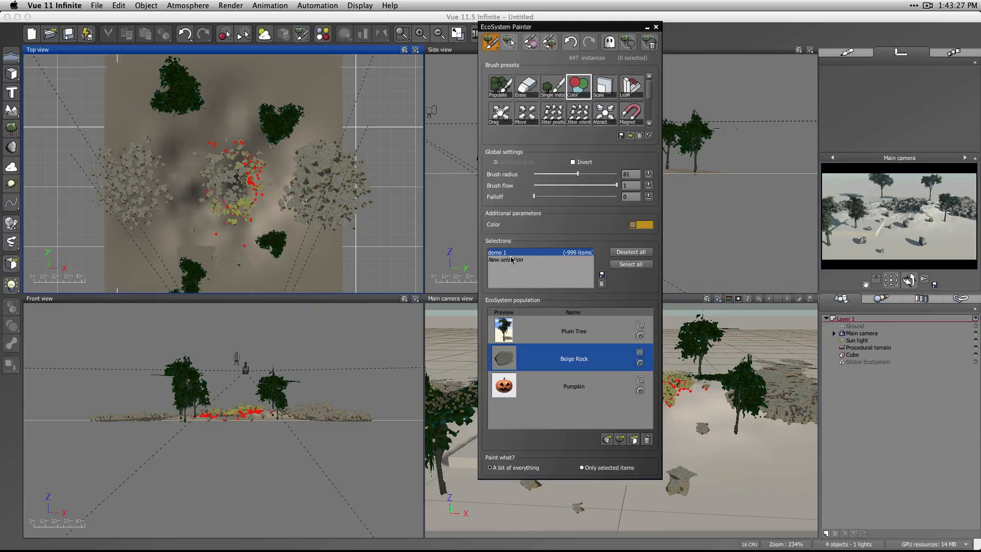
{"action": "left_click", "coordinate": [506, 267]}
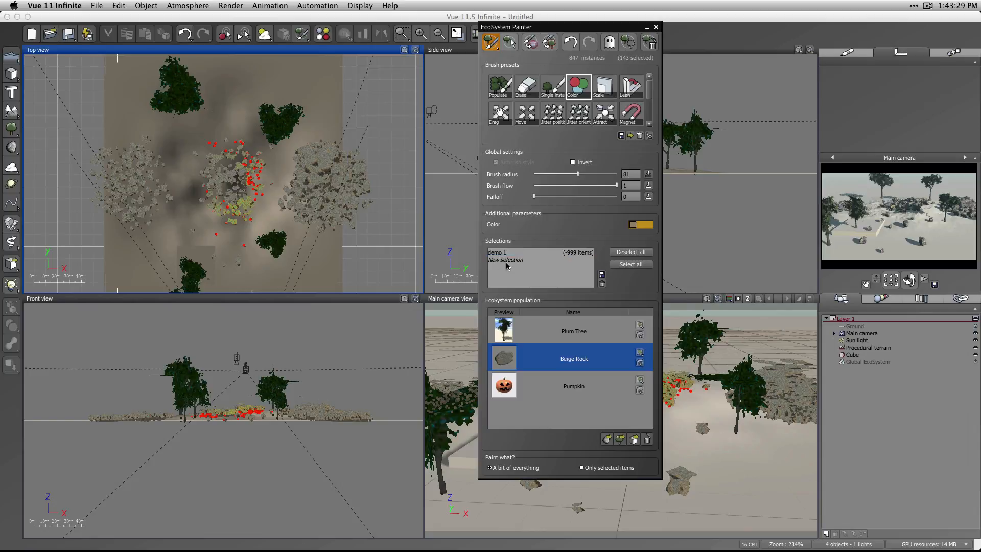
{"action": "left_click", "coordinate": [504, 261]}
{"action": "left_click", "coordinate": [516, 275]}
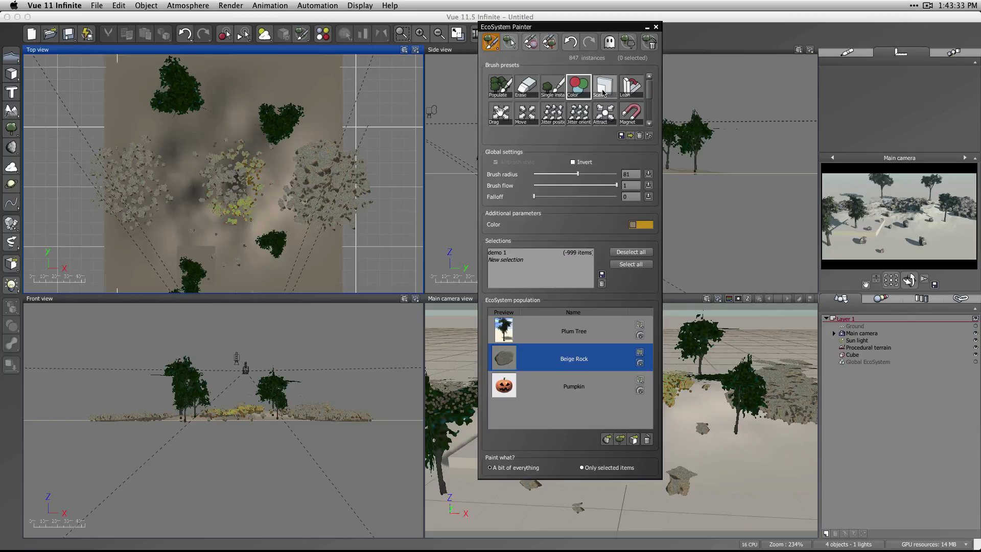
Step: Choose the Lean brush without saving the Color brush changes, and tilt the two nearby plum trees in the main camera view
{"action": "left_click", "coordinate": [632, 87]}
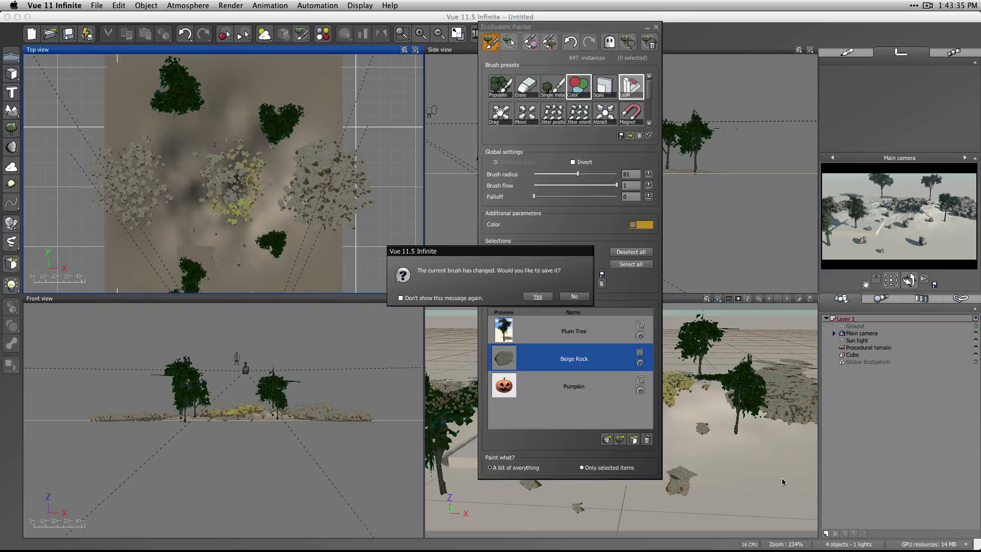
{"action": "left_click", "coordinate": [581, 297]}
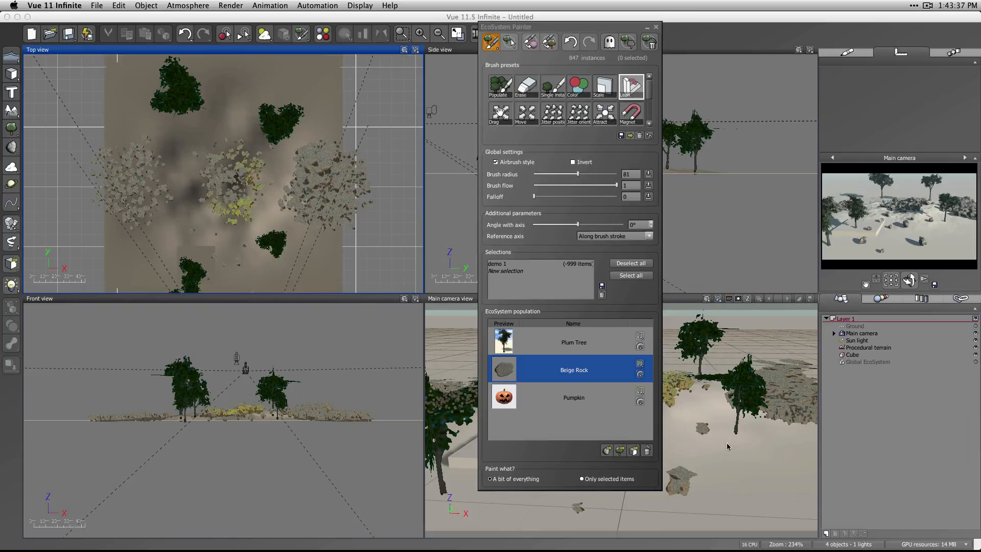
{"action": "left_click_drag", "start_coordinate": [736, 433], "coordinate": [766, 509]}
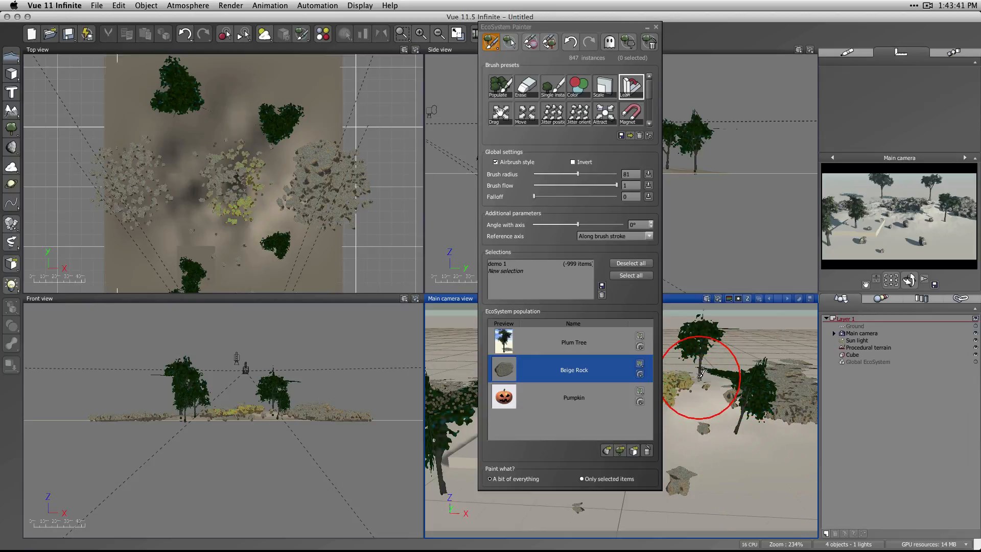
{"action": "left_click_drag", "start_coordinate": [700, 378], "coordinate": [703, 378]}
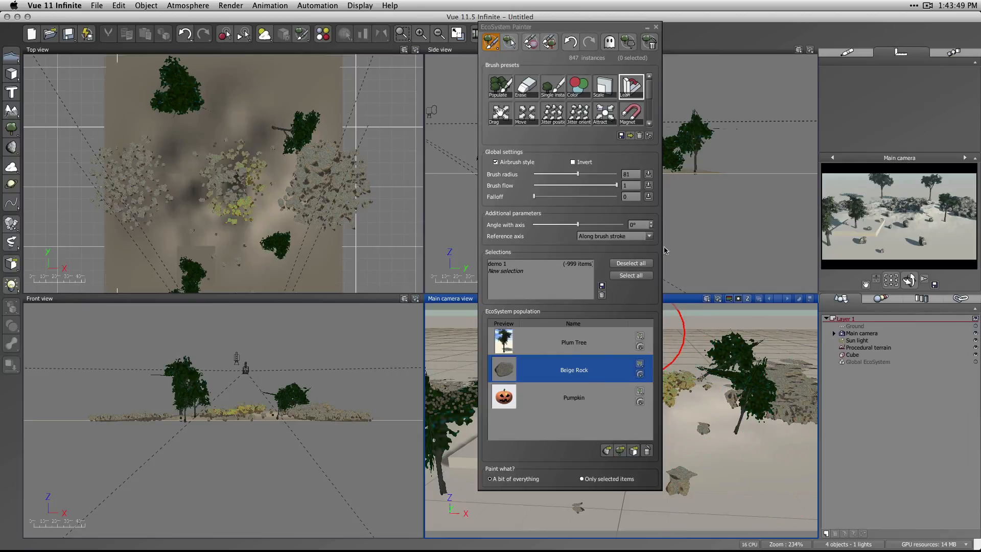
Step: Use the Drag brush to pull rocks from the middle and western patches in the top view
{"action": "left_click", "coordinate": [500, 113]}
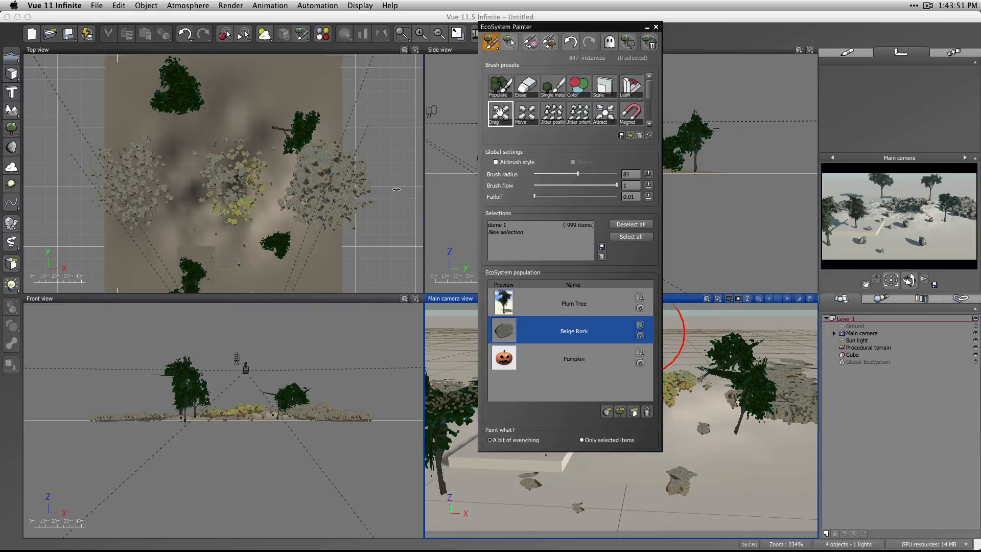
{"action": "mouse_move", "coordinate": [216, 188]}
{"action": "left_mouse_down"}
{"action": "mouse_move", "coordinate": [220, 180]}
{"action": "mouse_move", "coordinate": [243, 219]}
{"action": "left_mouse_up"}
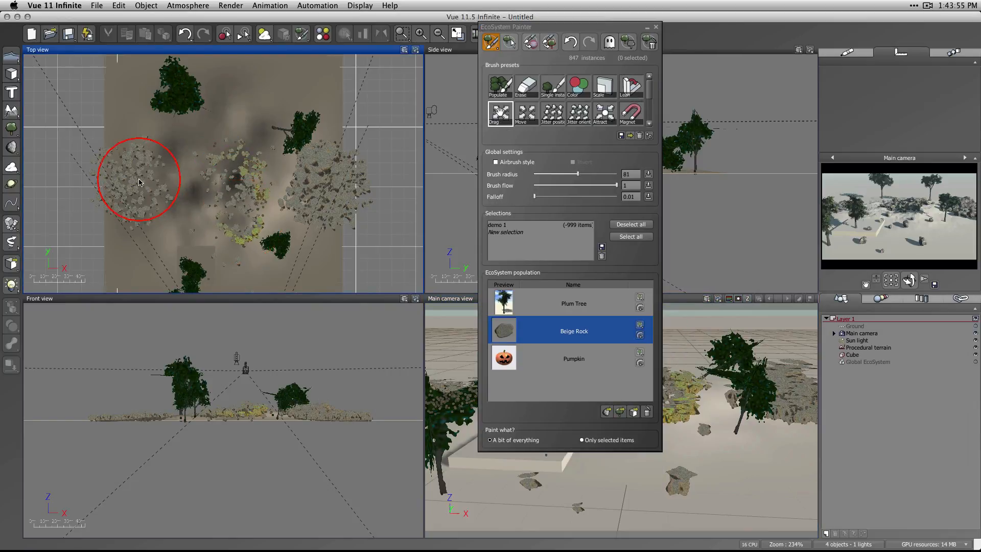
{"action": "mouse_move", "coordinate": [136, 181]}
{"action": "left_mouse_down"}
{"action": "mouse_move", "coordinate": [174, 203]}
{"action": "mouse_move", "coordinate": [191, 229]}
{"action": "left_mouse_up"}
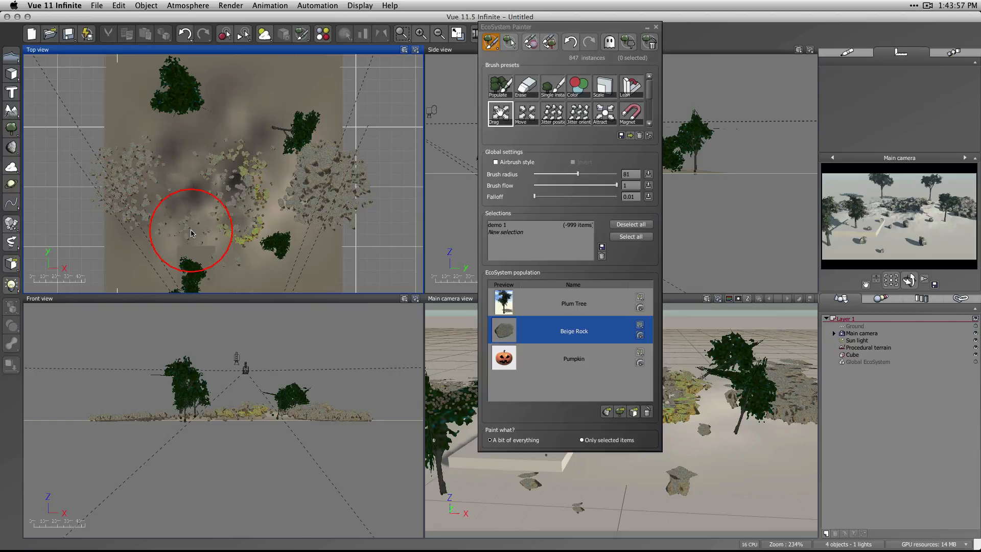
Step: Use the Move brush to shift rocks in the middle and eastern patches and reposition the leaning tree in the top view
{"action": "left_click", "coordinate": [525, 114]}
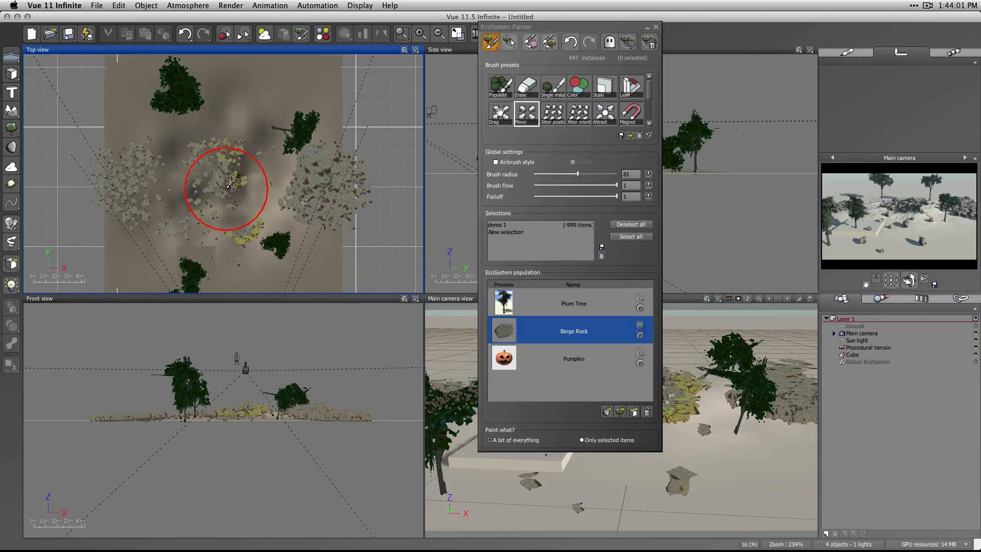
{"action": "left_click_drag", "start_coordinate": [226, 190], "coordinate": [241, 192]}
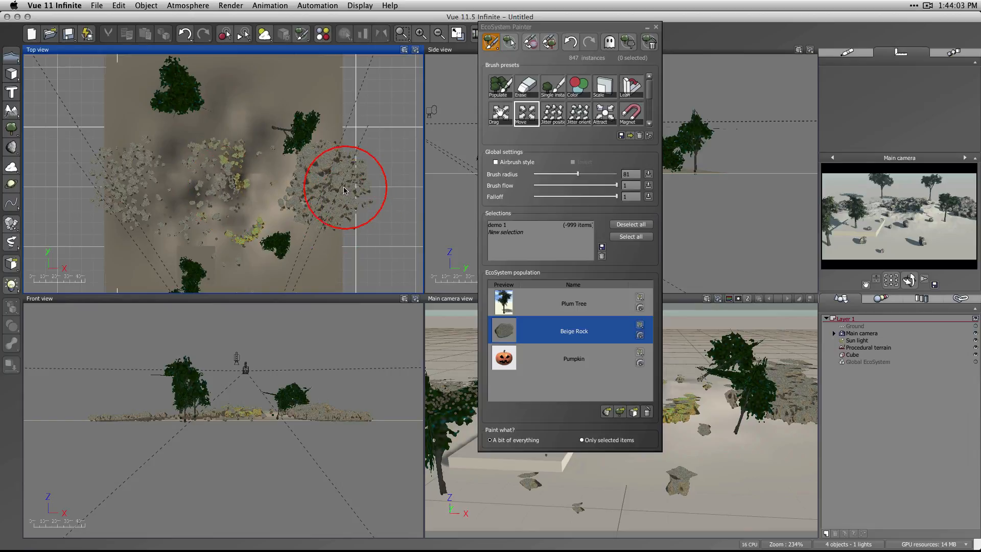
{"action": "left_click_drag", "start_coordinate": [312, 197], "coordinate": [301, 199]}
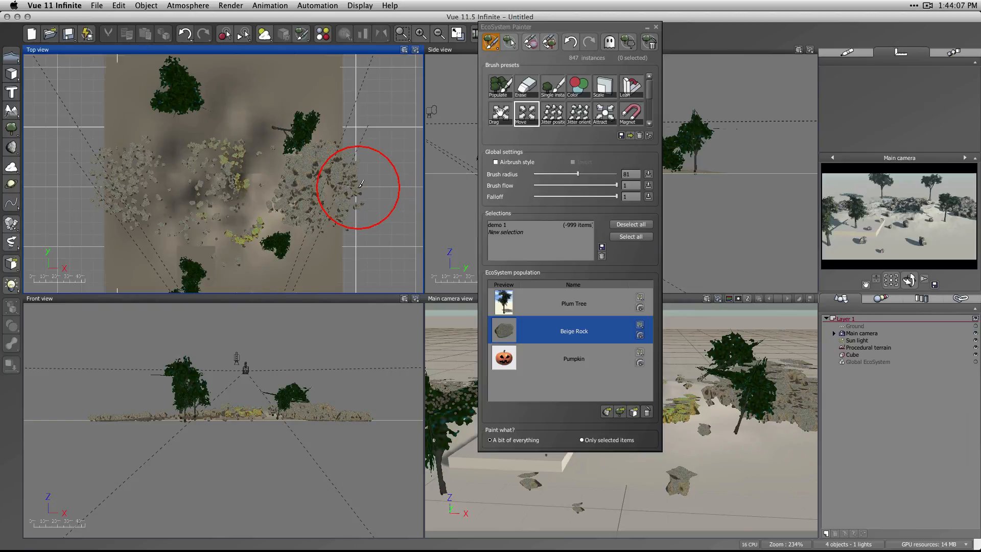
{"action": "mouse_move", "coordinate": [357, 181]}
{"action": "left_mouse_down"}
{"action": "mouse_move", "coordinate": [319, 184]}
{"action": "mouse_move", "coordinate": [315, 157]}
{"action": "left_mouse_up"}
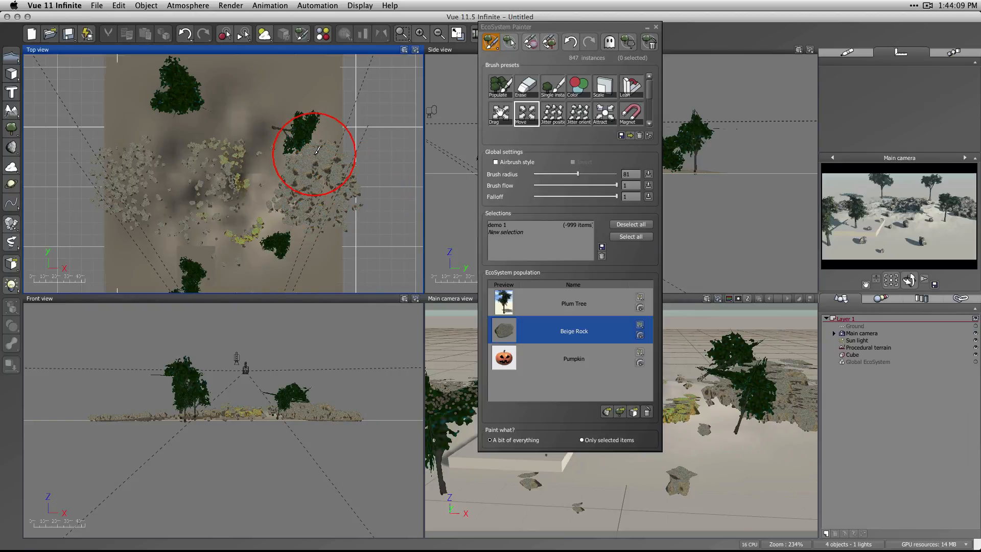
{"action": "left_click_drag", "start_coordinate": [265, 133], "coordinate": [263, 136]}
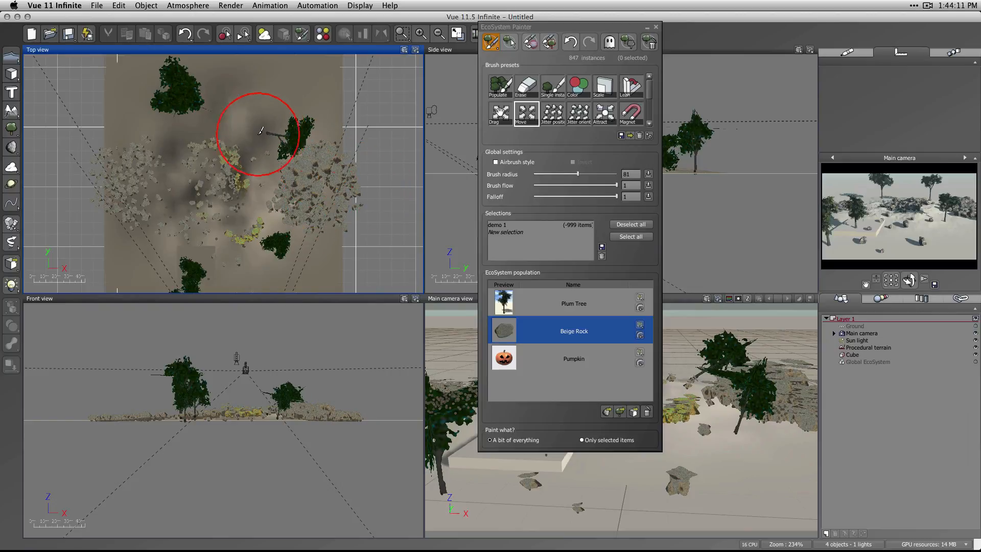
Step: Use the Jitter position brush to scatter the rocks from the eastern patch across to the west in the top view
{"action": "left_click", "coordinate": [552, 112]}
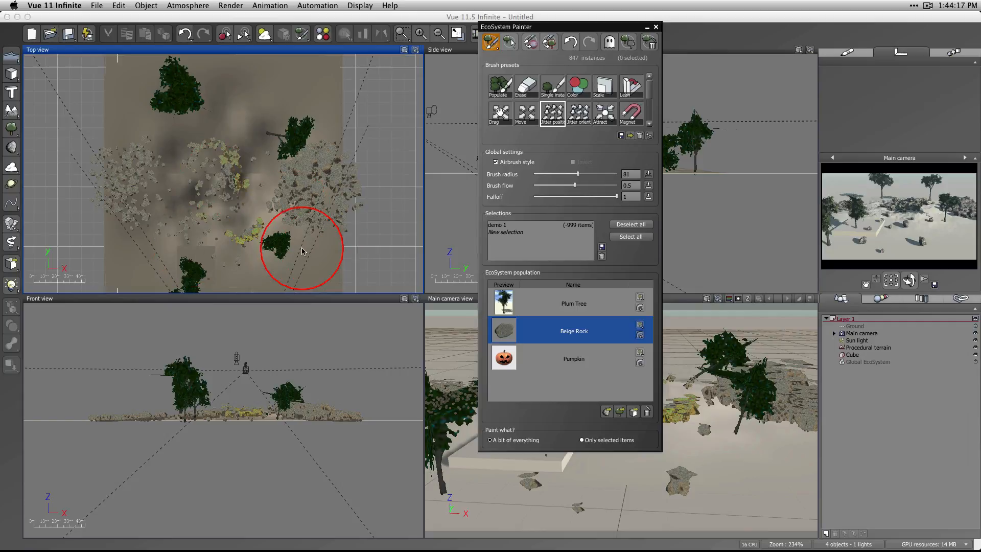
{"action": "left_click", "coordinate": [316, 182]}
{"action": "mouse_move", "coordinate": [315, 187]}
{"action": "left_mouse_down"}
{"action": "mouse_move", "coordinate": [307, 192]}
{"action": "mouse_move", "coordinate": [325, 162]}
{"action": "mouse_move", "coordinate": [312, 153]}
{"action": "mouse_move", "coordinate": [224, 168]}
{"action": "mouse_move", "coordinate": [167, 200]}
{"action": "mouse_move", "coordinate": [129, 169]}
{"action": "mouse_move", "coordinate": [191, 191]}
{"action": "left_mouse_up"}
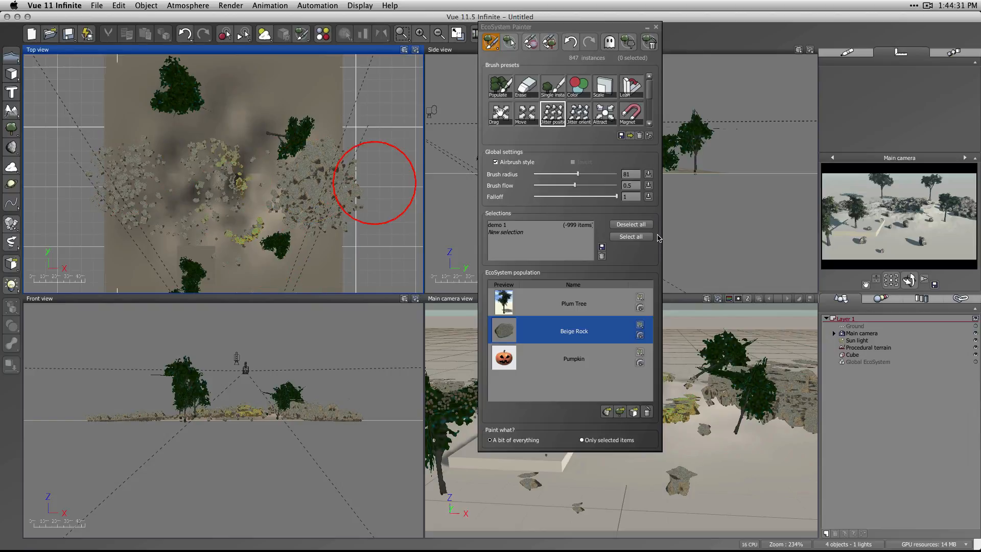
Step: Pick Pumpkin and the Single instance brush, set its scale to 10, and place one in the main camera view's foreground
{"action": "left_click", "coordinate": [576, 118]}
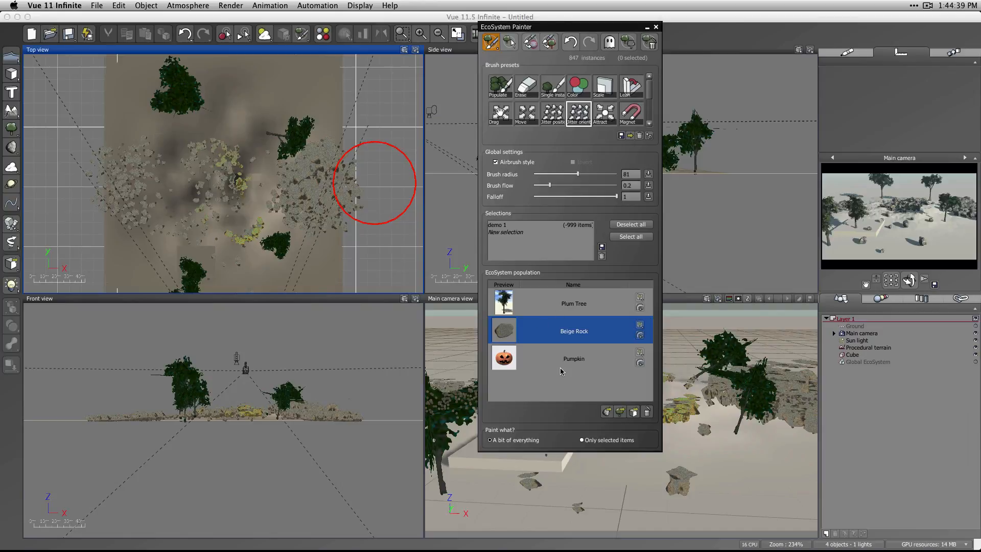
{"action": "left_click", "coordinate": [511, 359]}
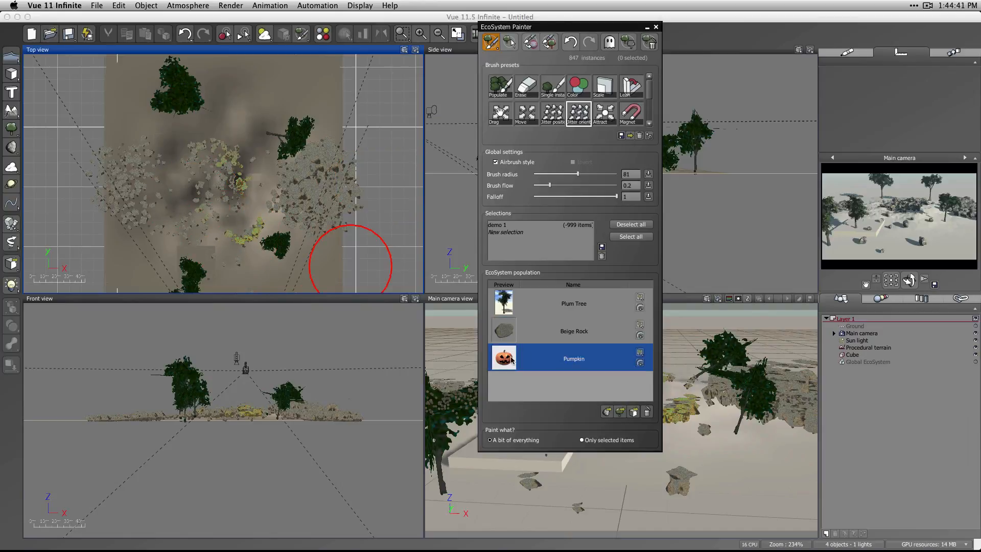
{"action": "left_click", "coordinate": [556, 90]}
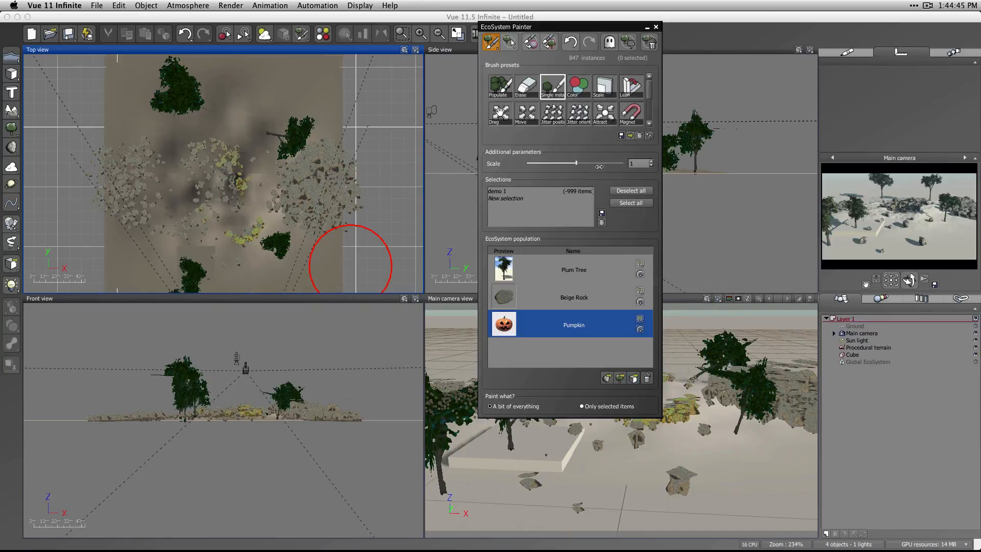
{"action": "left_click_drag", "start_coordinate": [580, 164], "coordinate": [623, 164]}
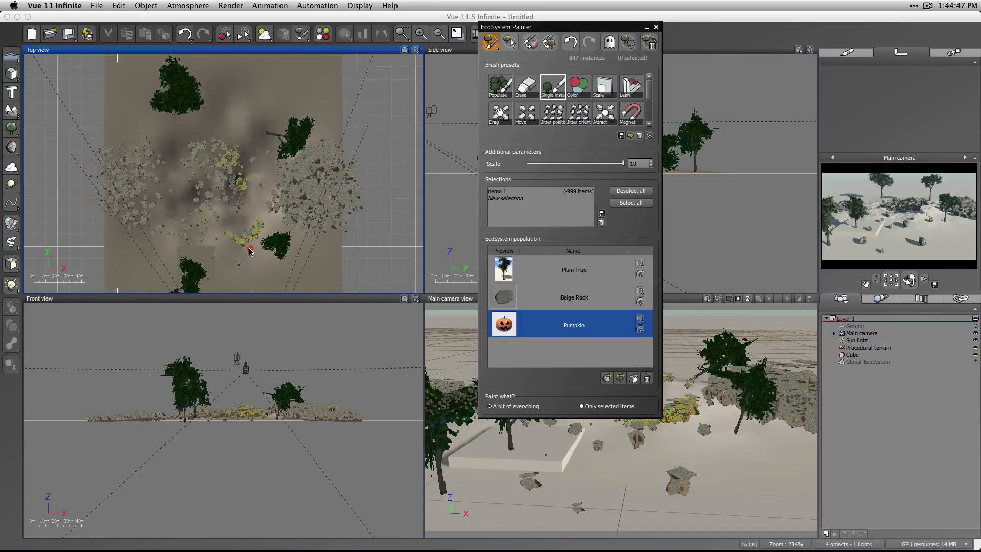
{"action": "left_click", "coordinate": [739, 484]}
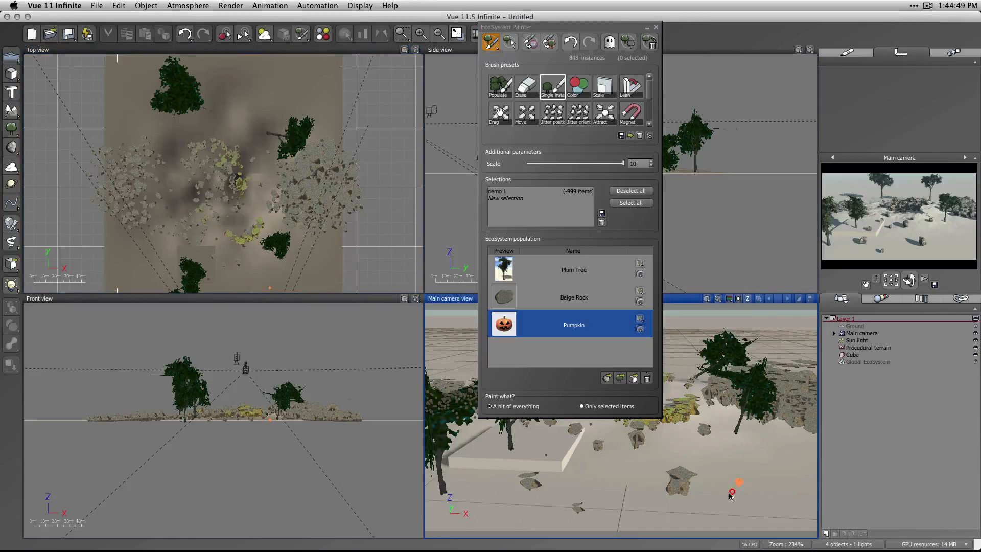
Step: Set the Single instance brush scale to 50 and place another instance in the main camera view's foreground
{"action": "double_click", "coordinate": [645, 163]}
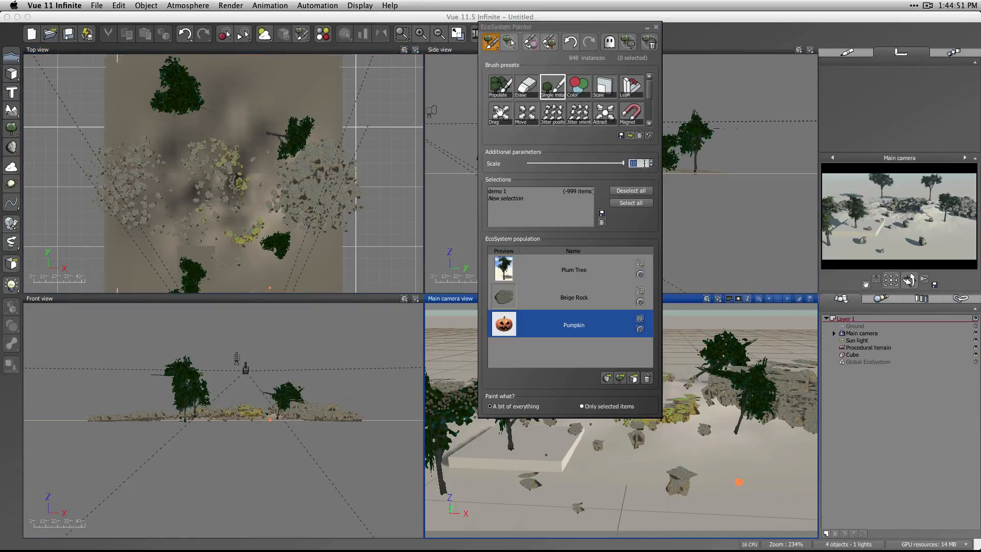
{"action": "type", "text": "50"}
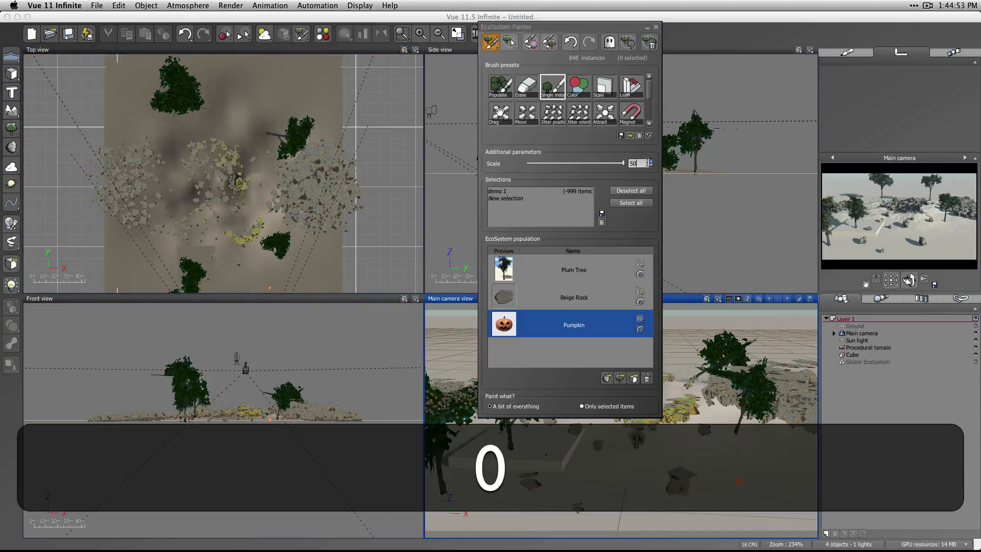
{"action": "left_click", "coordinate": [692, 473]}
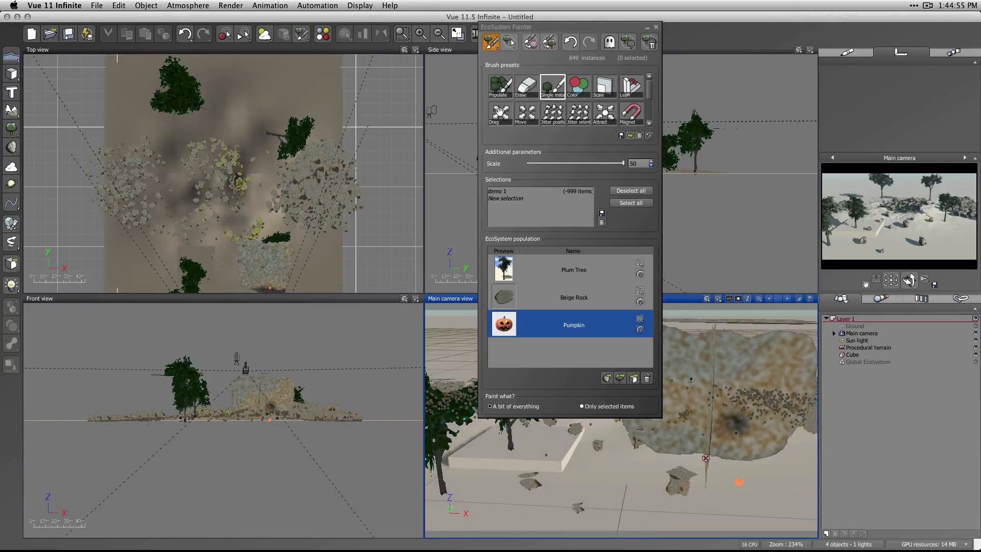
Step: Set the Single instance brush scale to 20 and undo the last two instance placements
{"action": "double_click", "coordinate": [639, 165]}
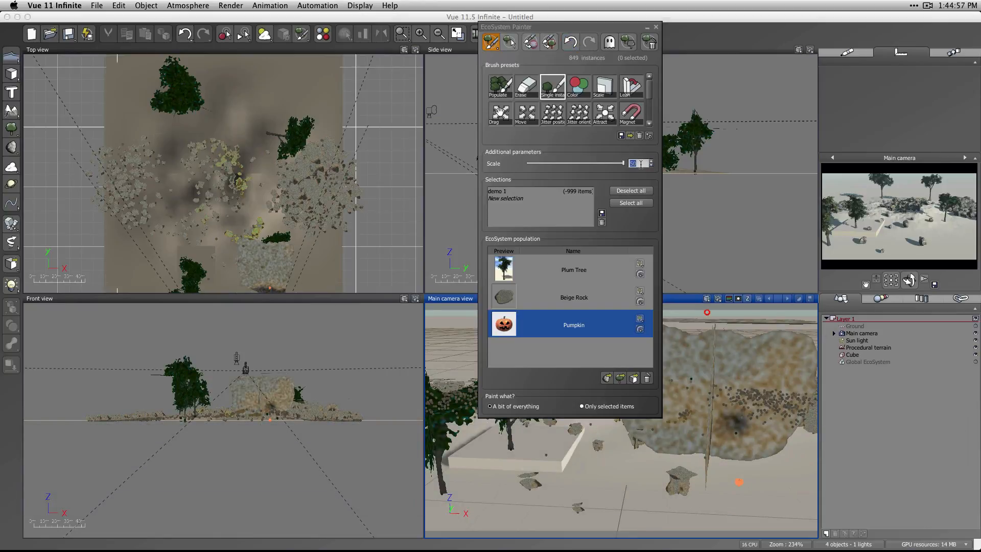
{"action": "type", "text": "20"}
{"action": "left_click", "coordinate": [569, 42]}
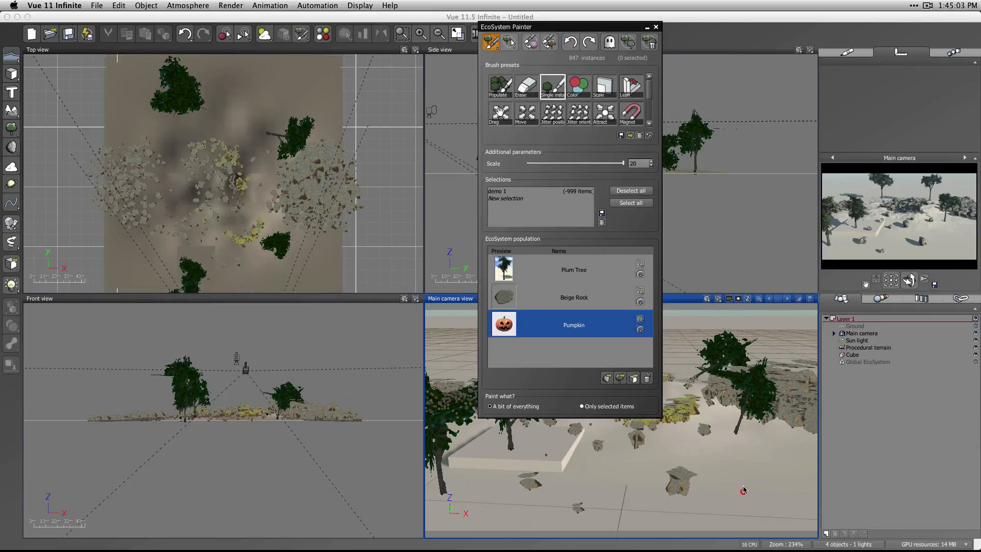
{"action": "left_click", "coordinate": [741, 483]}
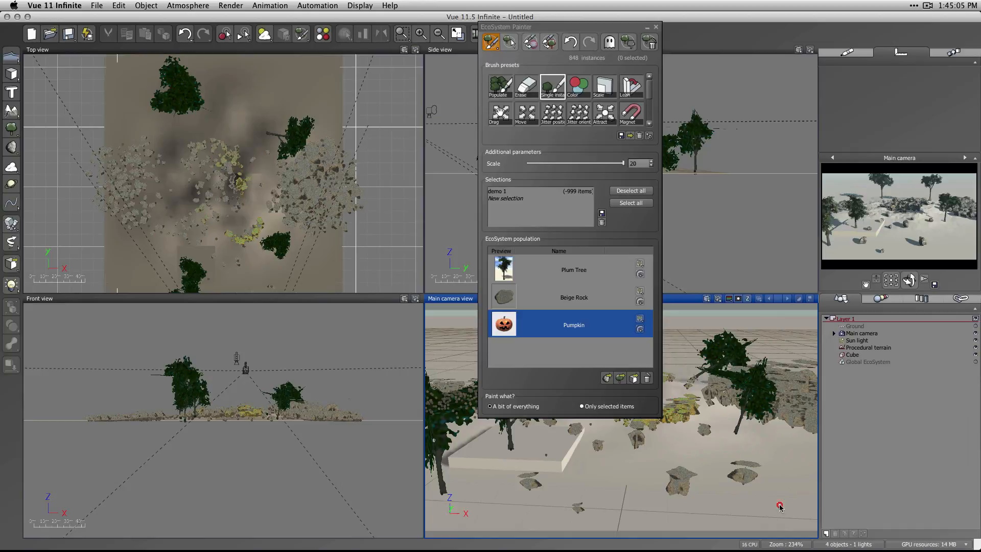
{"action": "left_click", "coordinate": [695, 459]}
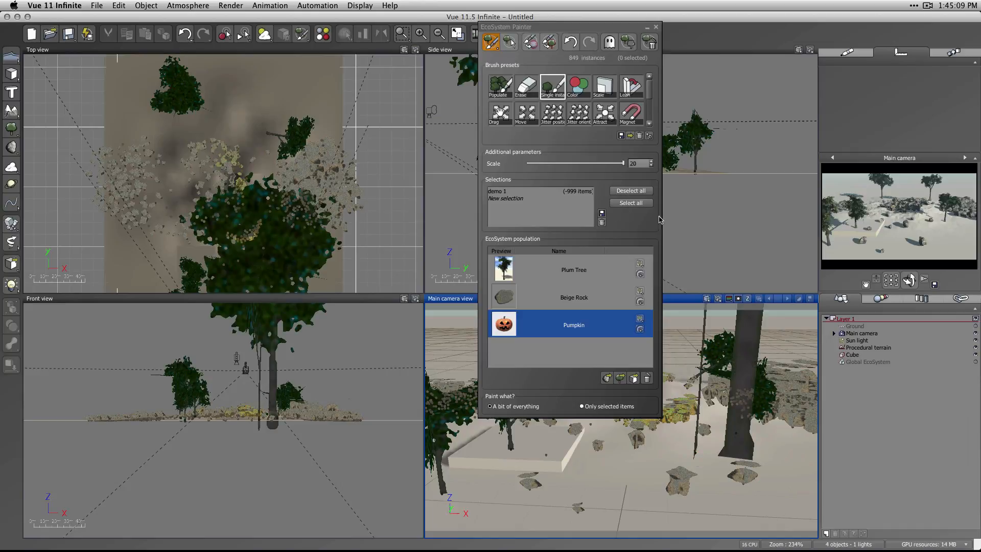
{"action": "left_click", "coordinate": [568, 41]}
{"action": "left_click", "coordinate": [566, 41]}
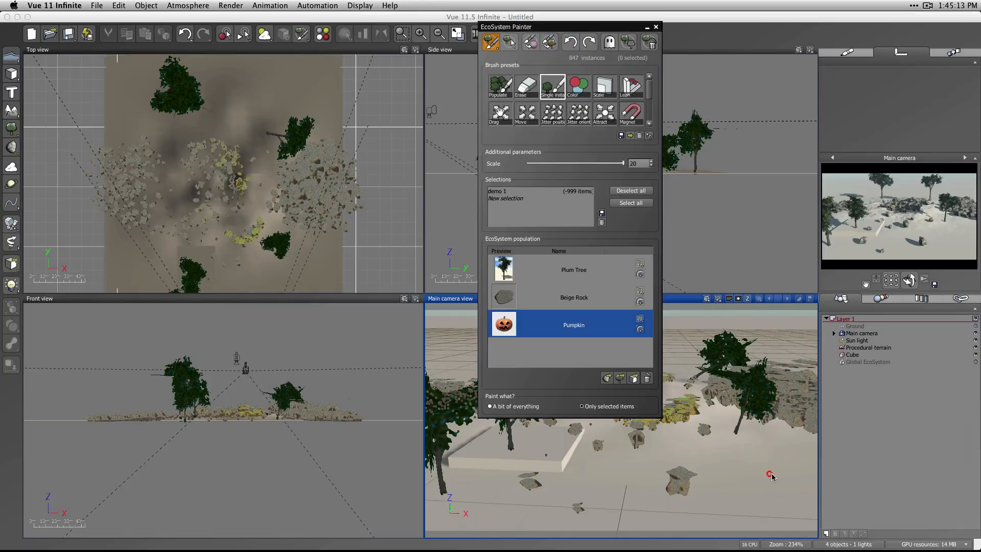
Step: Restrict painting to only selected items, place one pumpkin below the tree in the main camera view, and turn on detailed pumpkin display
{"action": "left_click", "coordinate": [747, 462]}
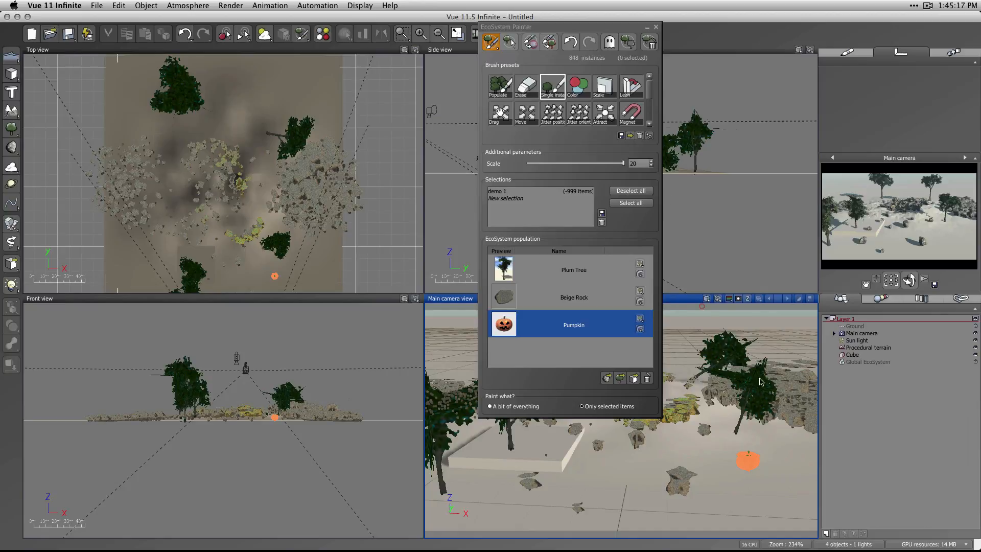
{"action": "left_click", "coordinate": [639, 318]}
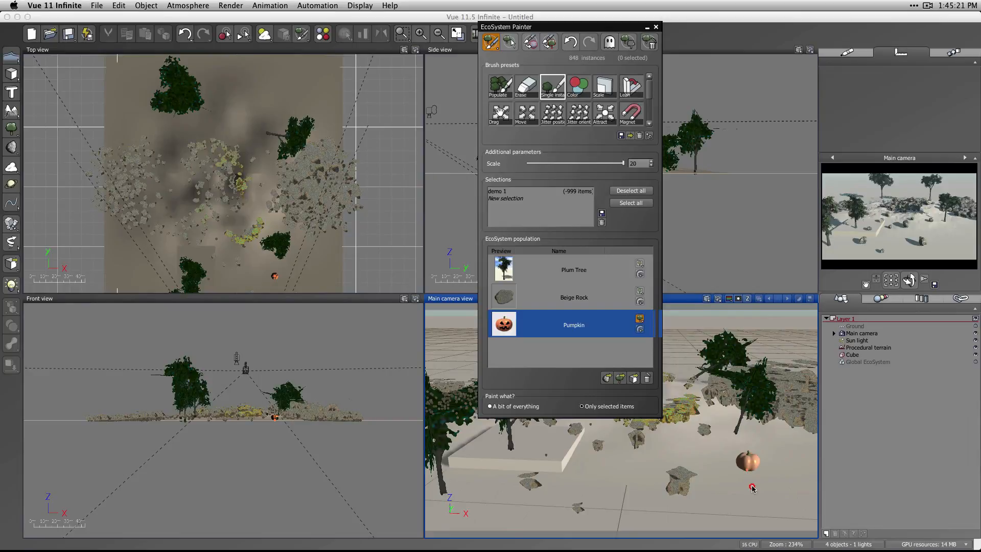
Step: Place six more single pumpkins across the foreground of the main camera view, around the rocks and in front of the cube
{"action": "left_click", "coordinate": [698, 461]}
{"action": "left_click", "coordinate": [621, 479]}
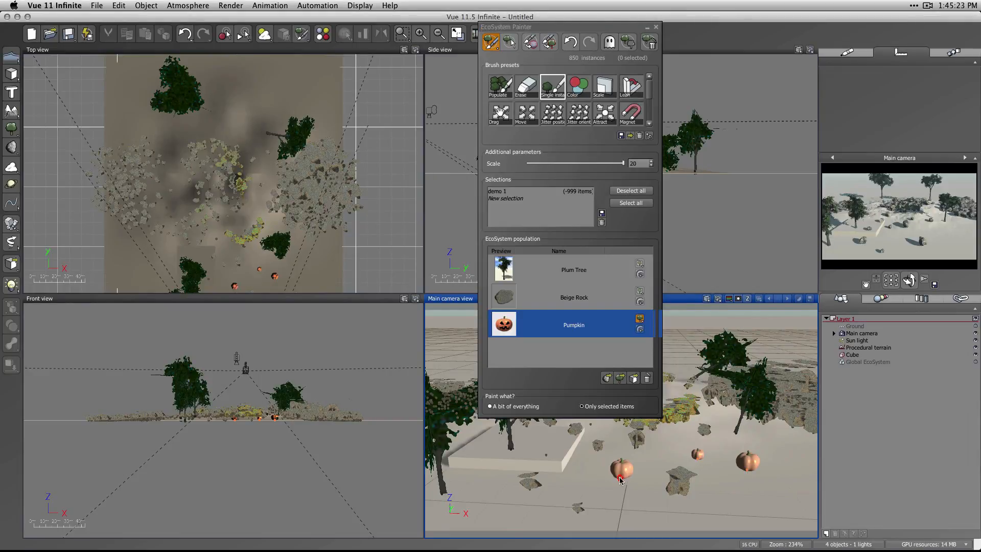
{"action": "left_click", "coordinate": [602, 492]}
{"action": "left_click", "coordinate": [548, 493]}
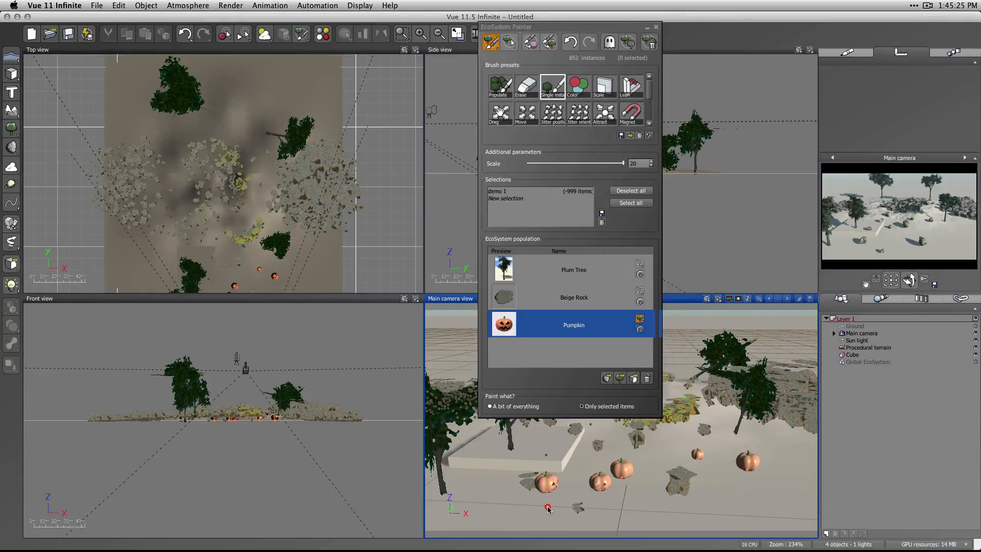
{"action": "left_click", "coordinate": [518, 501]}
{"action": "left_click", "coordinate": [483, 491]}
Step: Discard the Single instance brush changes and use the Jitter orientation brush on the foreground pumpkins in the main camera view
{"action": "left_click", "coordinate": [542, 113]}
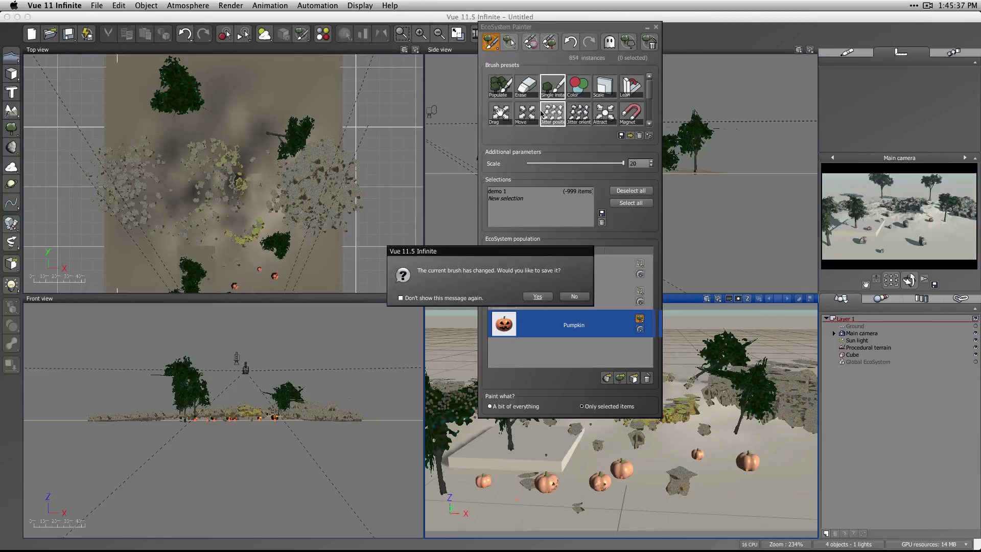
{"action": "left_click", "coordinate": [574, 296]}
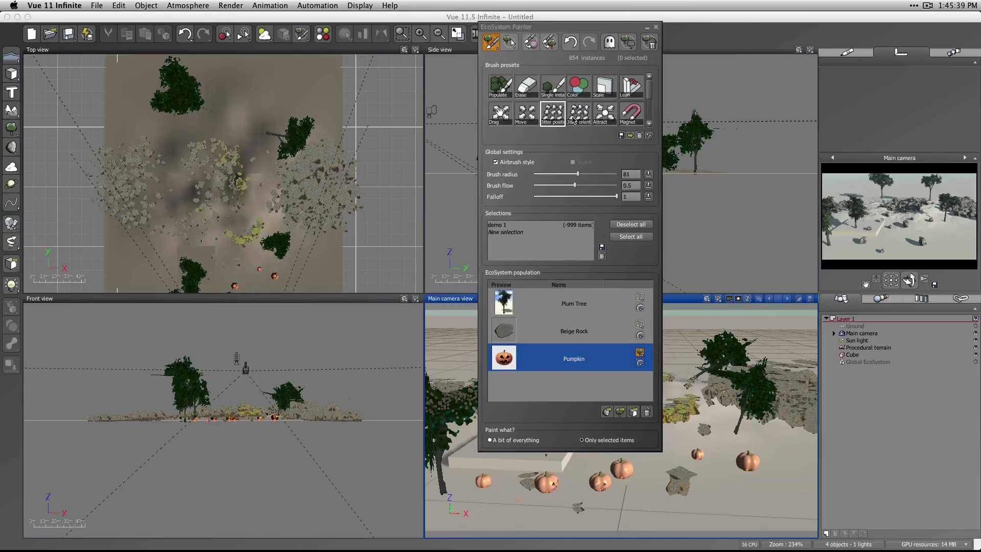
{"action": "left_click", "coordinate": [578, 112]}
{"action": "mouse_move", "coordinate": [741, 478]}
{"action": "left_mouse_down"}
{"action": "mouse_move", "coordinate": [727, 454]}
{"action": "mouse_move", "coordinate": [753, 458]}
{"action": "mouse_move", "coordinate": [663, 449]}
{"action": "mouse_move", "coordinate": [615, 476]}
{"action": "mouse_move", "coordinate": [469, 483]}
{"action": "mouse_move", "coordinate": [451, 407]}
{"action": "left_mouse_up"}
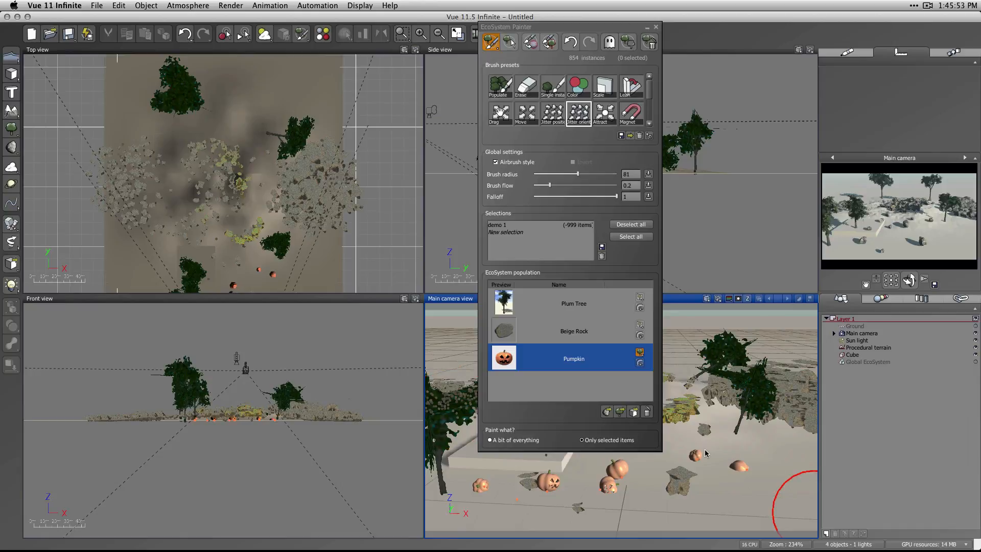
Step: Set painting to a bit of everything and use the Attract brush on the central and western rocks in the top view
{"action": "left_click", "coordinate": [605, 113]}
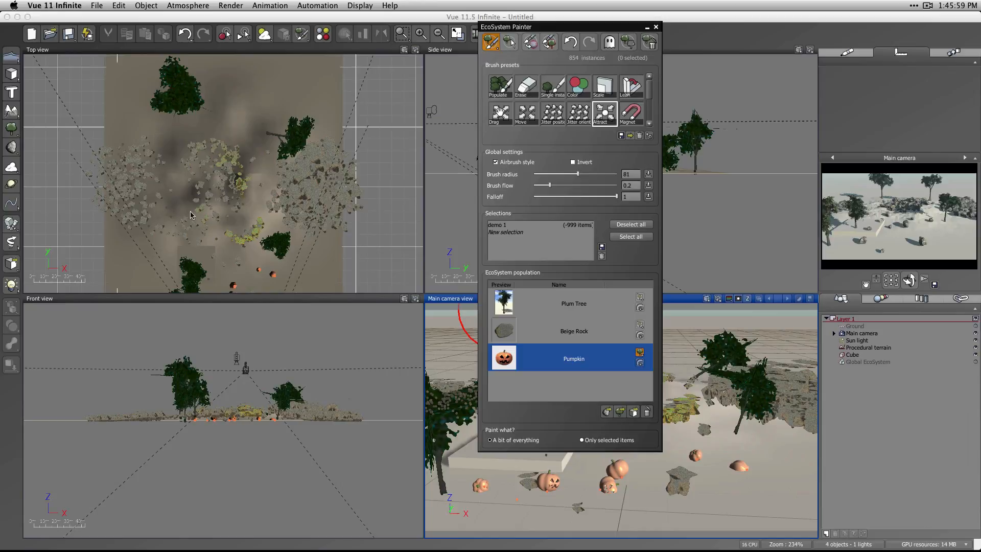
{"action": "left_click", "coordinate": [216, 192]}
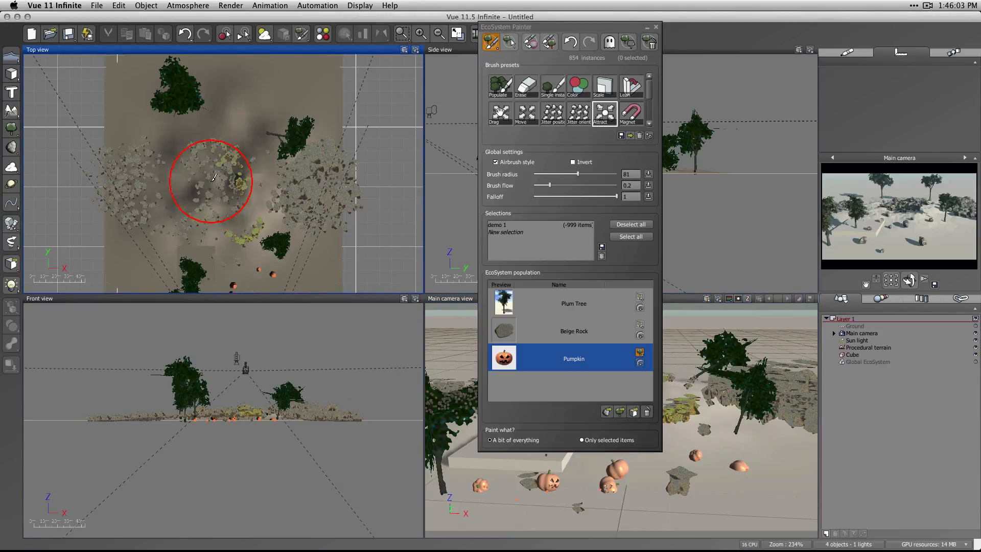
{"action": "mouse_move", "coordinate": [214, 177]}
{"action": "left_mouse_down"}
{"action": "mouse_move", "coordinate": [227, 200]}
{"action": "mouse_move", "coordinate": [228, 181]}
{"action": "mouse_move", "coordinate": [205, 164]}
{"action": "mouse_move", "coordinate": [263, 221]}
{"action": "mouse_move", "coordinate": [219, 184]}
{"action": "mouse_move", "coordinate": [182, 215]}
{"action": "mouse_move", "coordinate": [156, 200]}
{"action": "left_mouse_up"}
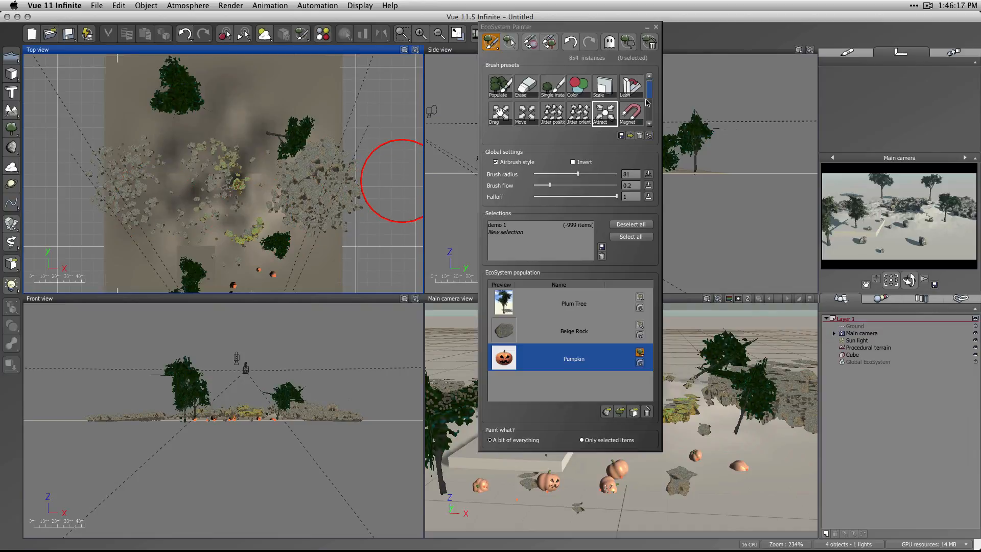
Step: Pick the Magnet brush, set its flow to 1 and apply it to the eastern rock patch in the top view
{"action": "left_click", "coordinate": [631, 113]}
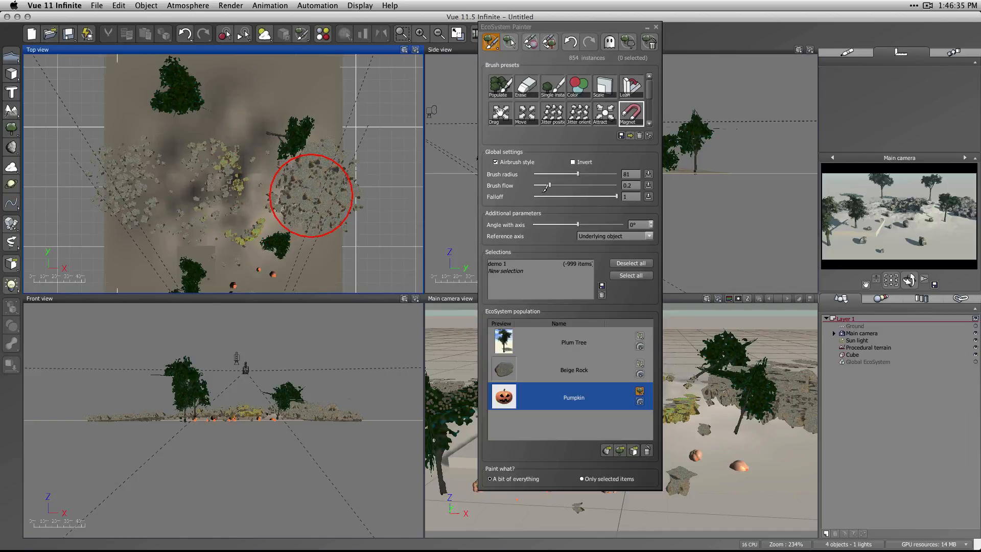
{"action": "left_click_drag", "start_coordinate": [548, 186], "coordinate": [616, 185]}
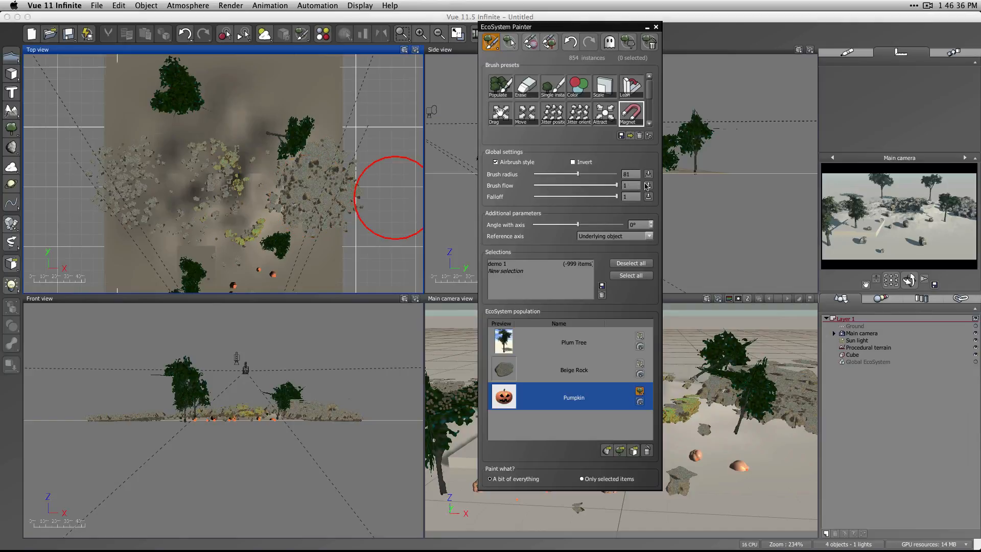
{"action": "left_click", "coordinate": [282, 199]}
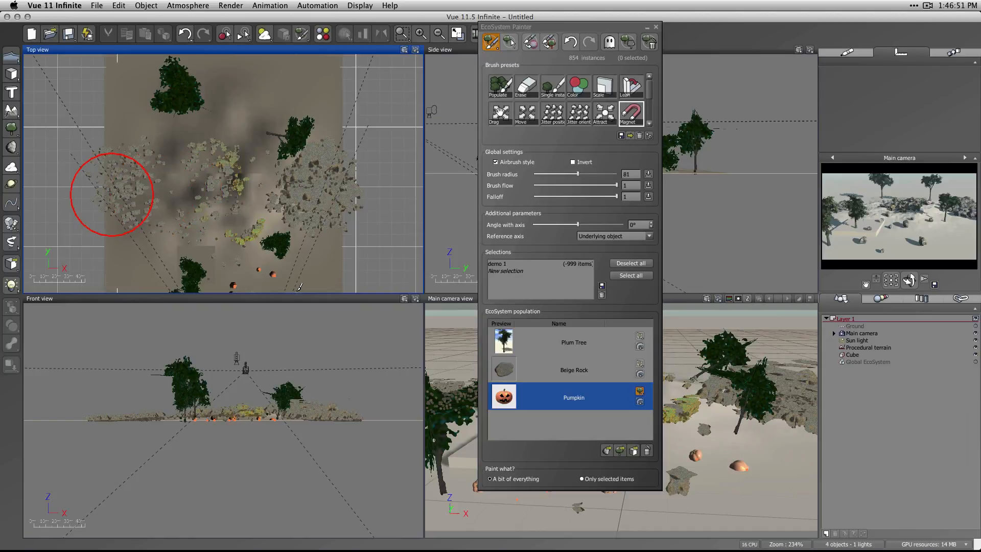
Step: Apply the Magnet brush to the foreground pumpkins and the nearby tree in the main camera view
{"action": "left_click", "coordinate": [741, 473]}
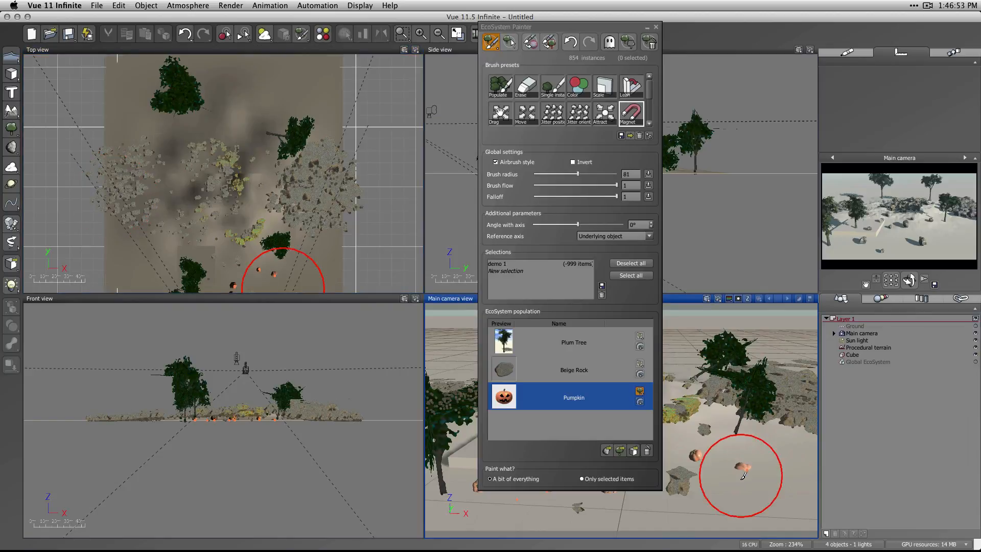
{"action": "left_click", "coordinate": [710, 464]}
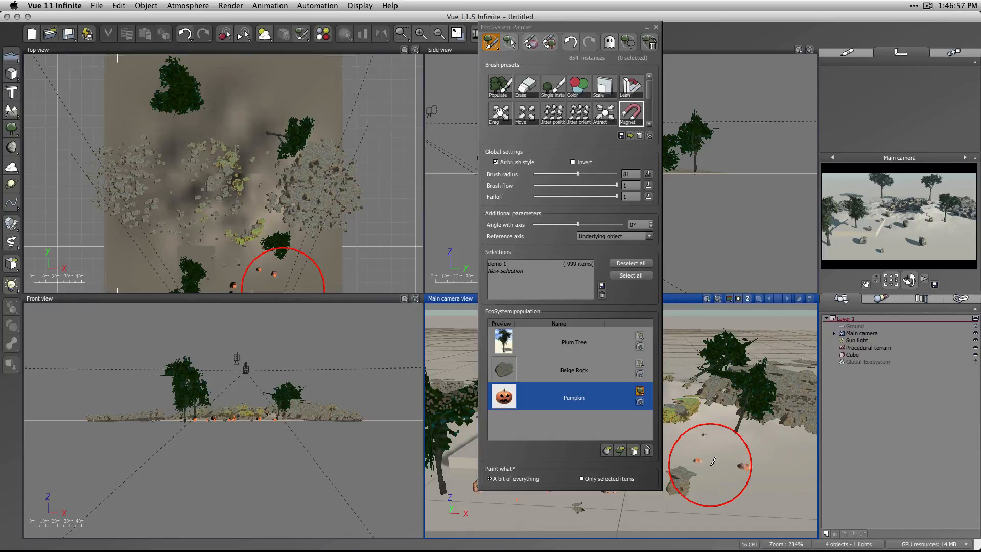
{"action": "left_click_drag", "start_coordinate": [754, 435], "coordinate": [754, 435]}
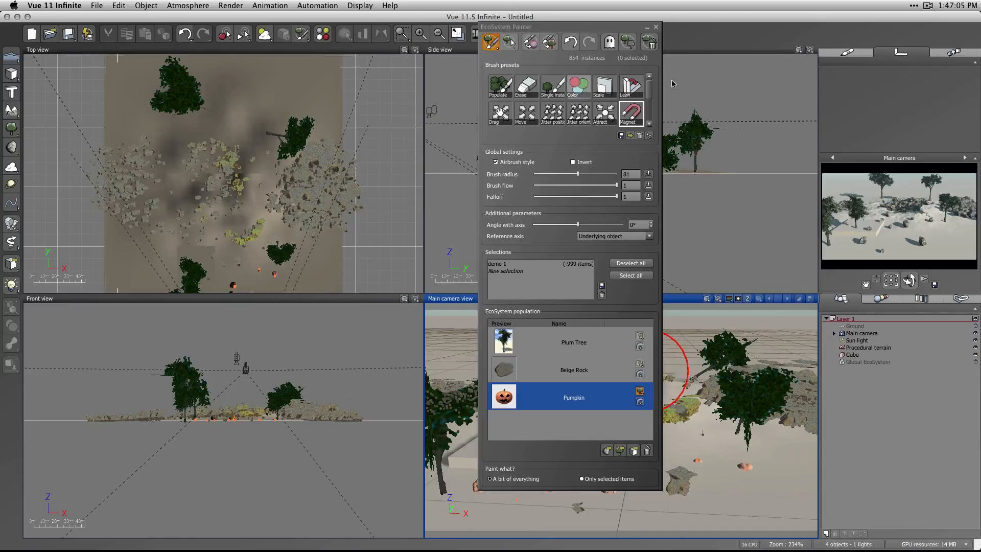
Step: Use the Grid align brush to arrange the central and western rock patches into rows in the top view
{"action": "mouse_move", "coordinate": [650, 85]}
{"action": "left_mouse_down"}
{"action": "mouse_move", "coordinate": [670, 106]}
{"action": "mouse_move", "coordinate": [660, 87]}
{"action": "mouse_move", "coordinate": [649, 104]}
{"action": "left_mouse_up"}
{"action": "left_click", "coordinate": [500, 97]}
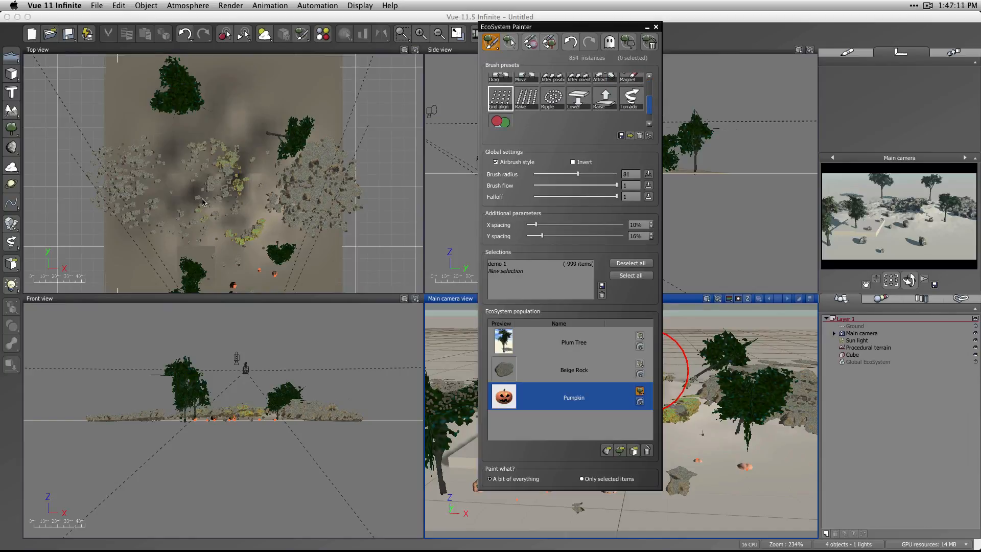
{"action": "left_click", "coordinate": [220, 183]}
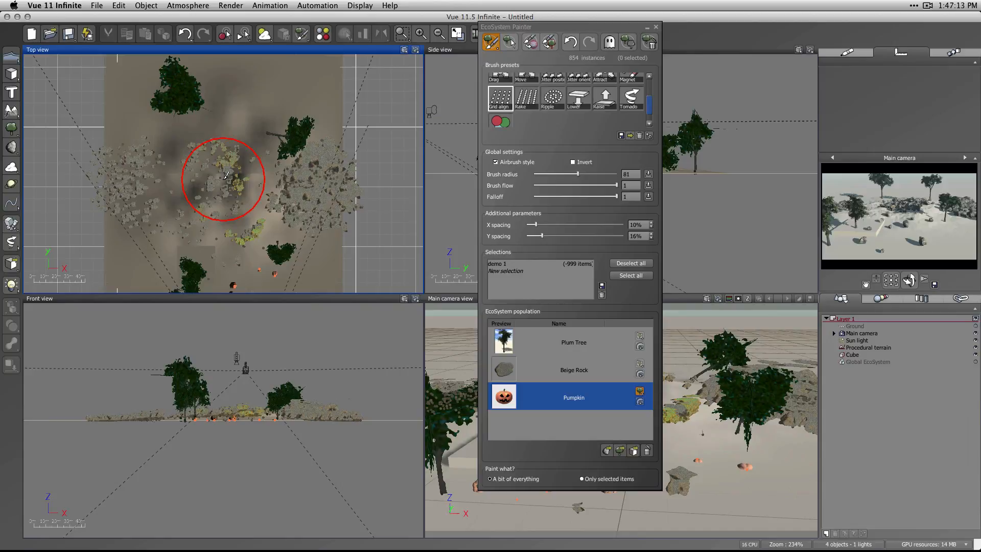
{"action": "left_click", "coordinate": [226, 176]}
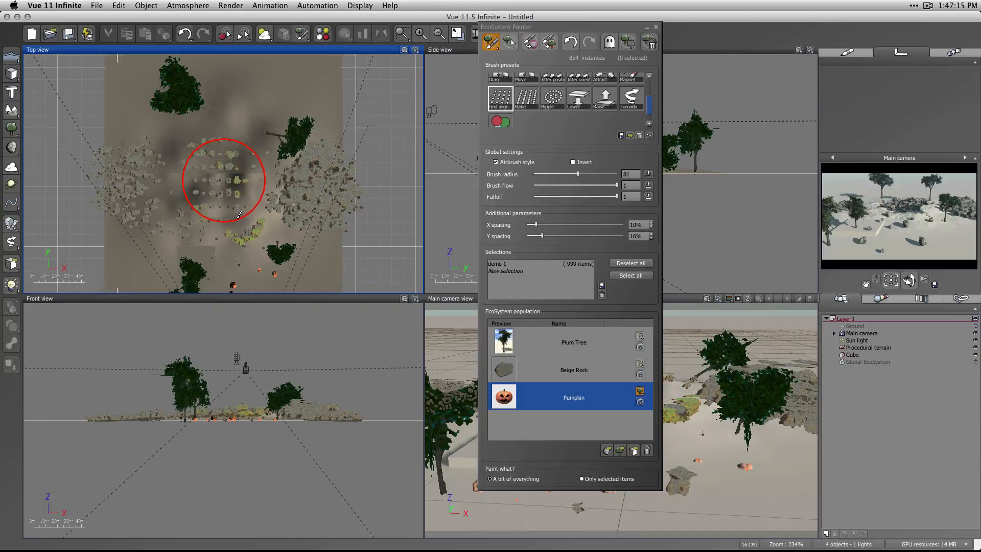
{"action": "left_click_drag", "start_coordinate": [114, 196], "coordinate": [126, 193]}
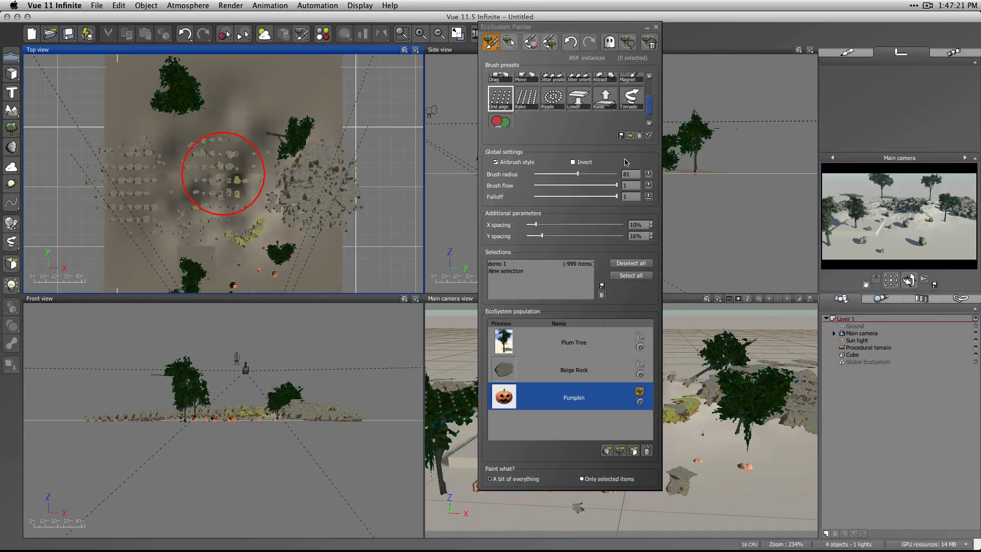
Step: Apply the Rake brush to the eastern rock patch in the top view
{"action": "left_click", "coordinate": [527, 100]}
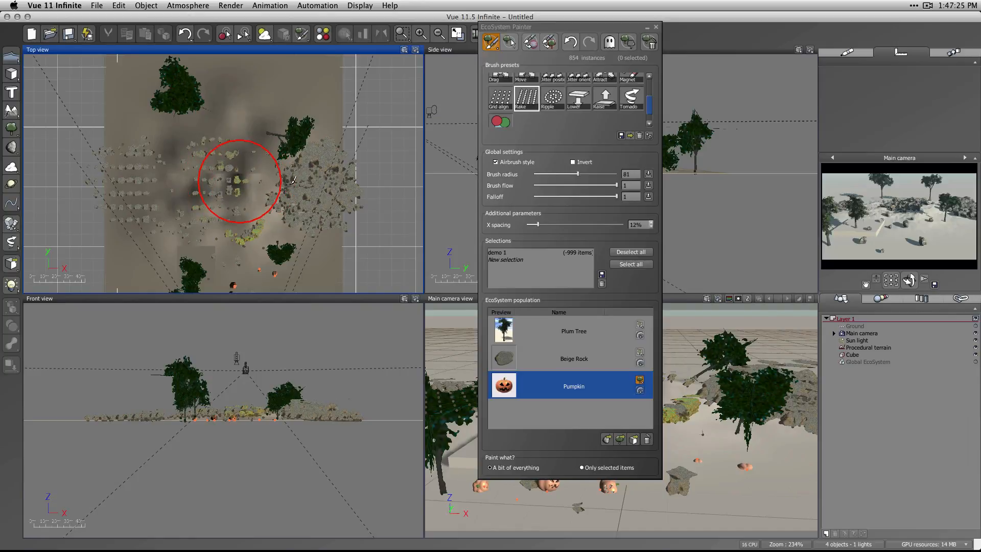
{"action": "mouse_move", "coordinate": [307, 180]}
{"action": "left_mouse_down"}
{"action": "mouse_move", "coordinate": [369, 187]}
{"action": "mouse_move", "coordinate": [304, 185]}
{"action": "mouse_move", "coordinate": [293, 168]}
{"action": "mouse_move", "coordinate": [322, 158]}
{"action": "mouse_move", "coordinate": [317, 195]}
{"action": "mouse_move", "coordinate": [287, 197]}
{"action": "mouse_move", "coordinate": [322, 195]}
{"action": "mouse_move", "coordinate": [331, 172]}
{"action": "left_mouse_up"}
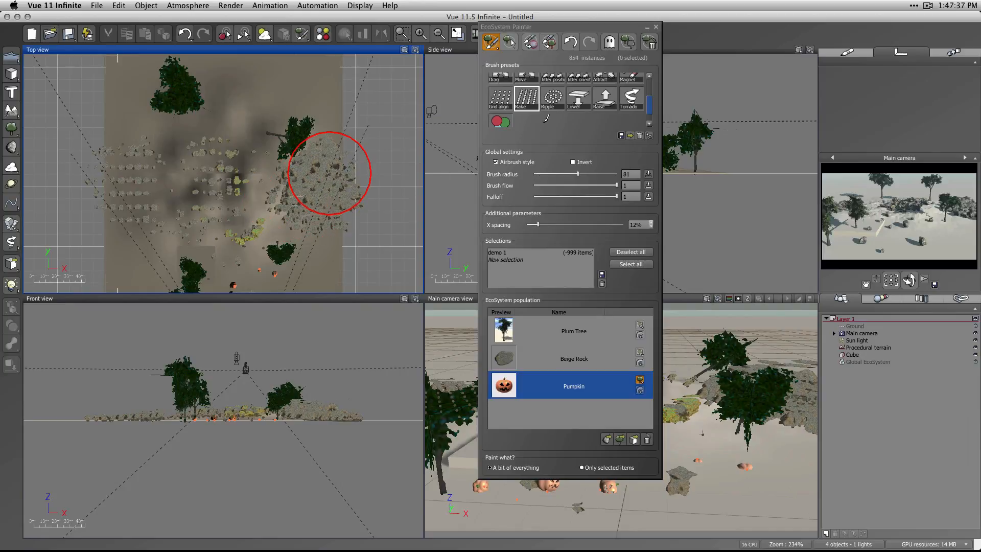
Step: Look through the Ripple and Lower presets, and use the Raise brush to lift the foreground pumpkins and rocks in the main camera view
{"action": "left_click", "coordinate": [550, 98]}
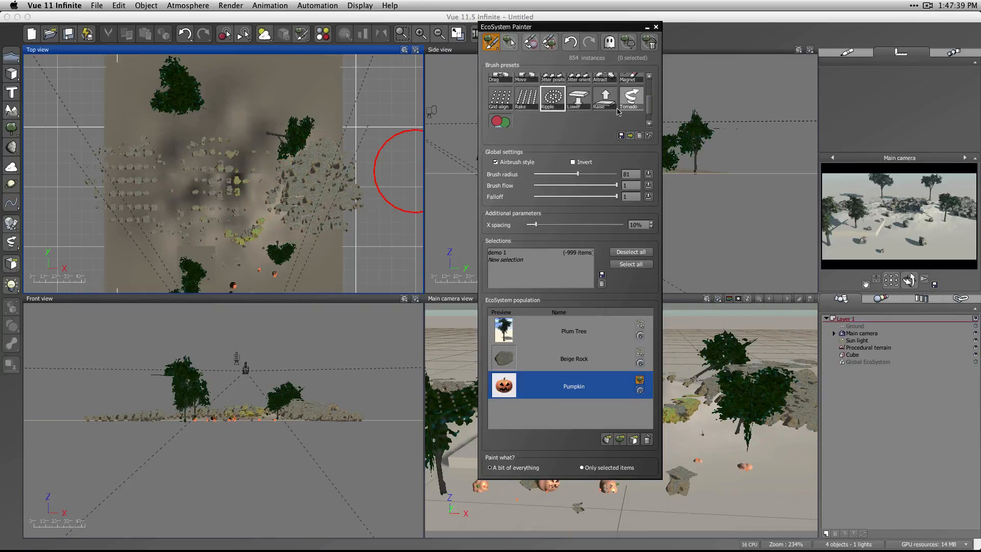
{"action": "left_click", "coordinate": [587, 106]}
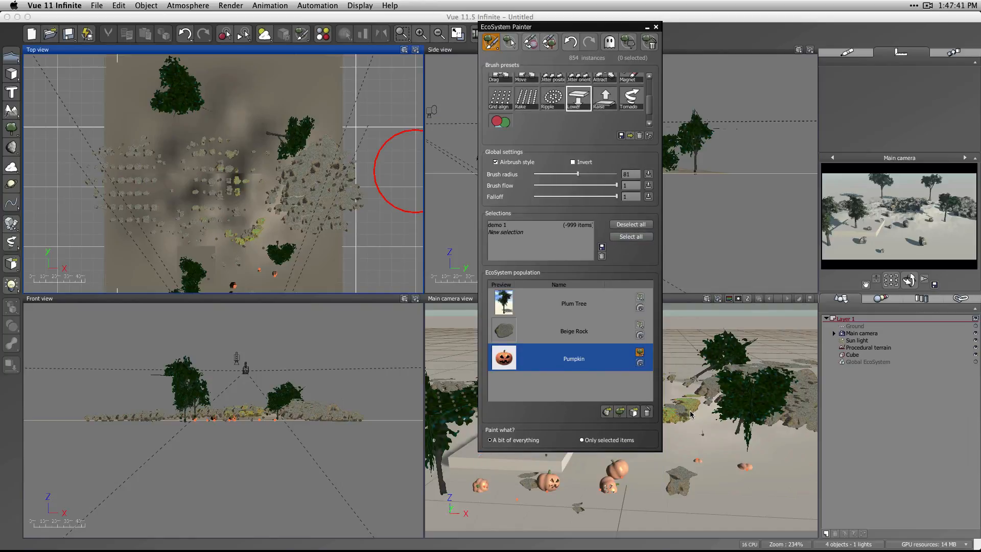
{"action": "left_click", "coordinate": [604, 98]}
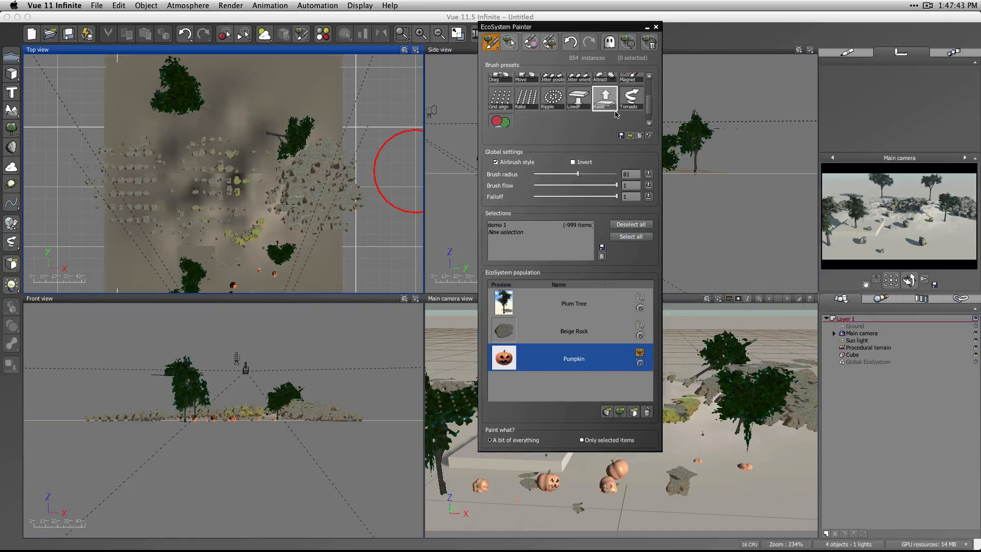
{"action": "left_click", "coordinate": [746, 469]}
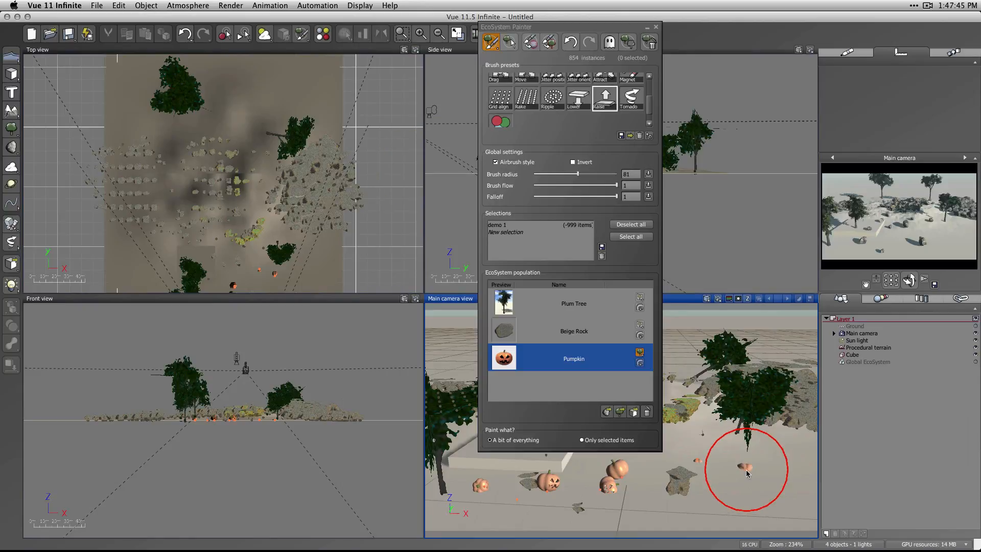
{"action": "left_click_drag", "start_coordinate": [747, 473], "coordinate": [754, 498]}
{"action": "left_click_drag", "start_coordinate": [711, 461], "coordinate": [678, 482]}
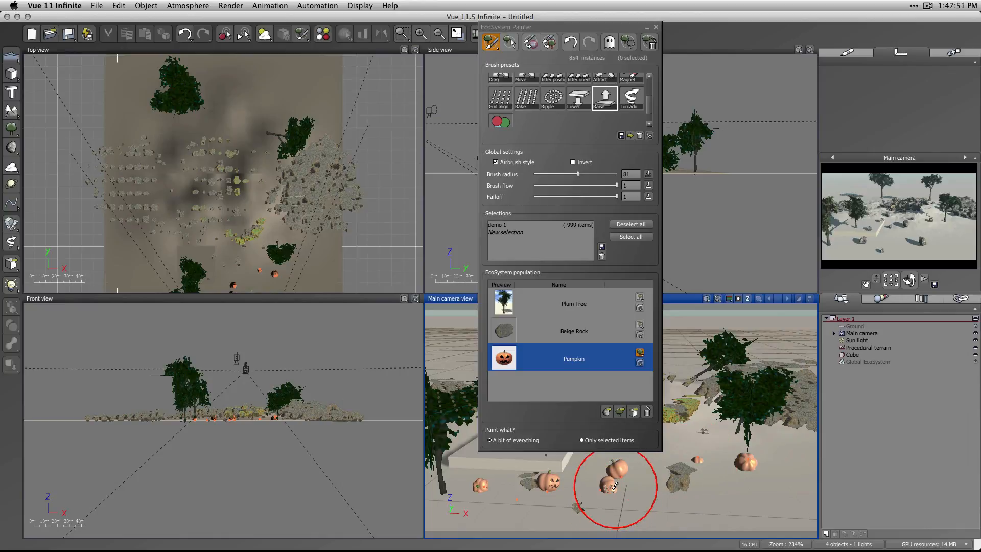
{"action": "left_click_drag", "start_coordinate": [614, 484], "coordinate": [553, 481]}
Step: Move the EcoSystem Painter clear of the main camera view and refresh the main camera preview render
{"action": "left_click_drag", "start_coordinate": [575, 26], "coordinate": [244, 30]}
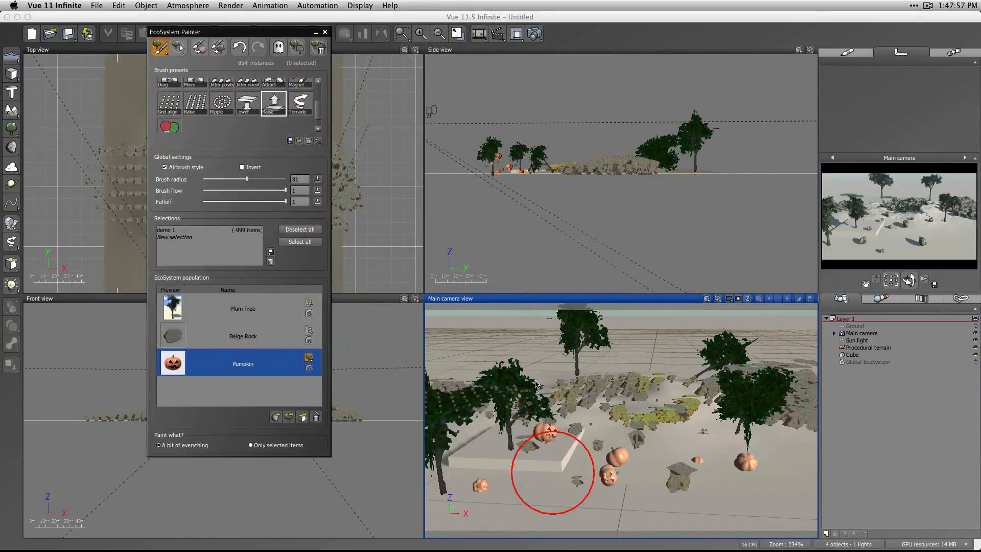
{"action": "left_click", "coordinate": [929, 206]}
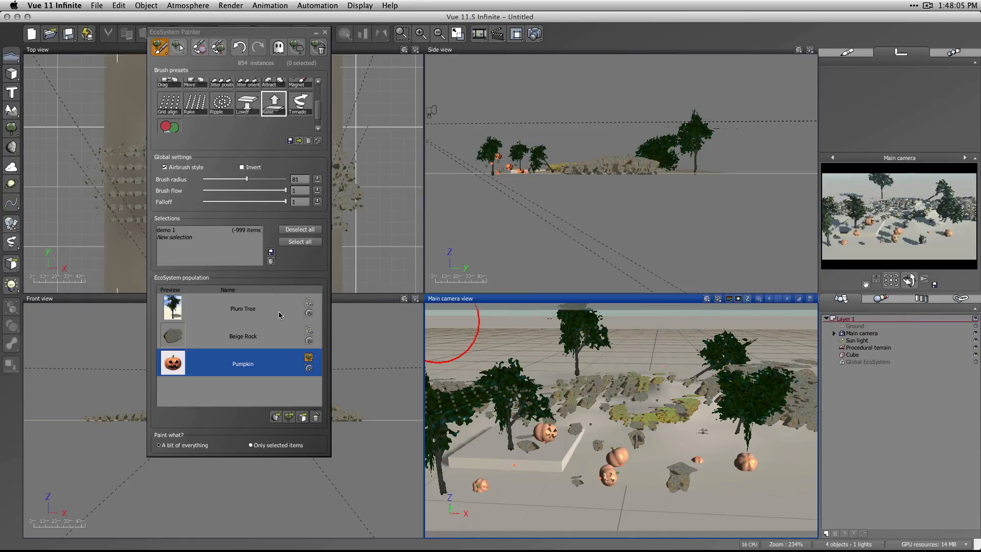
Step: Use the Tornado brush to swirl the pumpkins, rocks and tree around the foreground of the main camera view
{"action": "left_click", "coordinate": [300, 103]}
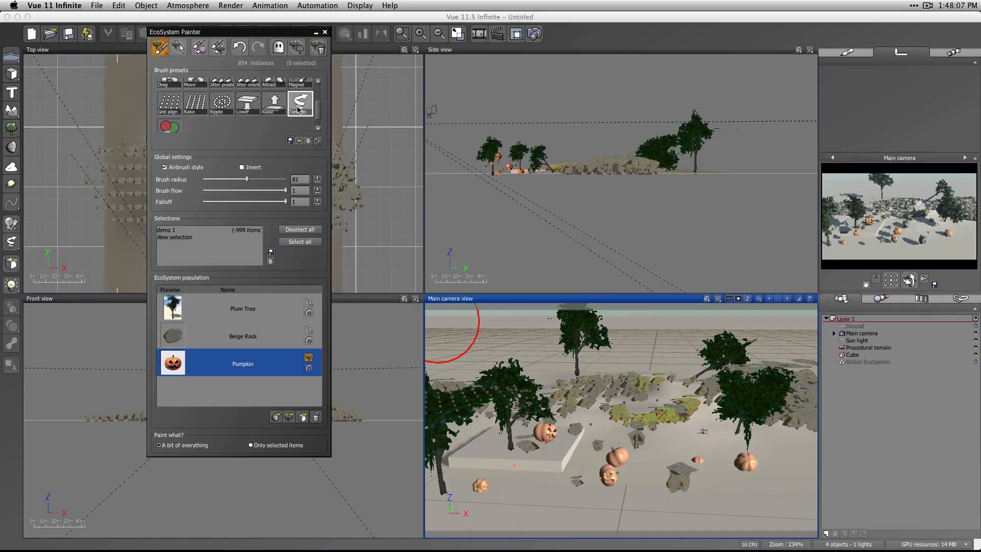
{"action": "mouse_move", "coordinate": [614, 457]}
{"action": "left_mouse_down"}
{"action": "mouse_move", "coordinate": [616, 419]}
{"action": "mouse_move", "coordinate": [603, 417]}
{"action": "mouse_move", "coordinate": [619, 406]}
{"action": "mouse_move", "coordinate": [631, 360]}
{"action": "mouse_move", "coordinate": [663, 393]}
{"action": "mouse_move", "coordinate": [638, 396]}
{"action": "mouse_move", "coordinate": [700, 425]}
{"action": "mouse_move", "coordinate": [697, 417]}
{"action": "mouse_move", "coordinate": [761, 475]}
{"action": "mouse_move", "coordinate": [733, 431]}
{"action": "mouse_move", "coordinate": [605, 434]}
{"action": "mouse_move", "coordinate": [618, 388]}
{"action": "mouse_move", "coordinate": [567, 420]}
{"action": "mouse_move", "coordinate": [458, 345]}
{"action": "left_mouse_up"}
Step: Choose the Color & Scale brush preset and move the EcoSystem Painter clear of the top view
{"action": "left_click", "coordinate": [318, 128]}
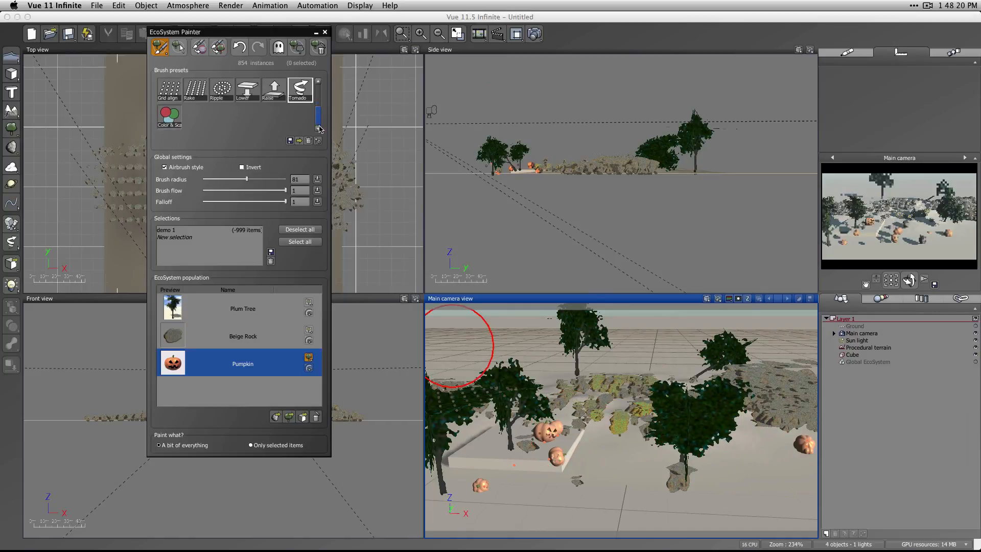
{"action": "left_click", "coordinate": [165, 117]}
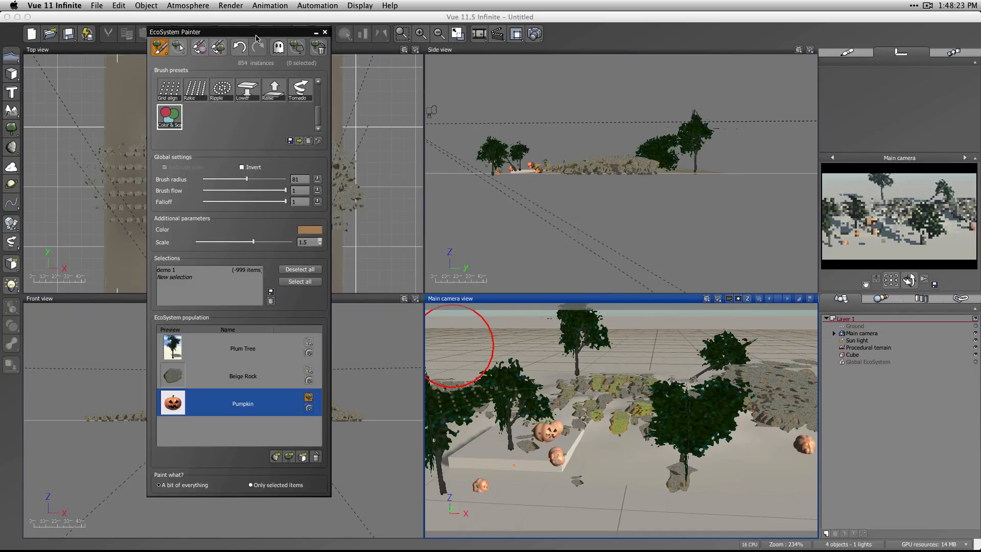
{"action": "left_click_drag", "start_coordinate": [266, 34], "coordinate": [632, 25]}
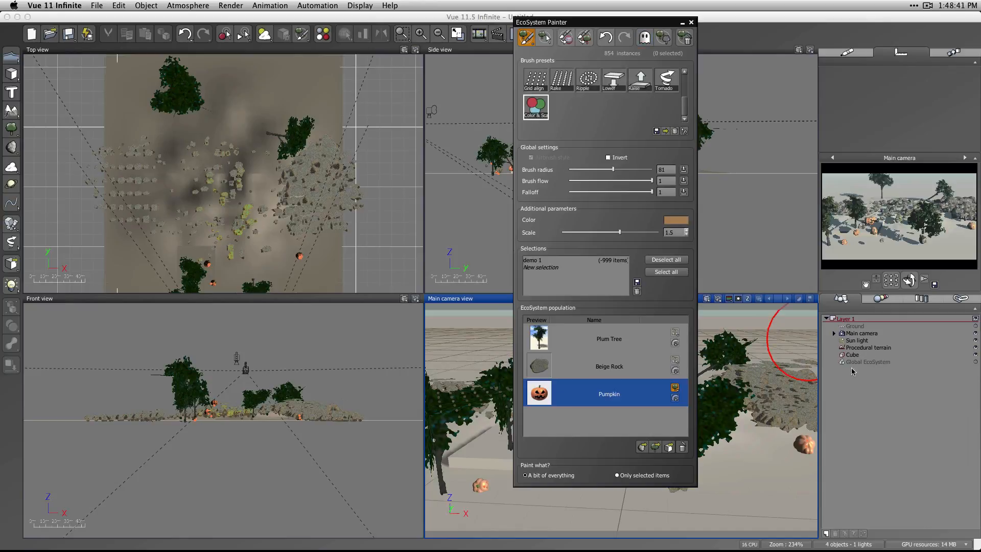
{"action": "left_click", "coordinate": [644, 37]}
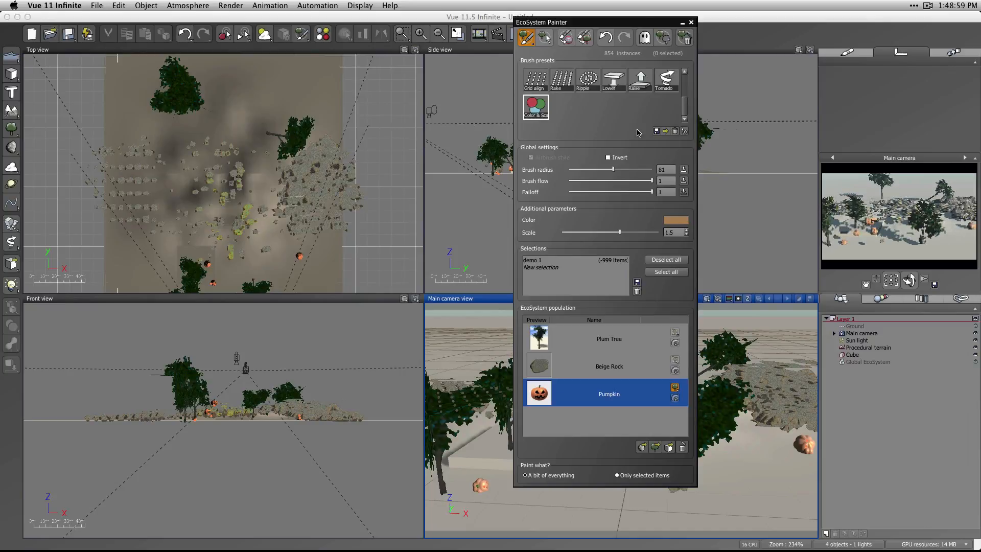
Step: Clear all painted EcoSystem instances from the scene and close the EcoSystem Painter
{"action": "left_click", "coordinate": [690, 23]}
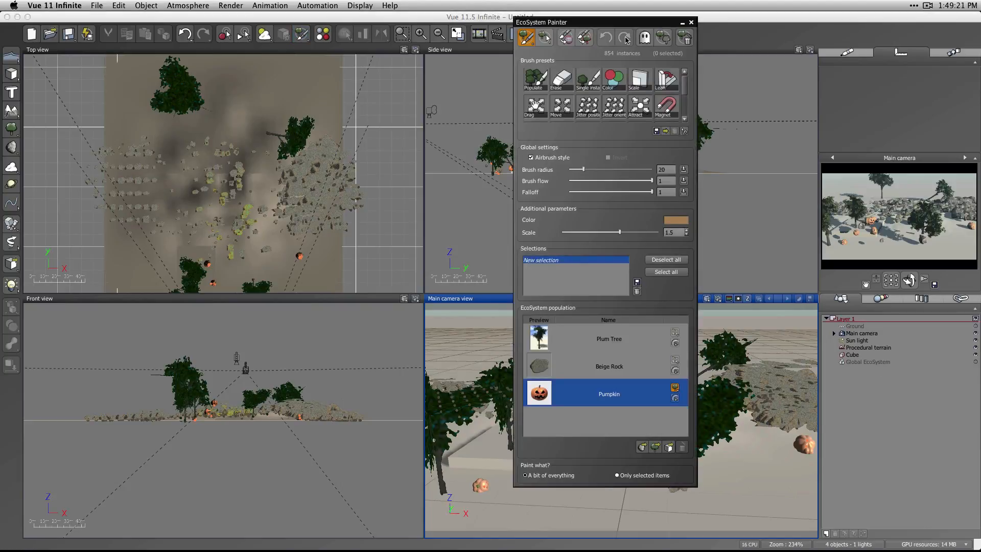
{"action": "left_click", "coordinate": [685, 37]}
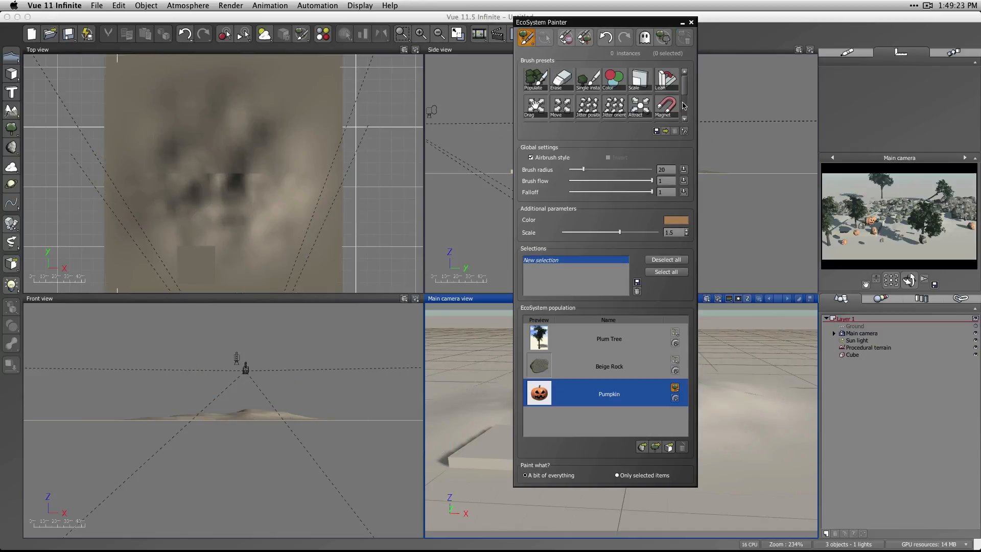
{"action": "left_click", "coordinate": [692, 24]}
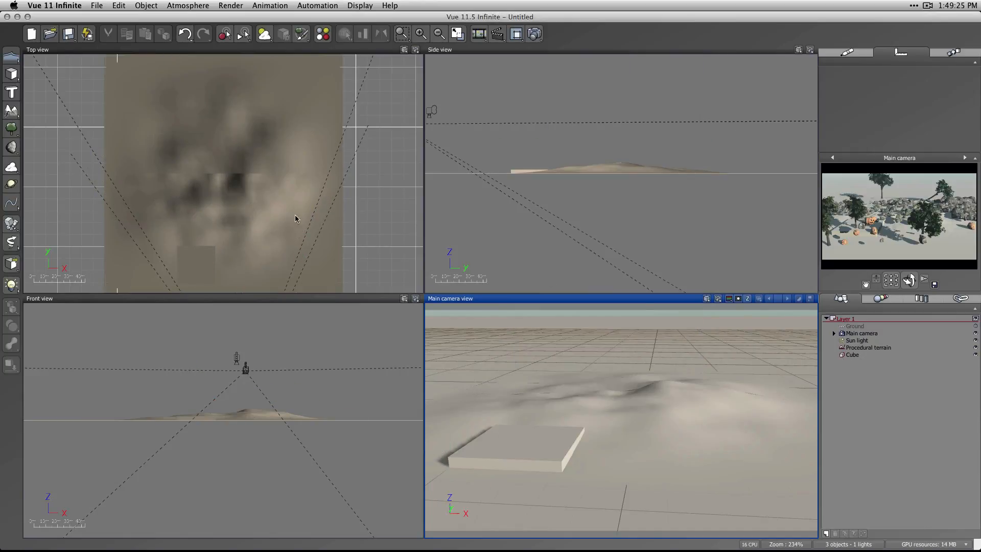
Step: Select the procedural terrain, open its material in the advanced editor and change the material type to EcoSystem/Particles
{"action": "left_click", "coordinate": [271, 210]}
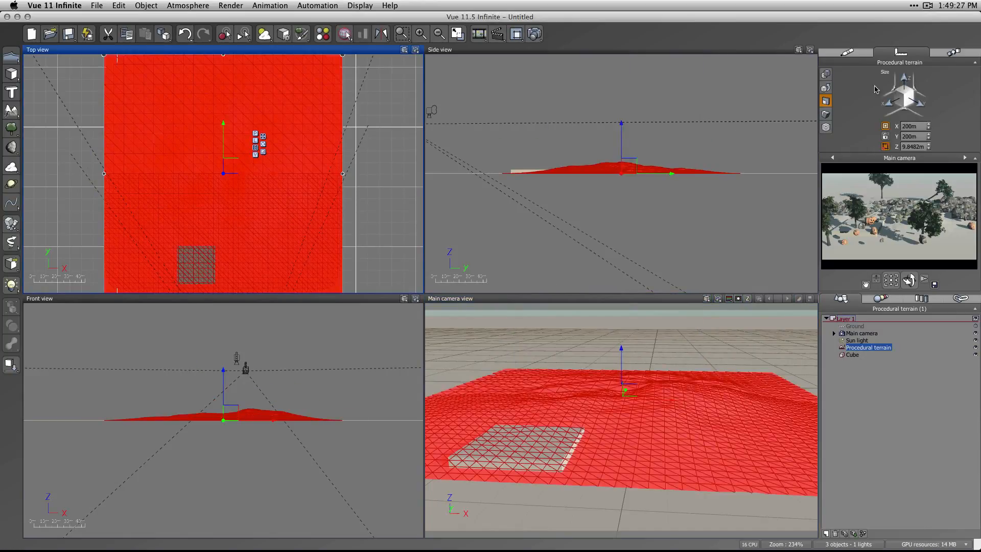
{"action": "left_click", "coordinate": [848, 53]}
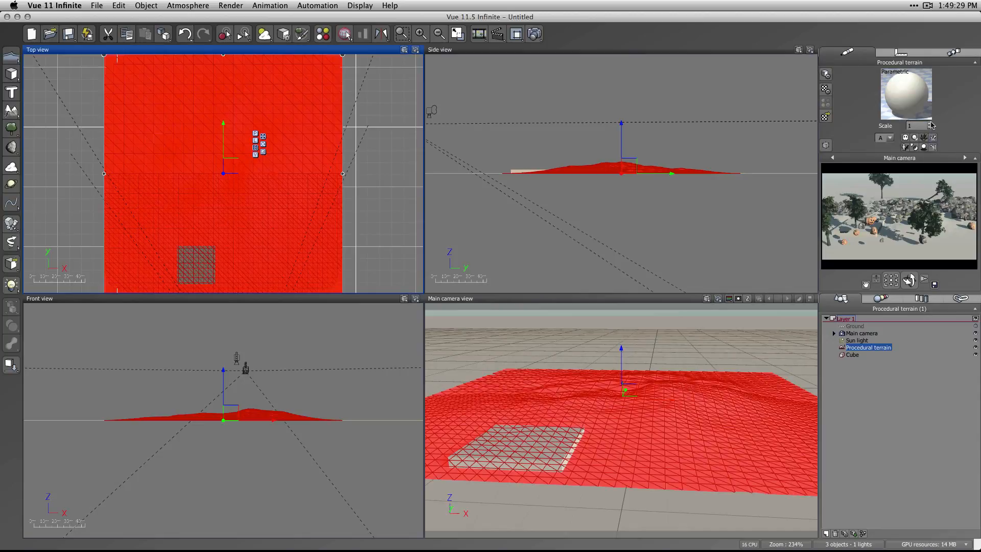
{"action": "right_click", "coordinate": [887, 105]}
{"action": "left_click", "coordinate": [887, 107]}
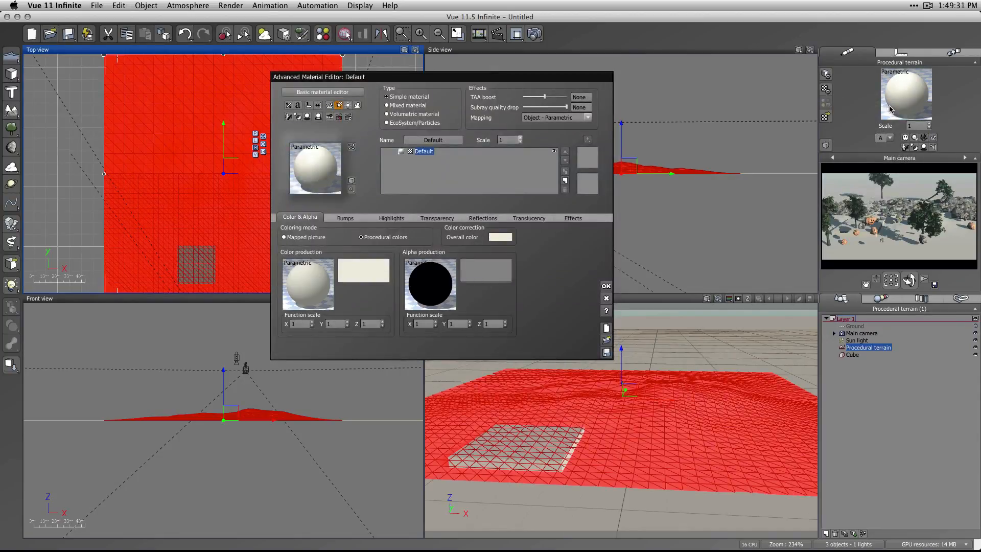
{"action": "left_click", "coordinate": [403, 124]}
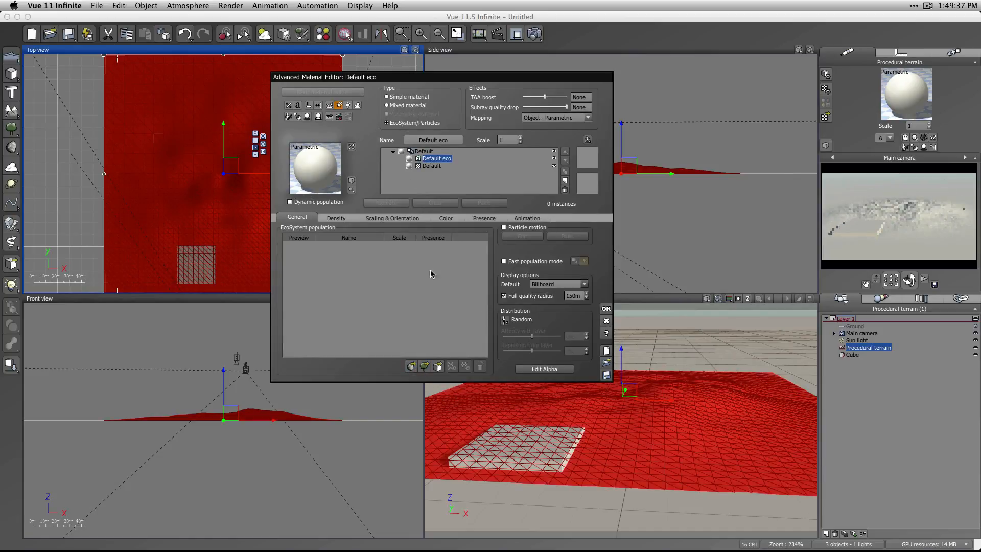
Step: Add the Plum Tree, Beige Rock and Pumpkin to the terrain material's EcoSystem population
{"action": "left_click", "coordinate": [410, 367]}
{"action": "left_click", "coordinate": [568, 350]}
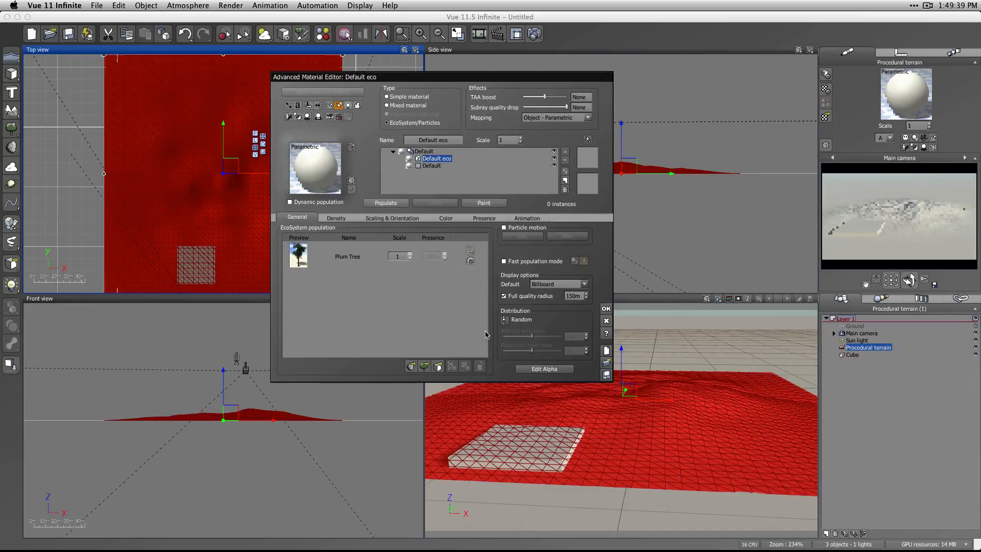
{"action": "left_click", "coordinate": [411, 368]}
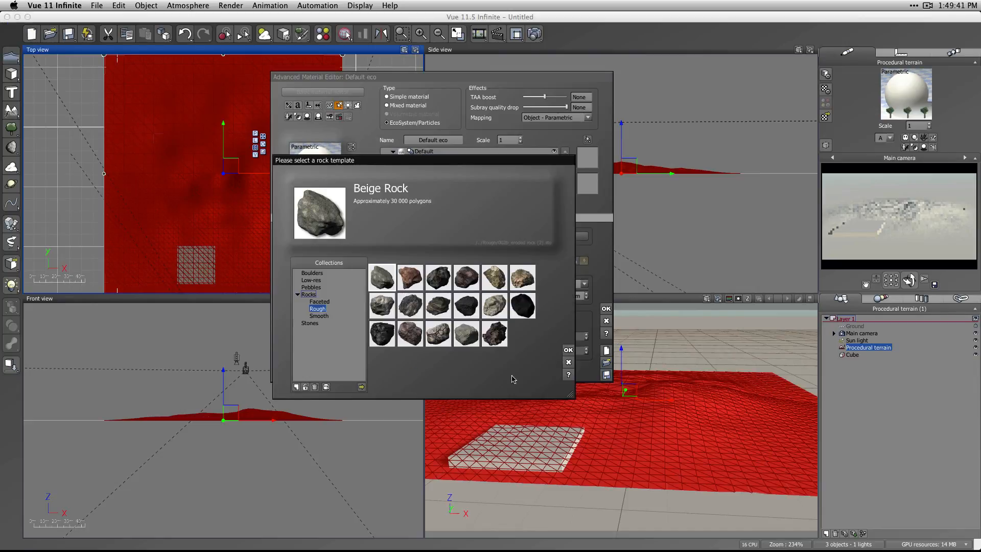
{"action": "left_click", "coordinate": [568, 352]}
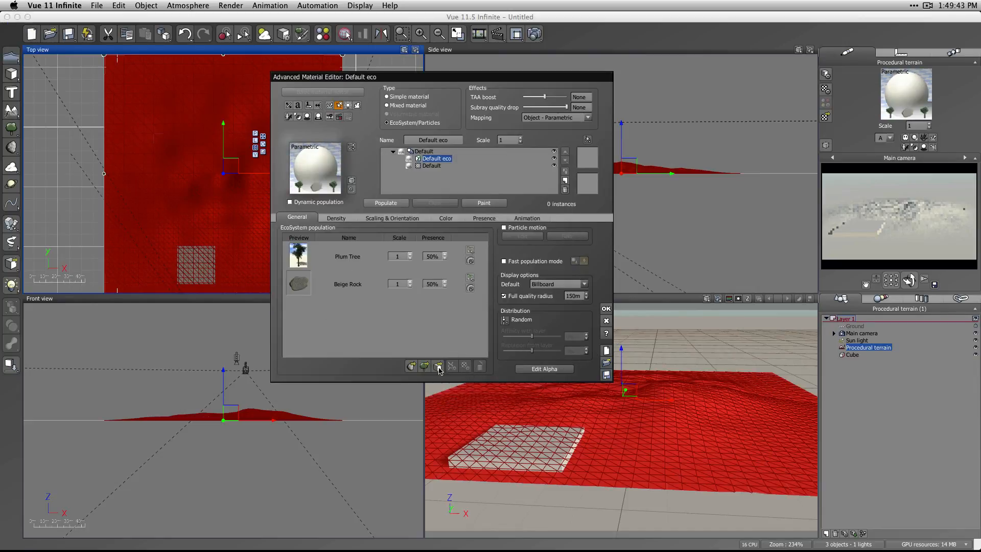
{"action": "left_click", "coordinate": [437, 366]}
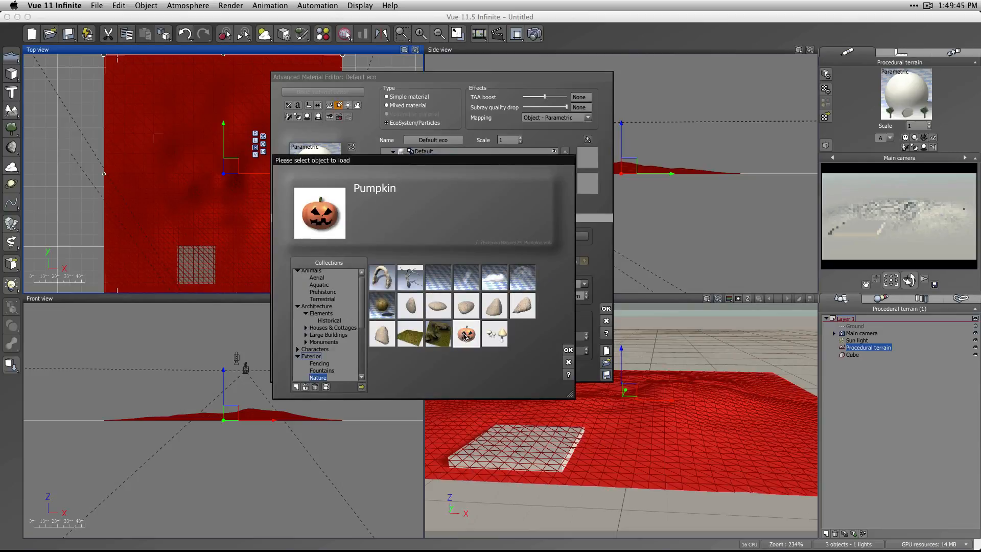
{"action": "left_click", "coordinate": [567, 350]}
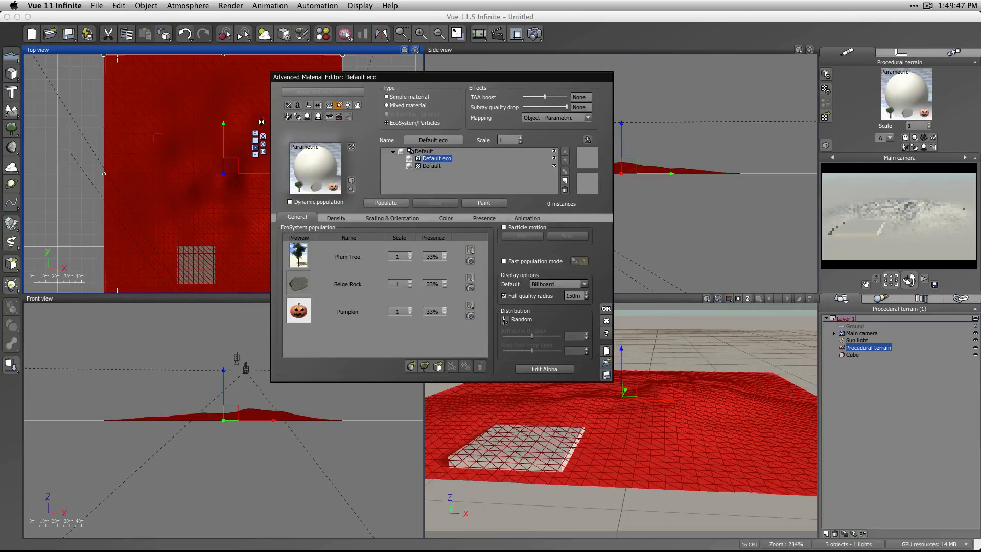
Step: Check the EcoSystem material's density settings, populate the whole terrain with it and clear the generated instances
{"action": "left_click_drag", "start_coordinate": [388, 76], "coordinate": [519, 55]}
{"action": "left_click", "coordinate": [467, 196]}
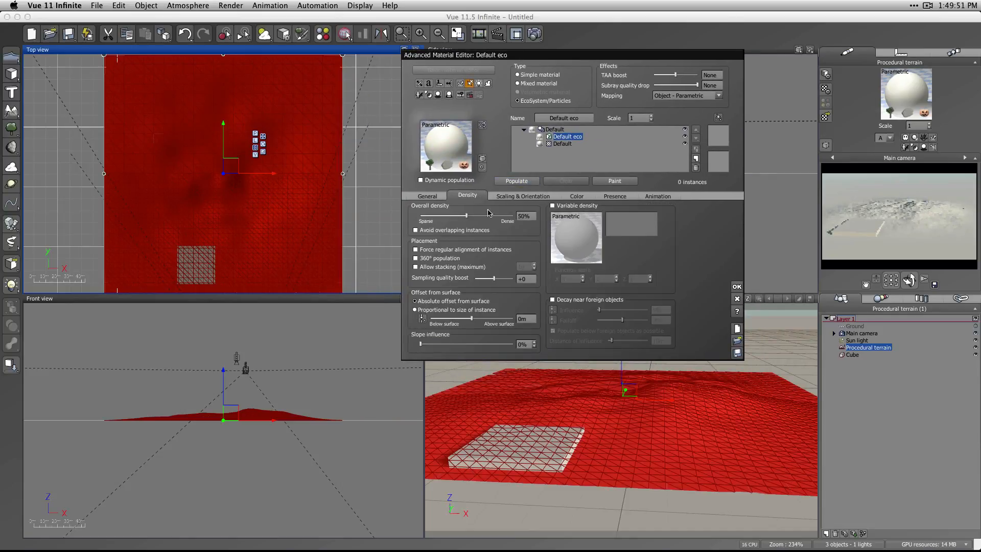
{"action": "left_click", "coordinate": [432, 196]}
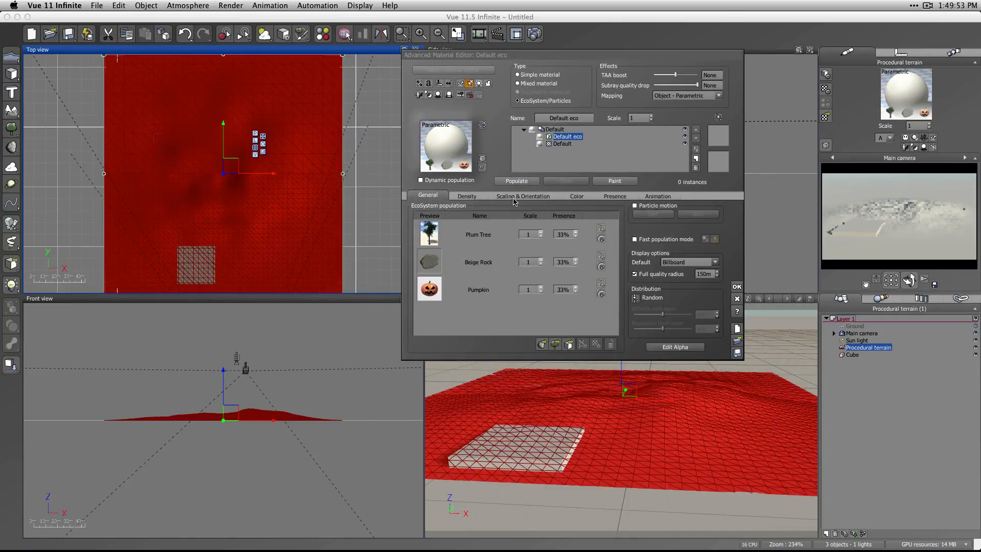
{"action": "left_click", "coordinate": [516, 181]}
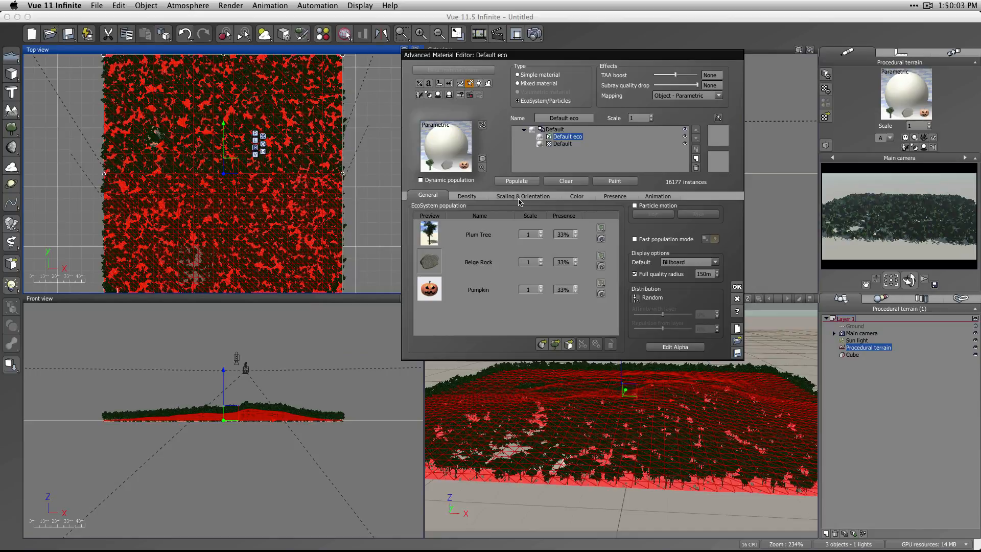
{"action": "left_click", "coordinate": [565, 181]}
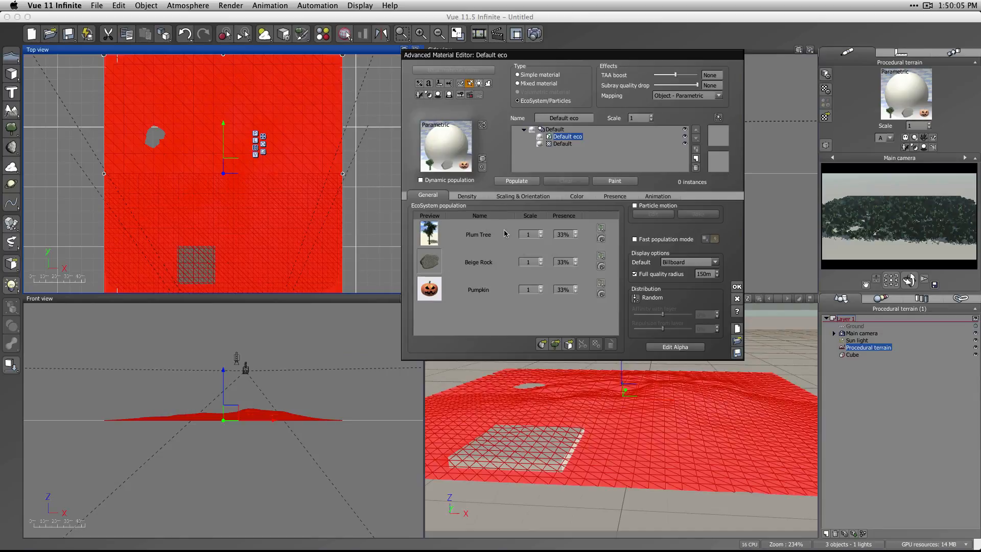
Step: Open the painter from the EcoSystem material and use the Populate brush to paint instances over the terrain in the top view
{"action": "left_click", "coordinate": [615, 180]}
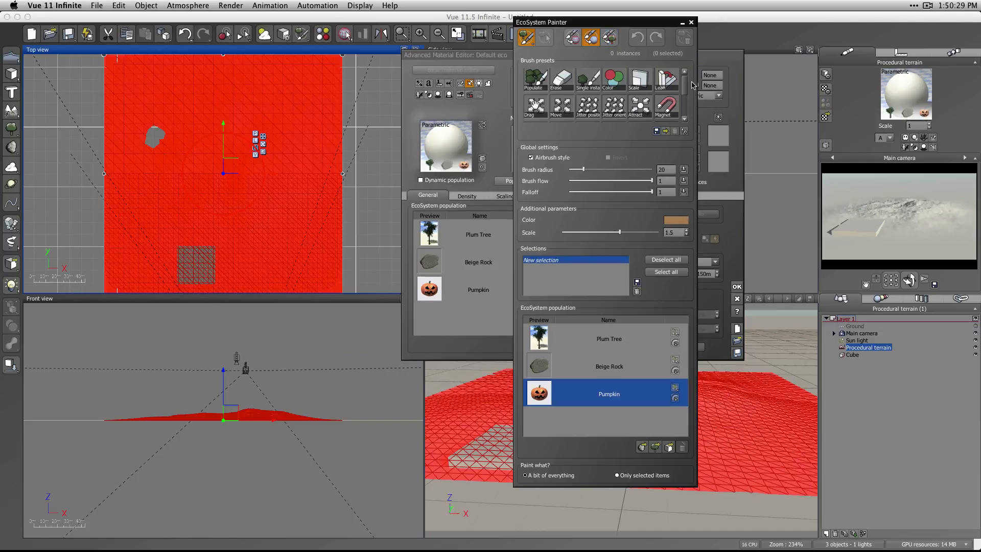
{"action": "mouse_move", "coordinate": [685, 83]}
{"action": "left_mouse_down"}
{"action": "mouse_move", "coordinate": [685, 103]}
{"action": "mouse_move", "coordinate": [684, 61]}
{"action": "left_mouse_up"}
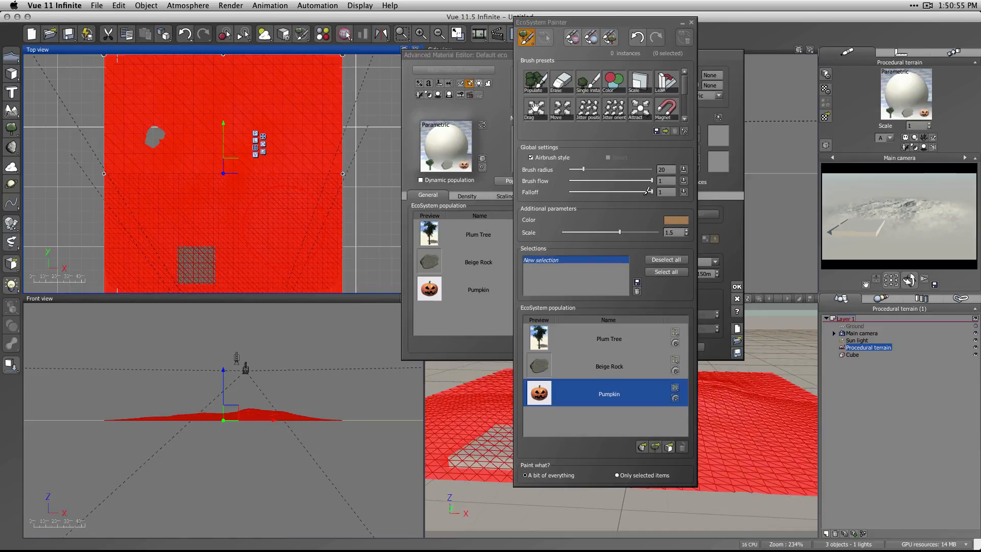
{"action": "left_click", "coordinate": [536, 82]}
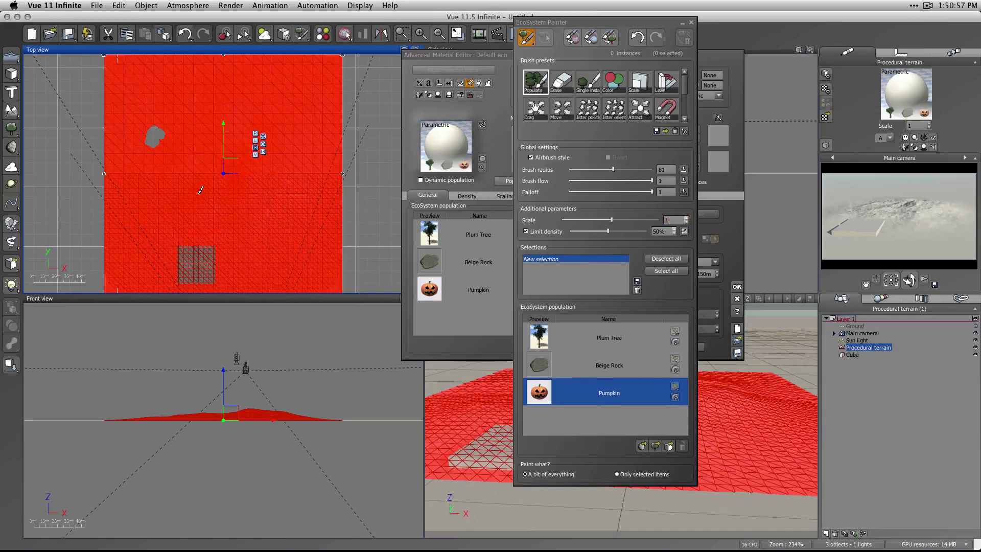
{"action": "mouse_move", "coordinate": [200, 190]}
{"action": "left_mouse_down"}
{"action": "mouse_move", "coordinate": [225, 219]}
{"action": "mouse_move", "coordinate": [307, 214]}
{"action": "mouse_move", "coordinate": [348, 153]}
{"action": "mouse_move", "coordinate": [184, 75]}
{"action": "mouse_move", "coordinate": [149, 72]}
{"action": "mouse_move", "coordinate": [378, 281]}
{"action": "mouse_move", "coordinate": [359, 203]}
{"action": "left_mouse_up"}
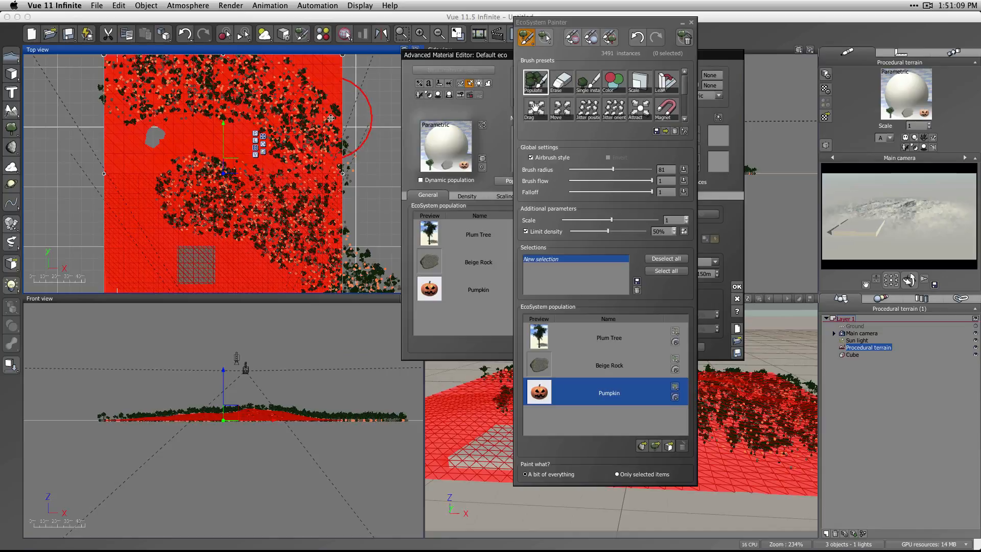
{"action": "left_click", "coordinate": [916, 212]}
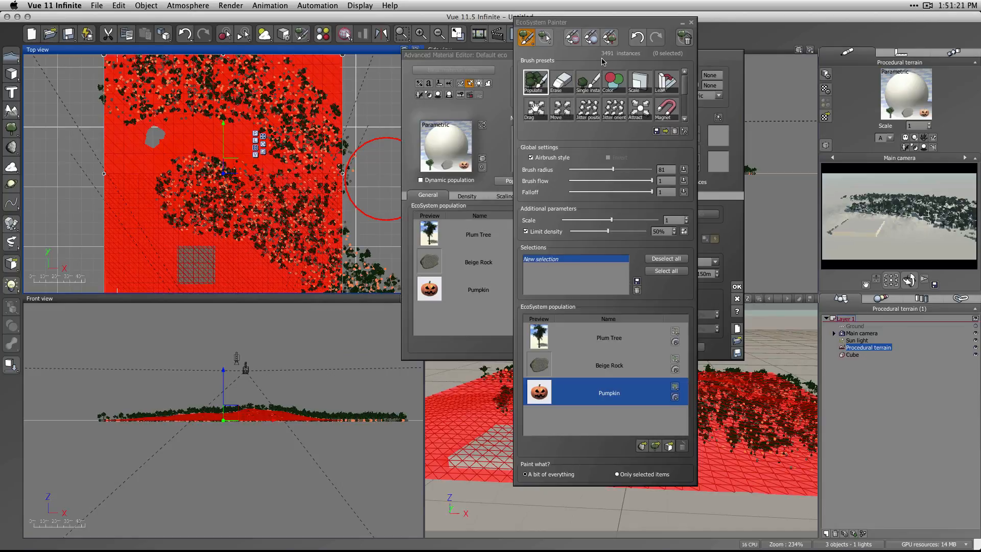
Step: Clear the painted instances and repaint the terrain's upper and middle areas in the top view with painting restricted to the terrain
{"action": "left_click", "coordinate": [685, 37]}
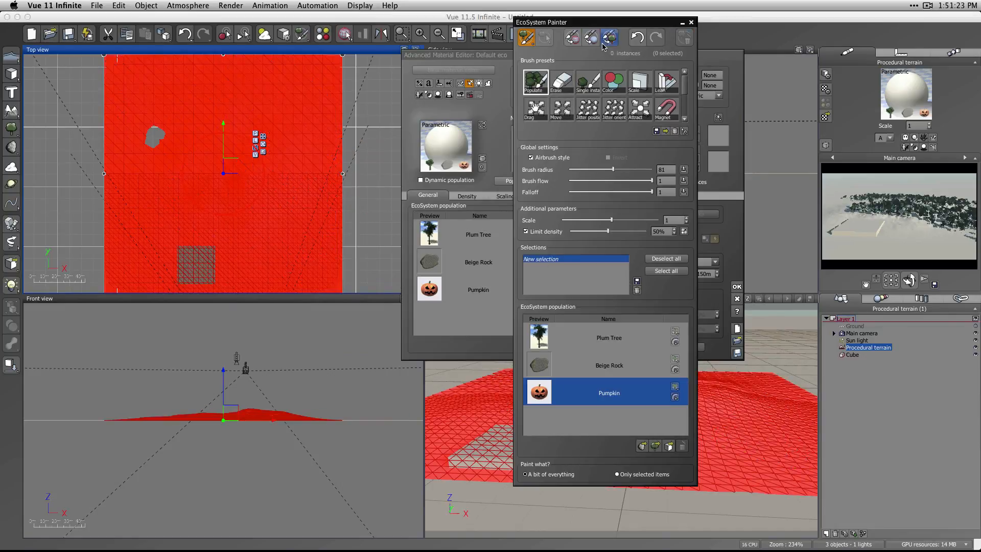
{"action": "mouse_move", "coordinate": [202, 154]}
{"action": "left_mouse_down"}
{"action": "mouse_move", "coordinate": [179, 112]}
{"action": "mouse_move", "coordinate": [251, 132]}
{"action": "mouse_move", "coordinate": [291, 209]}
{"action": "mouse_move", "coordinate": [407, 217]}
{"action": "mouse_move", "coordinate": [388, 194]}
{"action": "mouse_move", "coordinate": [169, 184]}
{"action": "mouse_move", "coordinate": [33, 199]}
{"action": "left_mouse_up"}
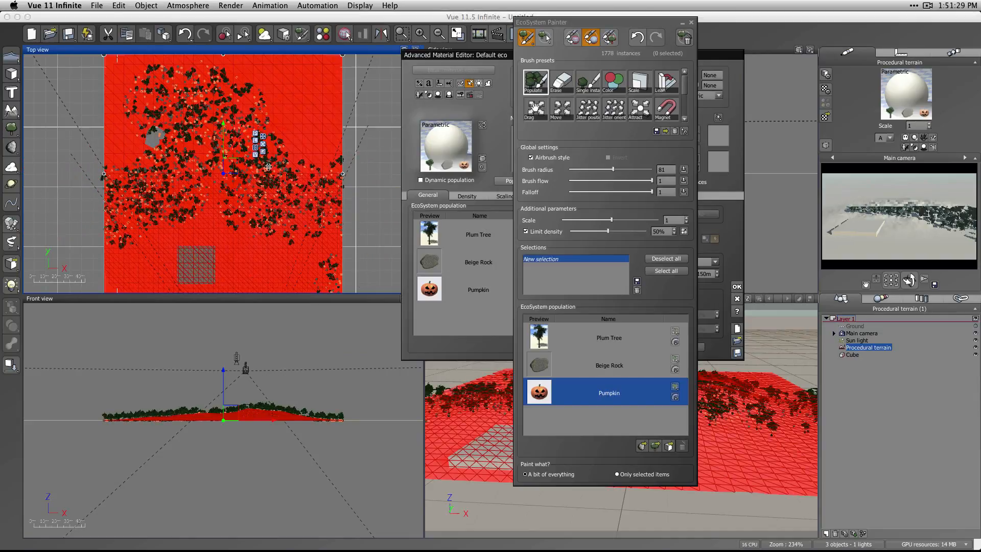
{"action": "left_click_drag", "start_coordinate": [271, 115], "coordinate": [411, 172]}
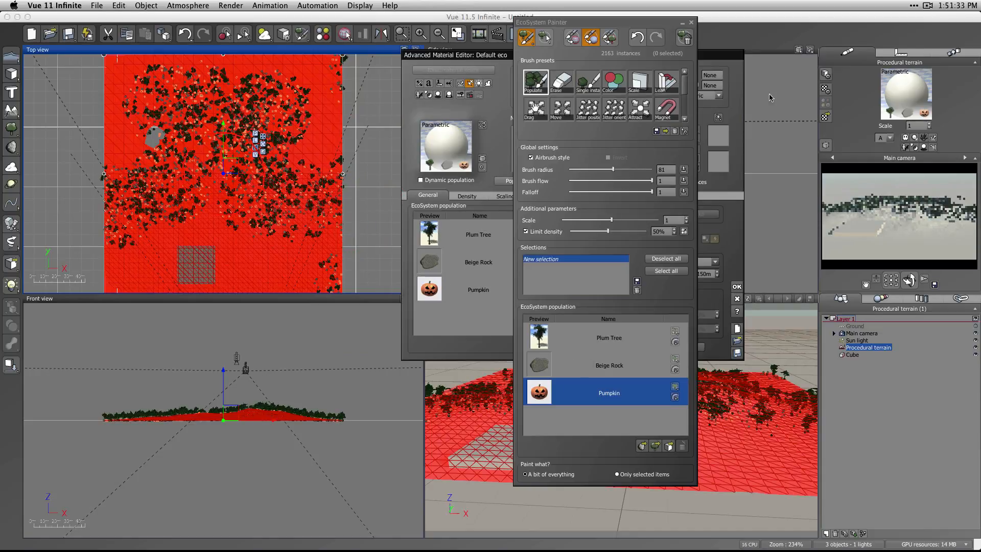
Step: Try the other painting restriction mode, restore the previous one, close the painter and discard the terrain's EcoSystem material changes
{"action": "left_click", "coordinate": [572, 37]}
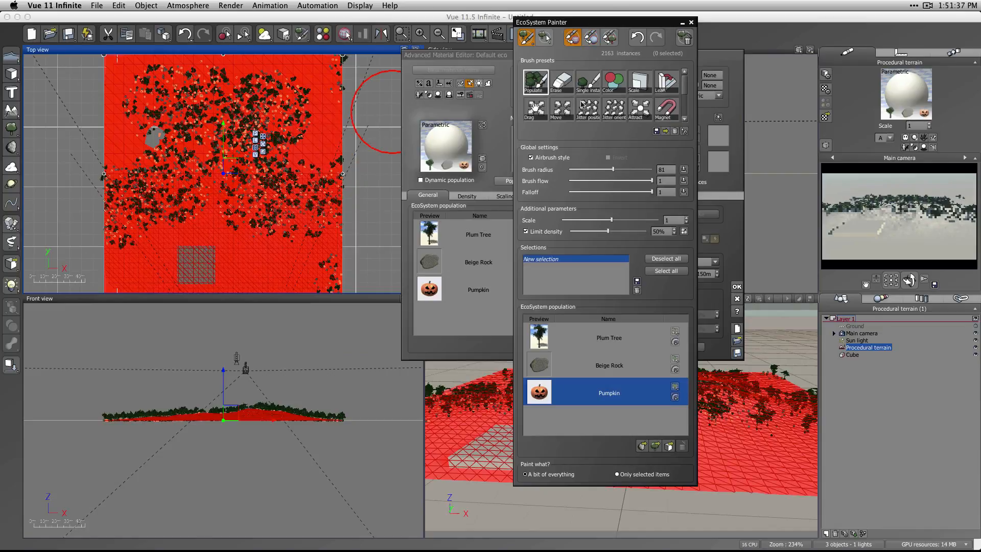
{"action": "left_click", "coordinate": [590, 41]}
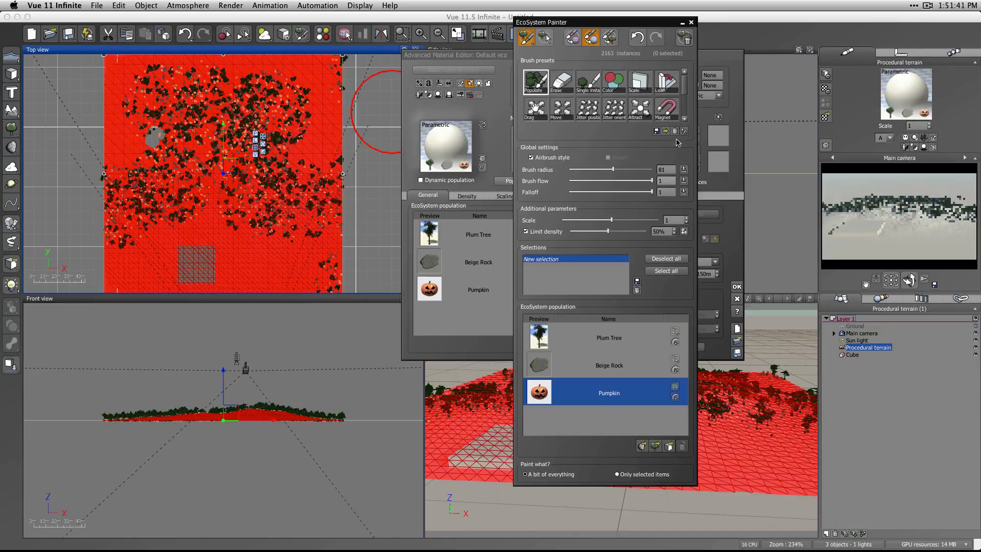
{"action": "left_click", "coordinate": [690, 22]}
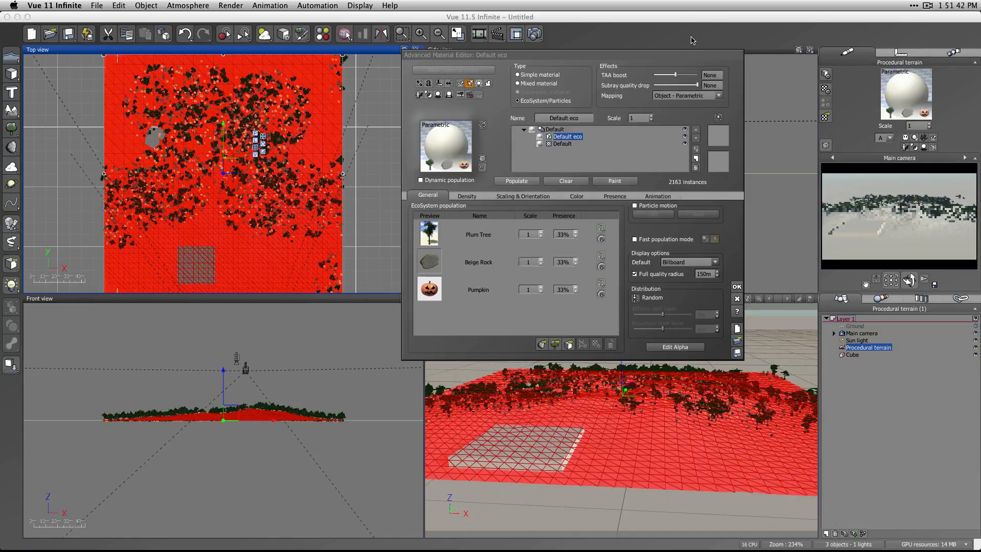
{"action": "left_click", "coordinate": [736, 297]}
Step: Reopen the terrain's material, change it to Mixed material and color-highlight its Default layer
{"action": "double_click", "coordinate": [914, 97]}
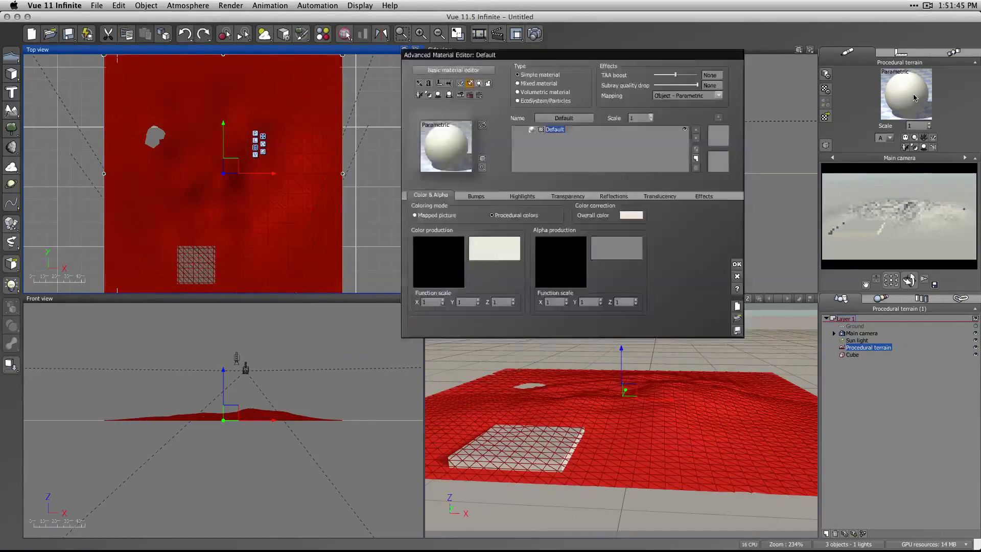
{"action": "left_click", "coordinate": [531, 84]}
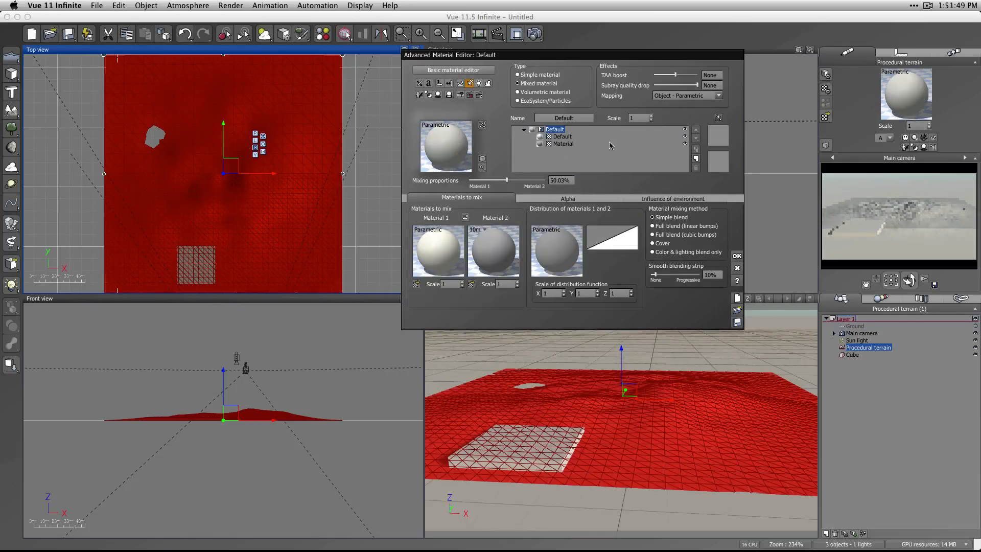
{"action": "left_click", "coordinate": [685, 144]}
{"action": "left_click", "coordinate": [685, 143]}
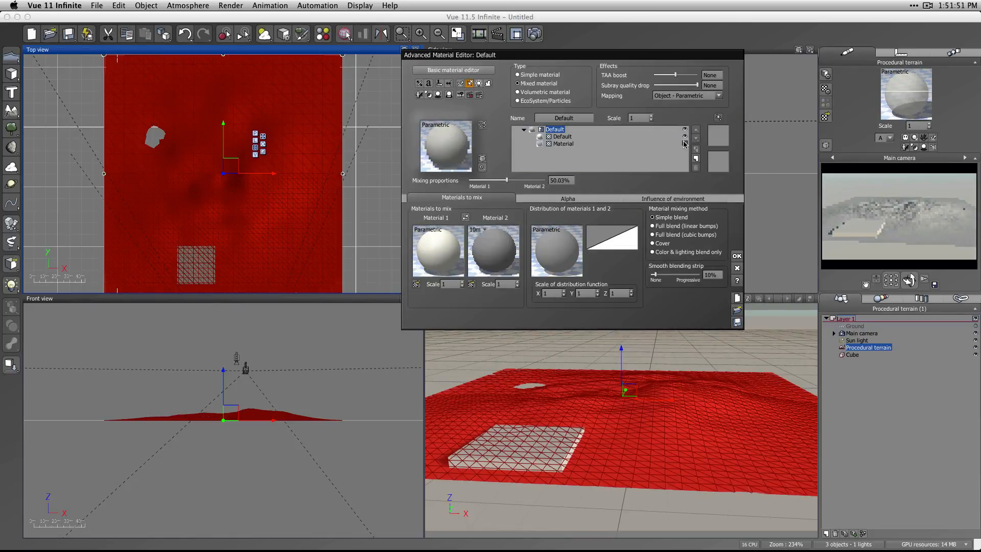
{"action": "left_click", "coordinate": [684, 137]}
{"action": "left_click", "coordinate": [684, 139]}
{"action": "left_click", "coordinate": [684, 136]}
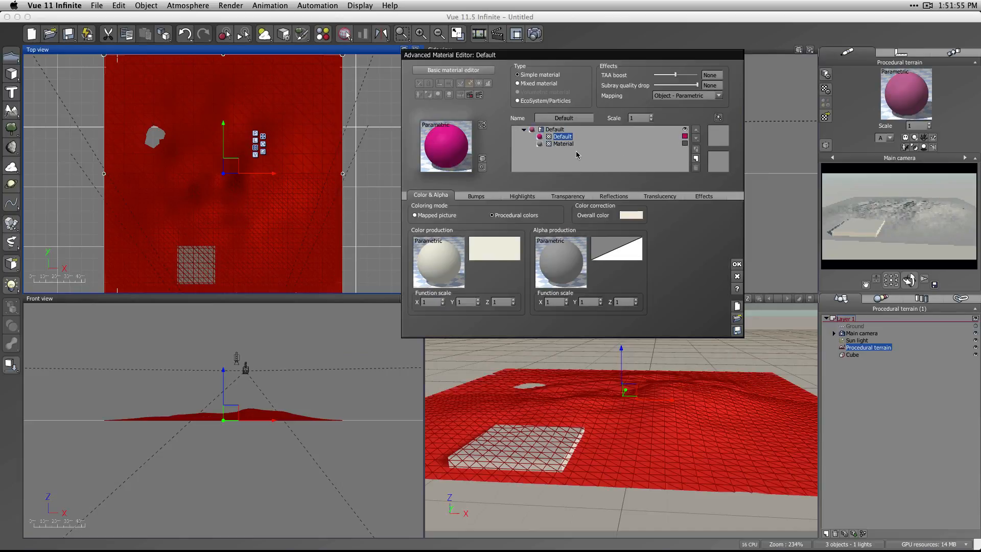
Step: Convert the mixed material's color-highlighted Default layer to an EcoSystem and add Plum Tree to its population
{"action": "left_click", "coordinate": [546, 100]}
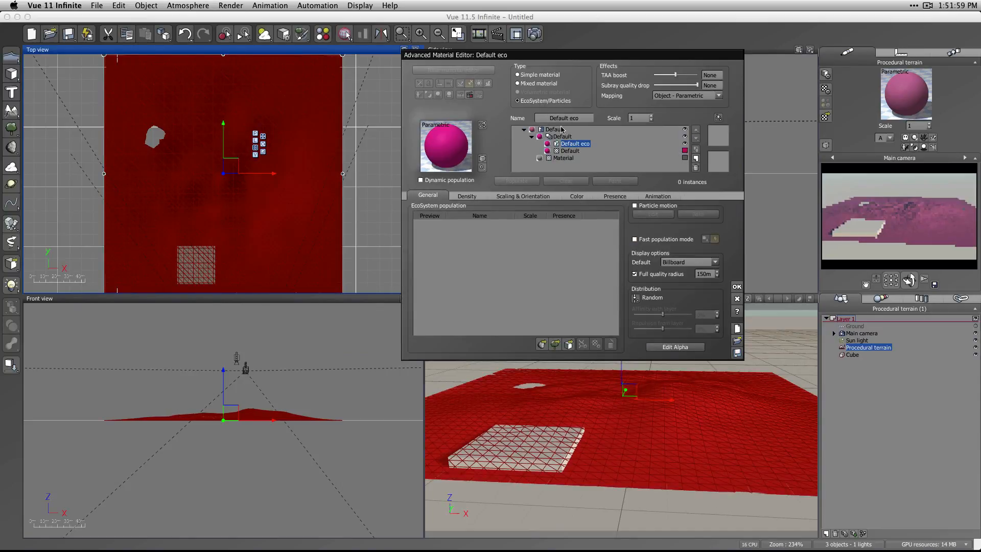
{"action": "left_click", "coordinate": [560, 136]}
{"action": "left_click", "coordinate": [532, 138]}
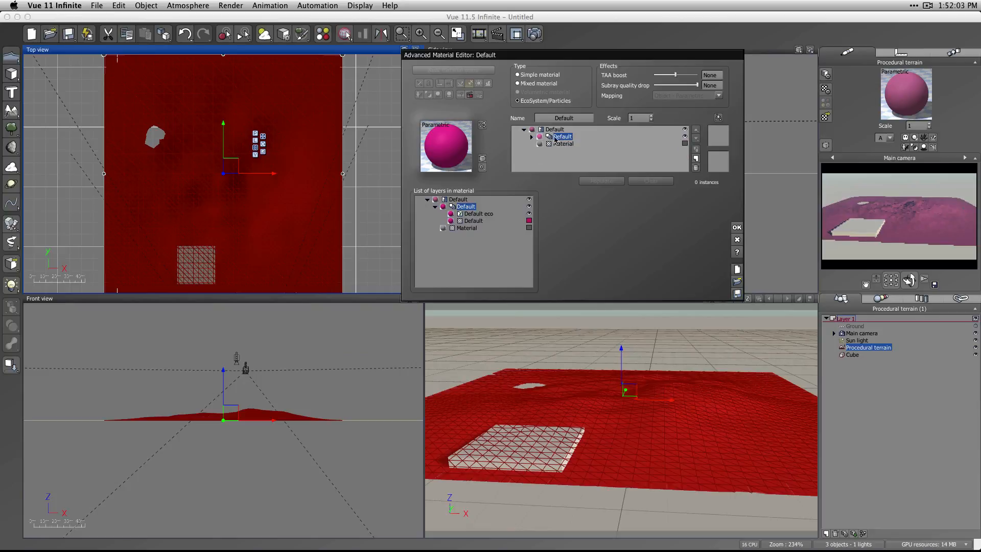
{"action": "left_click", "coordinate": [531, 137]}
{"action": "left_click", "coordinate": [571, 152]}
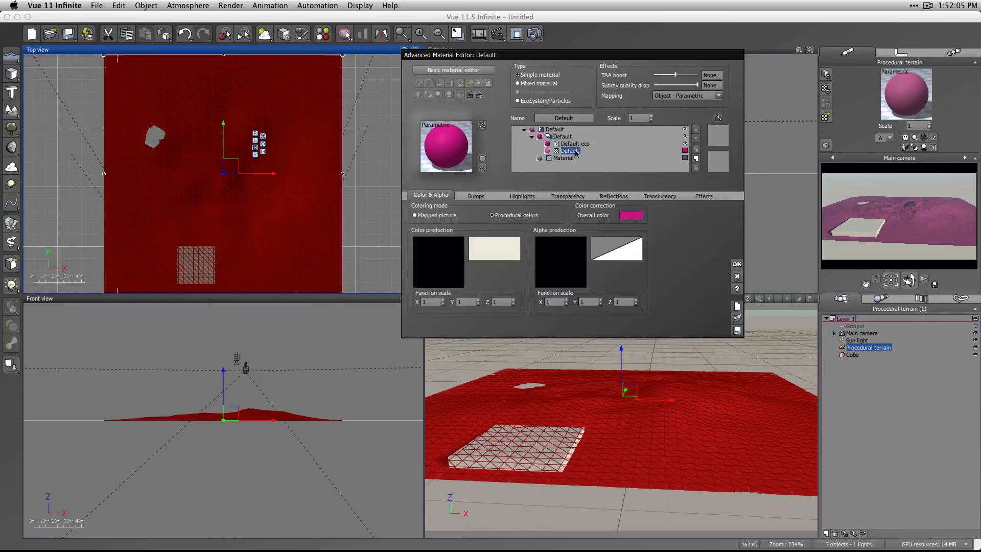
{"action": "left_click", "coordinate": [575, 144]}
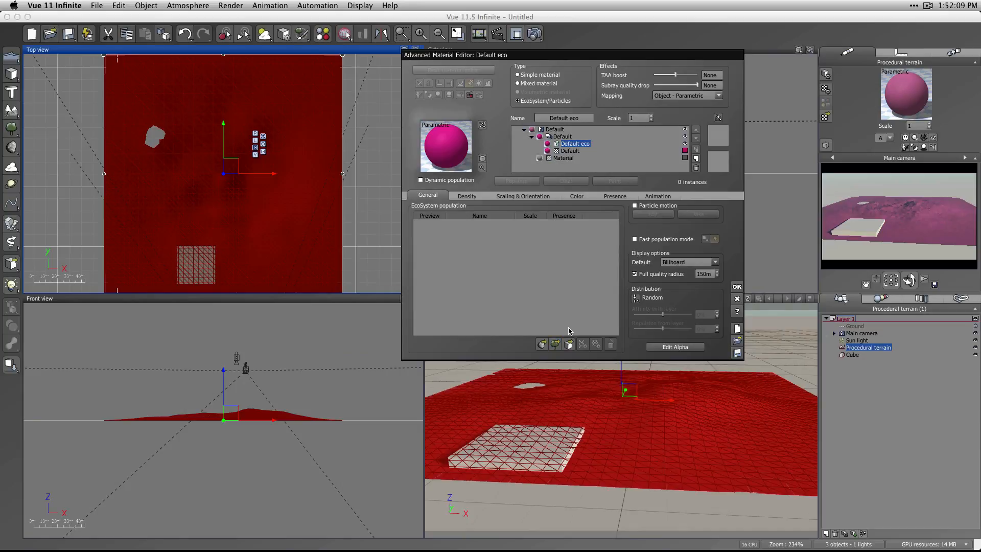
{"action": "left_click", "coordinate": [555, 344]}
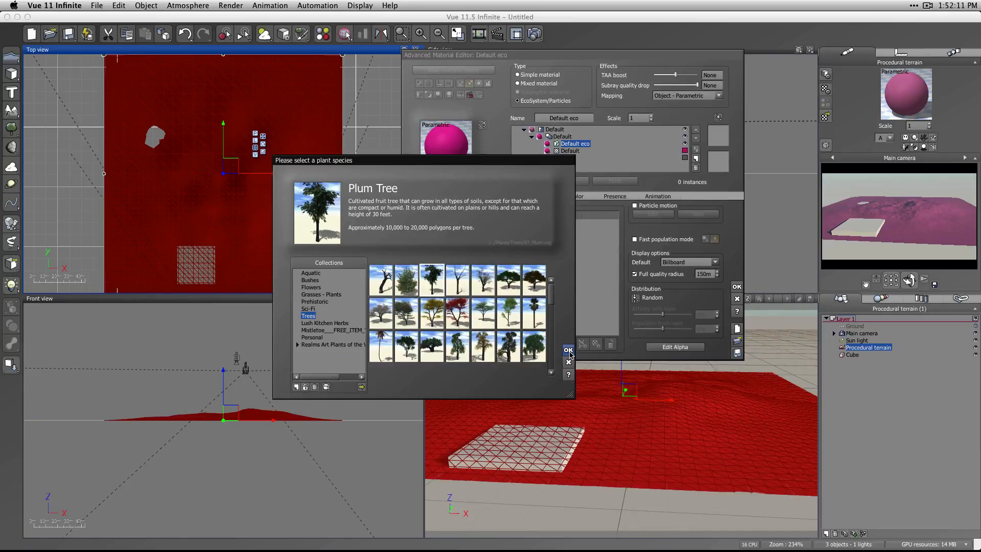
{"action": "left_click", "coordinate": [568, 351]}
Step: Make the mixed material's distribution depend on local slope, altitude and orientation, with the influence of altitude set to 100%
{"action": "left_click", "coordinate": [556, 130]}
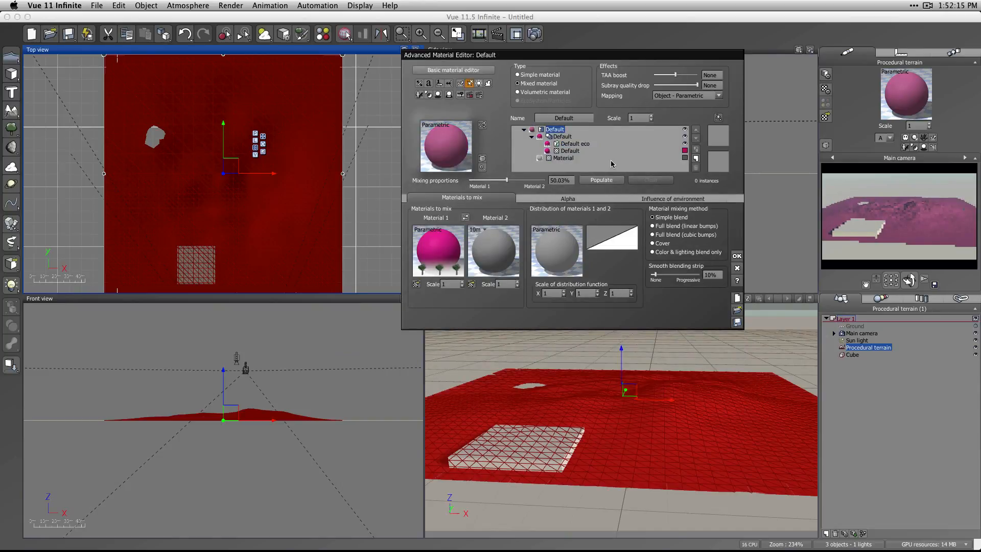
{"action": "left_click", "coordinate": [531, 137]}
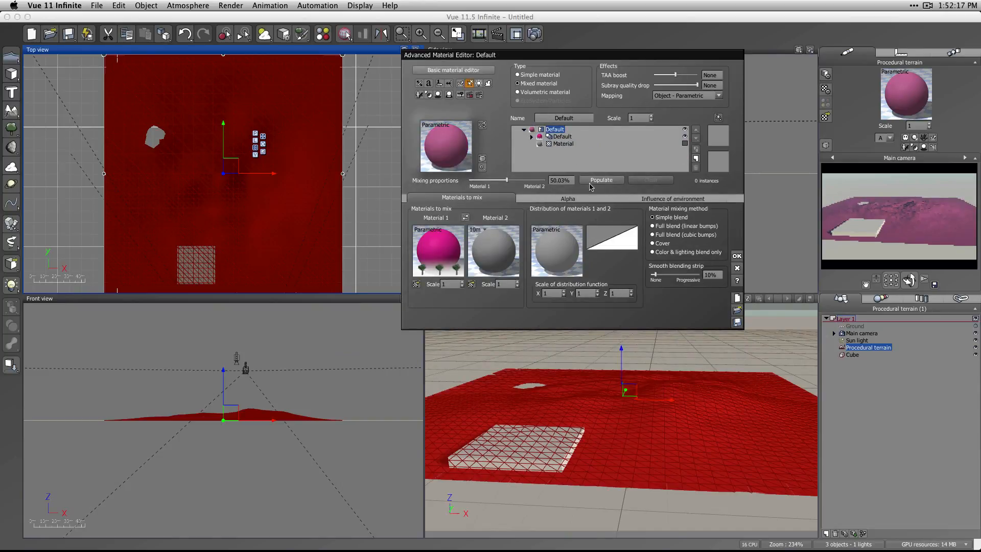
{"action": "right_click", "coordinate": [565, 256]}
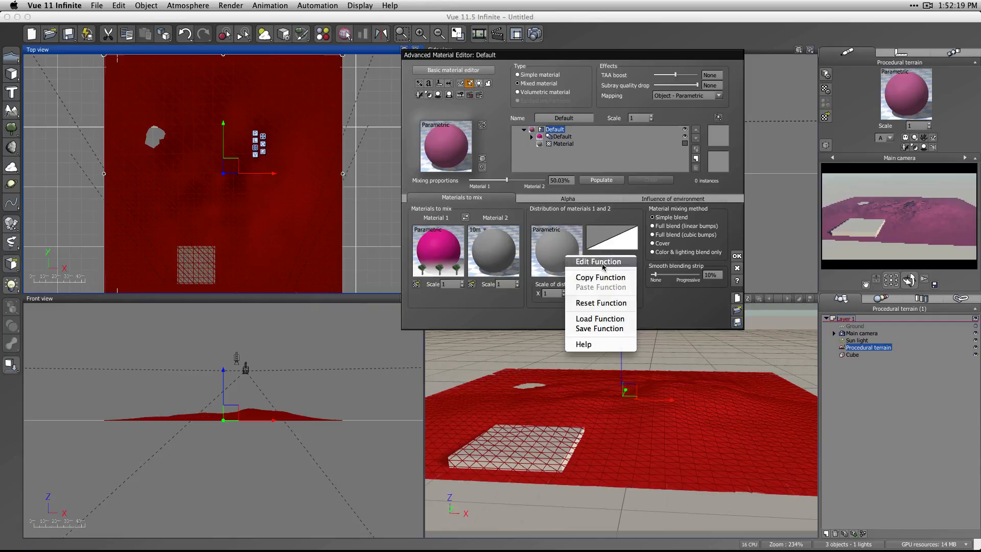
{"action": "left_click", "coordinate": [548, 263]}
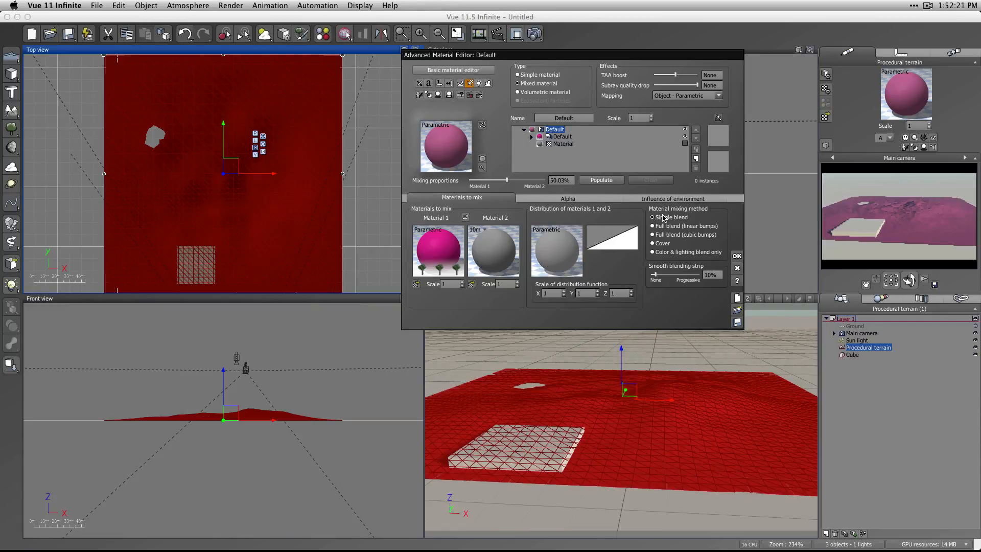
{"action": "left_click", "coordinate": [669, 199]}
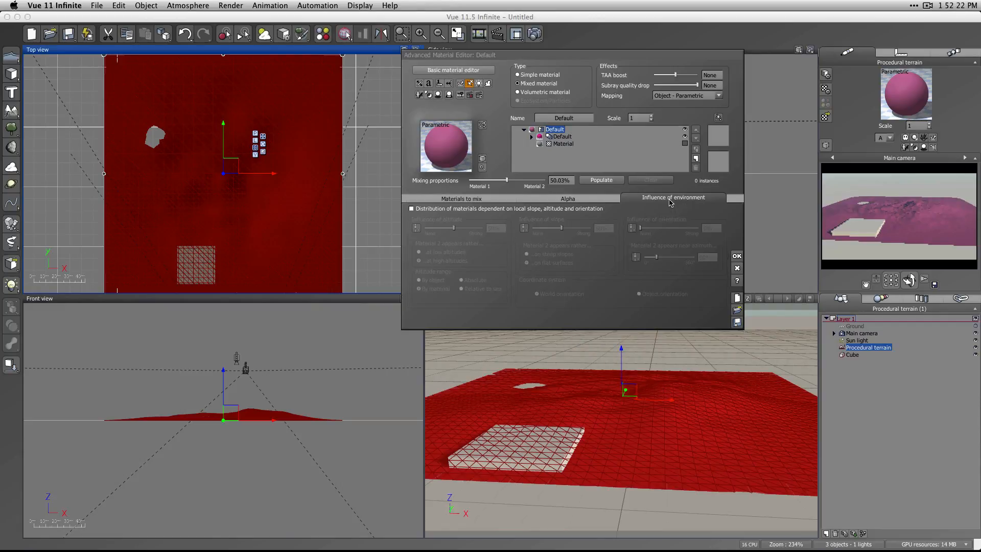
{"action": "left_click", "coordinate": [425, 209]}
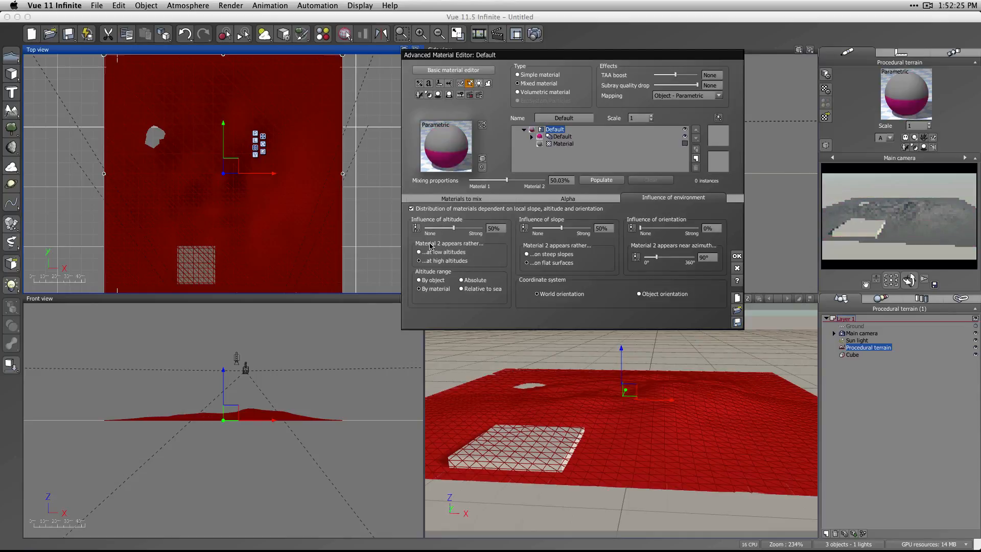
{"action": "left_click_drag", "start_coordinate": [454, 228], "coordinate": [483, 227]}
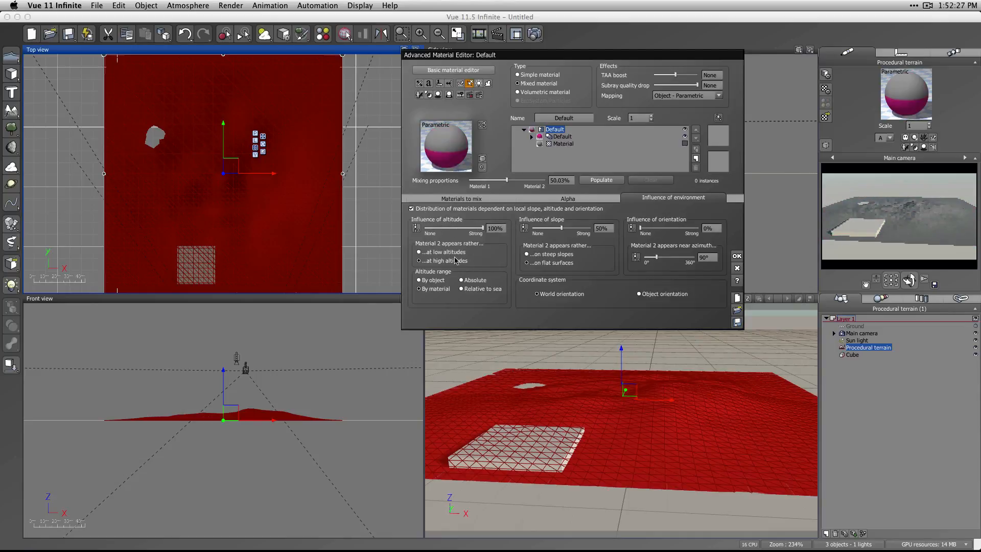
Step: Check the Default layer's highlight in the preview, then set the influence of slope to 0% and the mixing proportions to 36.61%
{"action": "left_click", "coordinate": [696, 159]}
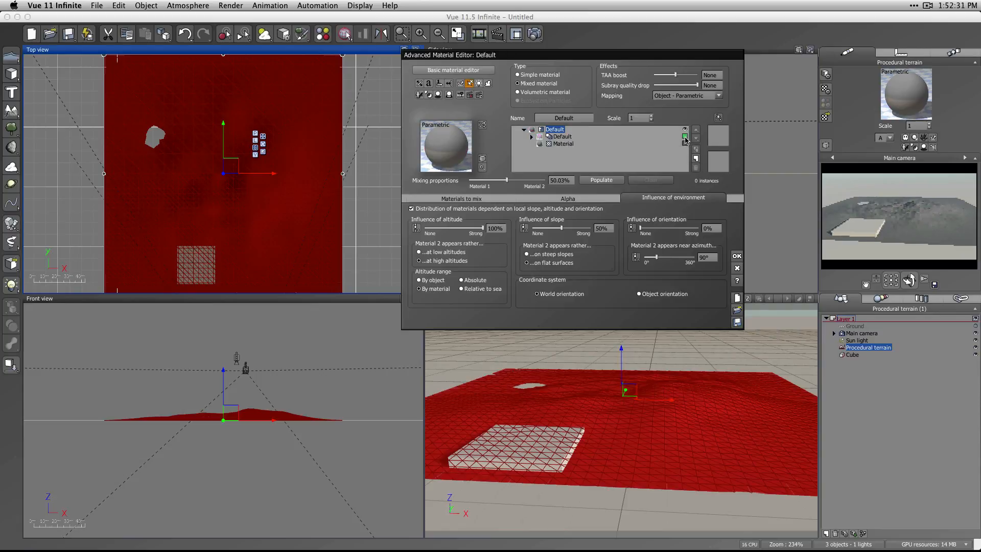
{"action": "right_click", "coordinate": [917, 228]}
{"action": "left_click", "coordinate": [583, 136]}
{"action": "left_click", "coordinate": [532, 137]}
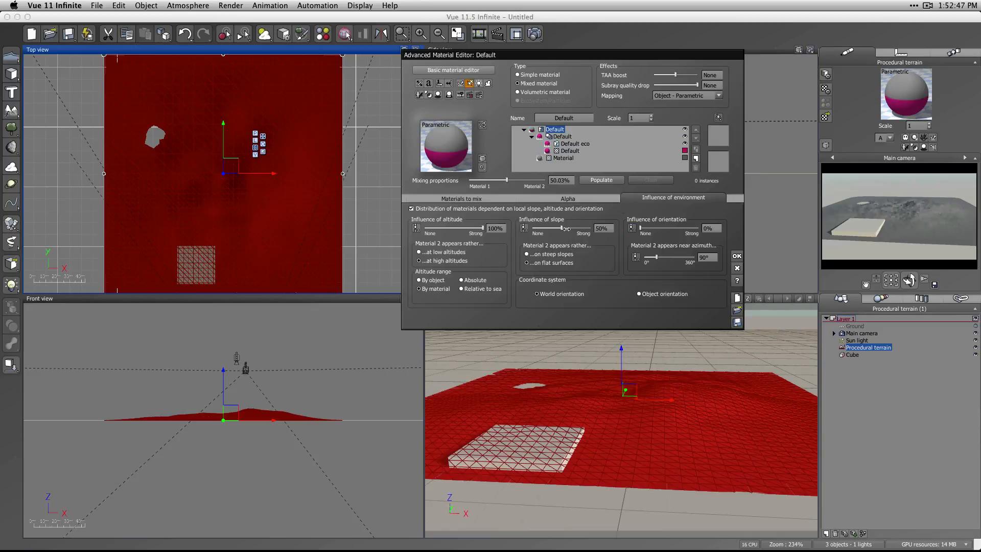
{"action": "left_click_drag", "start_coordinate": [566, 229], "coordinate": [445, 232]}
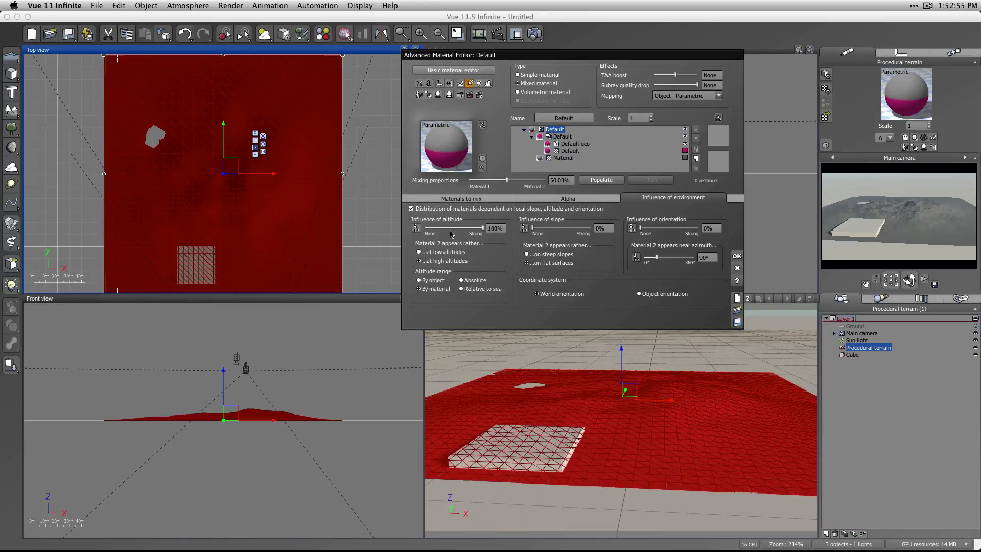
{"action": "mouse_move", "coordinate": [507, 180]}
{"action": "left_mouse_down"}
{"action": "mouse_move", "coordinate": [522, 180]}
{"action": "mouse_move", "coordinate": [496, 183]}
{"action": "left_mouse_up"}
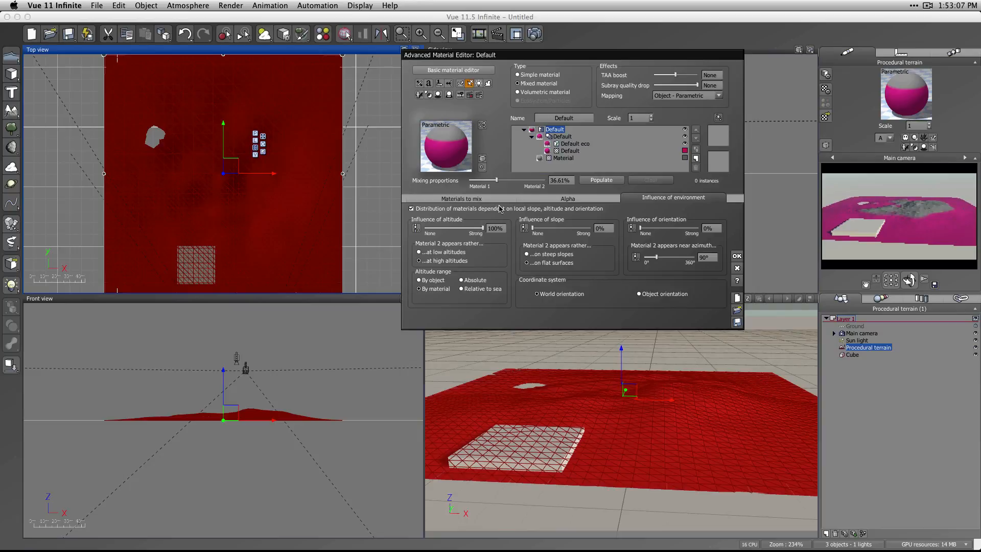
Step: Swap materials 1 and 2 of the mix and accept the material changes
{"action": "left_click", "coordinate": [471, 200]}
{"action": "left_click", "coordinate": [466, 217]}
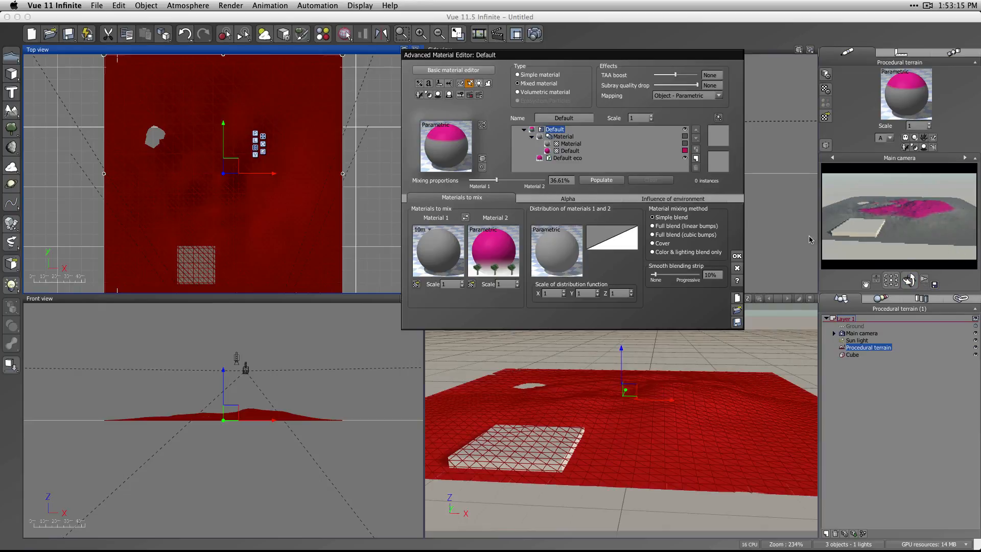
{"action": "left_click", "coordinate": [737, 254]}
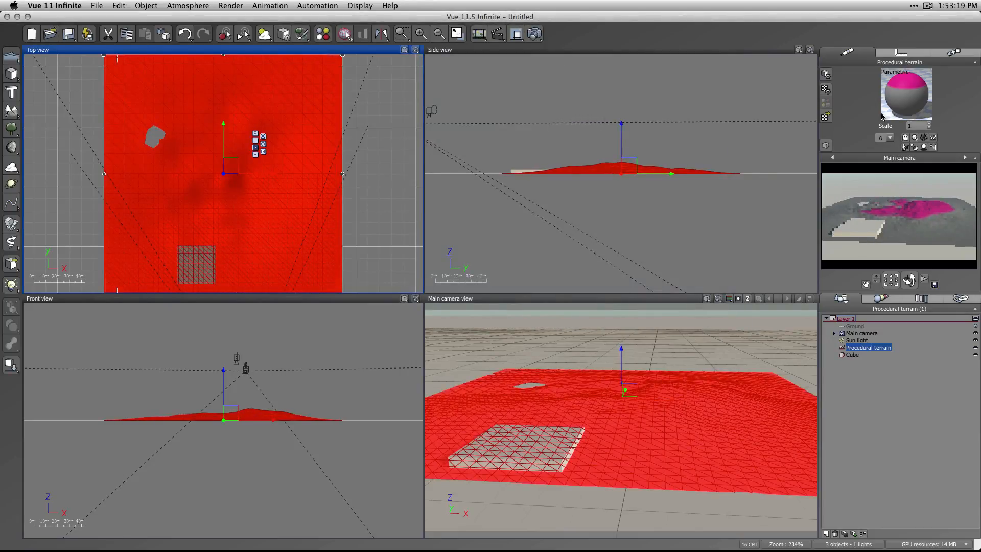
Step: Reopen the terrain's mixed material and select its Default eco layer
{"action": "double_click", "coordinate": [911, 91]}
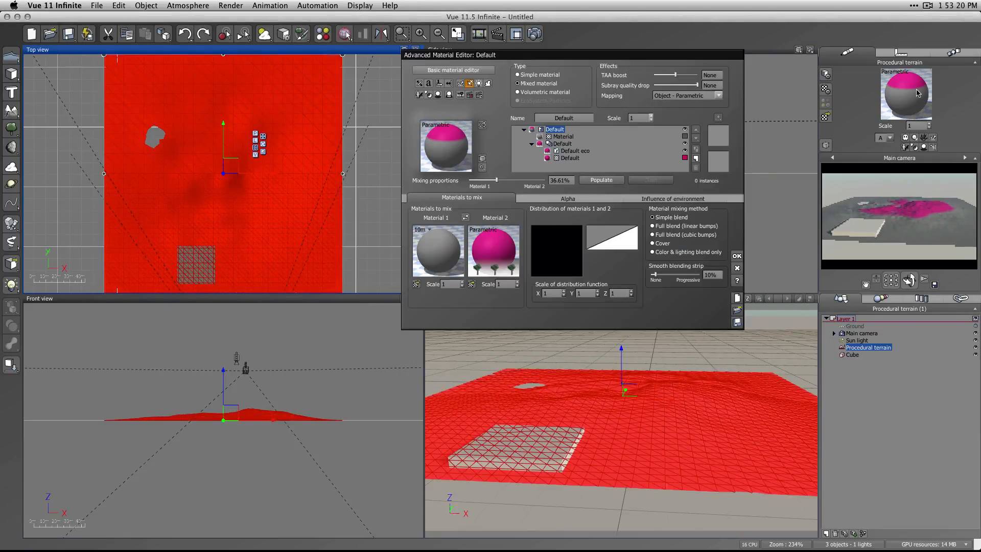
{"action": "left_click", "coordinate": [575, 150]}
Step: Paint Plum Tree instances over the terrain's middle and lower areas in the top view, clear them all and close the painter
{"action": "left_click", "coordinate": [614, 181]}
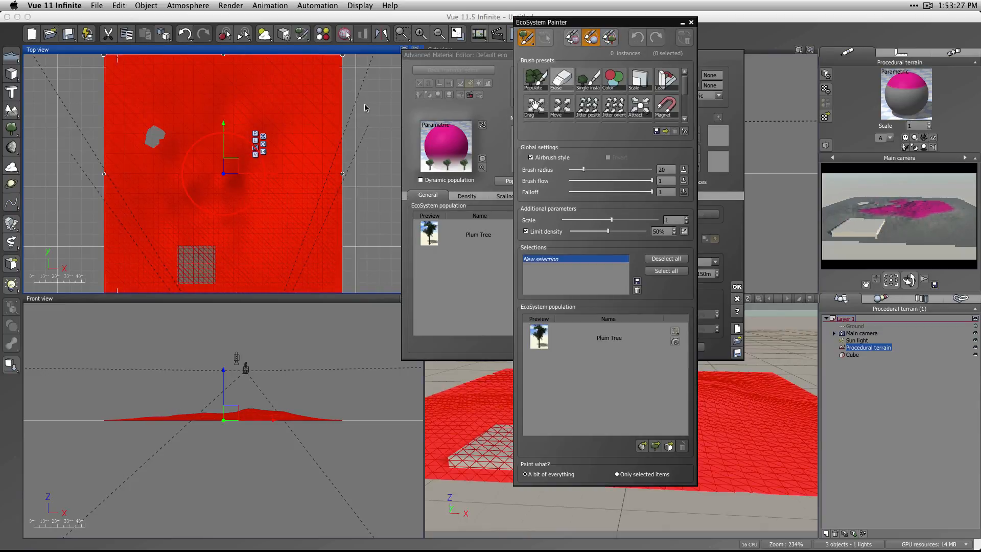
{"action": "mouse_move", "coordinate": [256, 159]}
{"action": "left_mouse_down"}
{"action": "mouse_move", "coordinate": [220, 163]}
{"action": "mouse_move", "coordinate": [307, 241]}
{"action": "mouse_move", "coordinate": [224, 262]}
{"action": "mouse_move", "coordinate": [171, 213]}
{"action": "left_mouse_up"}
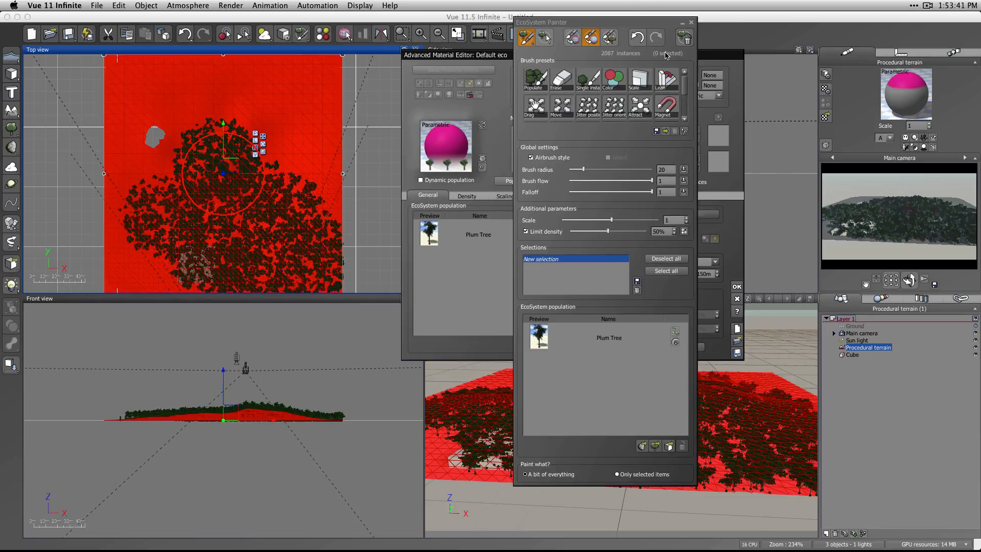
{"action": "left_click", "coordinate": [684, 37]}
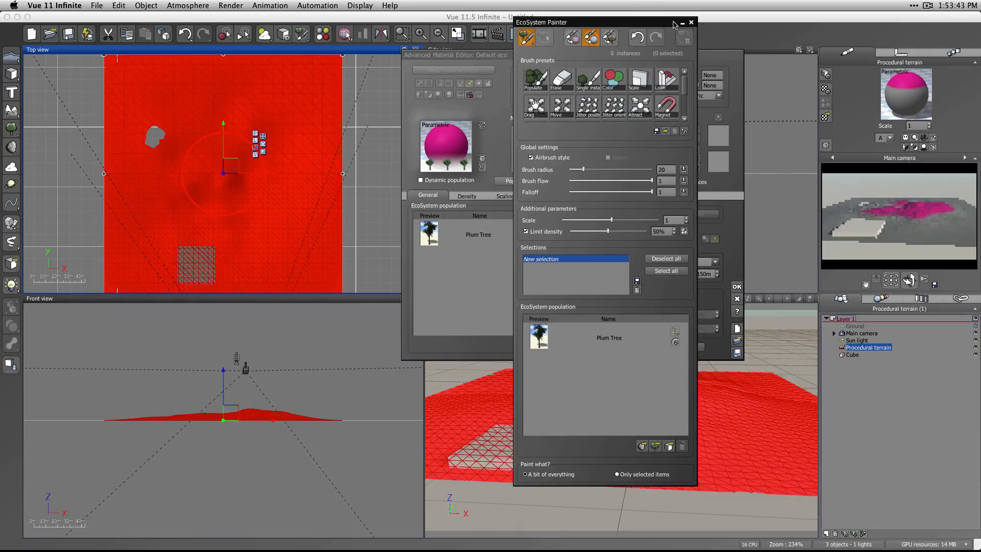
{"action": "left_click", "coordinate": [690, 23]}
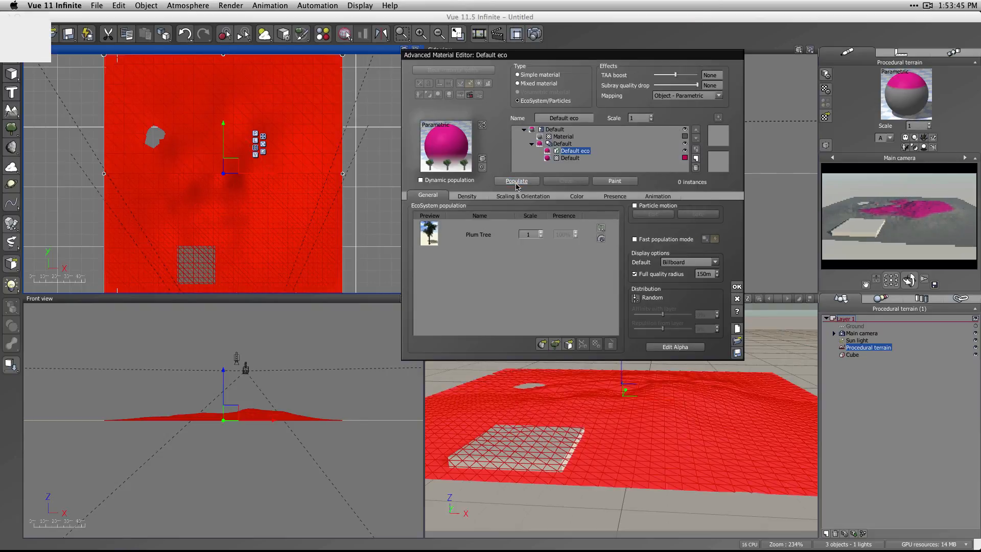
Step: Populate the Default eco layer and erase a band of trees across the middle with the Erase brush at radius 27
{"action": "left_click", "coordinate": [516, 182]}
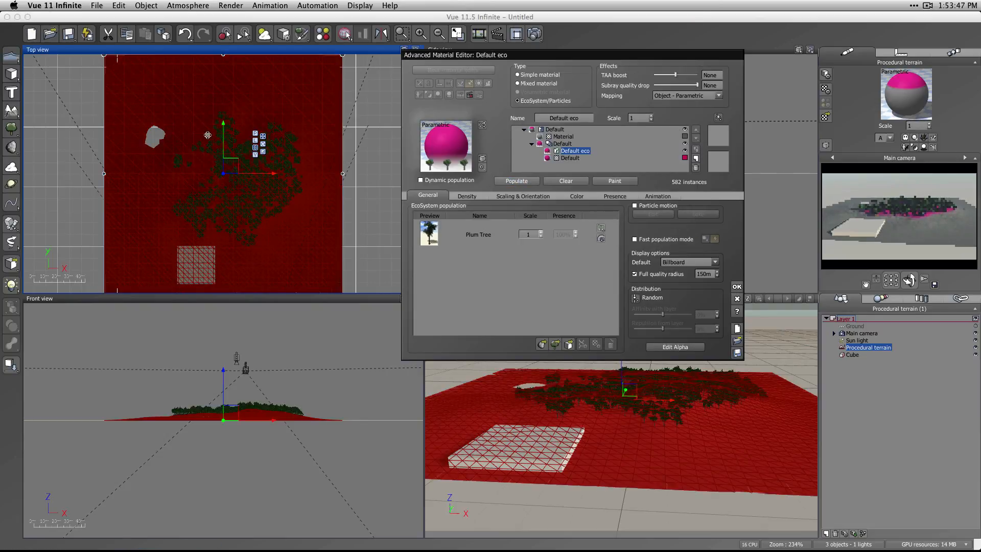
{"action": "left_click", "coordinate": [615, 181]}
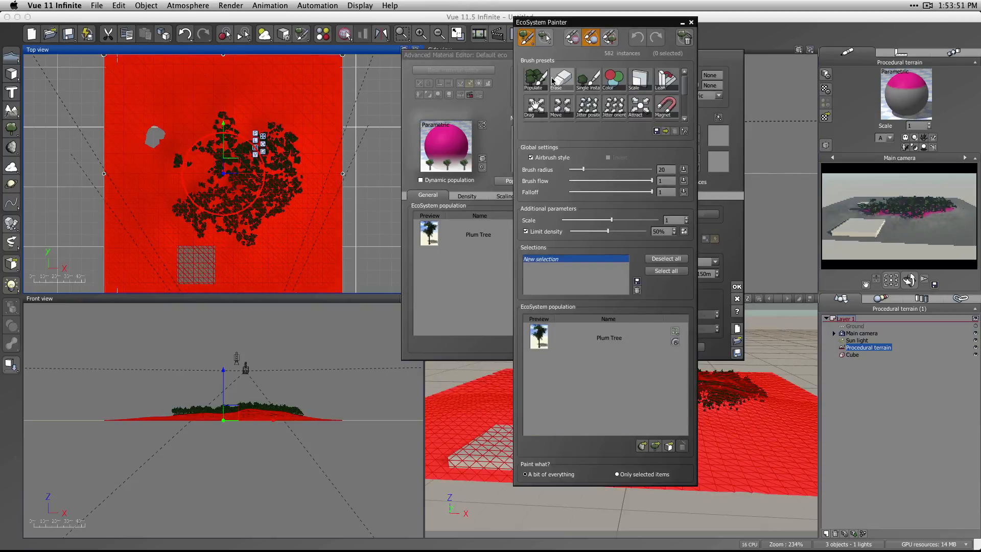
{"action": "left_click", "coordinate": [552, 82]}
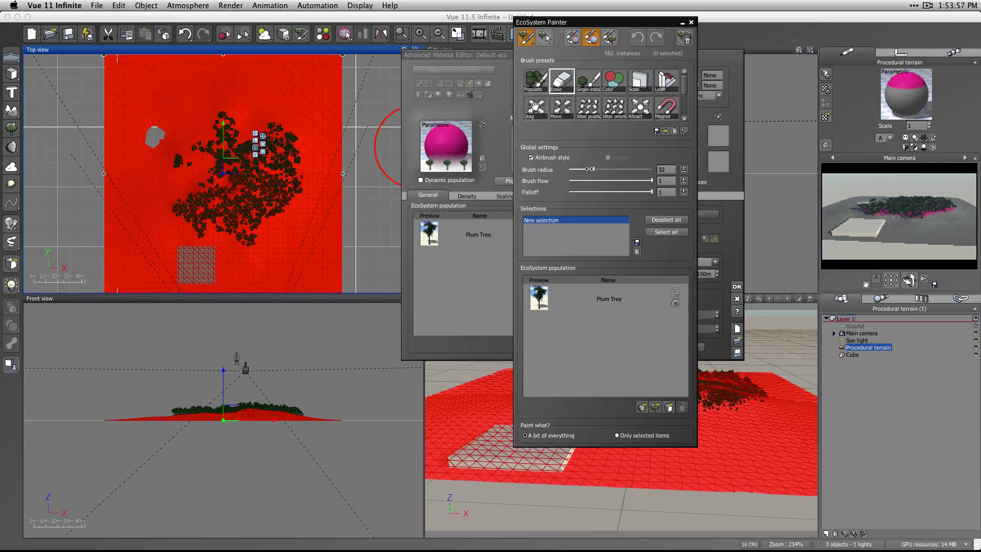
{"action": "left_click_drag", "start_coordinate": [589, 169], "coordinate": [587, 169]}
{"action": "mouse_move", "coordinate": [275, 208]}
{"action": "left_mouse_down"}
{"action": "mouse_move", "coordinate": [186, 162]}
{"action": "mouse_move", "coordinate": [269, 193]}
{"action": "left_mouse_up"}
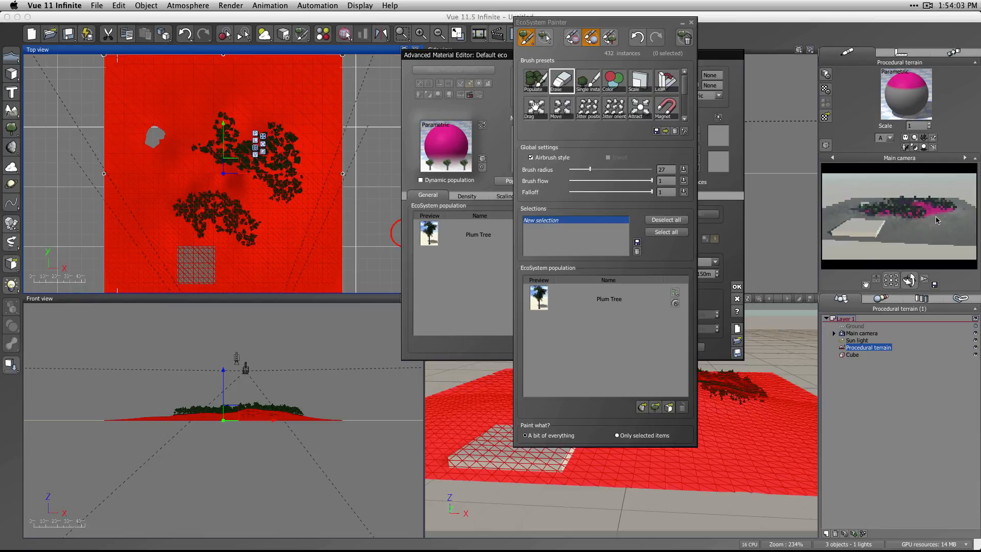
Step: Examine the Erase brush's general and environment constraint settings, close the painter and return to the top-level Default material
{"action": "right_click_drag", "start_coordinate": [310, 250], "coordinate": [314, 228]}
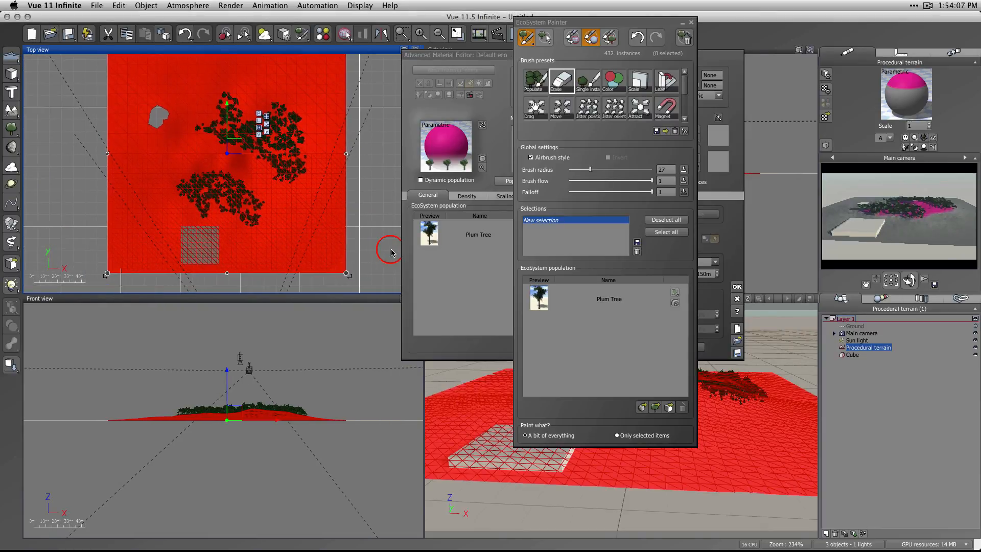
{"action": "right_click_drag", "start_coordinate": [370, 213], "coordinate": [372, 219]}
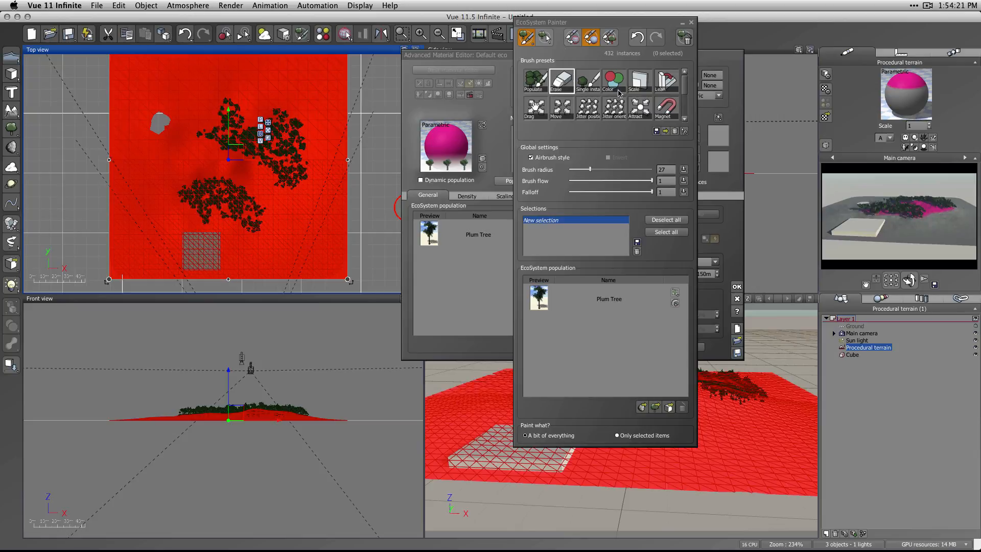
{"action": "mouse_move", "coordinate": [686, 85]}
{"action": "left_mouse_down"}
{"action": "mouse_move", "coordinate": [687, 113]}
{"action": "mouse_move", "coordinate": [689, 83]}
{"action": "left_mouse_up"}
{"action": "left_click", "coordinate": [683, 131]}
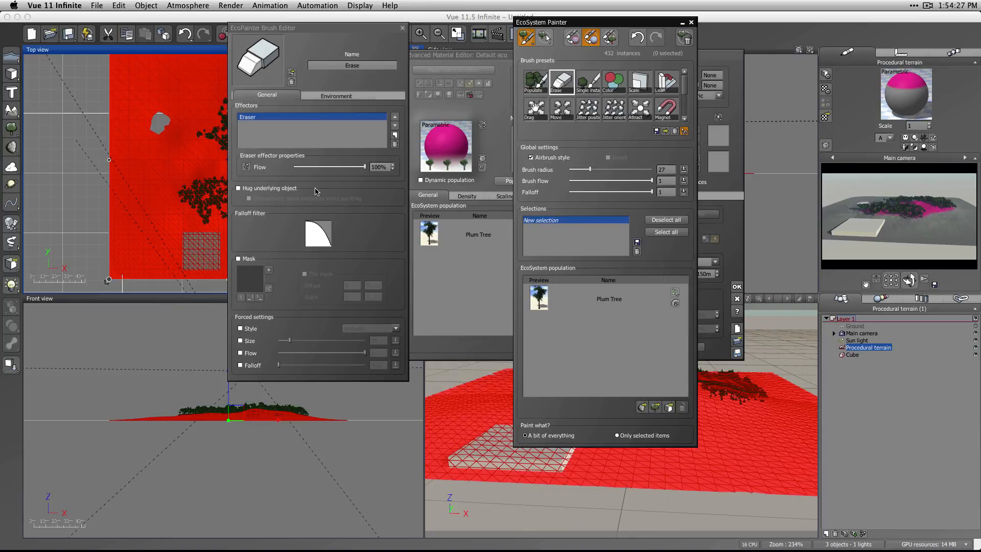
{"action": "left_click", "coordinate": [336, 96]}
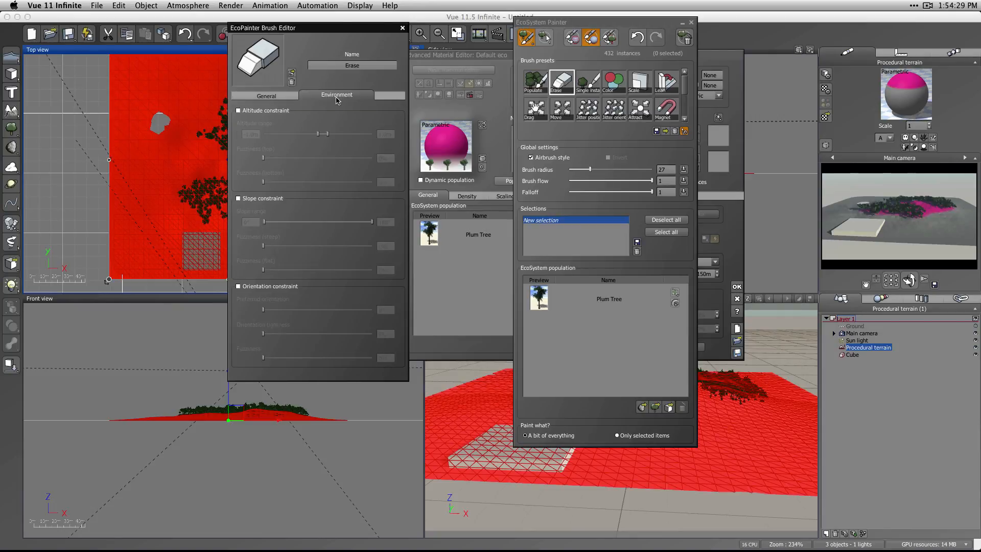
{"action": "left_click", "coordinate": [402, 28]}
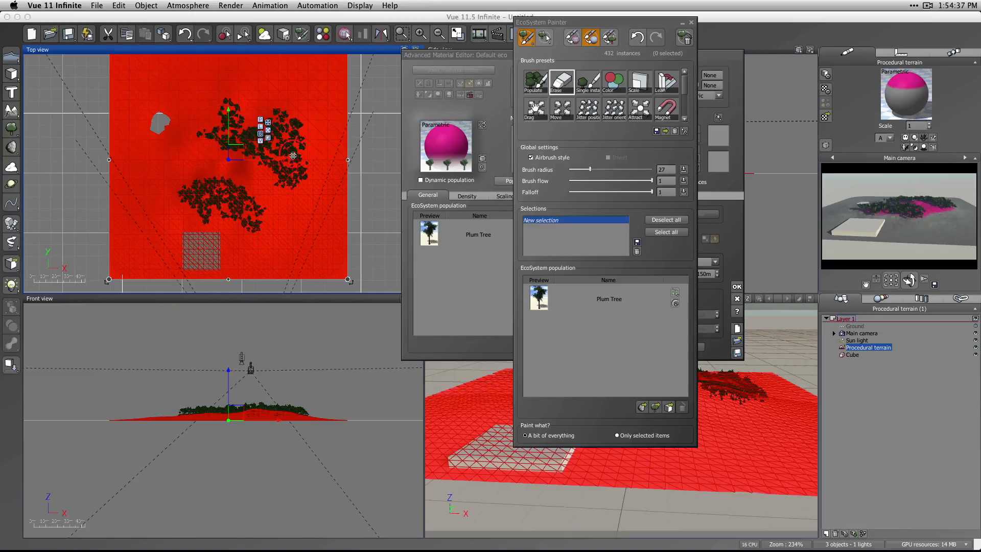
{"action": "left_click", "coordinate": [691, 24]}
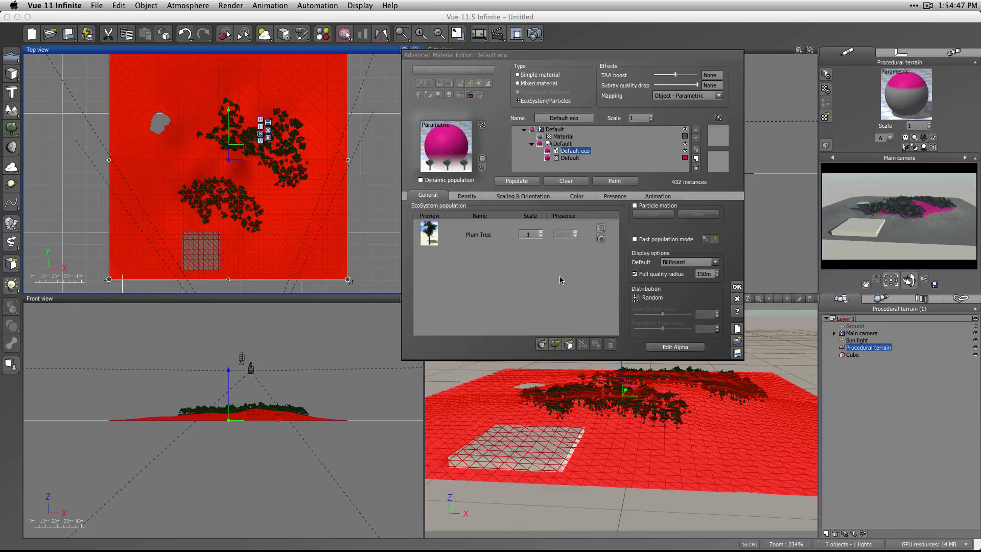
{"action": "left_click", "coordinate": [531, 129]}
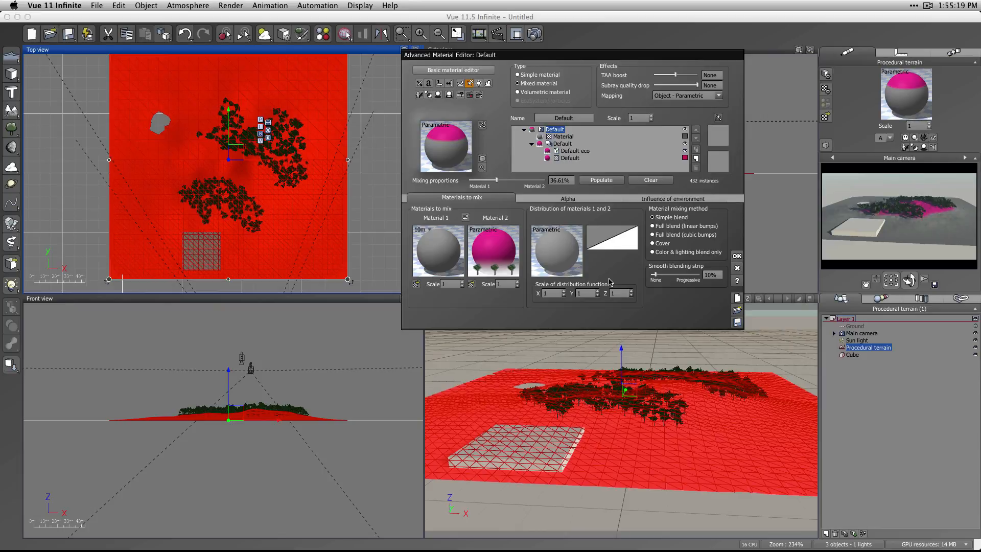
{"action": "left_click", "coordinate": [926, 5]}
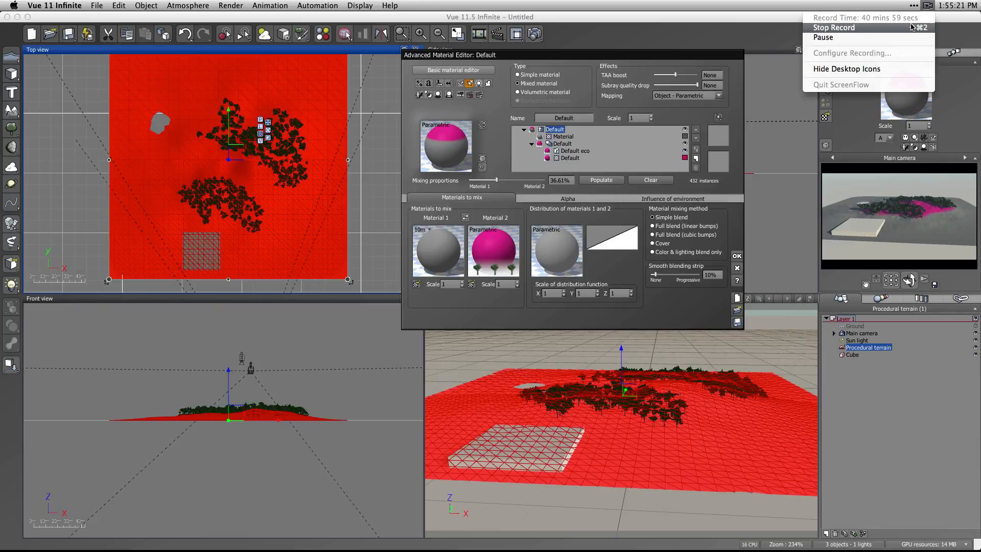
{"action": "left_click", "coordinate": [915, 27]}
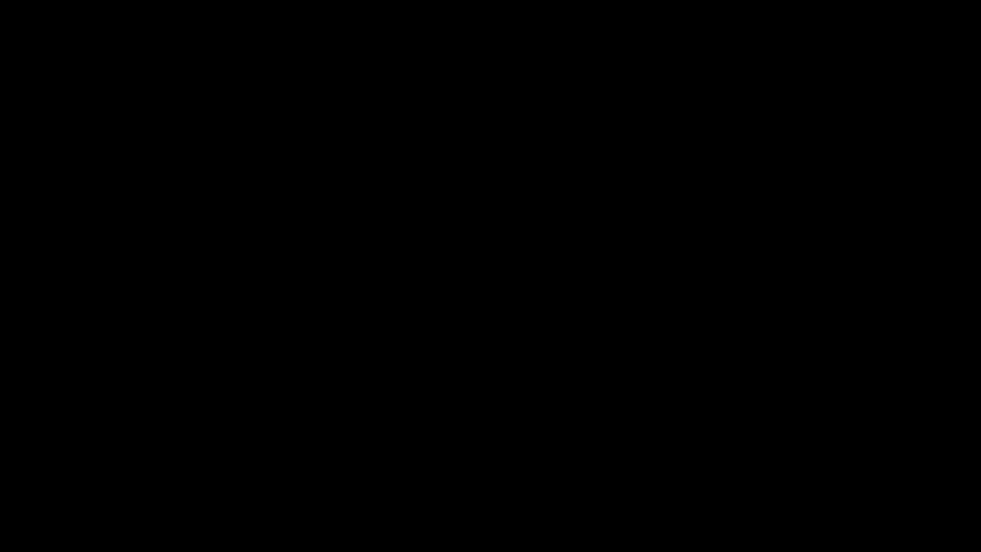